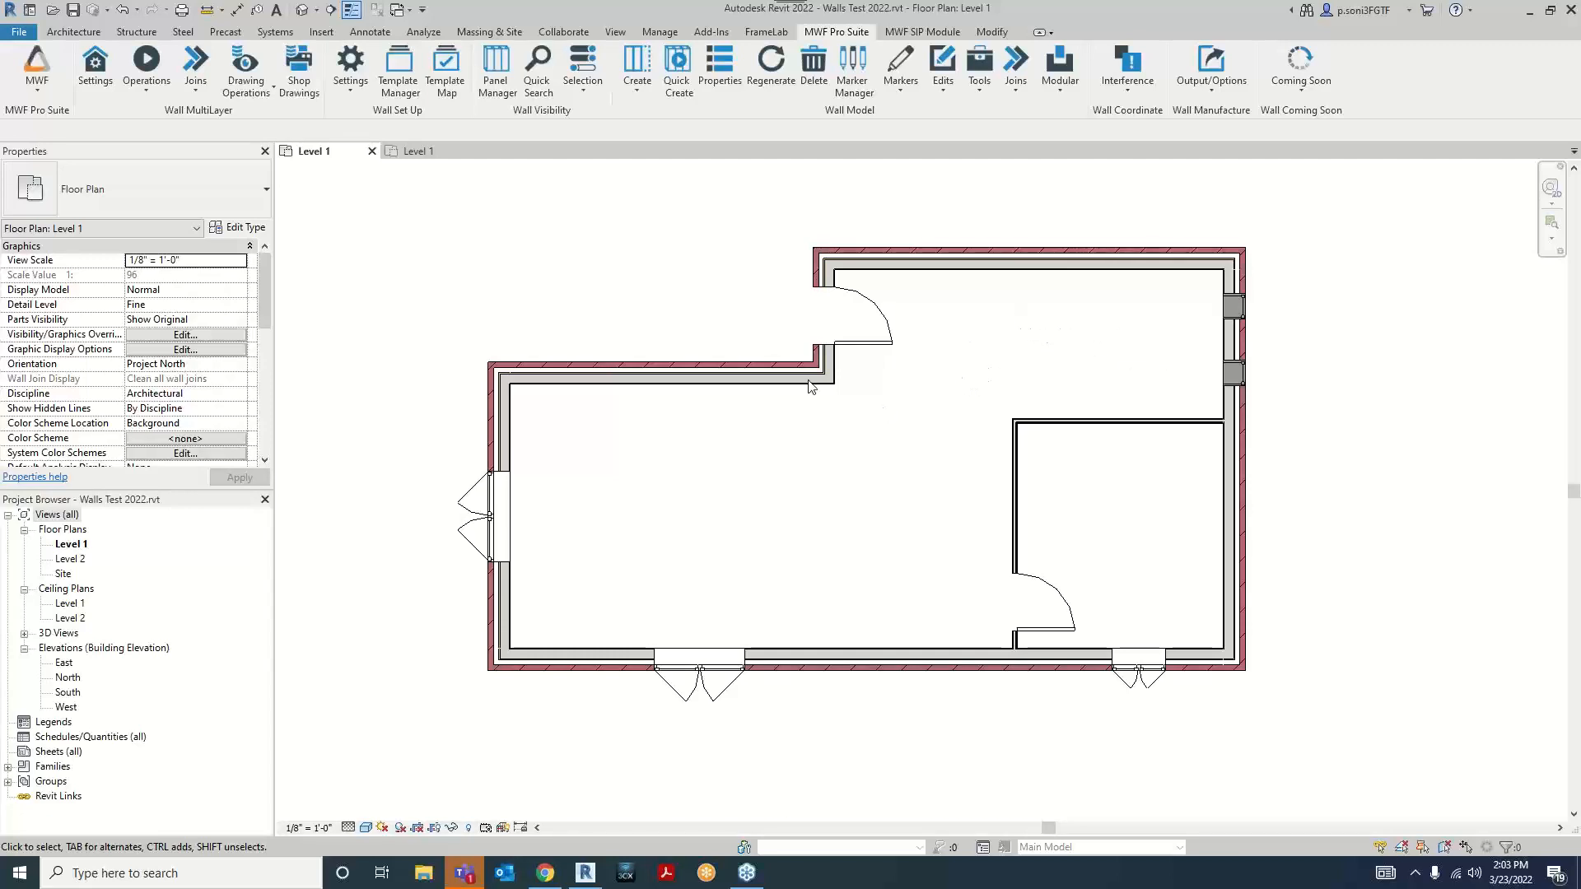
Step: Examine the row of four separate straight walls located away from the building on the Level 1 plan
{"action": "scroll", "coordinate": [860, 418], "scroll_direction": "down", "scroll_amount": 2}
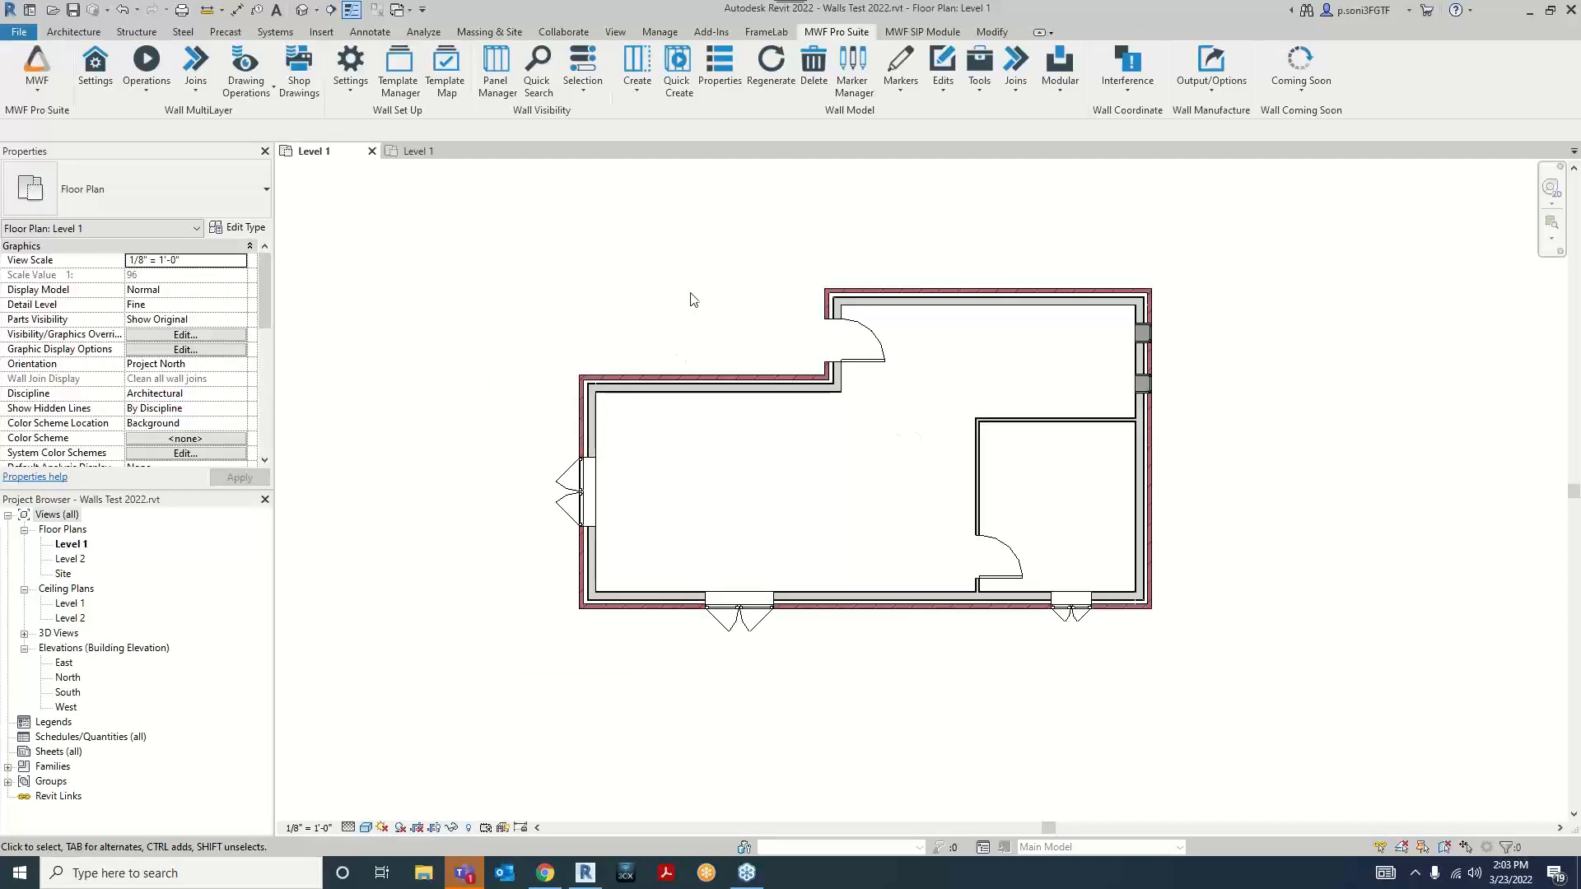
{"action": "middle_click_drag", "start_coordinate": [700, 355], "coordinate": [889, 554]}
{"action": "middle_click_drag", "start_coordinate": [560, 379], "coordinate": [584, 405]}
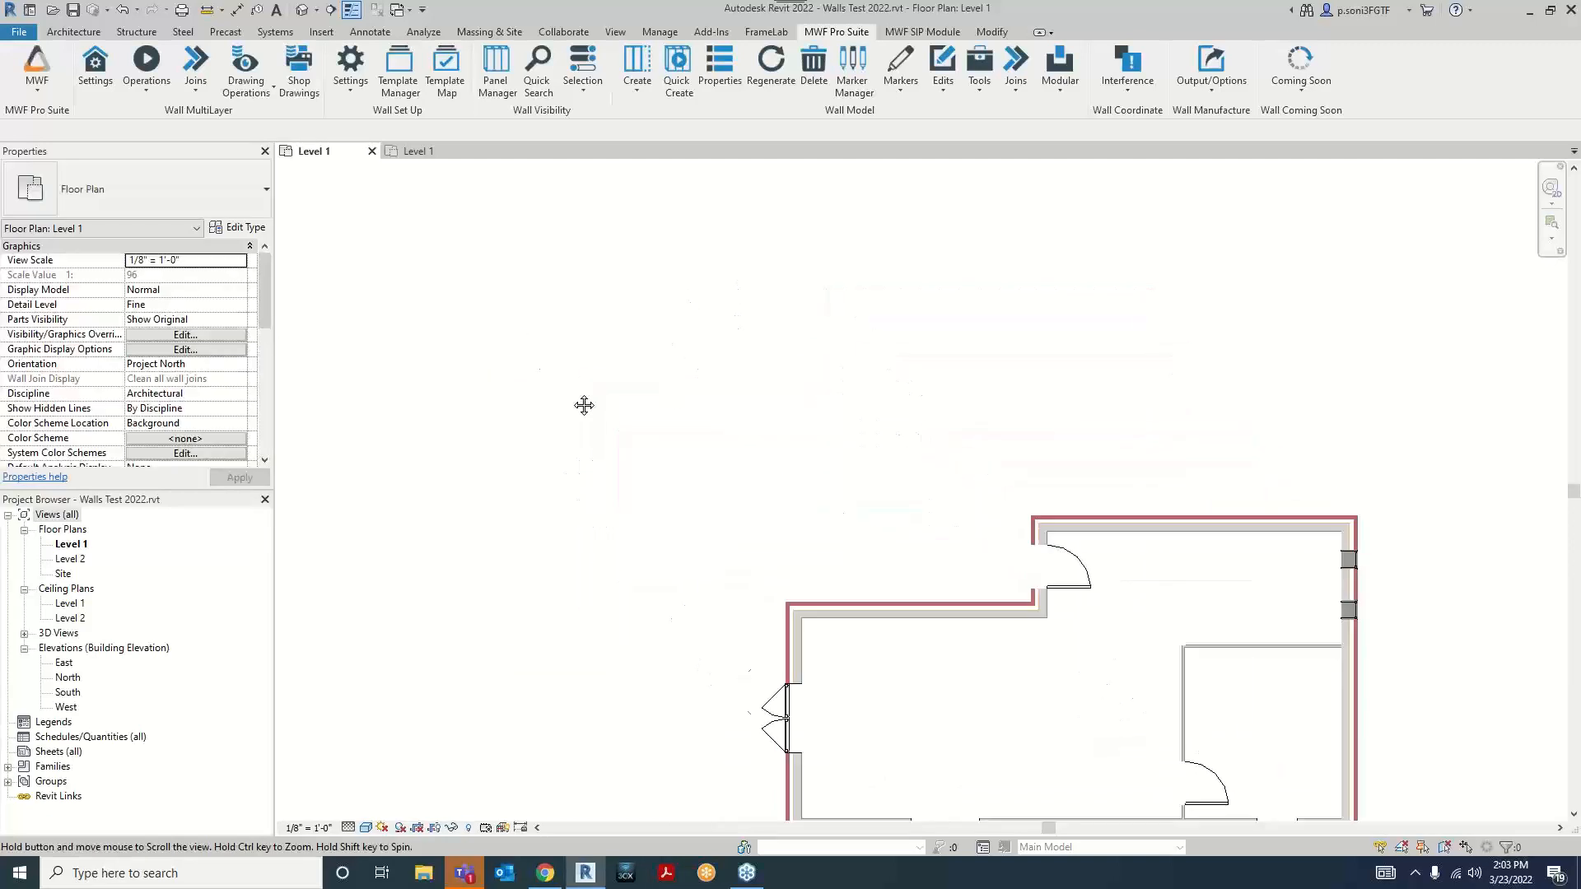
{"action": "scroll", "coordinate": [560, 378], "scroll_direction": "down", "scroll_amount": 2}
{"action": "middle_click_drag", "start_coordinate": [532, 345], "coordinate": [864, 504]}
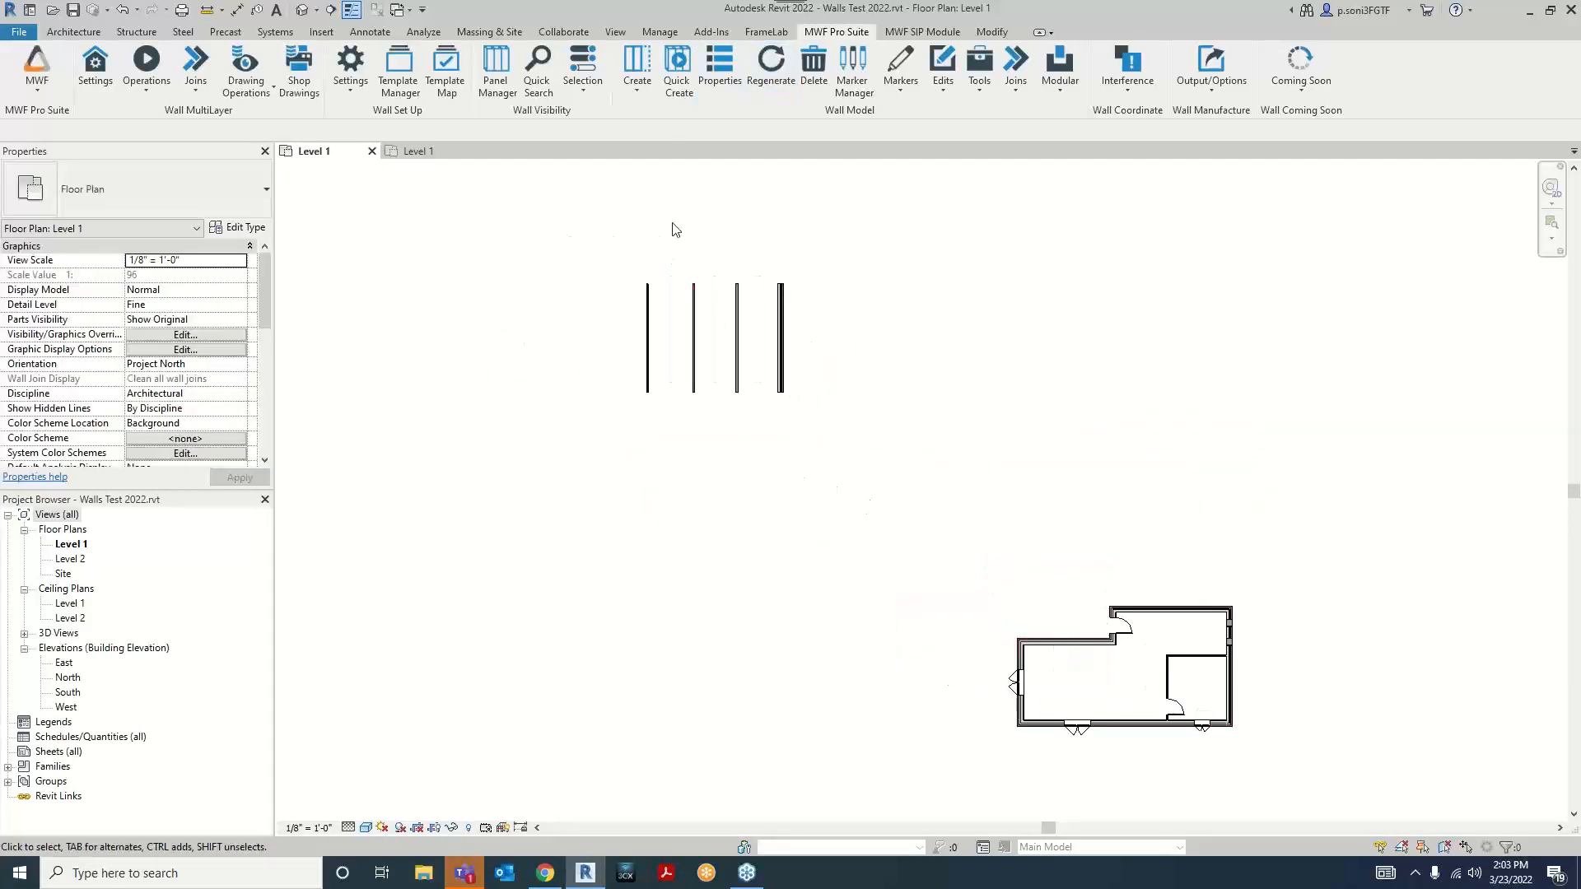
{"action": "scroll", "coordinate": [675, 229], "scroll_direction": "up", "scroll_amount": 2}
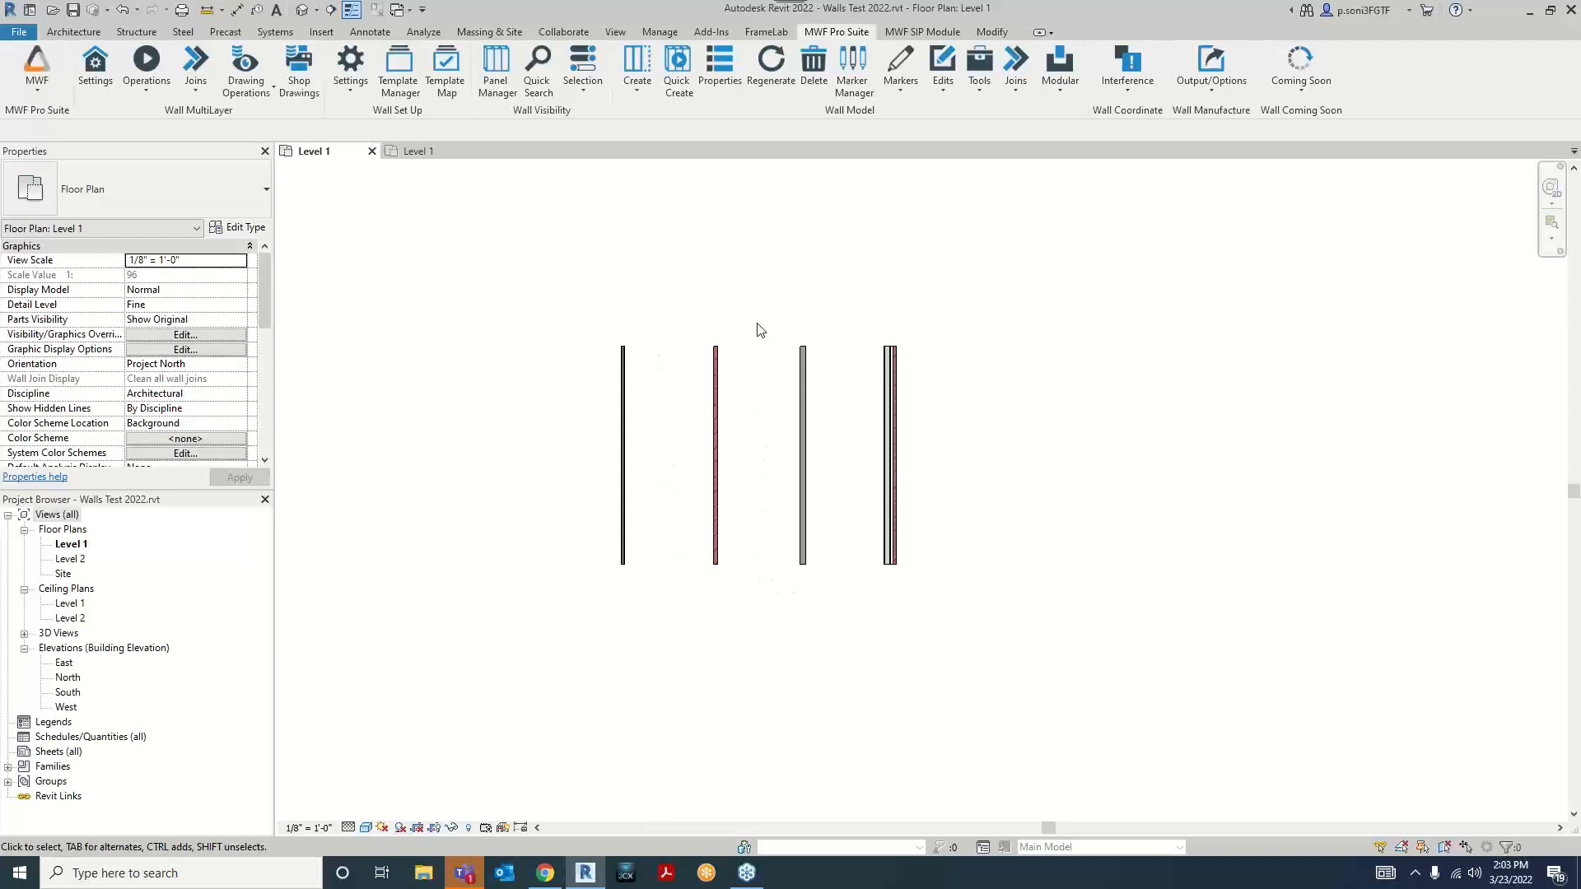
{"action": "scroll", "coordinate": [751, 403], "scroll_direction": "up", "scroll_amount": 2}
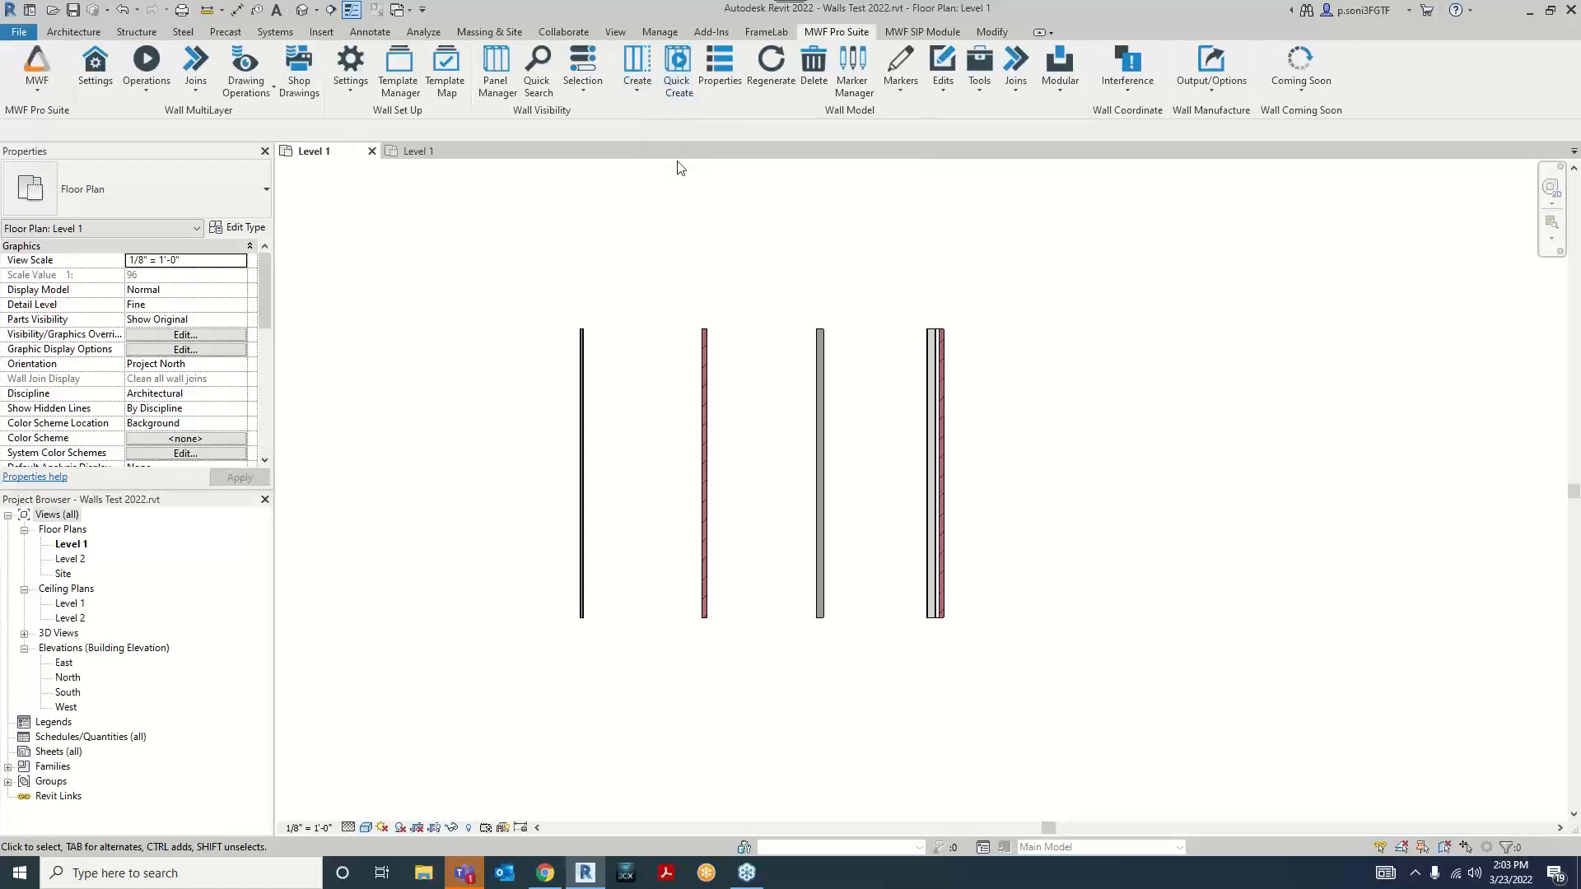
{"action": "scroll", "coordinate": [713, 367], "scroll_direction": "up", "scroll_amount": 3}
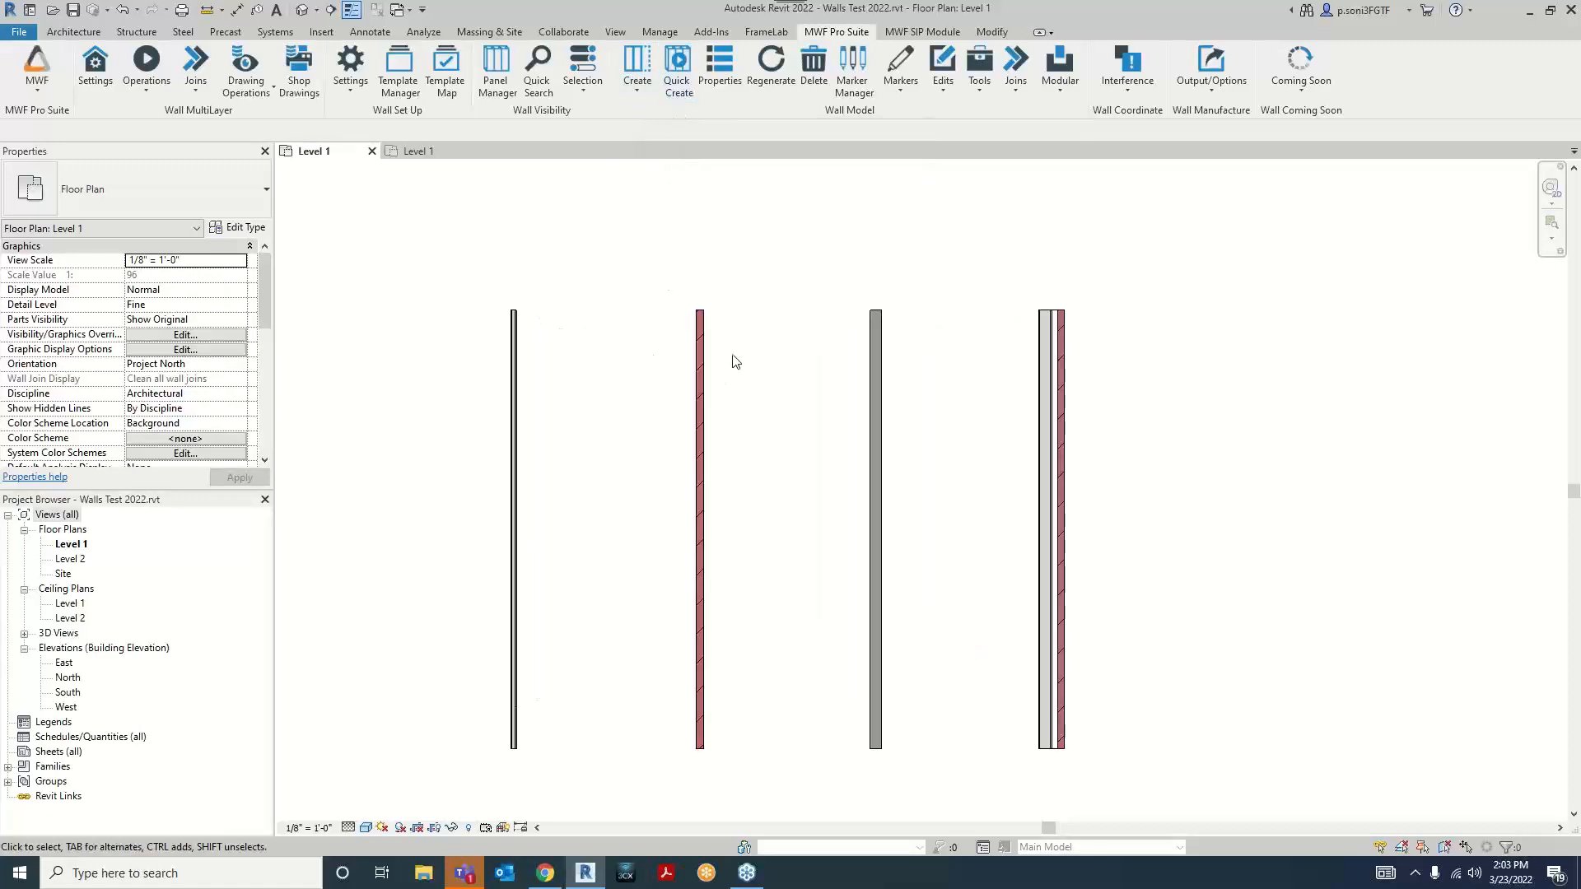
{"action": "scroll", "coordinate": [735, 362], "scroll_direction": "down", "scroll_amount": 2}
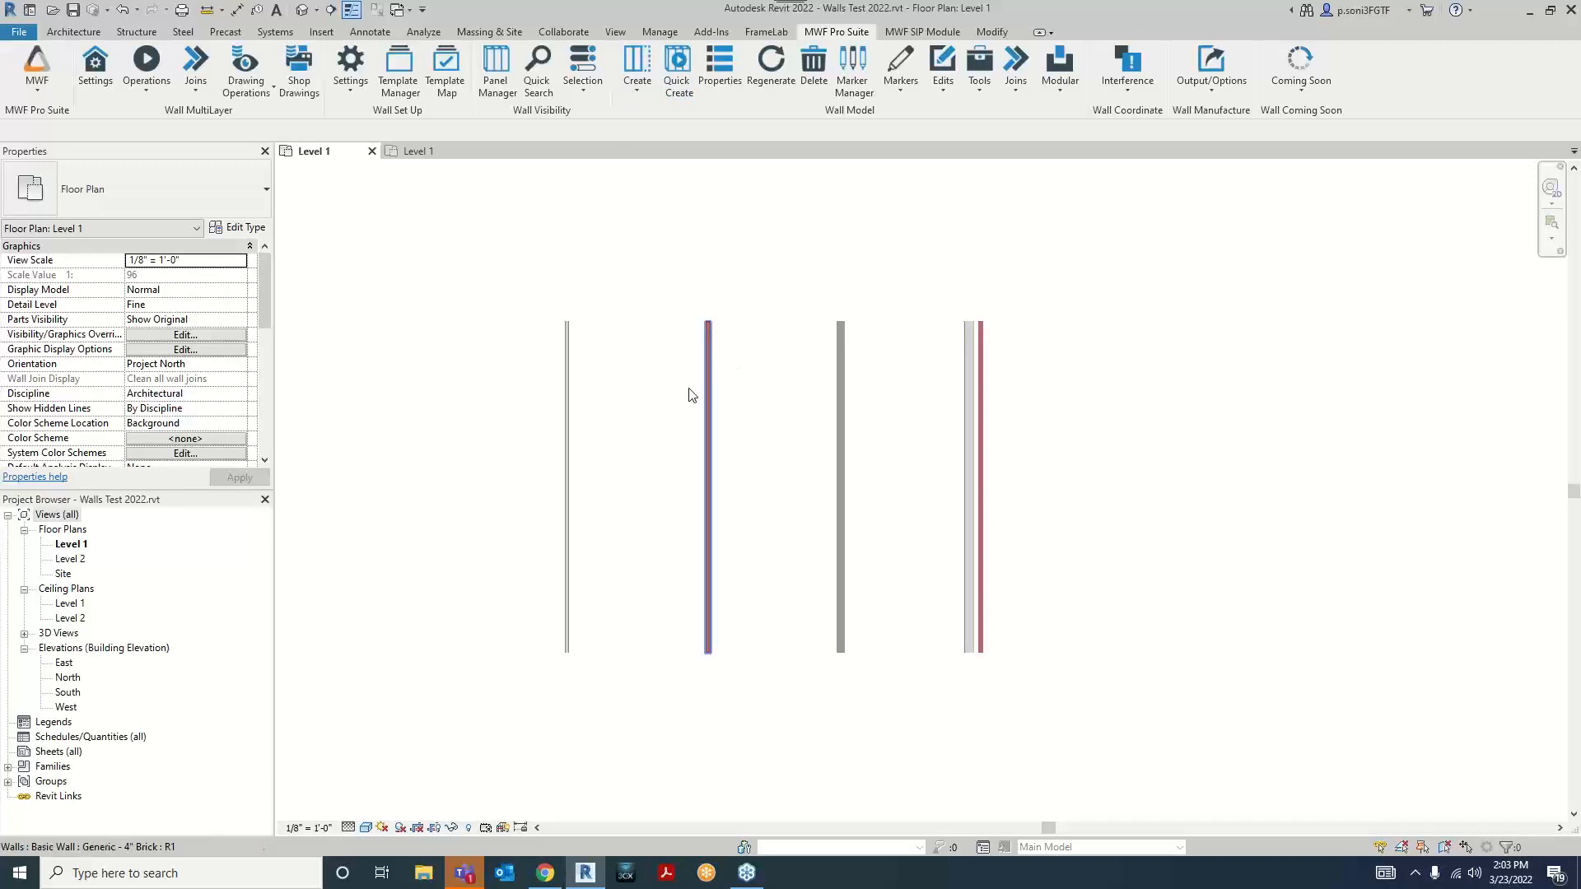
Step: Check the wall types of the thin interior partition, the brick wall and the third wall in the row
{"action": "left_click", "coordinate": [568, 403]}
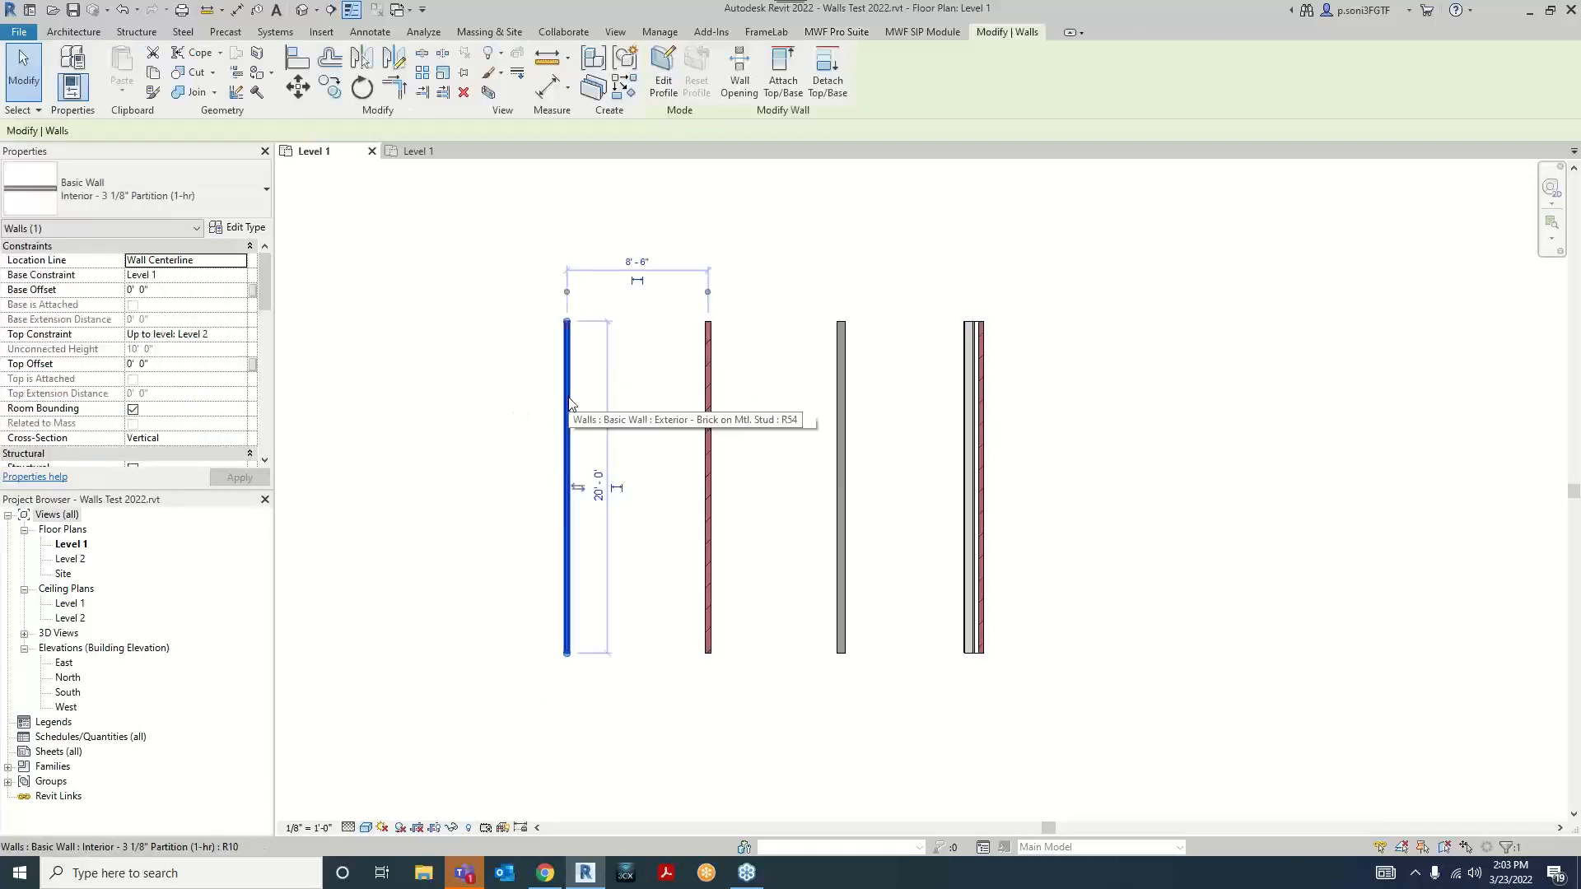
{"action": "left_click", "coordinate": [708, 382]}
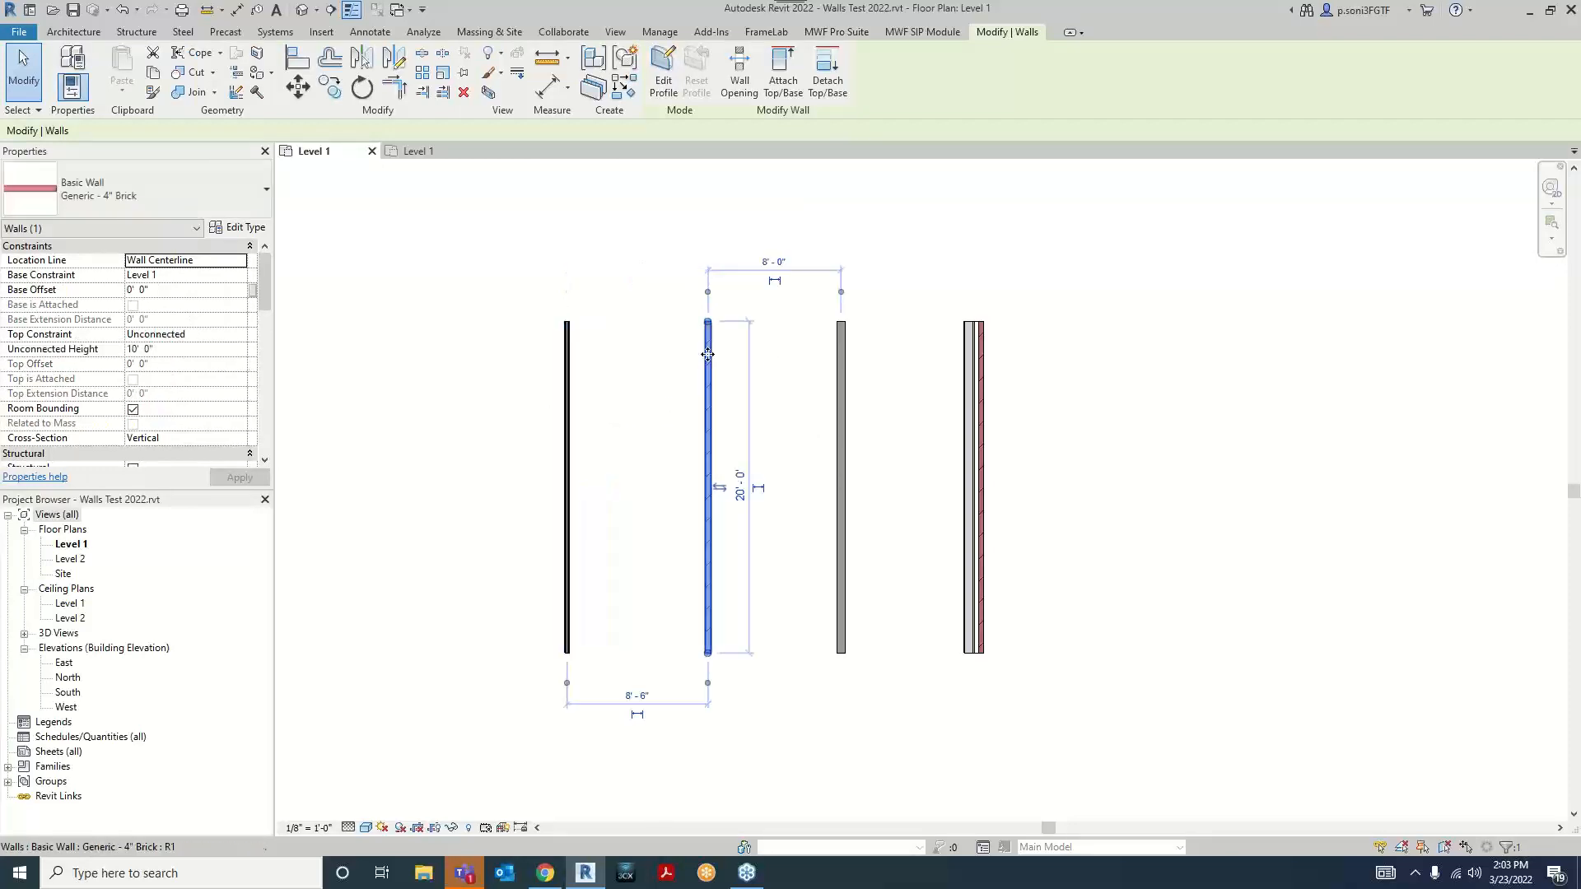
{"action": "left_click", "coordinate": [837, 368]}
{"action": "left_click", "coordinate": [794, 282]}
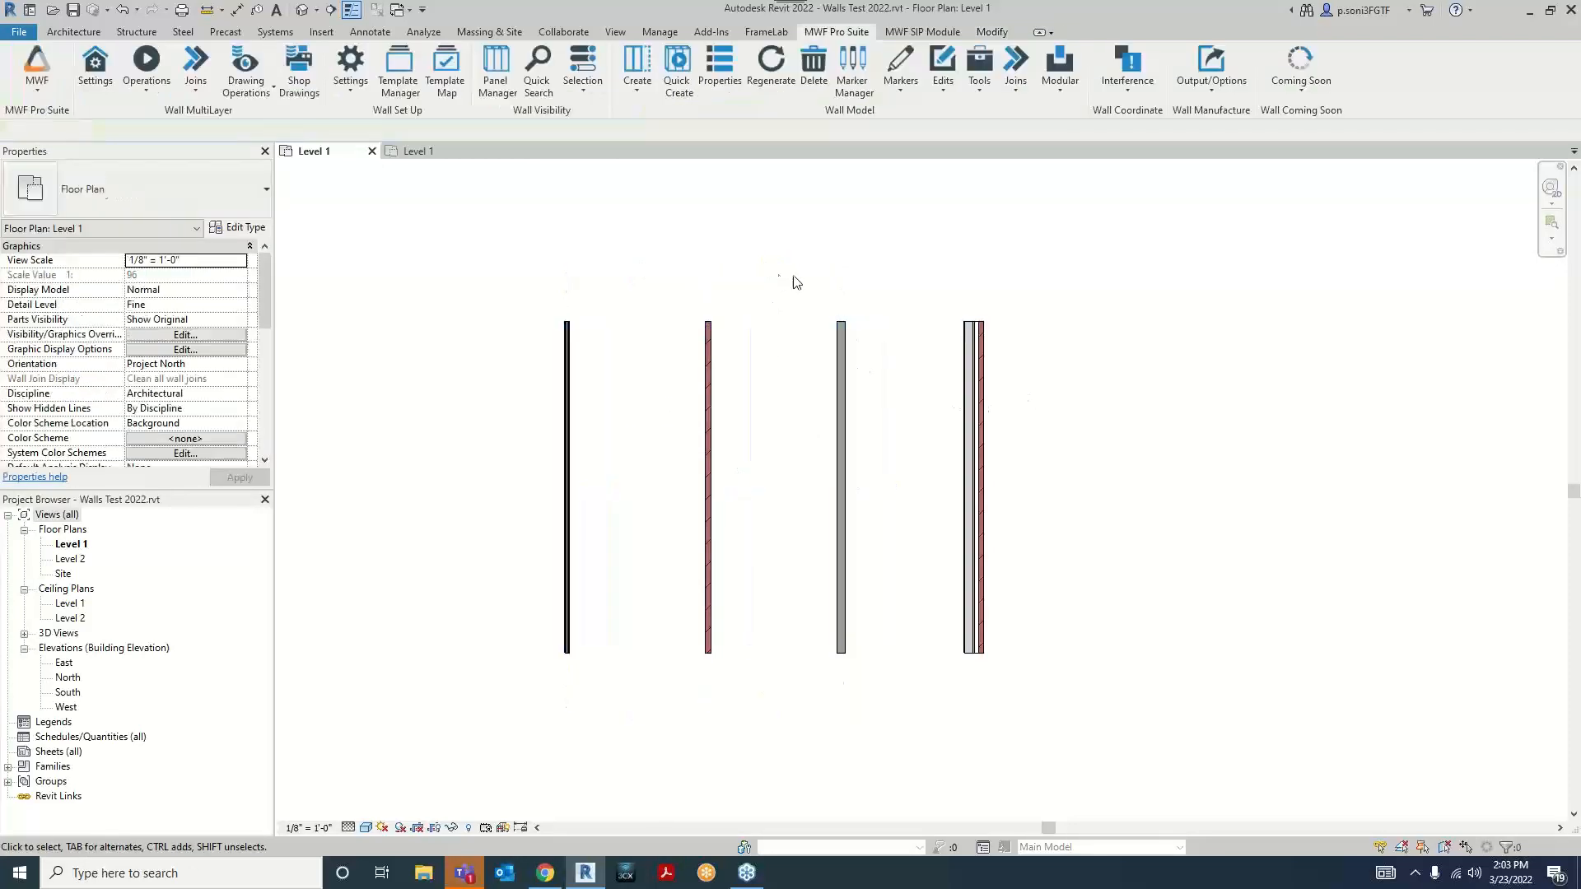
{"action": "scroll", "coordinate": [811, 276], "scroll_direction": "down", "scroll_amount": 1}
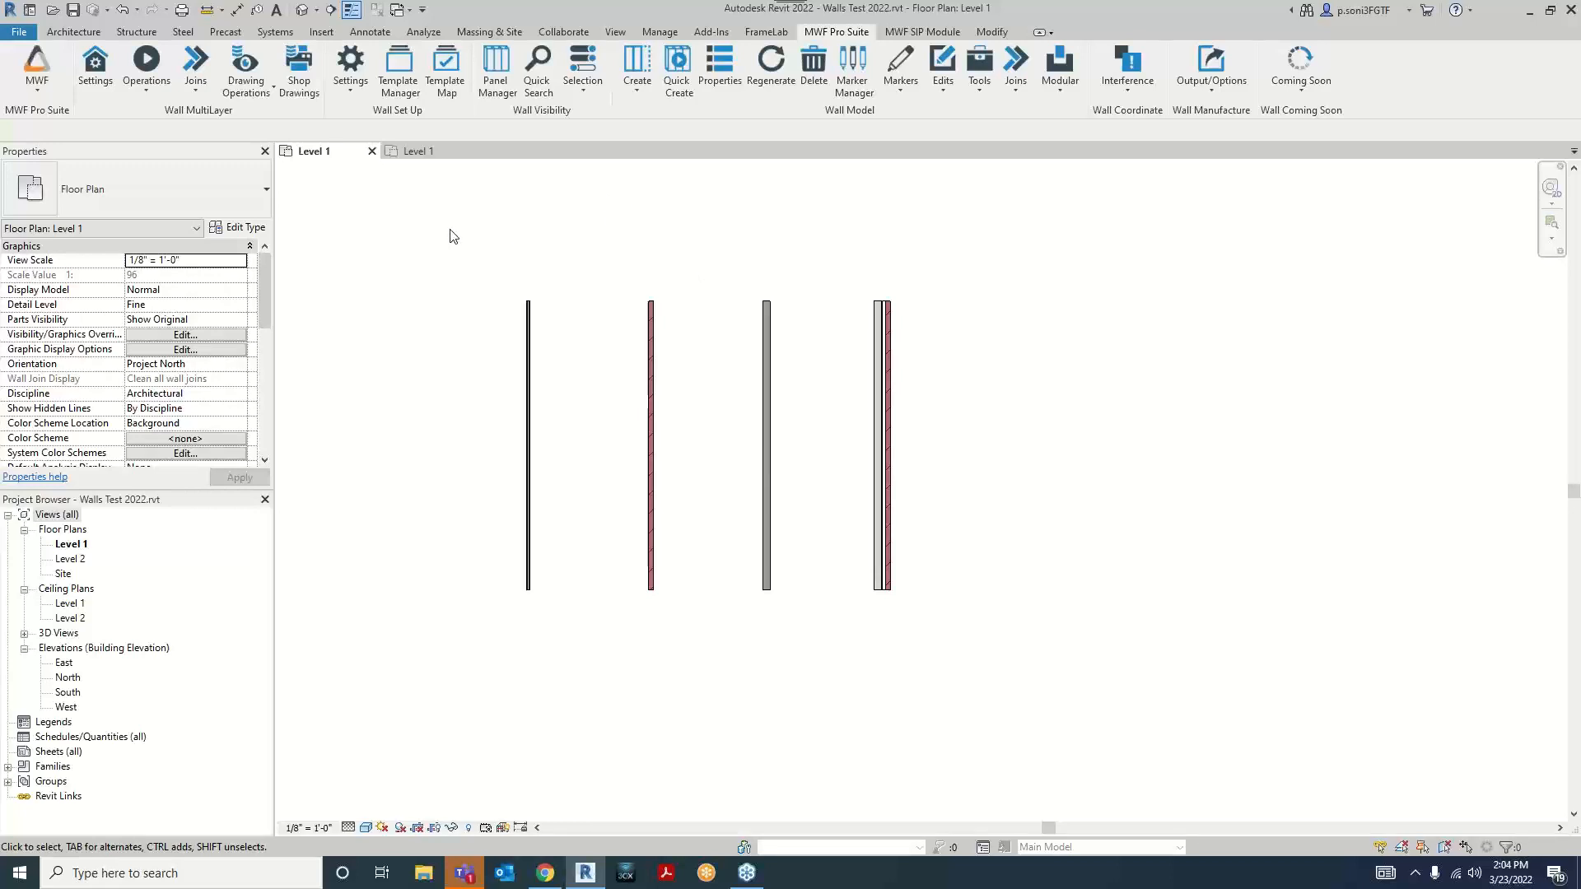
Step: With the brick wall selected, look at the MWF Floor and Truss modules' tools, and return to the Wall module
{"action": "left_click", "coordinate": [656, 387]}
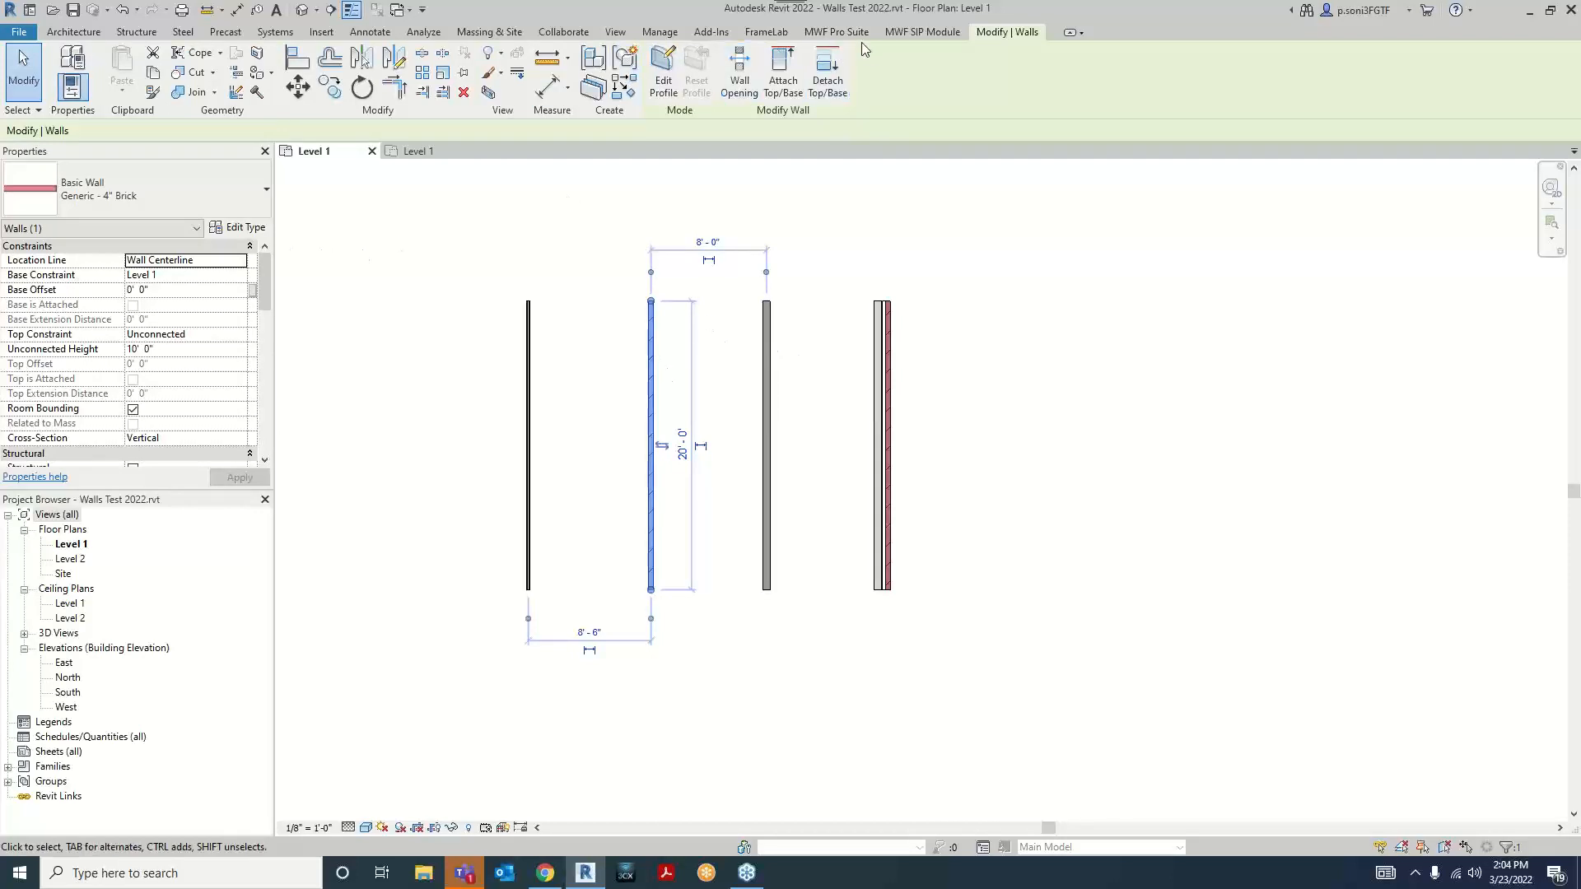
{"action": "left_click", "coordinate": [836, 32]}
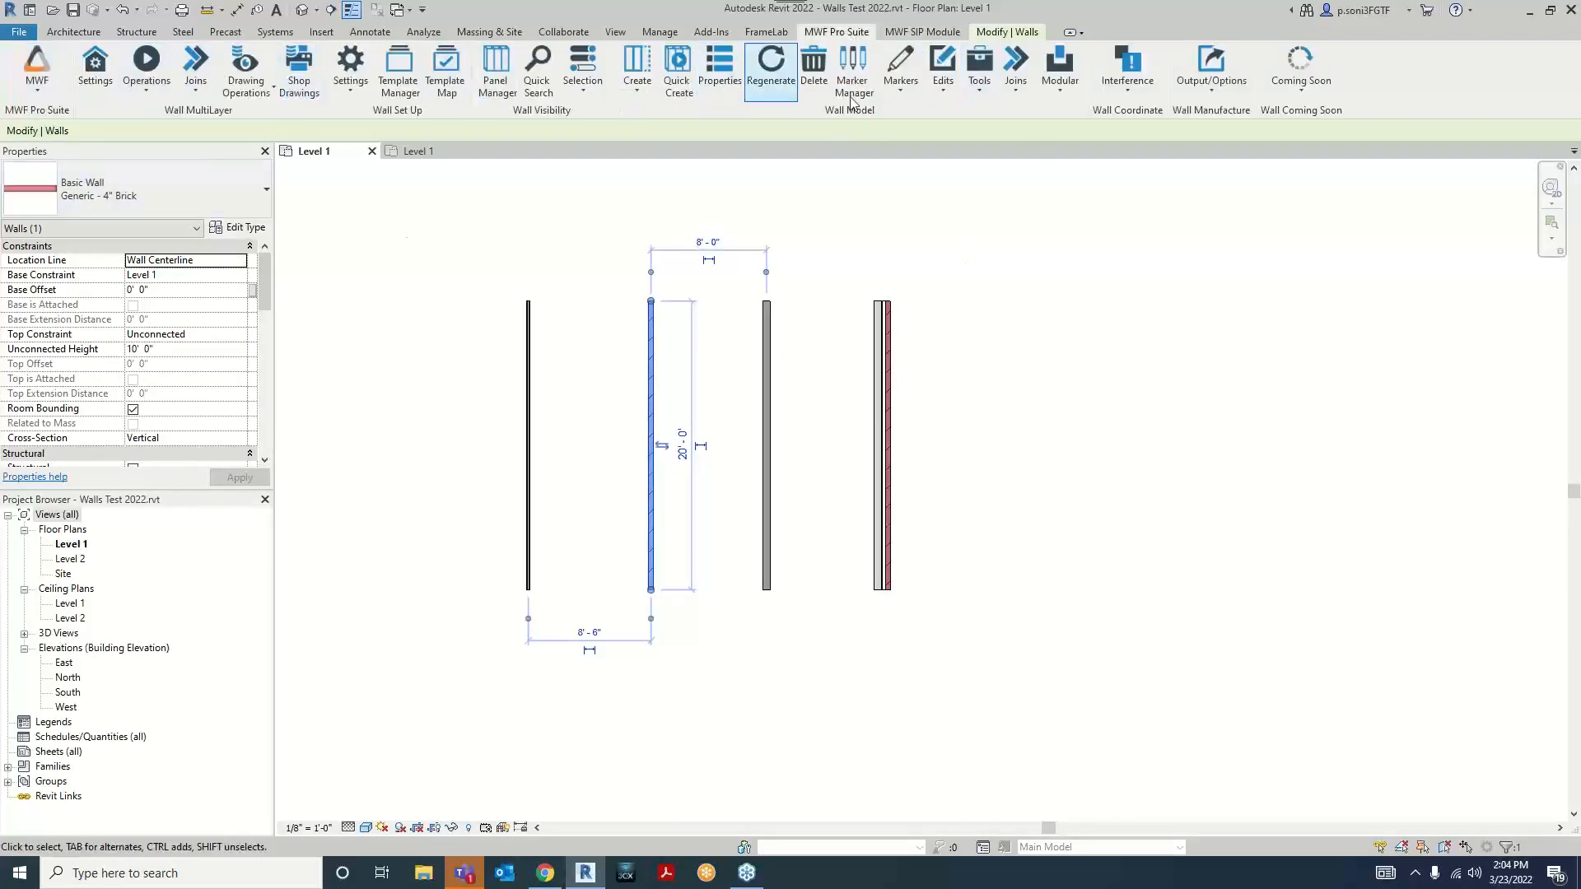
{"action": "left_click", "coordinate": [37, 89]}
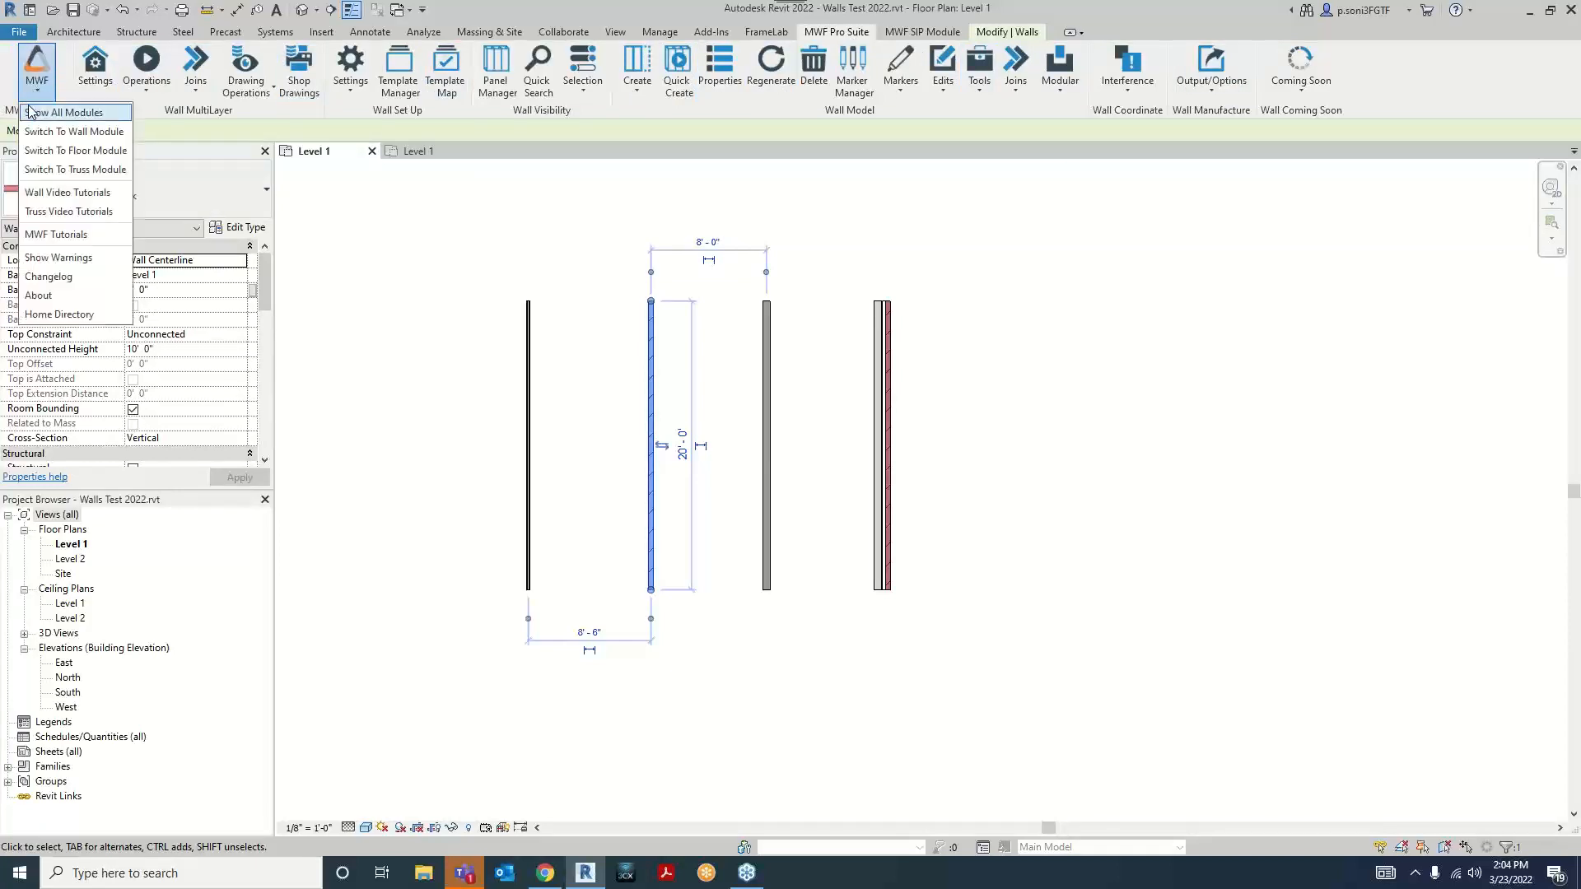
{"action": "left_click", "coordinate": [113, 155]}
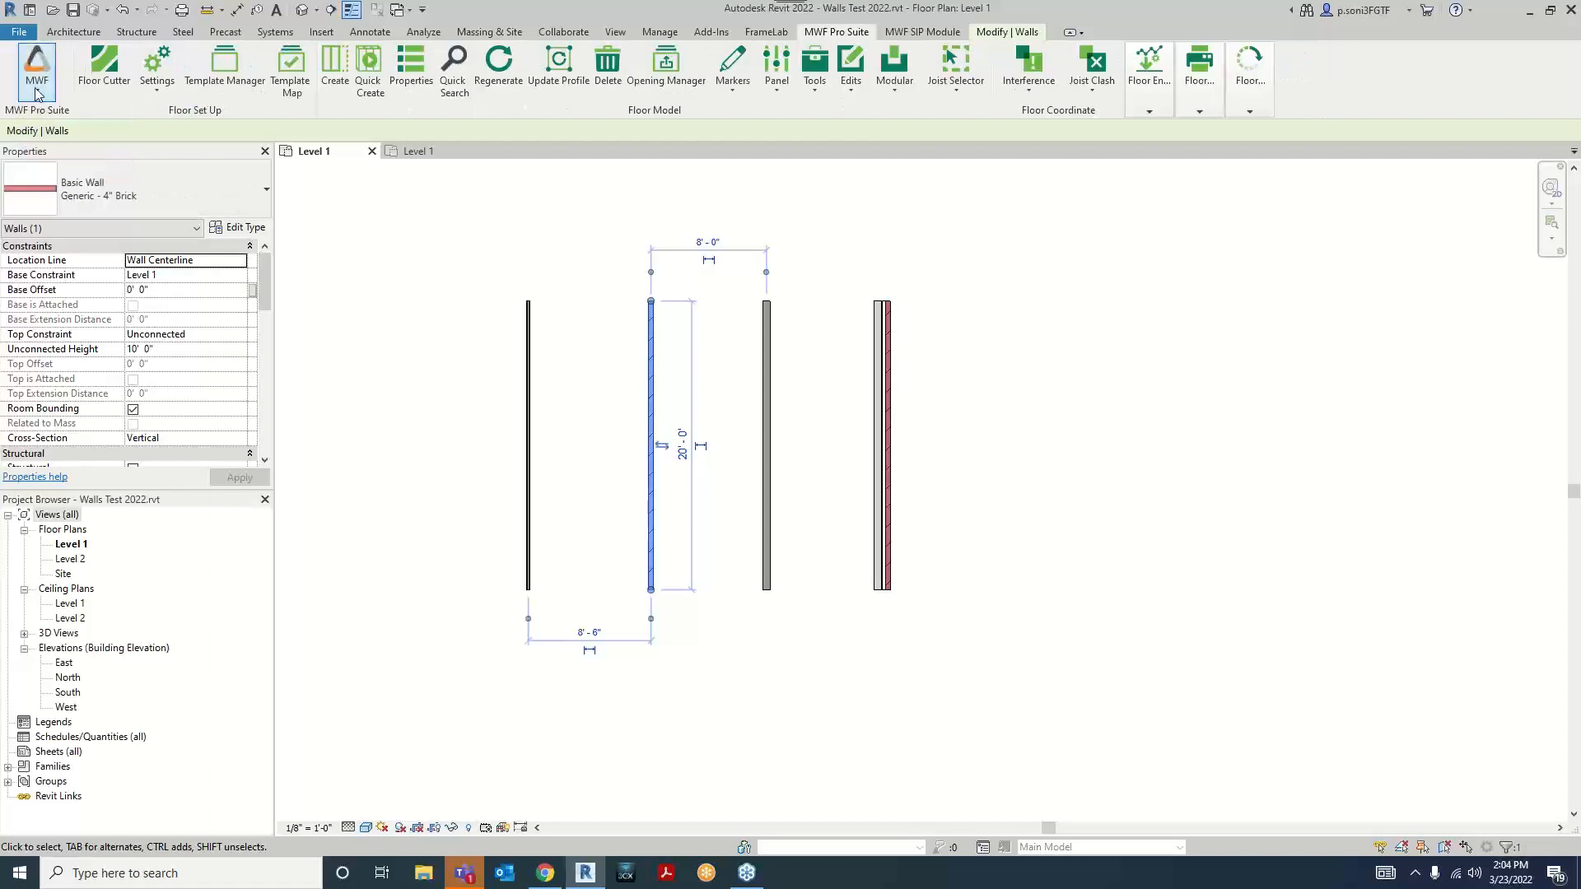
{"action": "left_click", "coordinate": [37, 89]}
{"action": "left_click", "coordinate": [93, 175]}
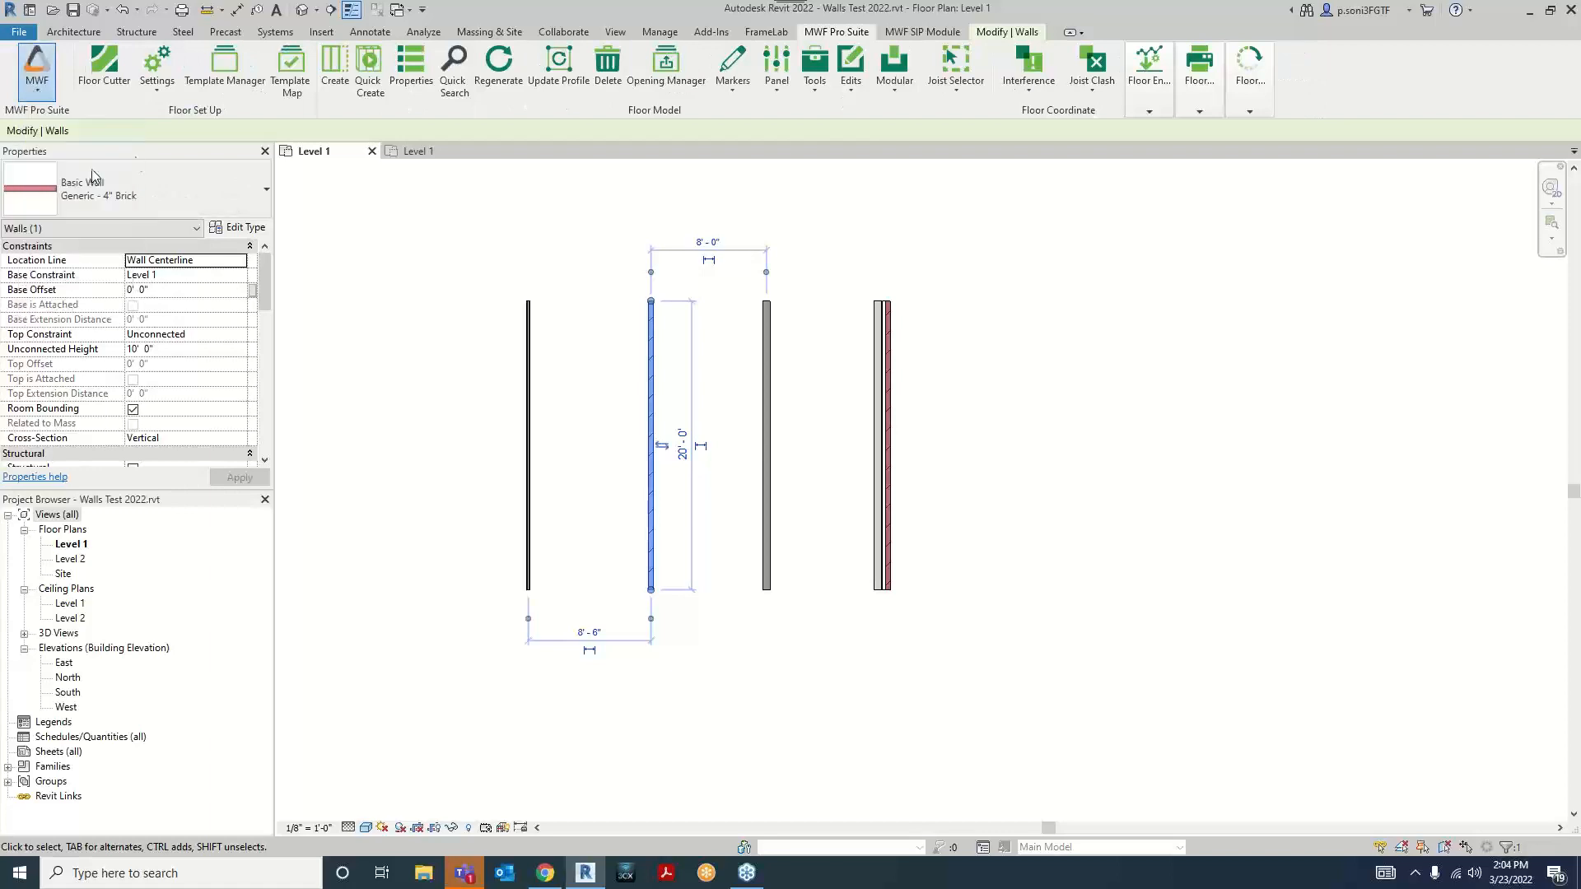
{"action": "left_click", "coordinate": [44, 97]}
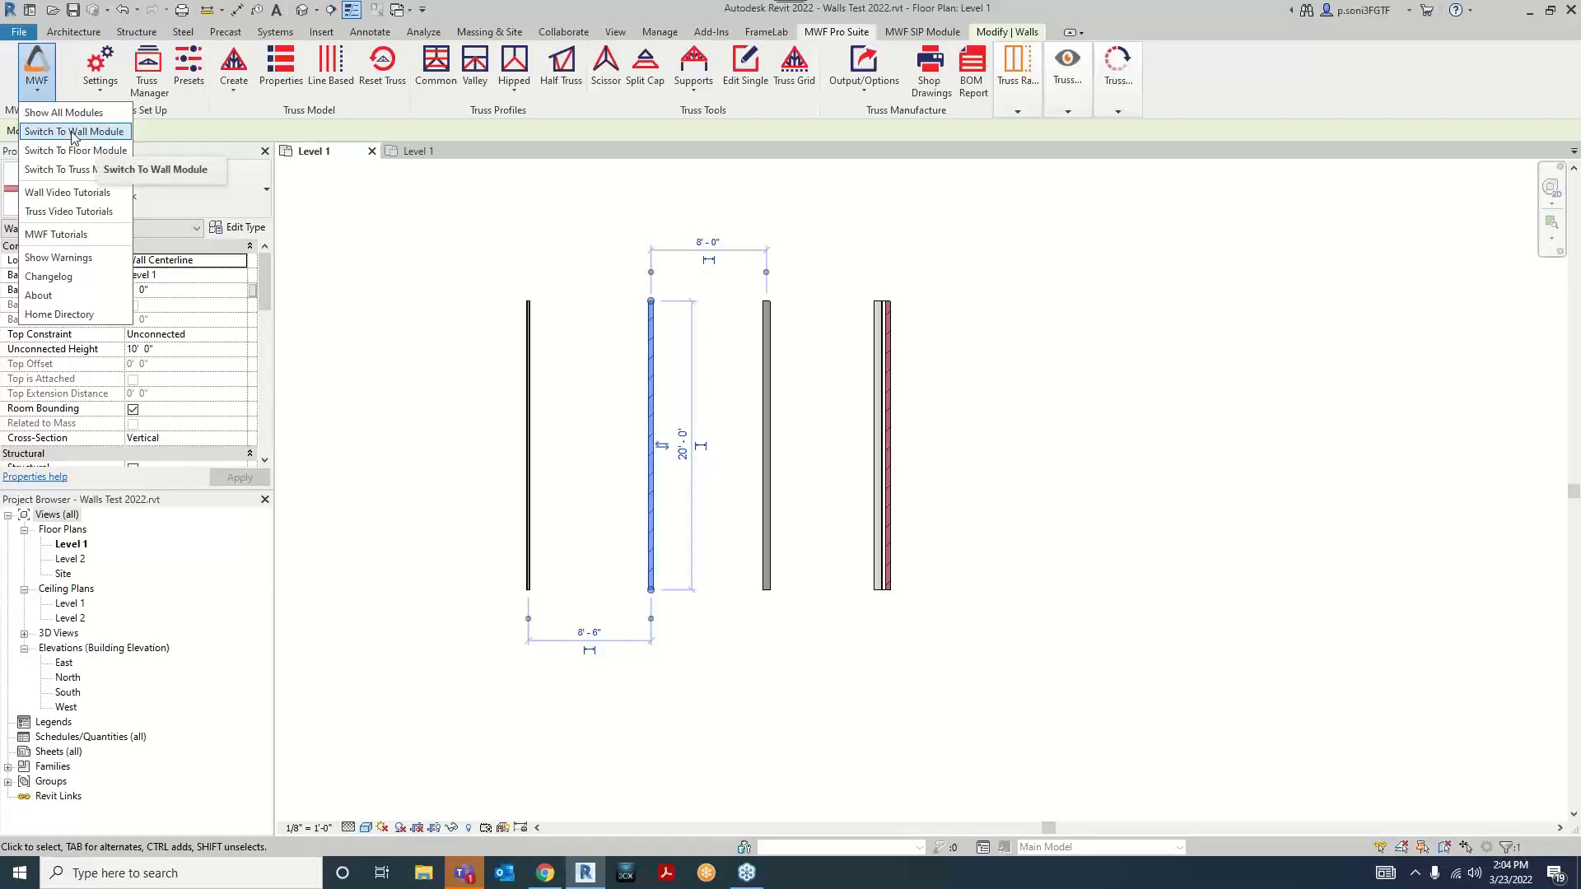
{"action": "left_click", "coordinate": [56, 133]}
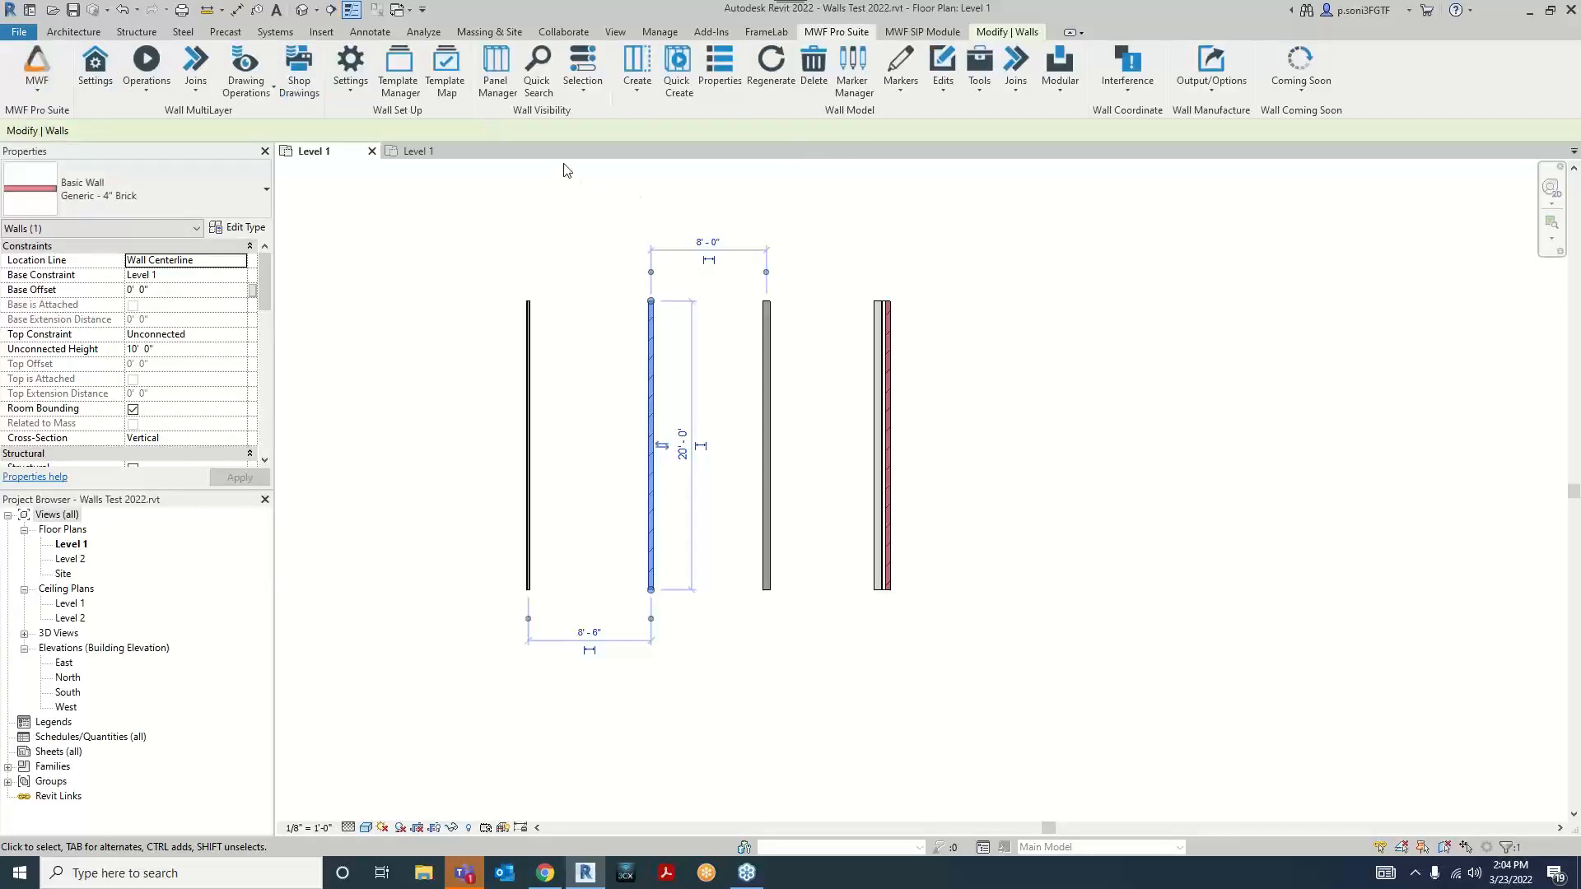
Step: Open the MWF panel creation settings for the Generic - 4" Brick wall
{"action": "left_click", "coordinate": [614, 319]}
{"action": "left_click", "coordinate": [649, 326]}
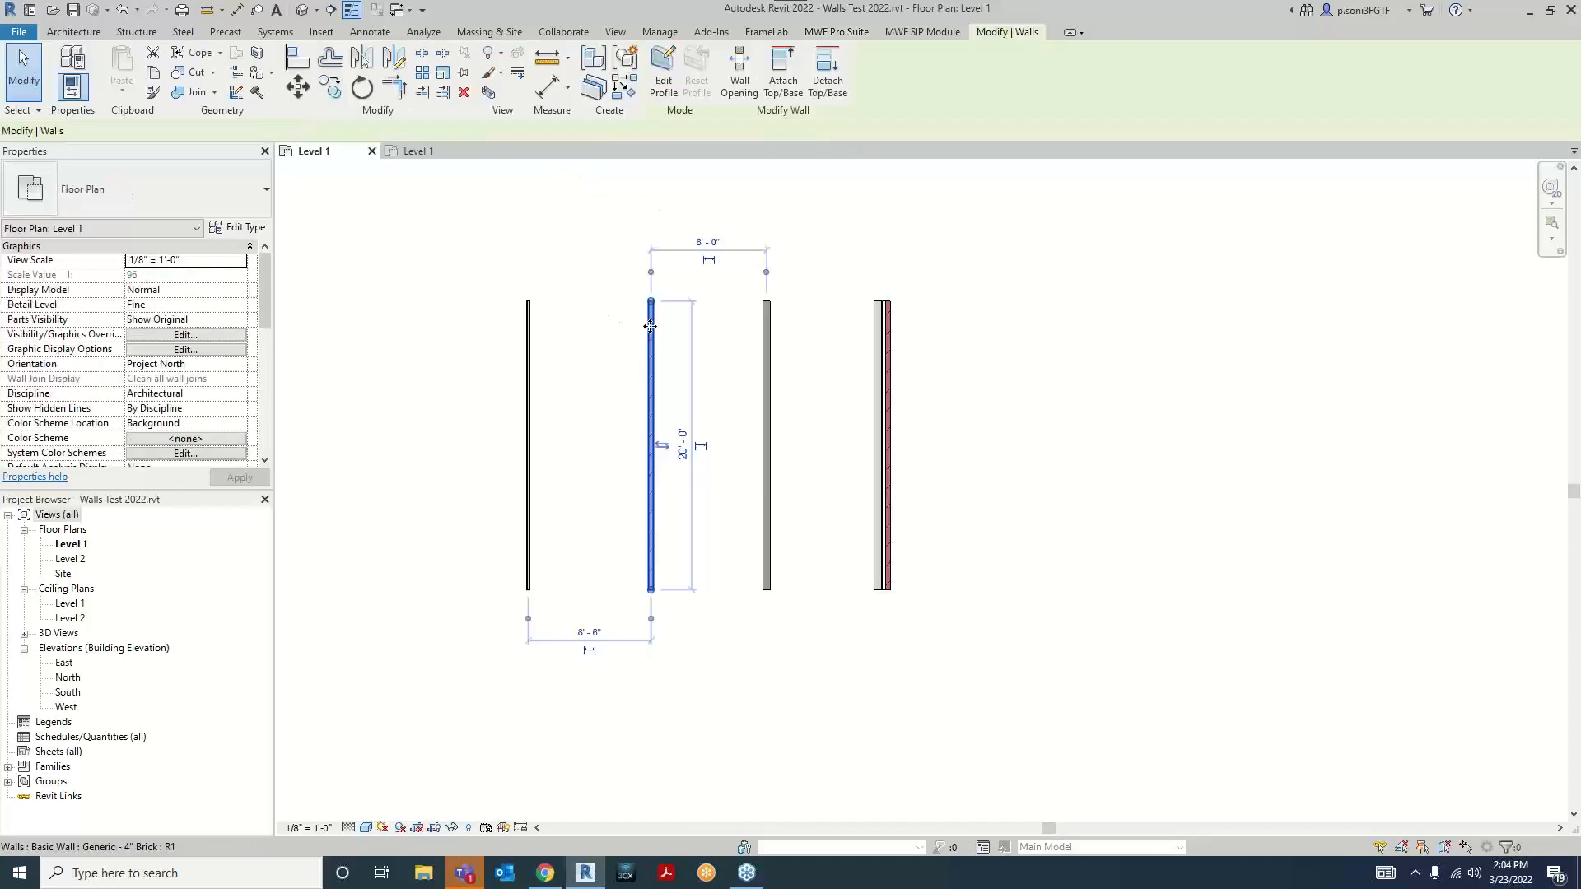
{"action": "left_click", "coordinate": [833, 32]}
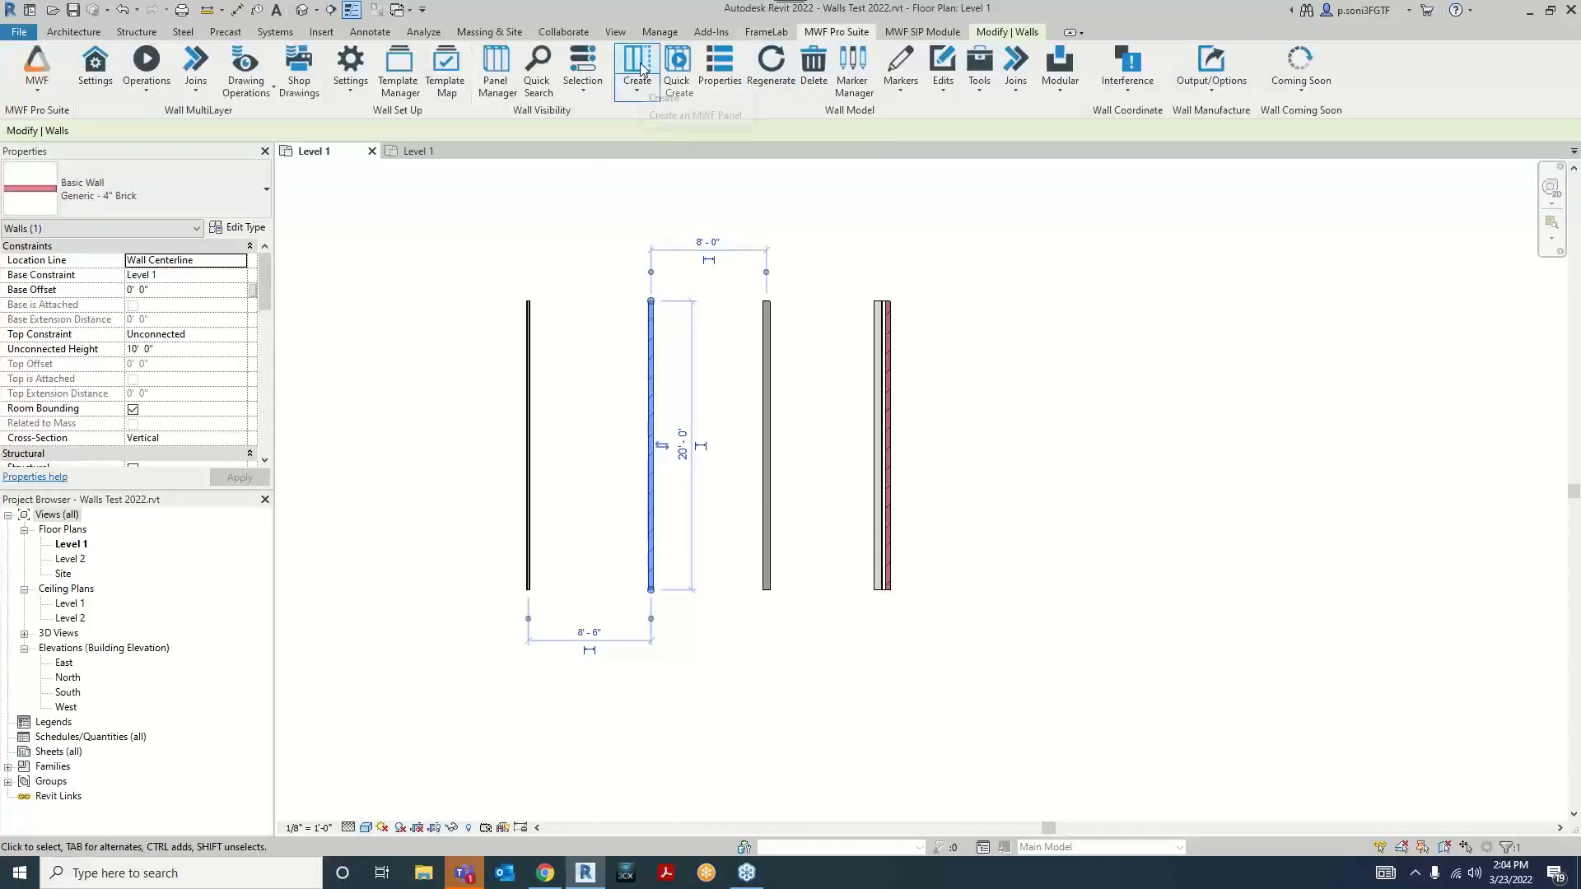
{"action": "left_click", "coordinate": [638, 66]}
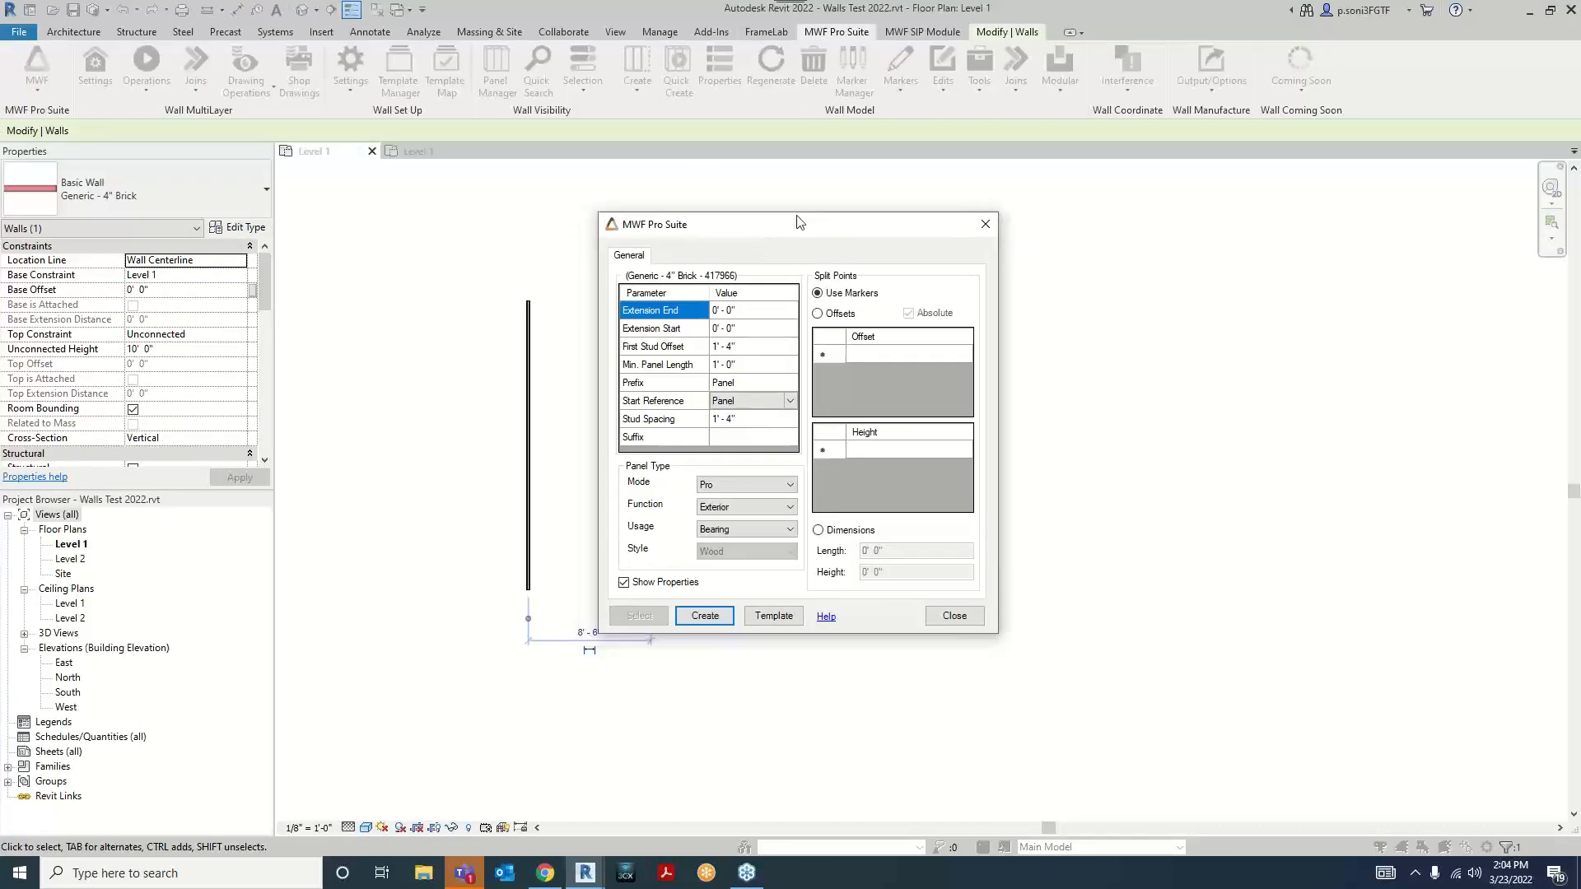
{"action": "left_click_drag", "start_coordinate": [797, 222], "coordinate": [917, 173]}
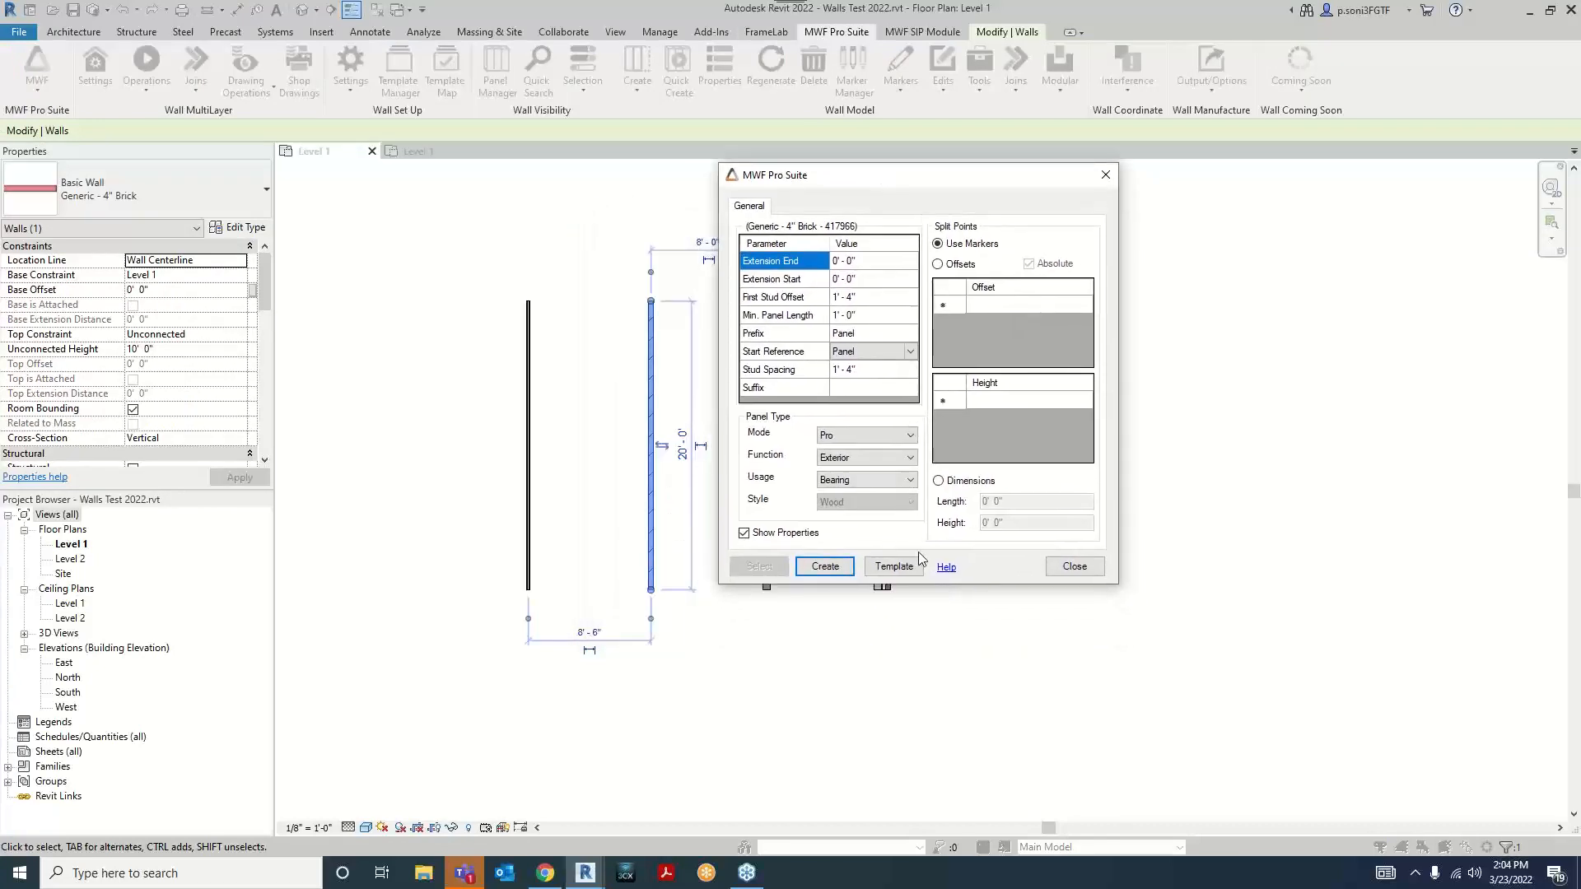
Step: Review the panel templates stored on disk in the Default folder, and leave panel creation without making a panel
{"action": "left_click", "coordinate": [895, 566]}
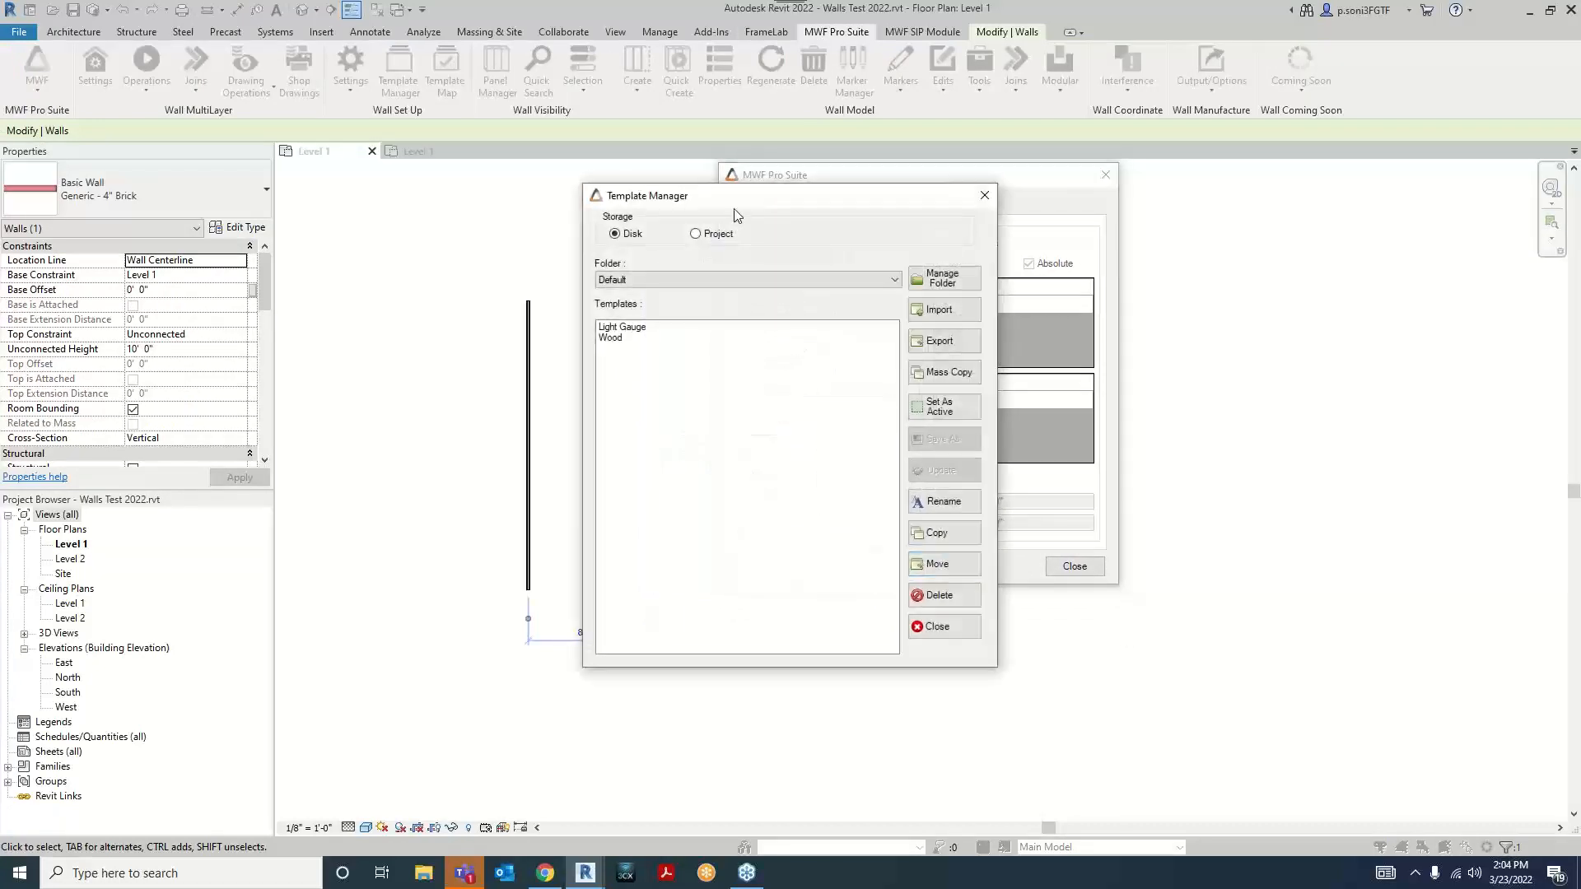
{"action": "left_click_drag", "start_coordinate": [749, 206], "coordinate": [917, 170]}
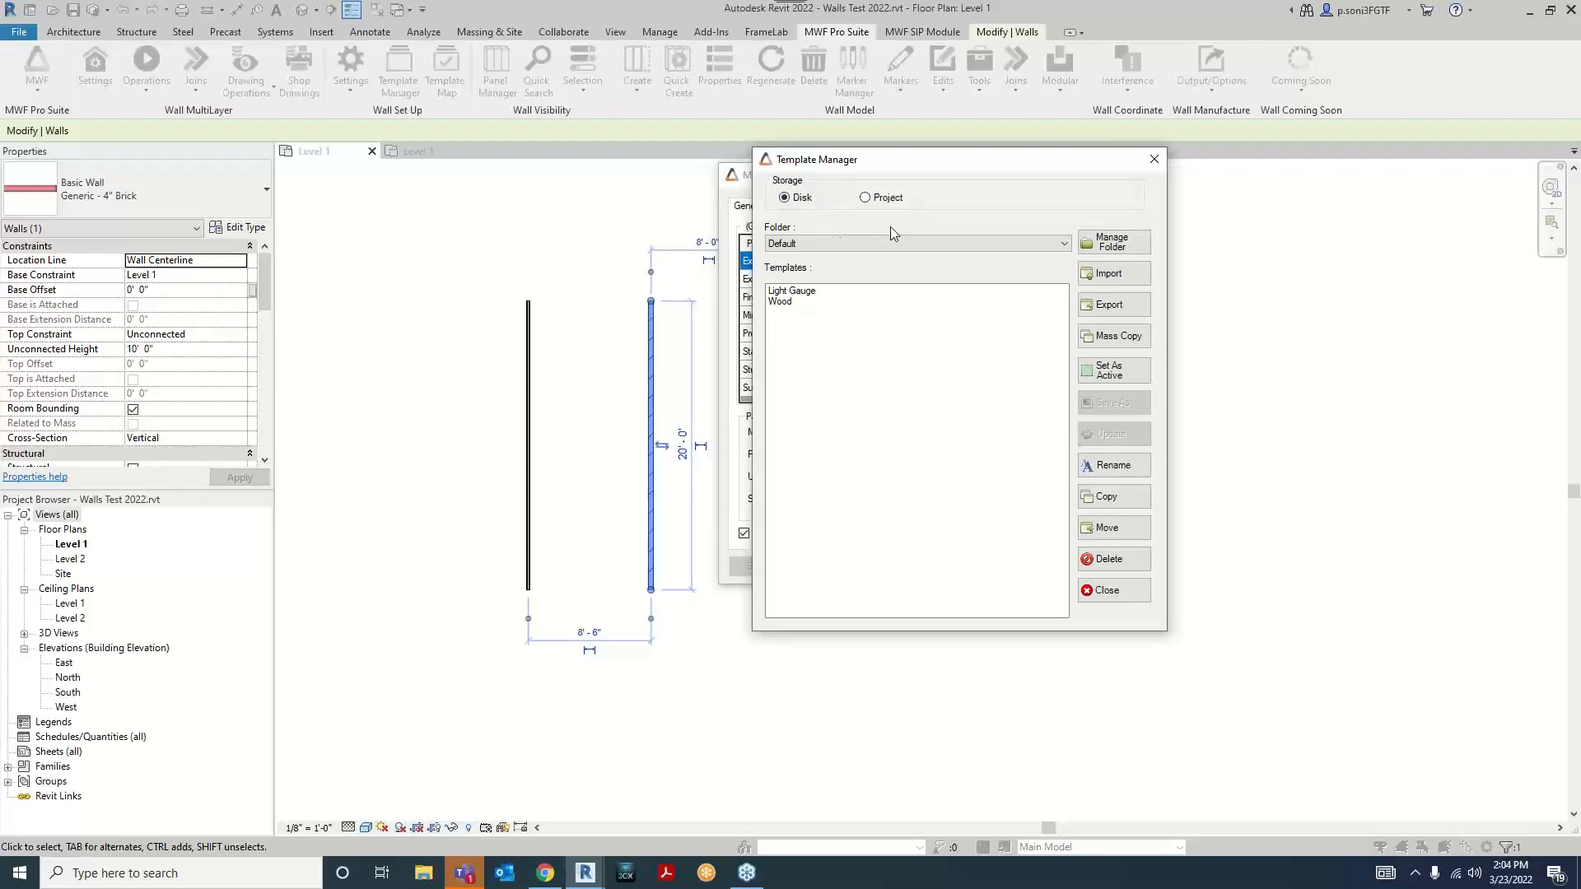
{"action": "left_click_drag", "start_coordinate": [862, 165], "coordinate": [796, 212]}
{"action": "left_click", "coordinate": [1088, 206]}
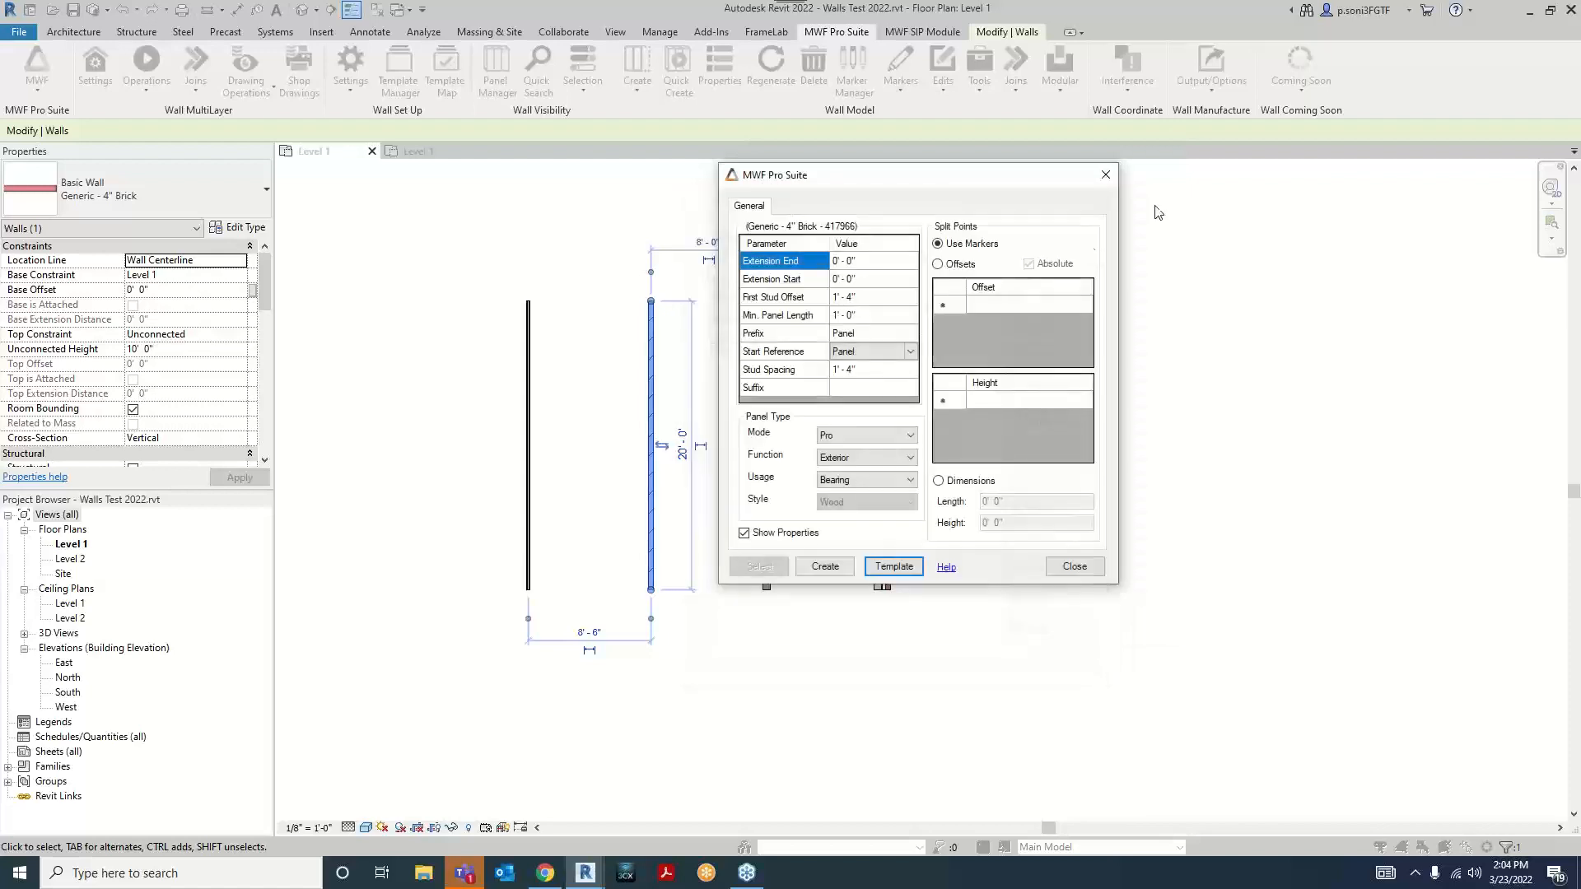
{"action": "left_click", "coordinate": [1108, 172]}
{"action": "left_click", "coordinate": [1079, 313]}
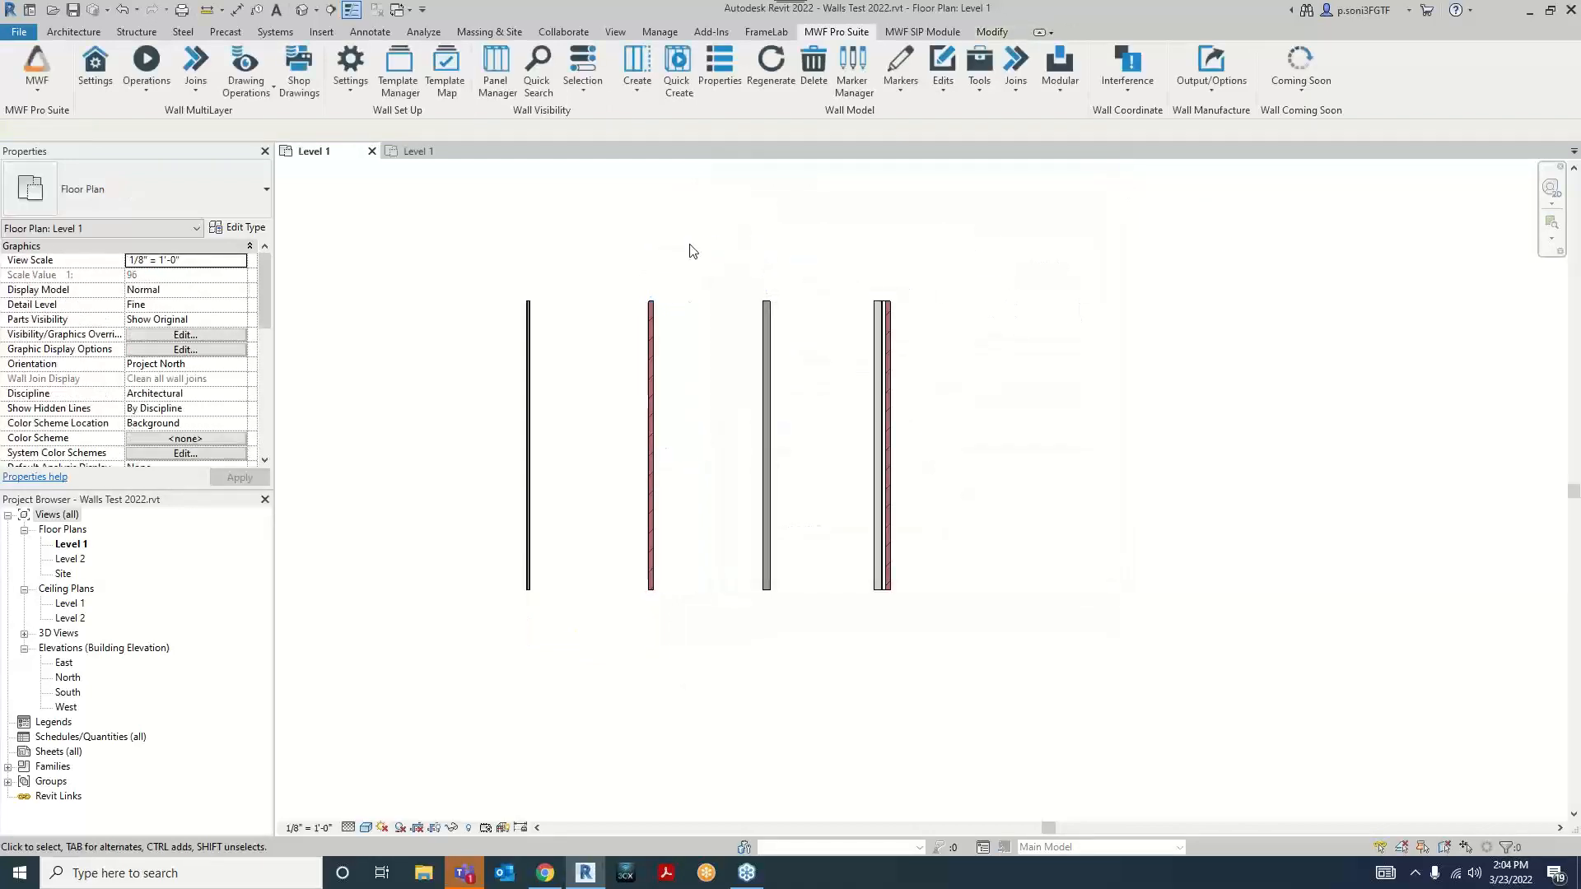
Step: Load the Wall module's default data from the Wood-Default directory
{"action": "left_click", "coordinate": [345, 92]}
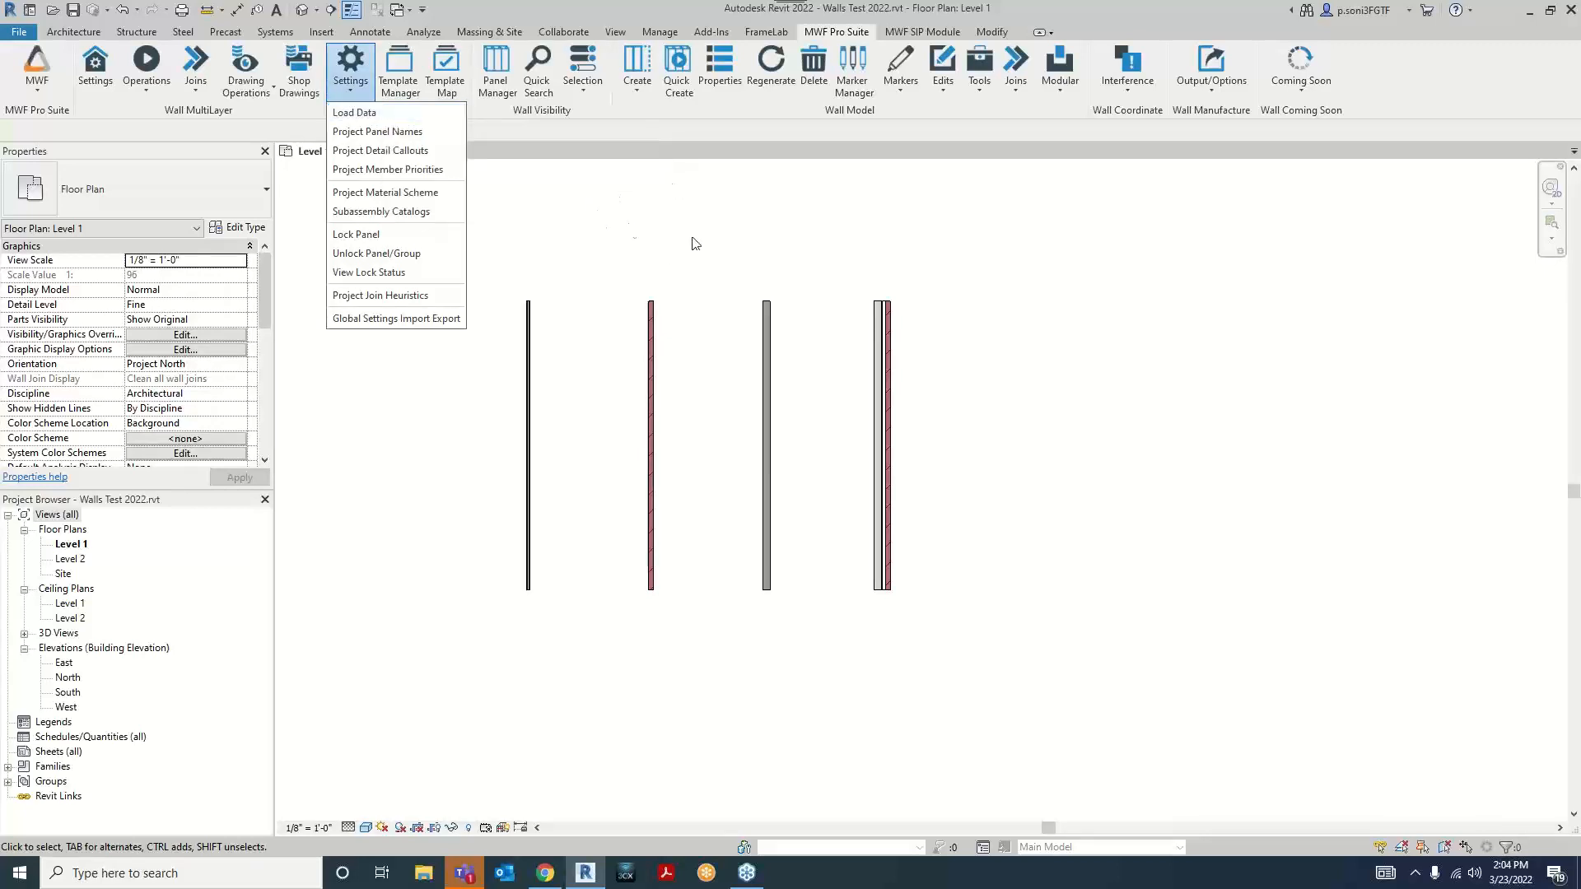
{"action": "left_click", "coordinate": [585, 263]}
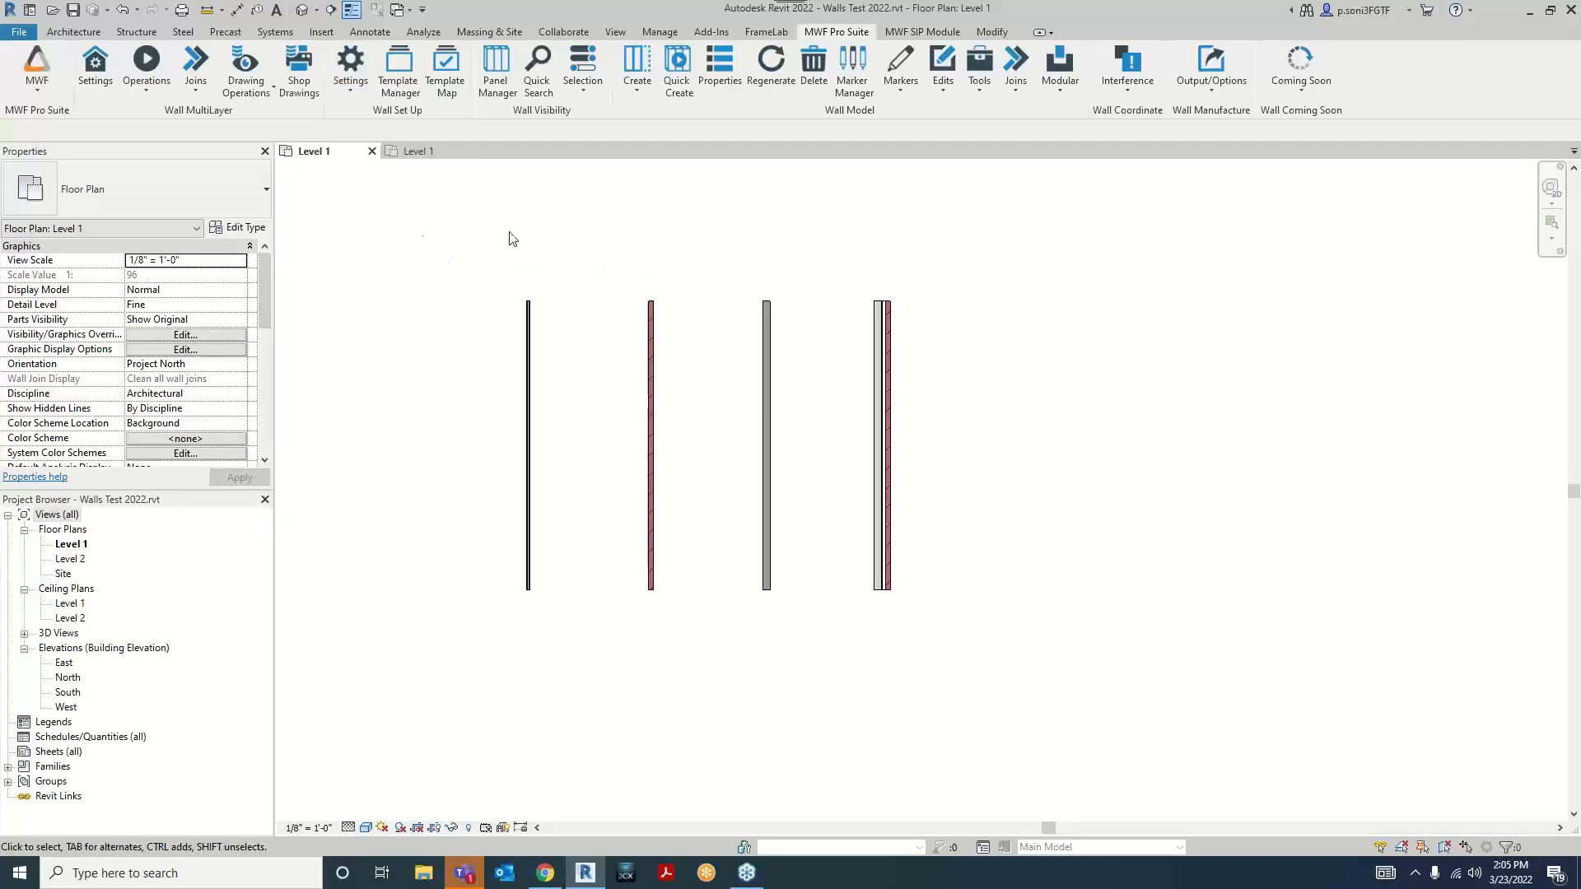
{"action": "left_click", "coordinate": [350, 72]}
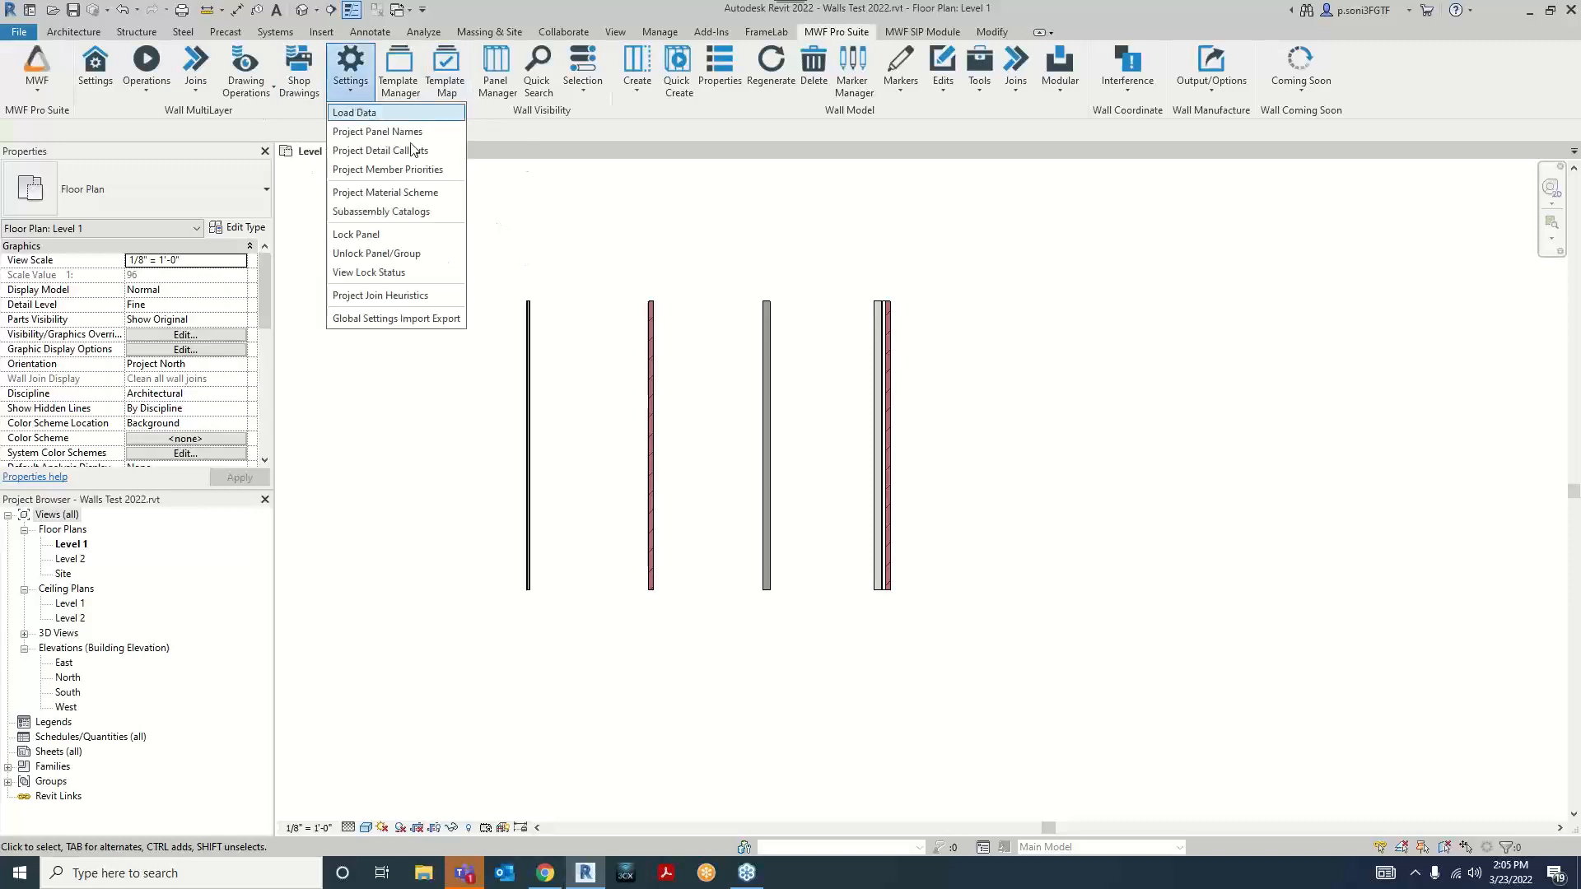
{"action": "left_click", "coordinate": [362, 112]}
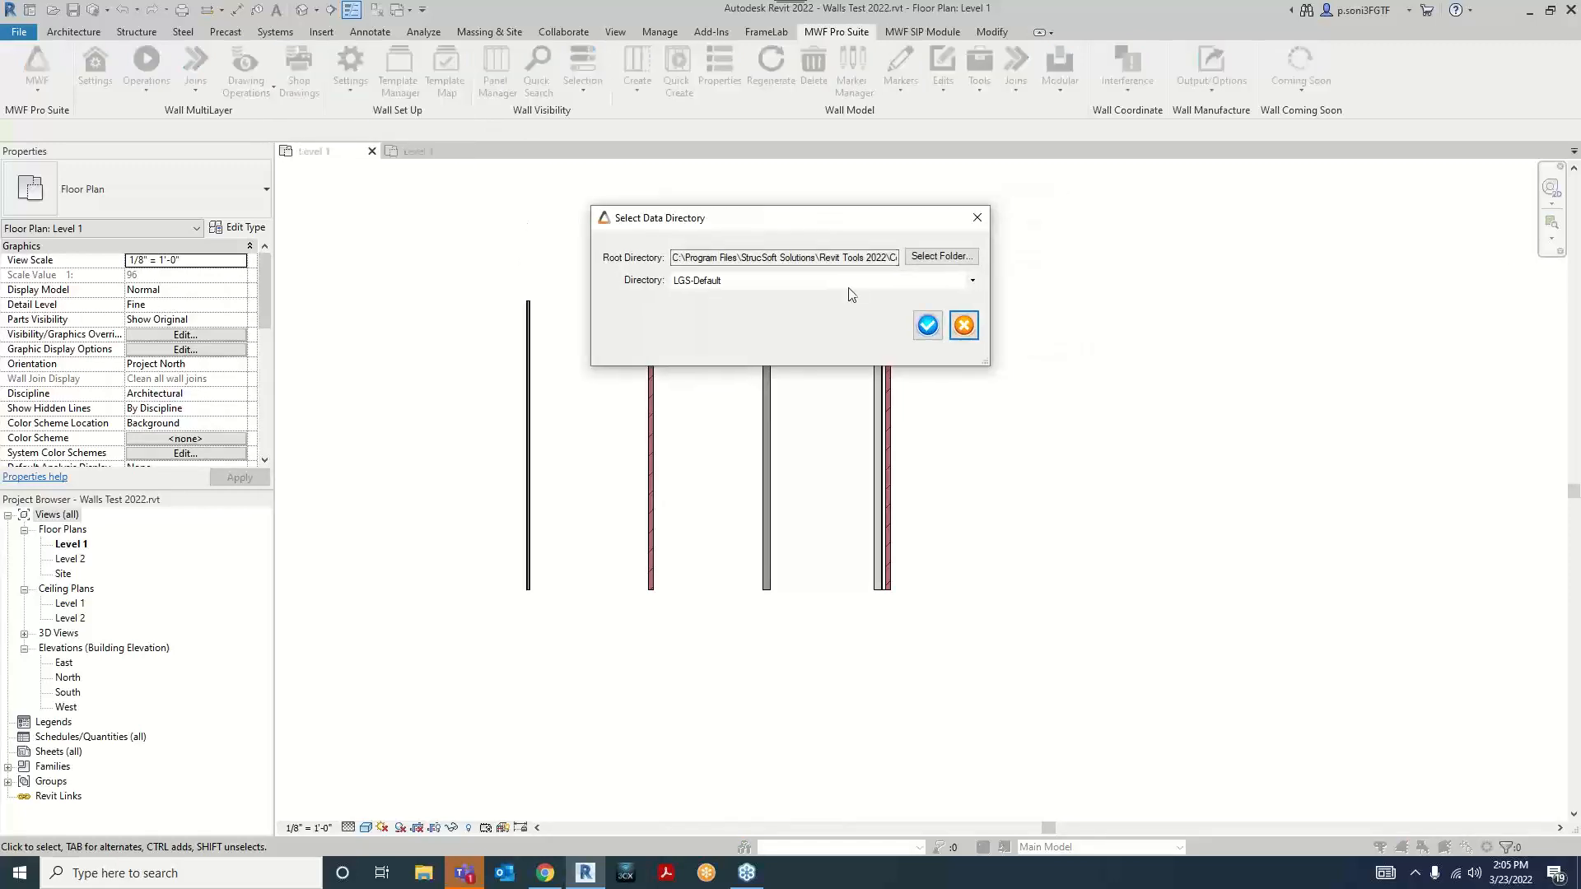
{"action": "left_click", "coordinate": [973, 281]}
{"action": "left_click", "coordinate": [712, 316]}
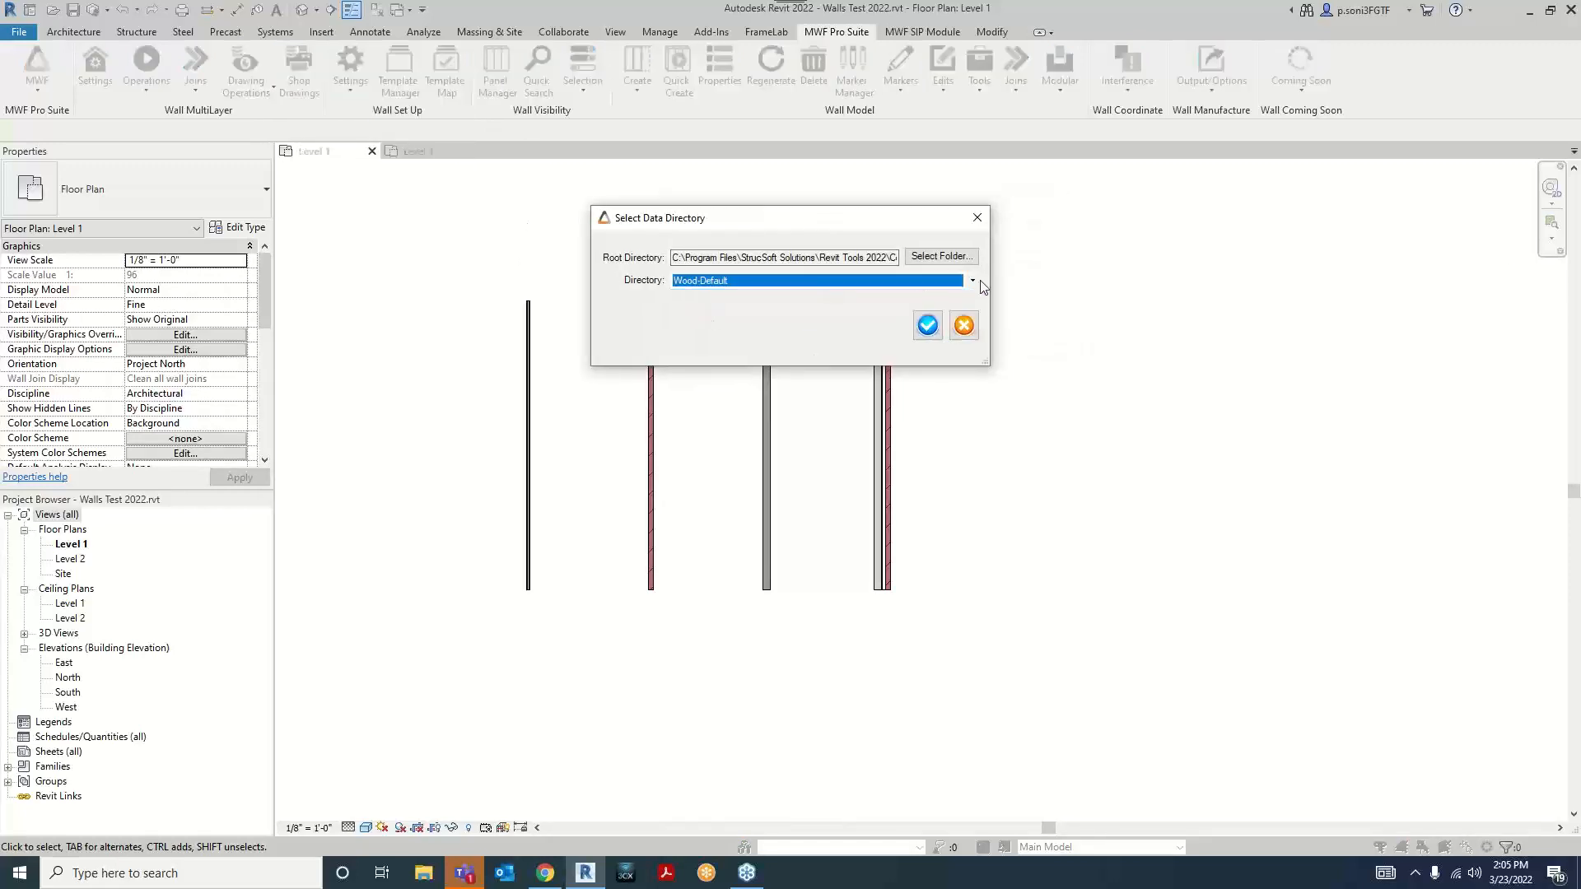
{"action": "left_click", "coordinate": [973, 280]}
{"action": "left_click", "coordinate": [714, 319]}
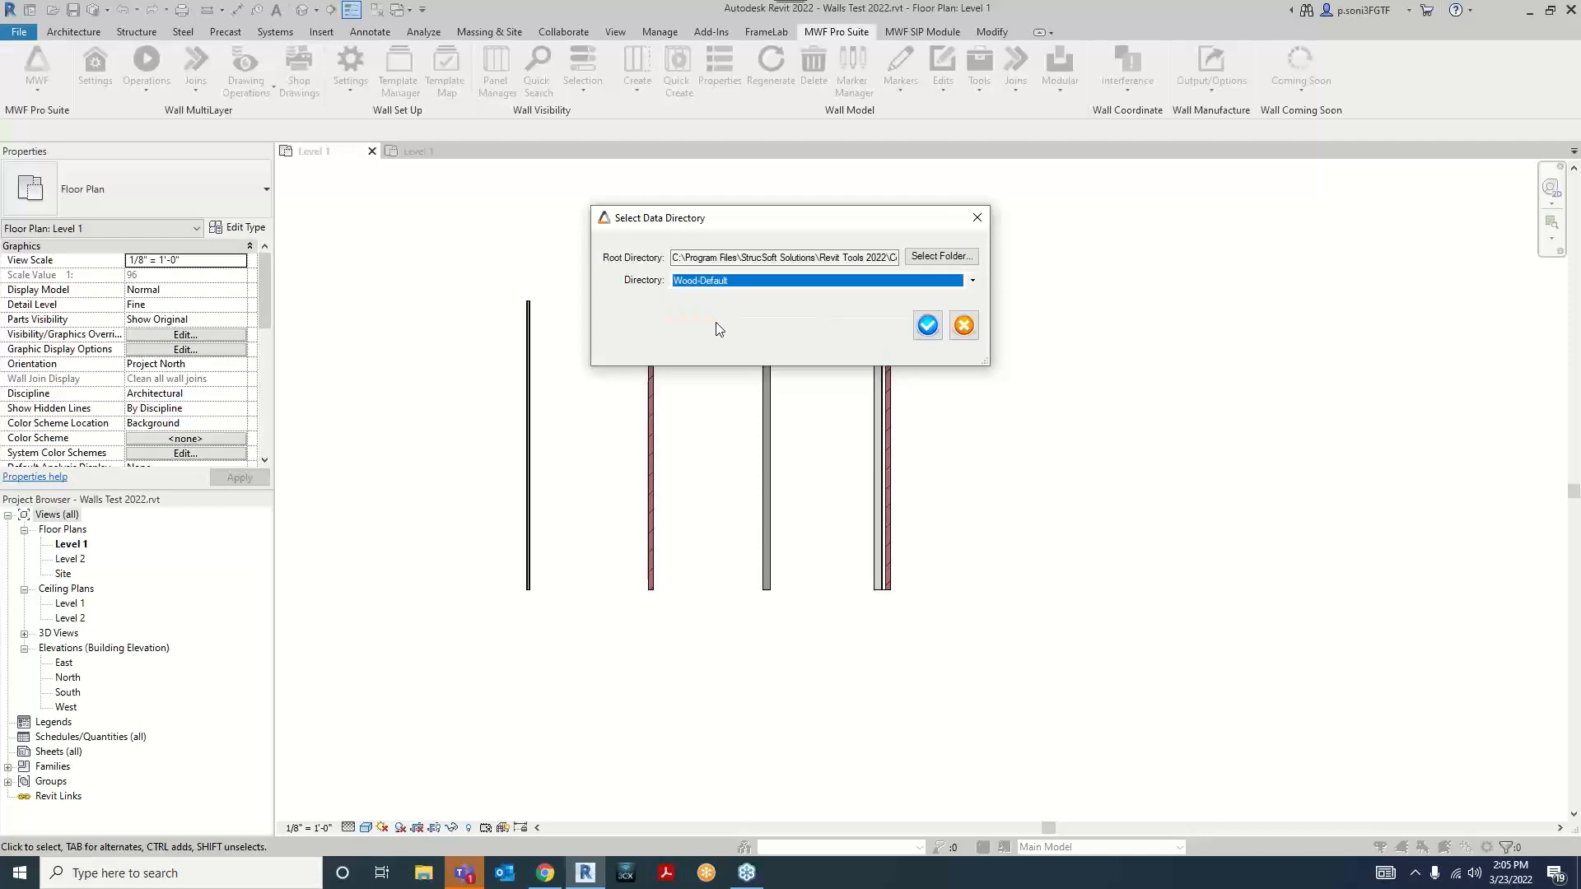
{"action": "left_click", "coordinate": [929, 328]}
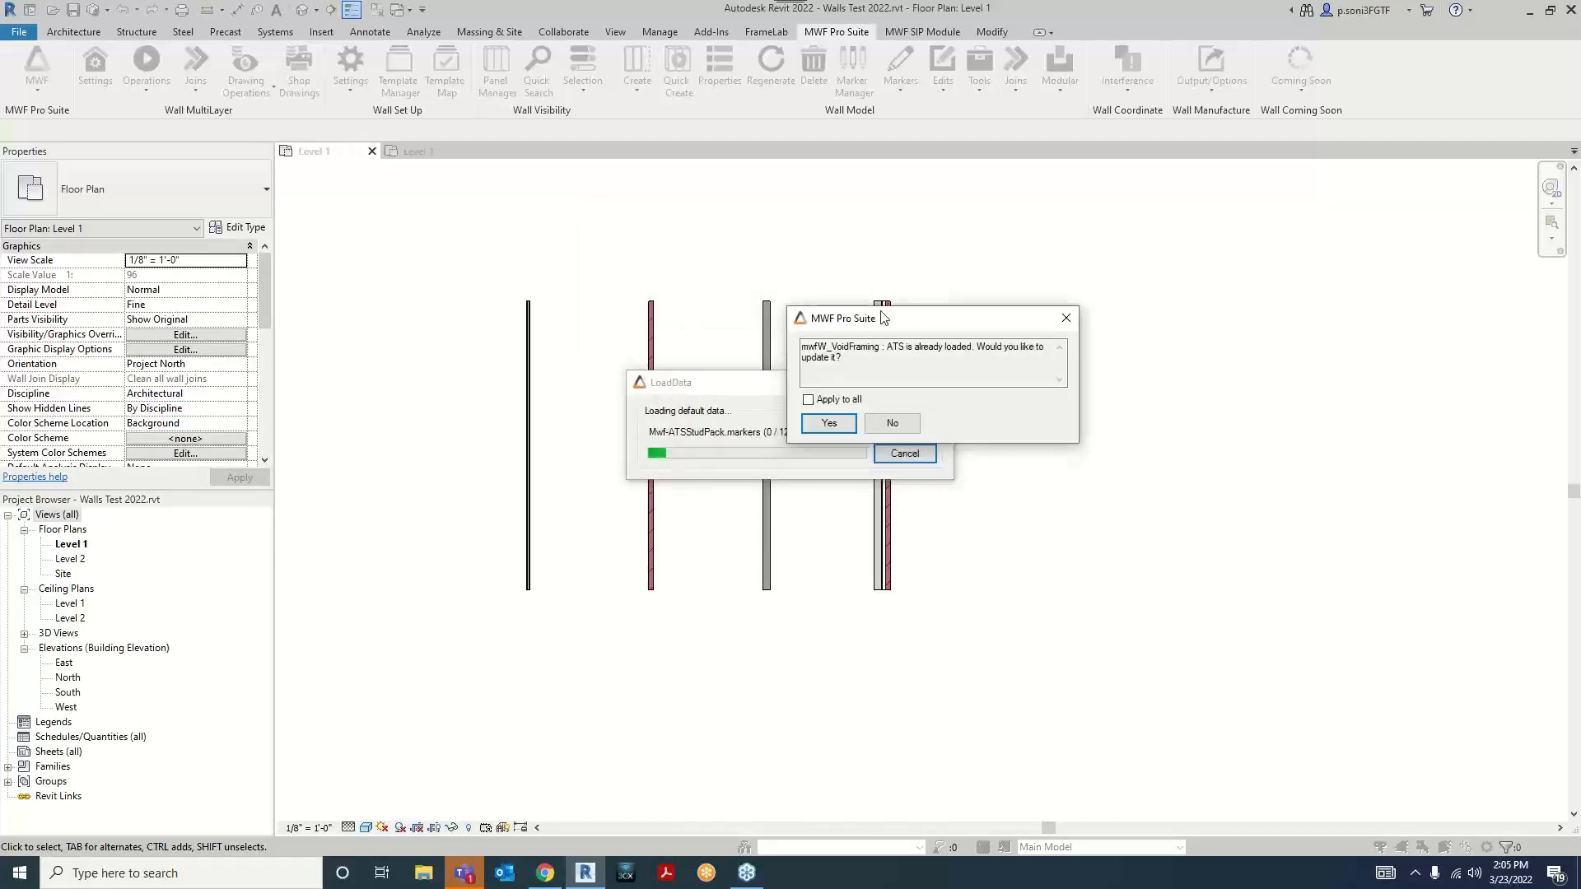
Step: Agree to update the data that is already loaded, applying the answer to all items
{"action": "left_click_drag", "start_coordinate": [883, 318], "coordinate": [795, 243]}
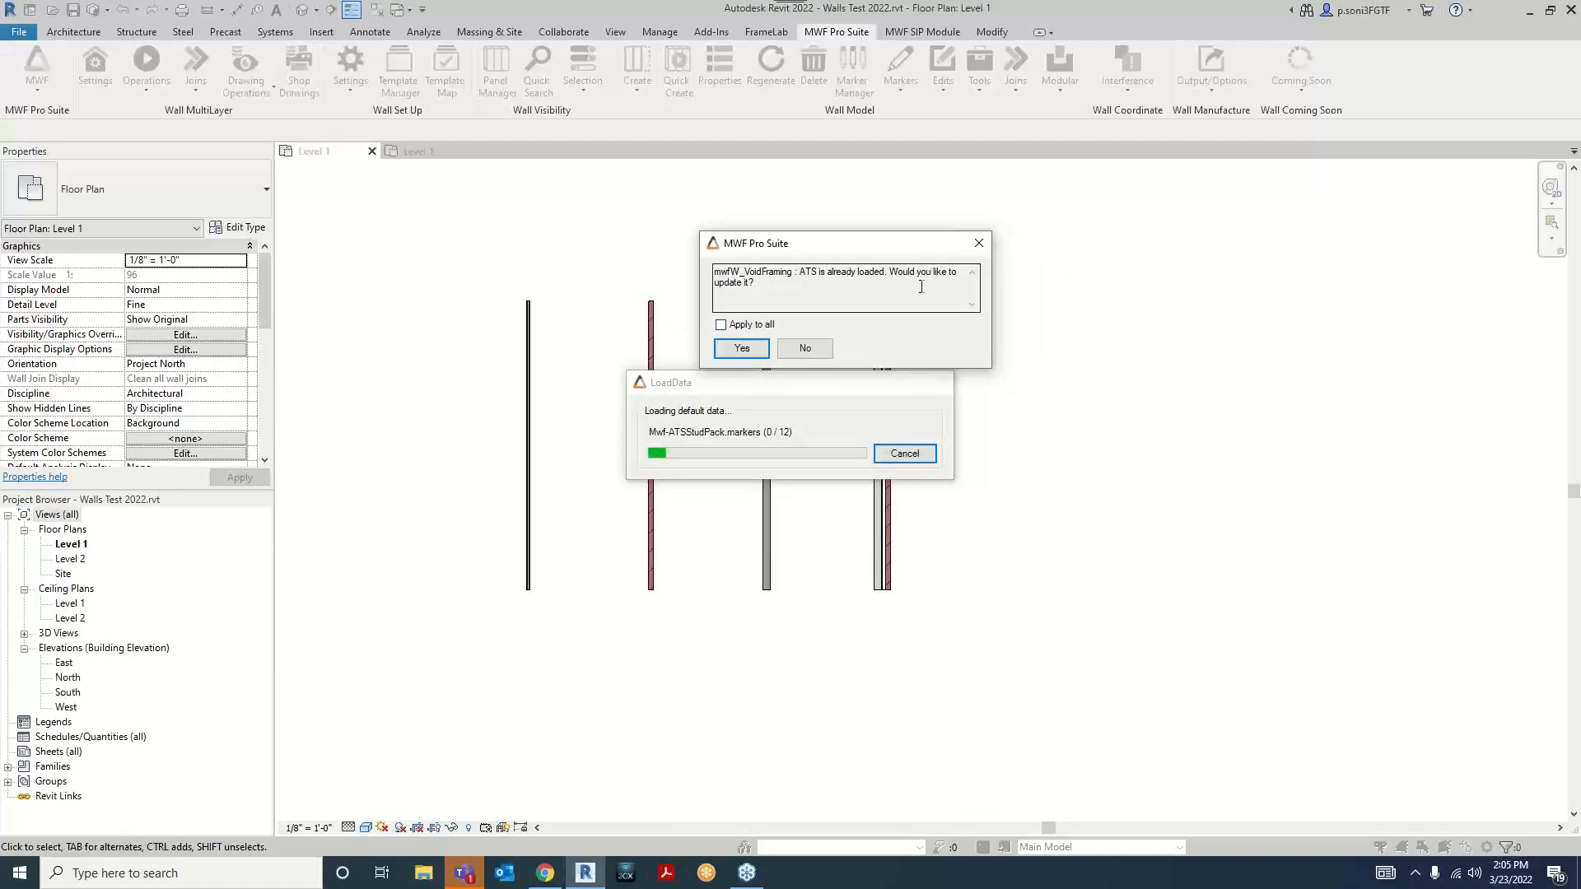
{"action": "left_click", "coordinate": [721, 325]}
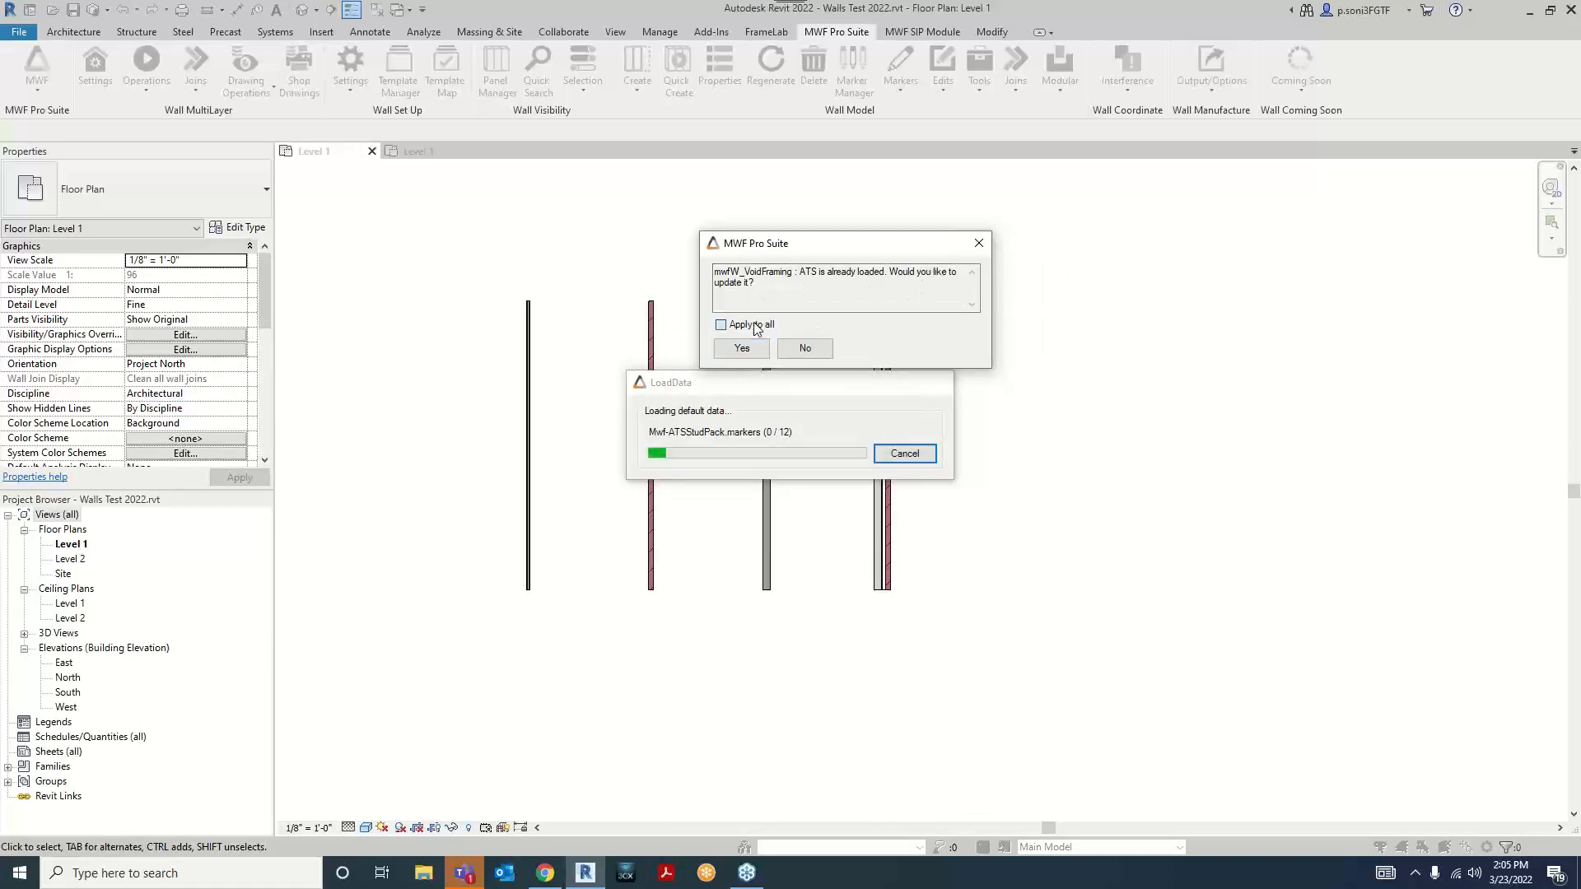
{"action": "left_click", "coordinate": [741, 349]}
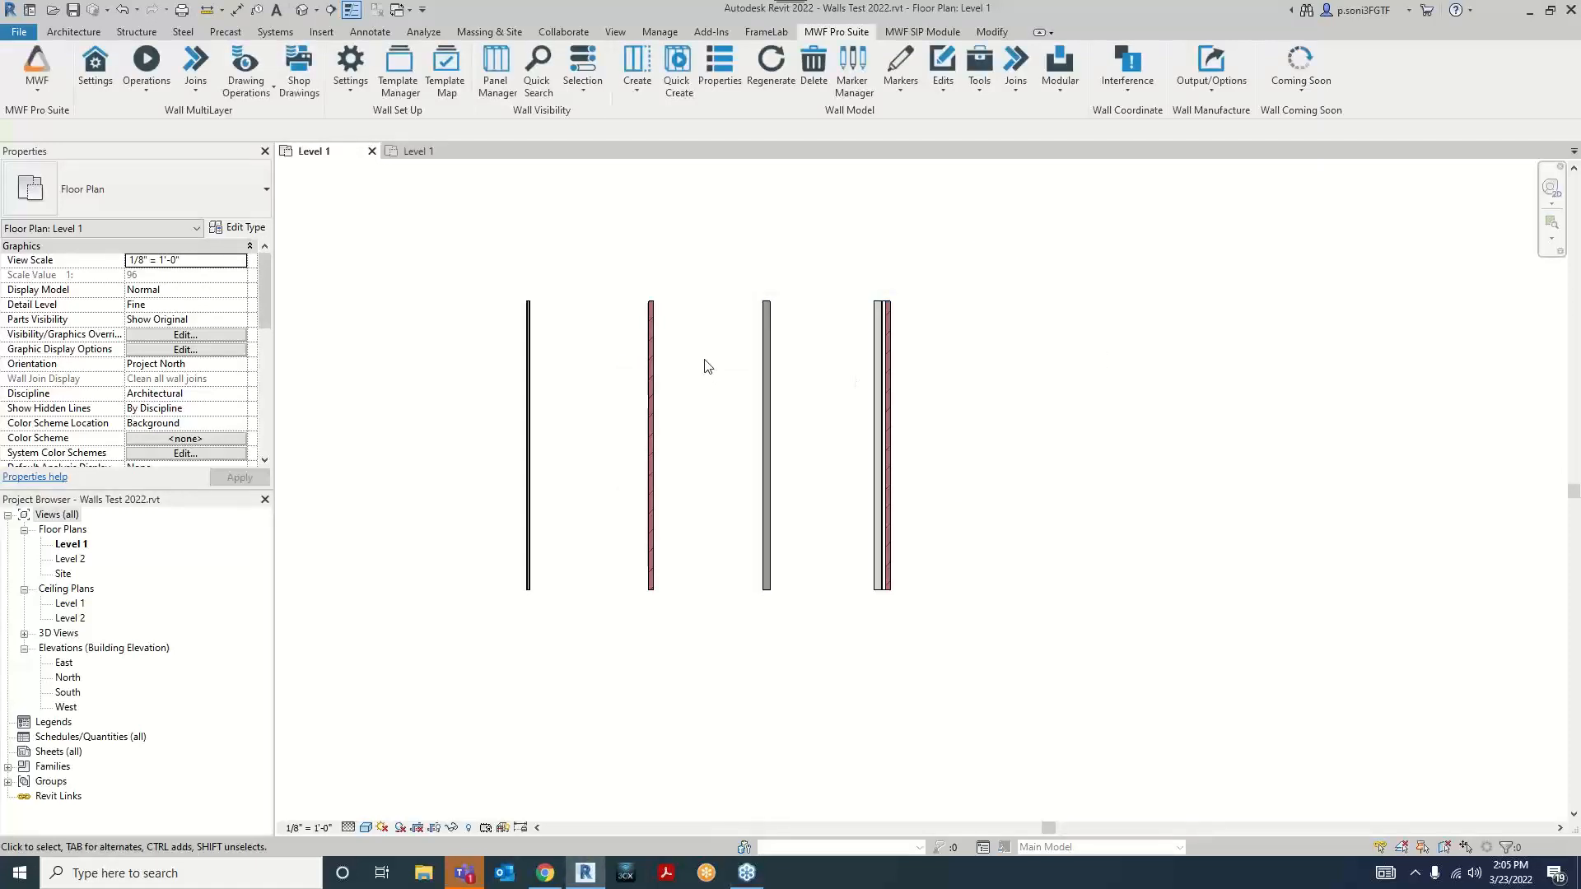
Step: Start panel creation for the Generic - 4" Brick wall and set the Wood template from the Default disk folder as active
{"action": "left_click", "coordinate": [652, 386]}
{"action": "left_click", "coordinate": [837, 32]}
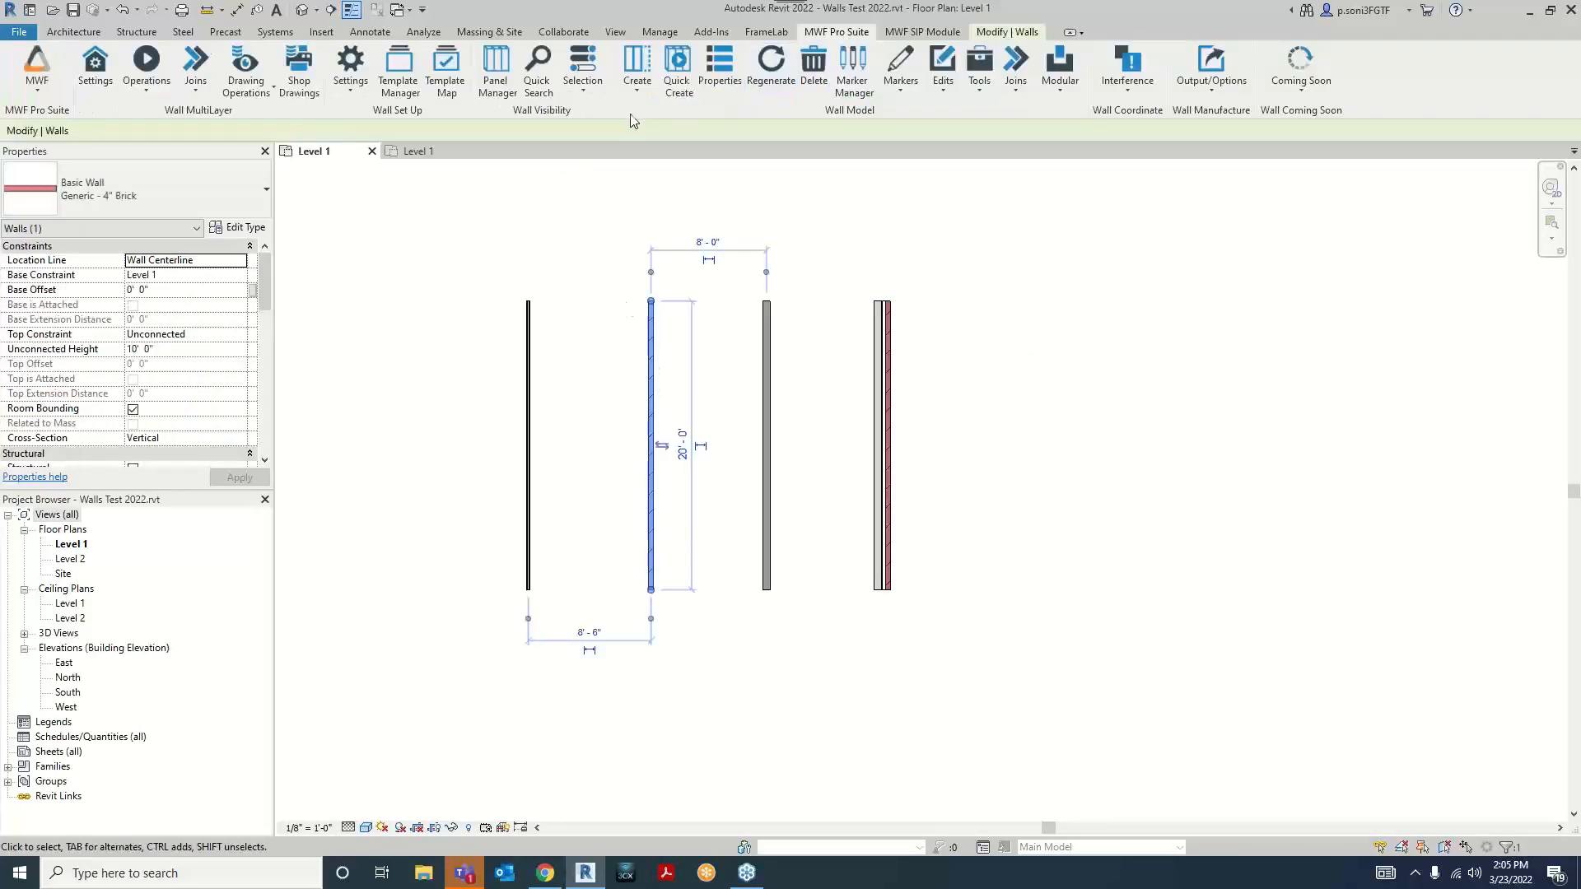
{"action": "left_click", "coordinate": [653, 57]}
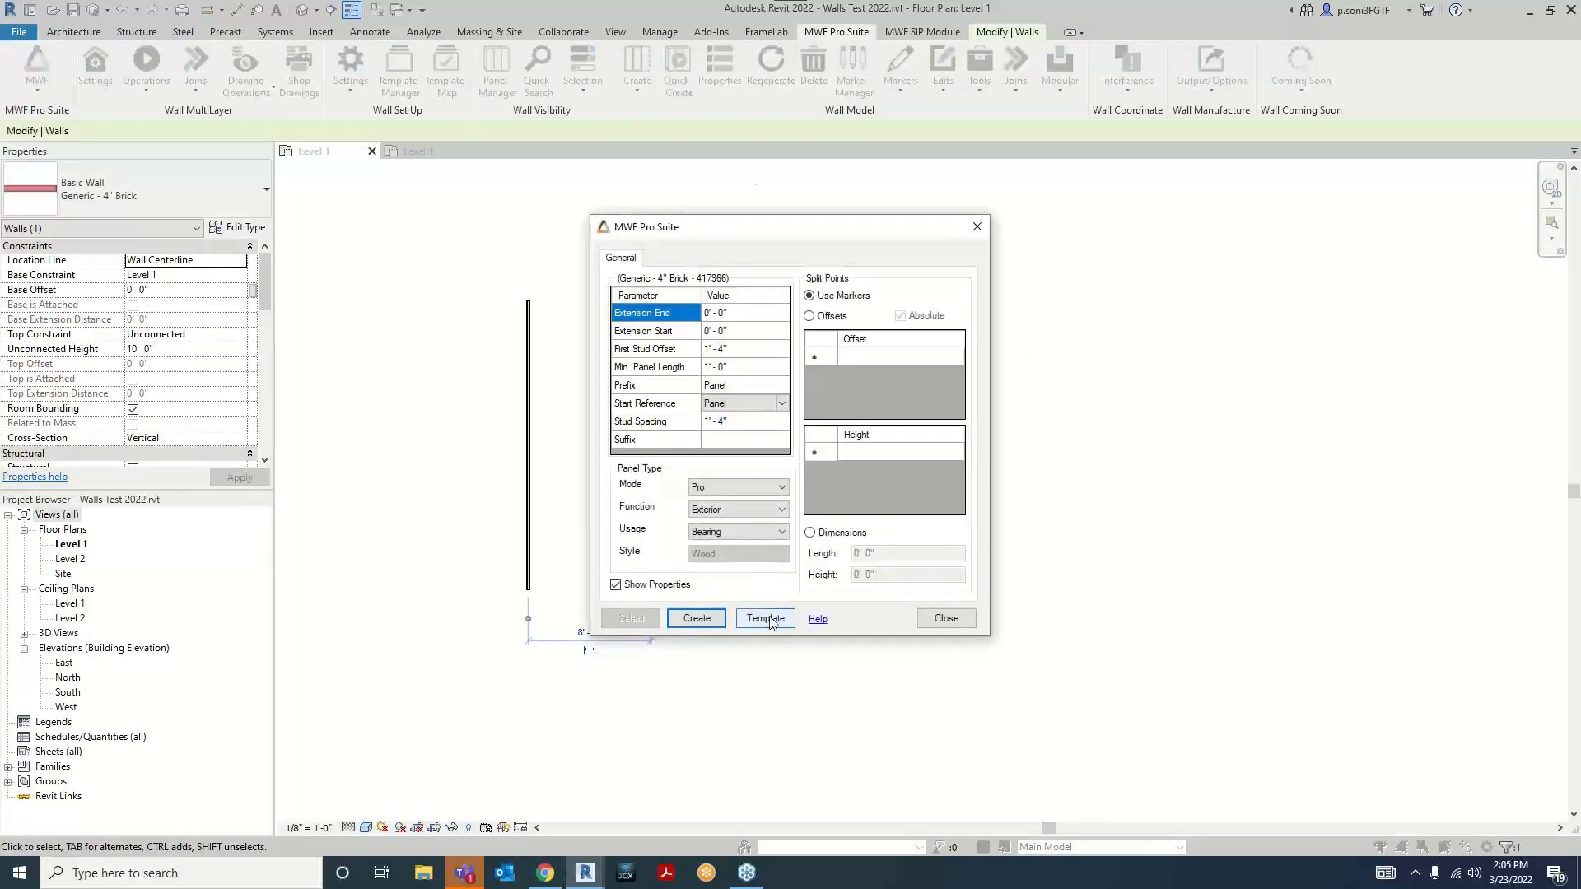
{"action": "left_click", "coordinate": [765, 618]}
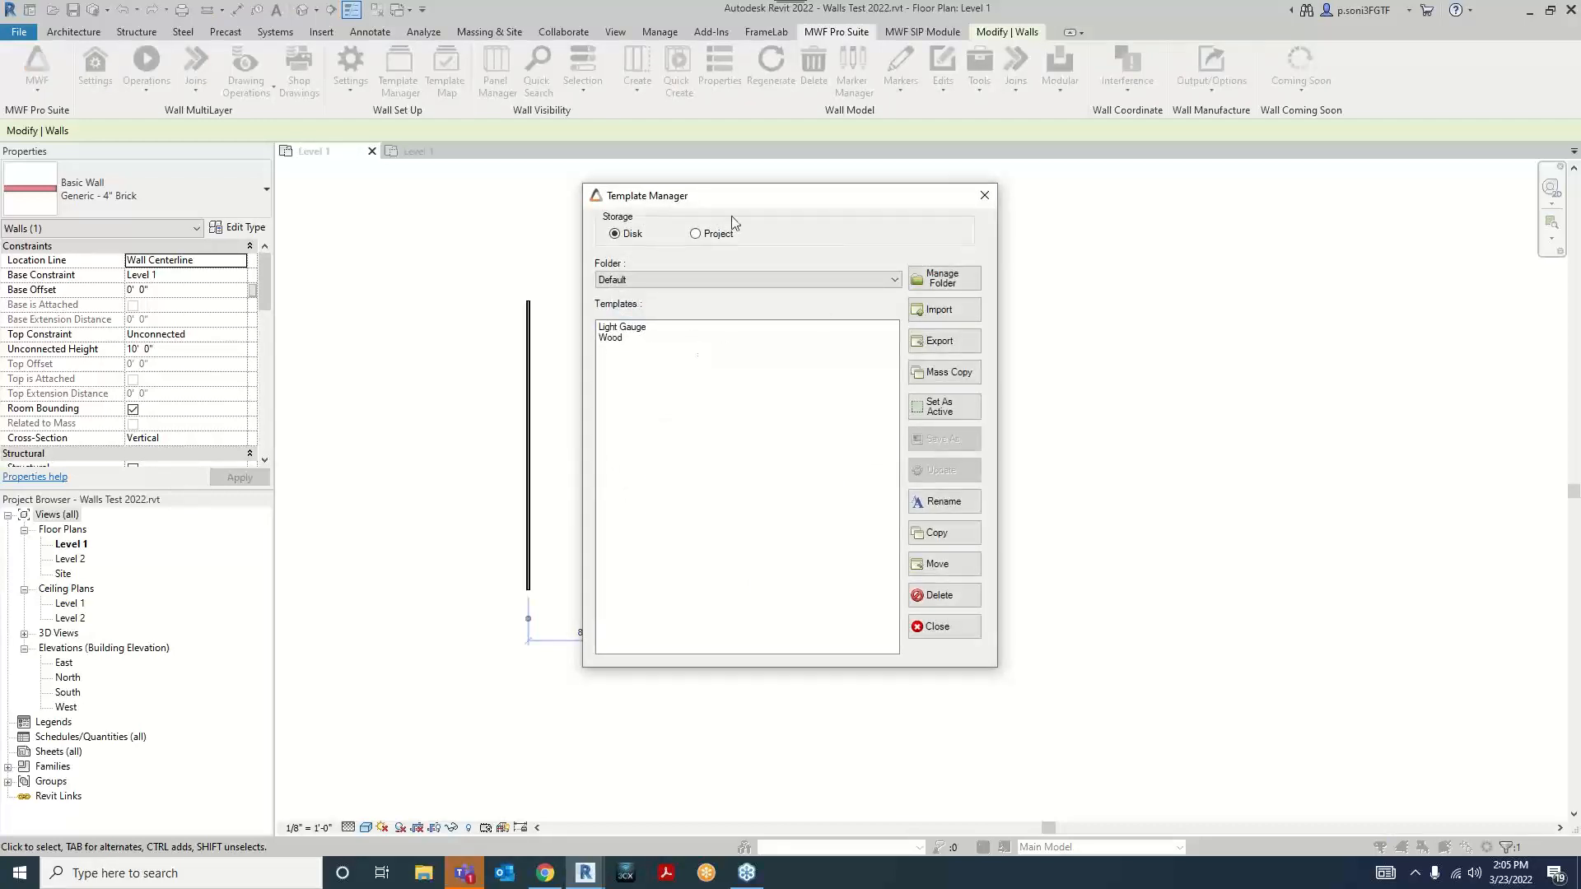
{"action": "left_click_drag", "start_coordinate": [770, 200], "coordinate": [839, 191]}
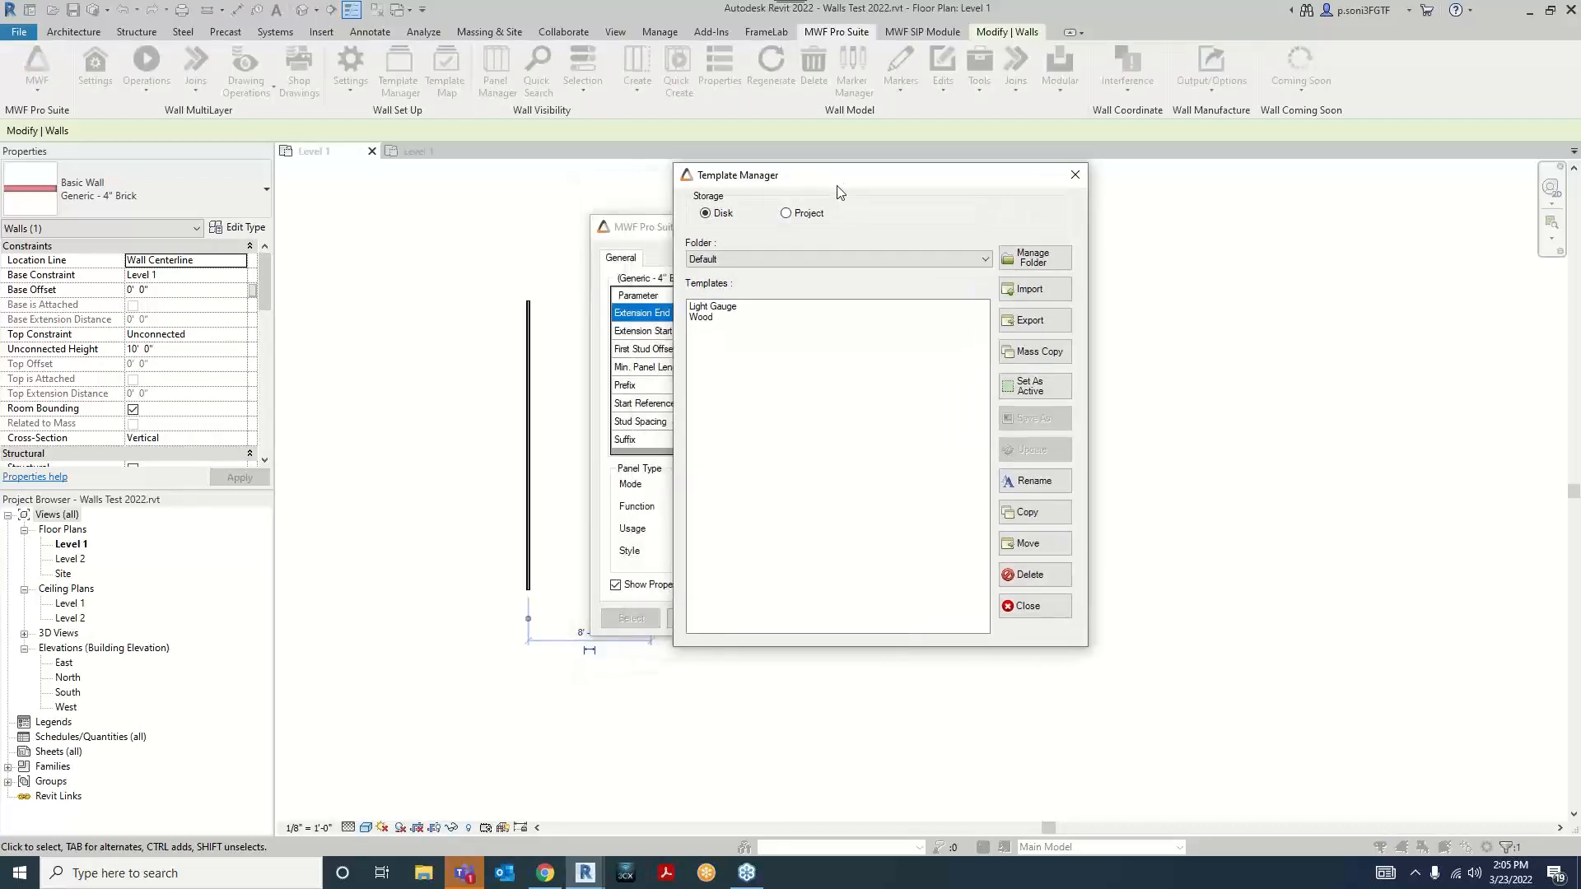
{"action": "left_click", "coordinate": [780, 256]}
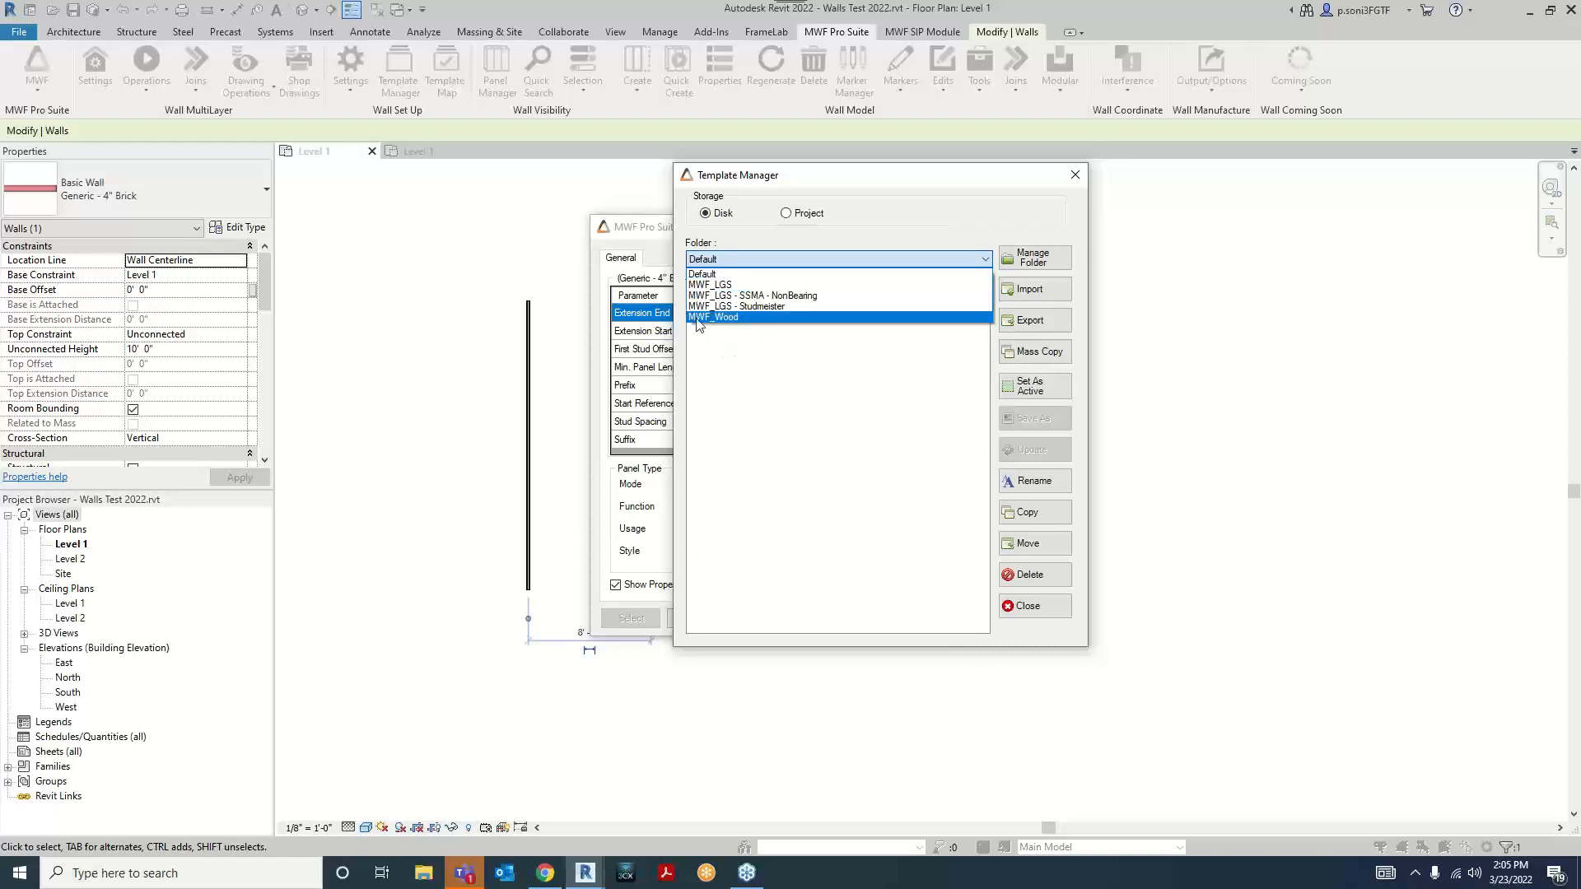
{"action": "left_click", "coordinate": [767, 260]}
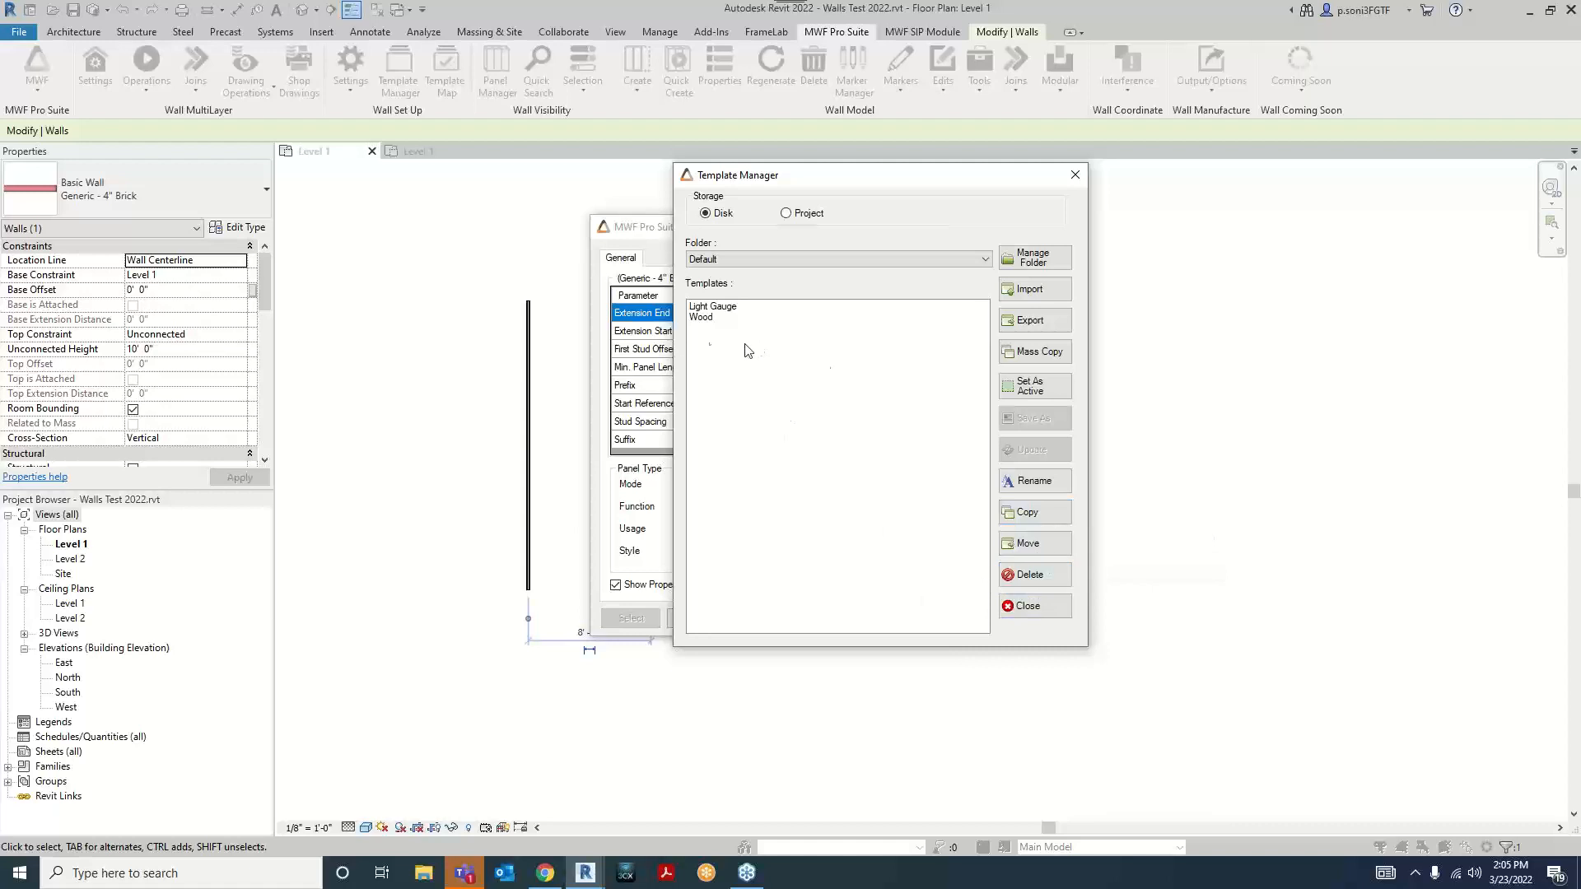
{"action": "left_click", "coordinate": [716, 319]}
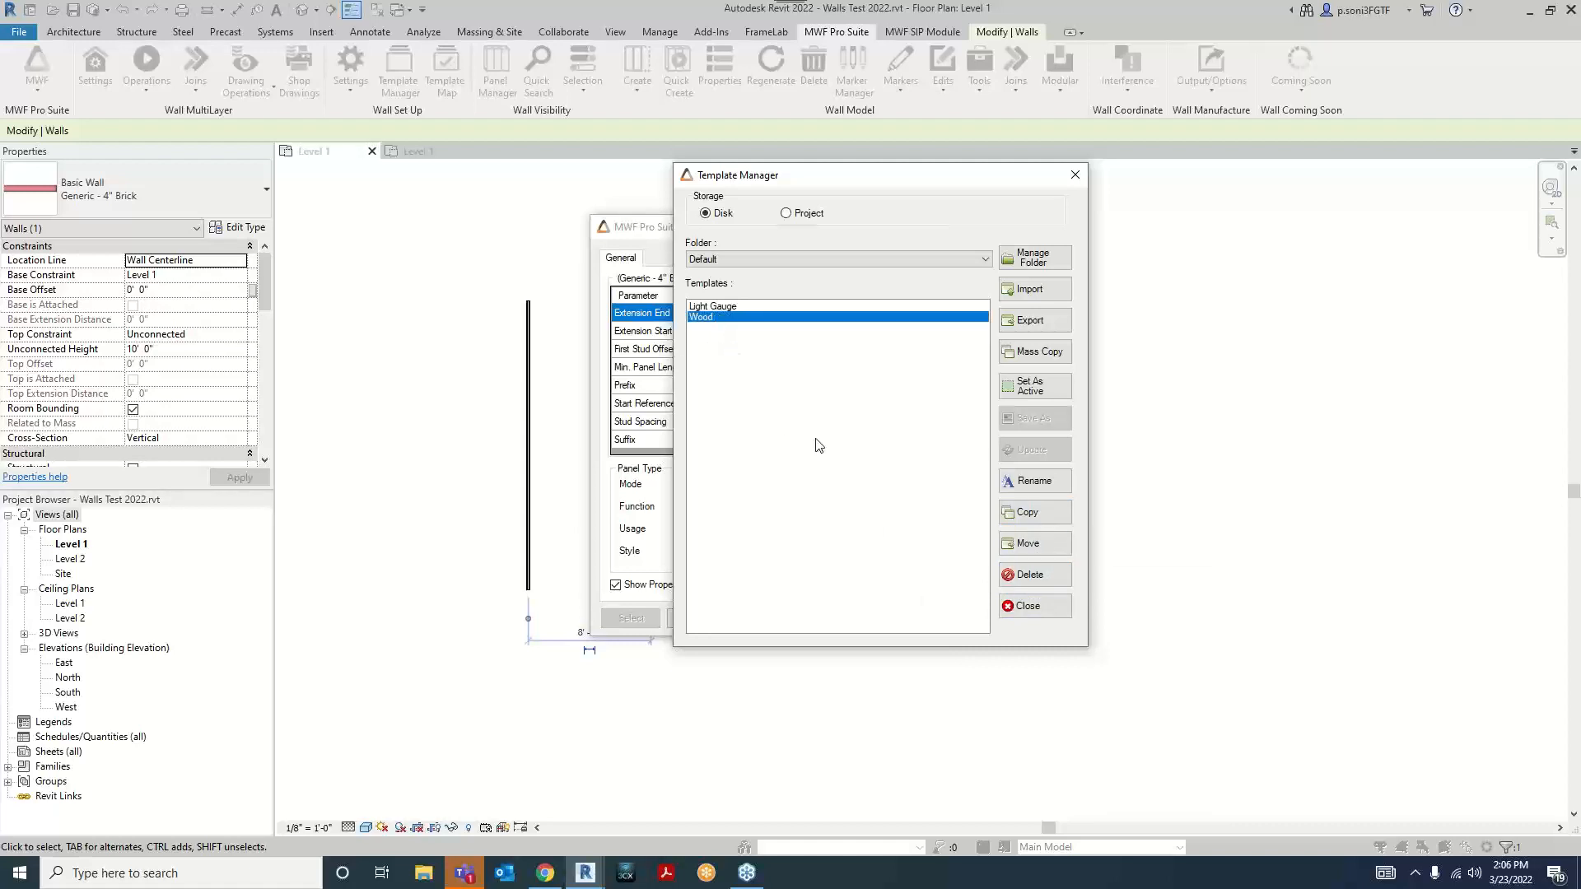
{"action": "left_click", "coordinate": [1037, 392]}
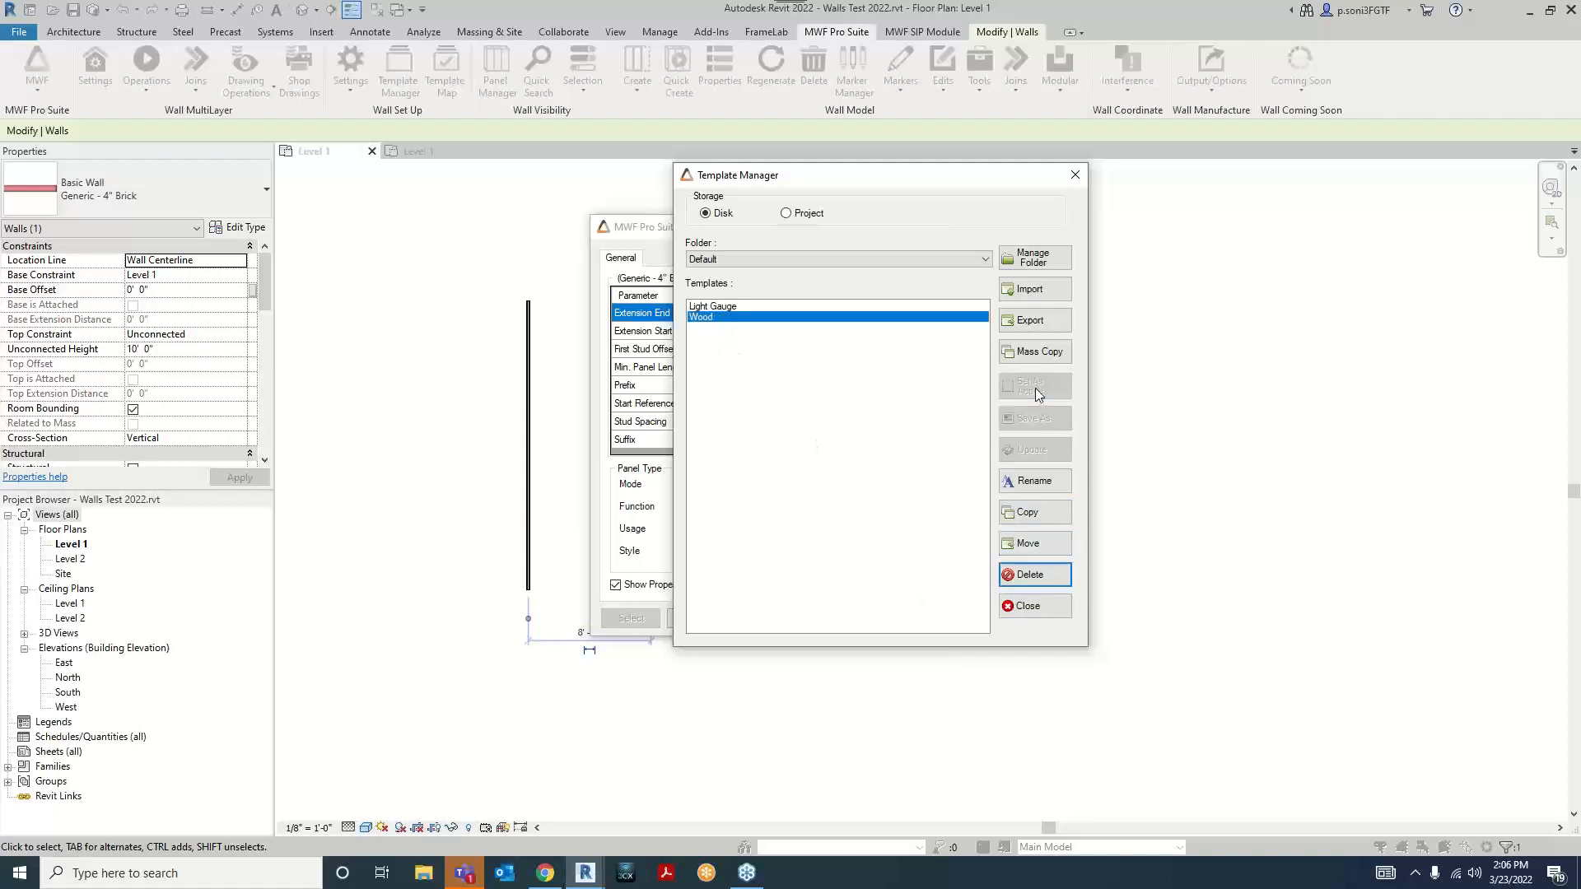
{"action": "left_click", "coordinate": [1030, 608]}
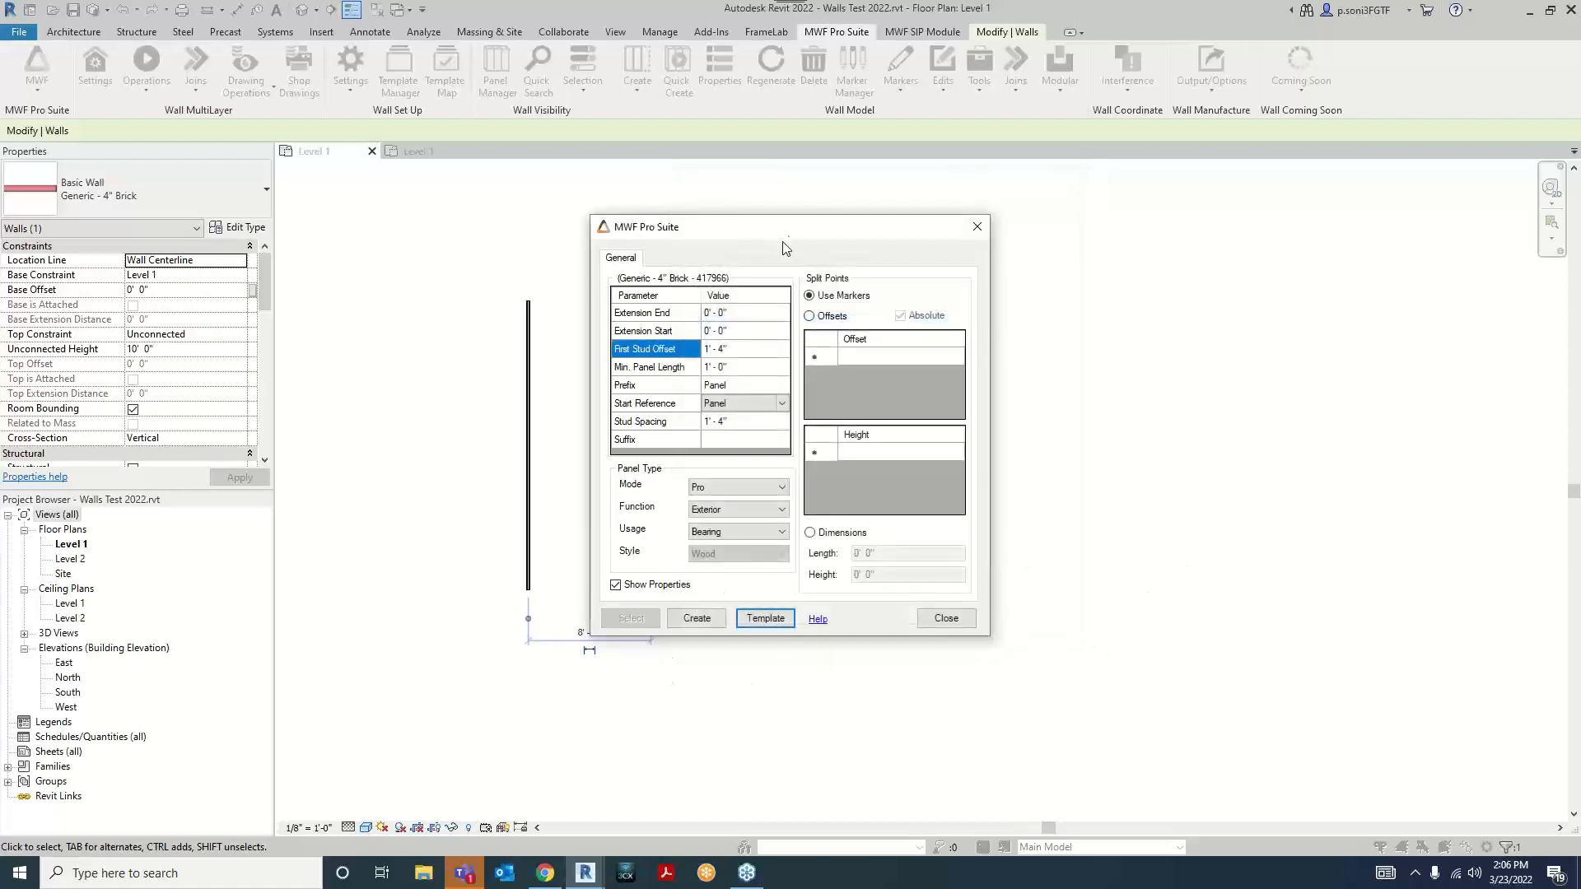
Step: Create the wood-framed panel in the brick wall with the offered panel properties and inspect its studs in plan
{"action": "left_click_drag", "start_coordinate": [782, 241], "coordinate": [991, 203]}
{"action": "left_click", "coordinate": [905, 581]}
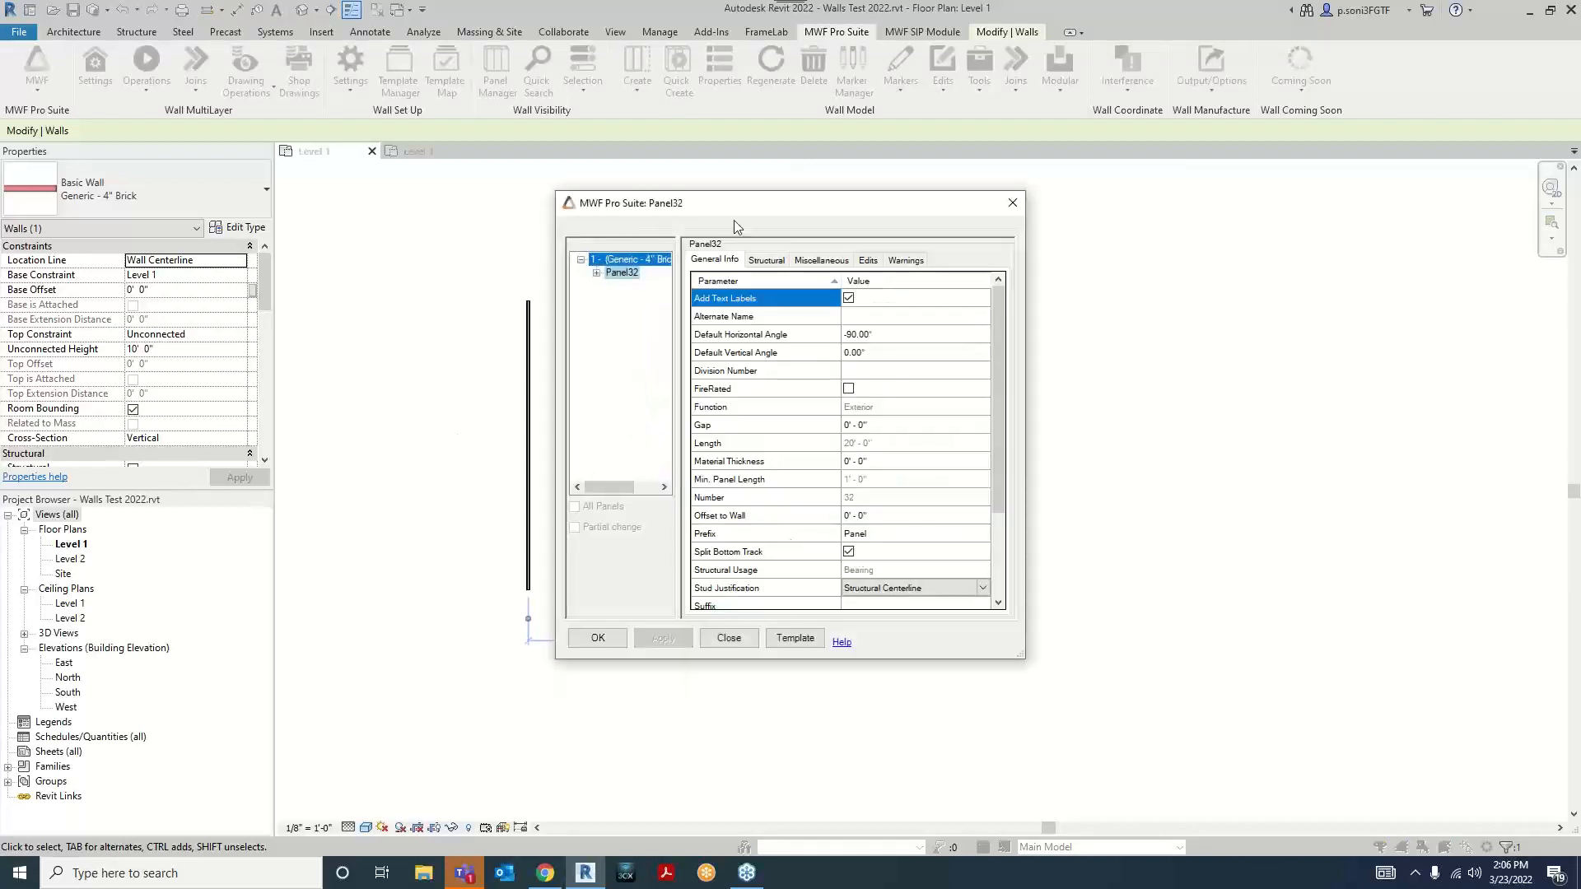
{"action": "left_click", "coordinate": [599, 638]}
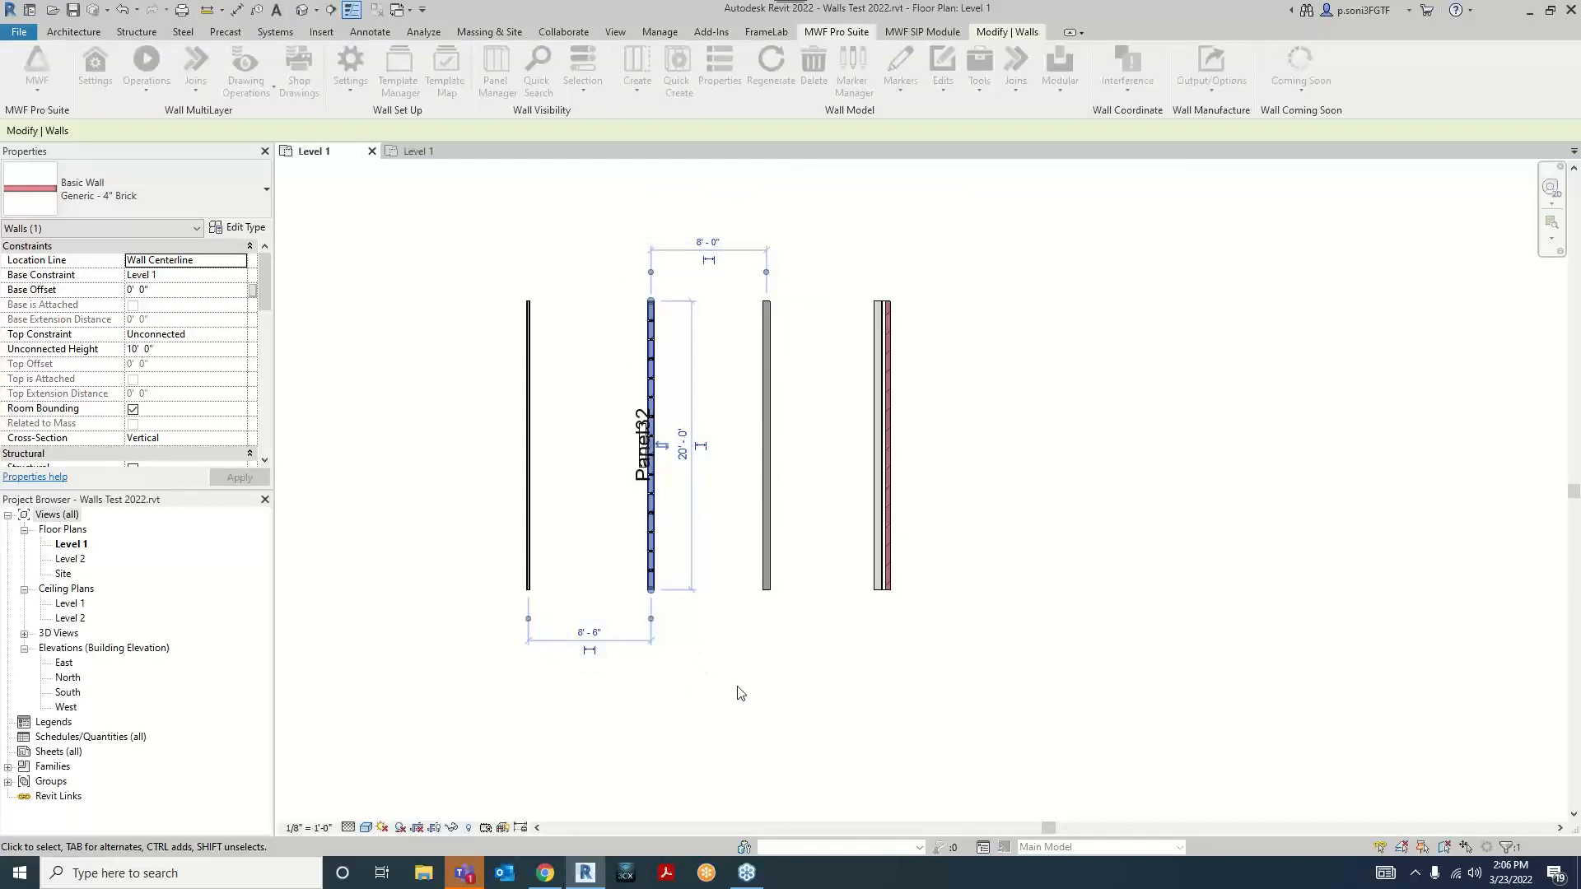
{"action": "left_click", "coordinate": [835, 629]}
{"action": "scroll", "coordinate": [628, 336], "scroll_direction": "up", "scroll_amount": 2}
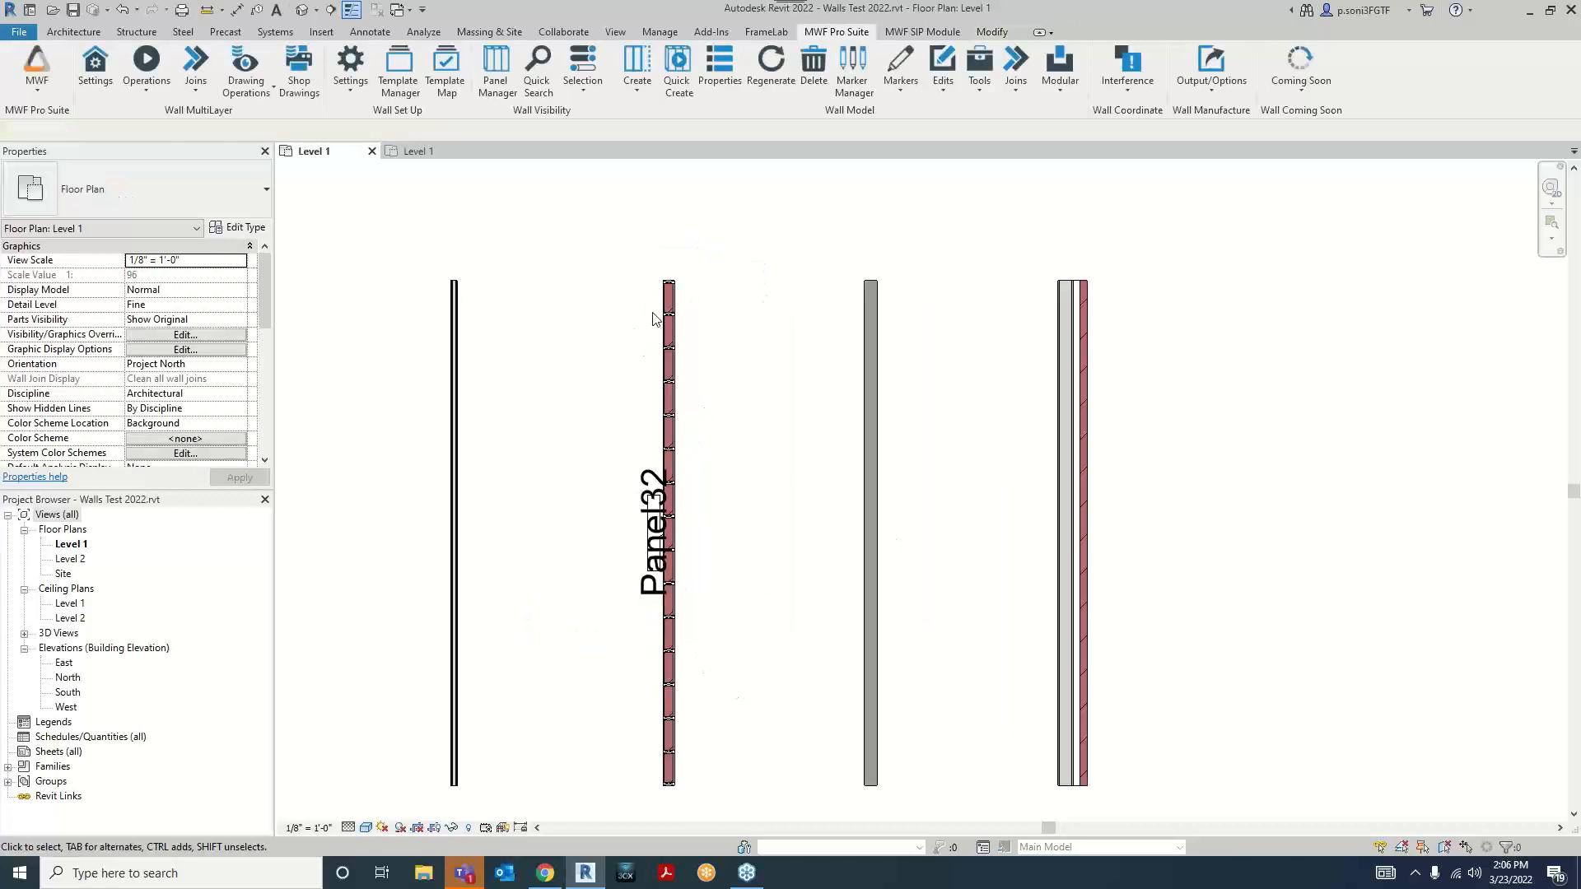
{"action": "scroll", "coordinate": [670, 352], "scroll_direction": "up", "scroll_amount": 2}
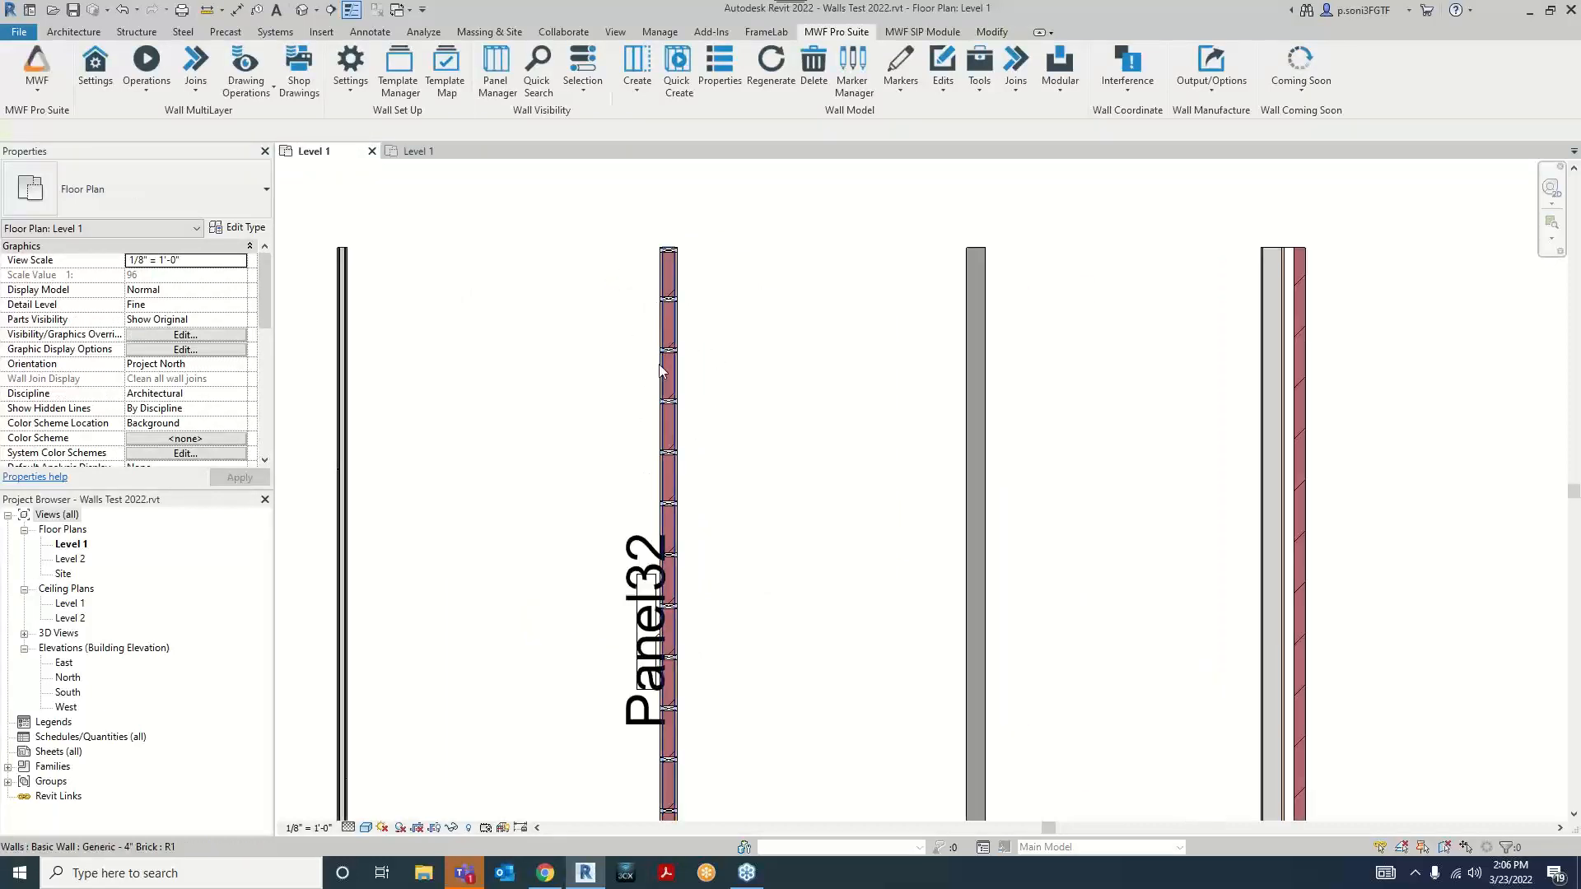
{"action": "scroll", "coordinate": [683, 380], "scroll_direction": "down", "scroll_amount": 2}
{"action": "scroll", "coordinate": [685, 380], "scroll_direction": "down", "scroll_amount": 1}
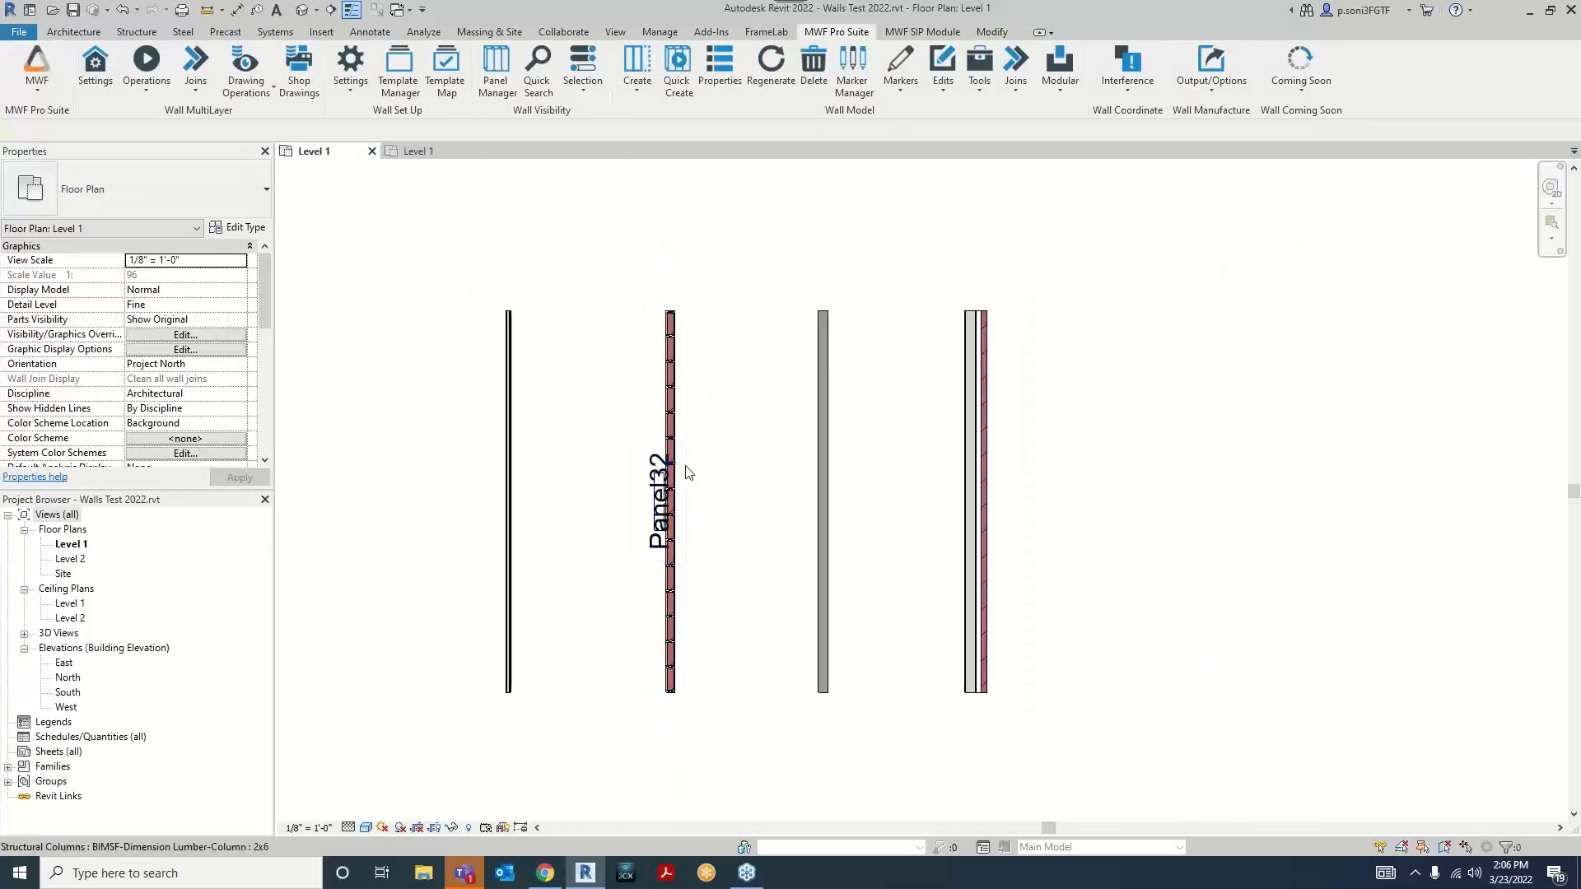
{"action": "scroll", "coordinate": [712, 370], "scroll_direction": "down", "scroll_amount": 1}
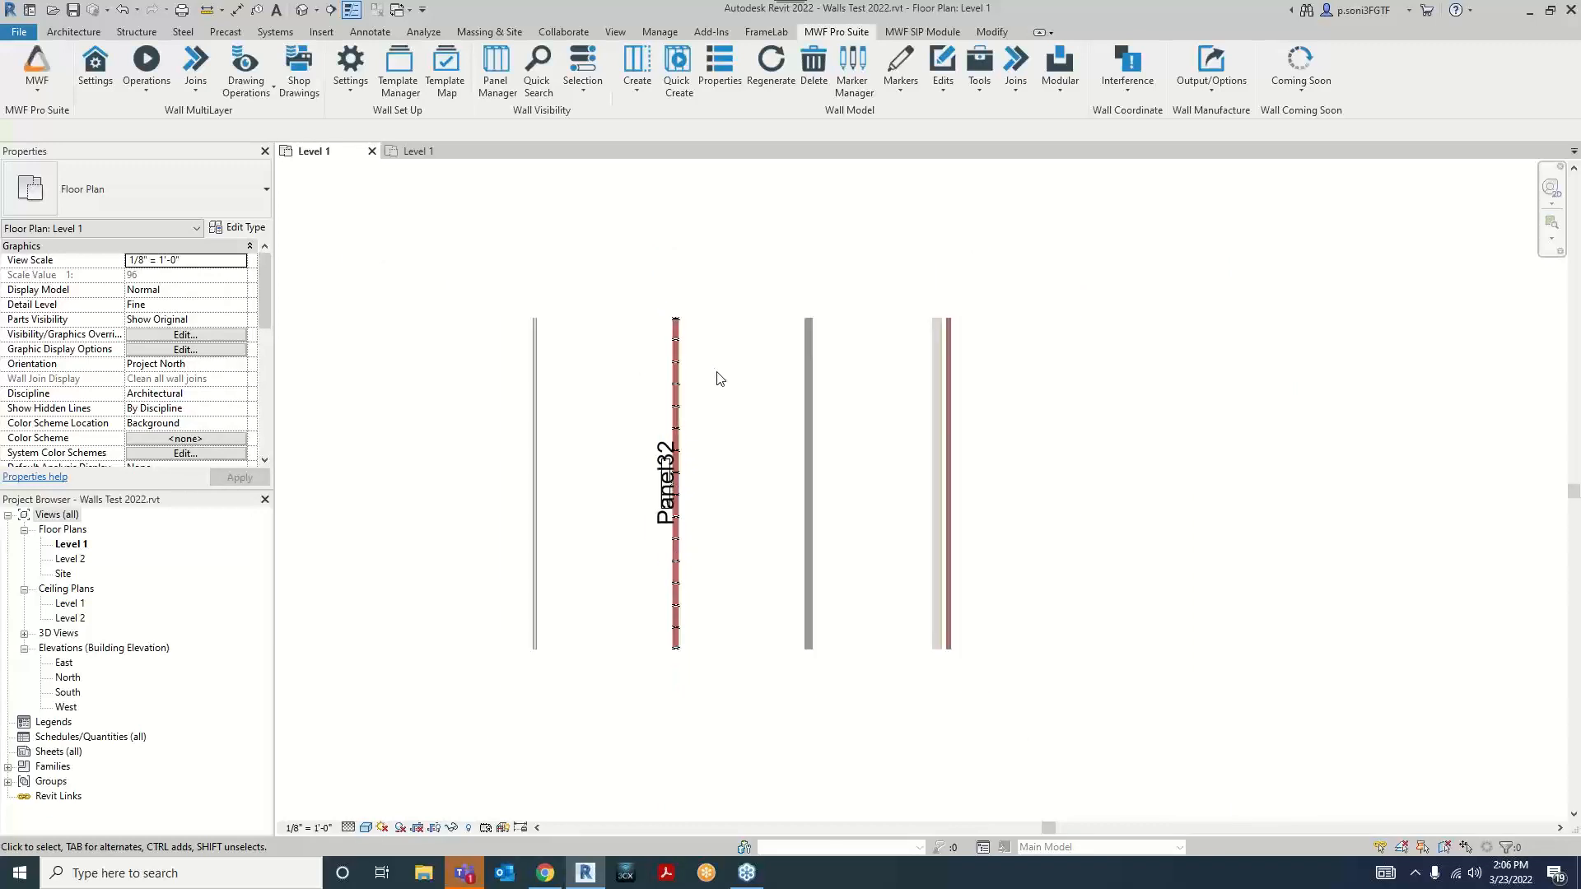
Step: Create a panel in the Generic - 6" wall using the Wood template and the offered panel properties
{"action": "left_click", "coordinate": [808, 354]}
{"action": "left_click", "coordinate": [828, 32]}
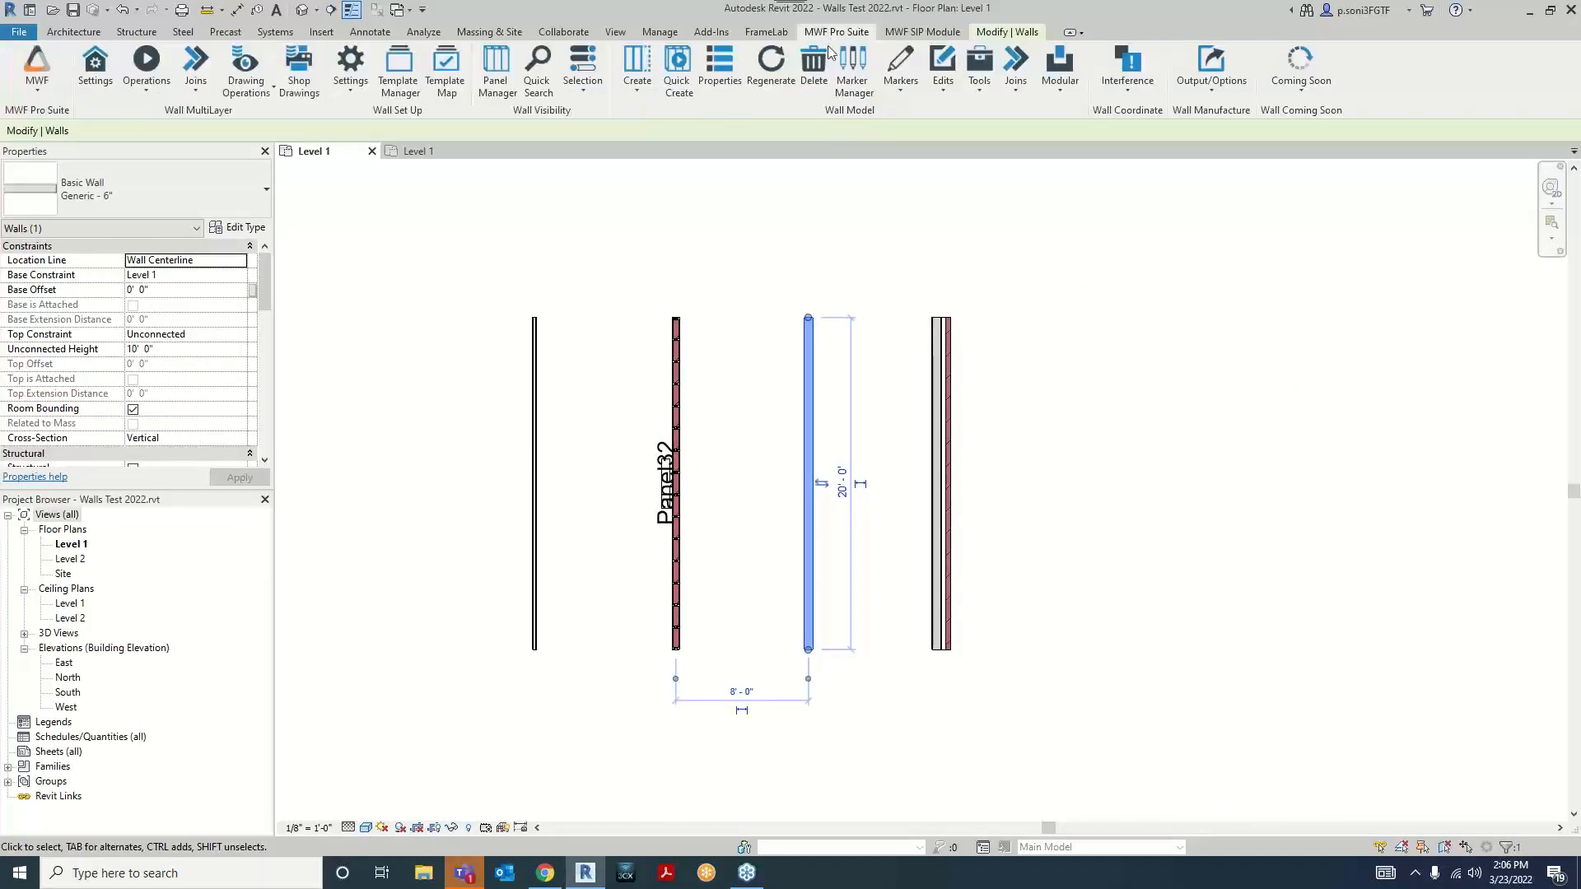
{"action": "left_click", "coordinate": [634, 74]}
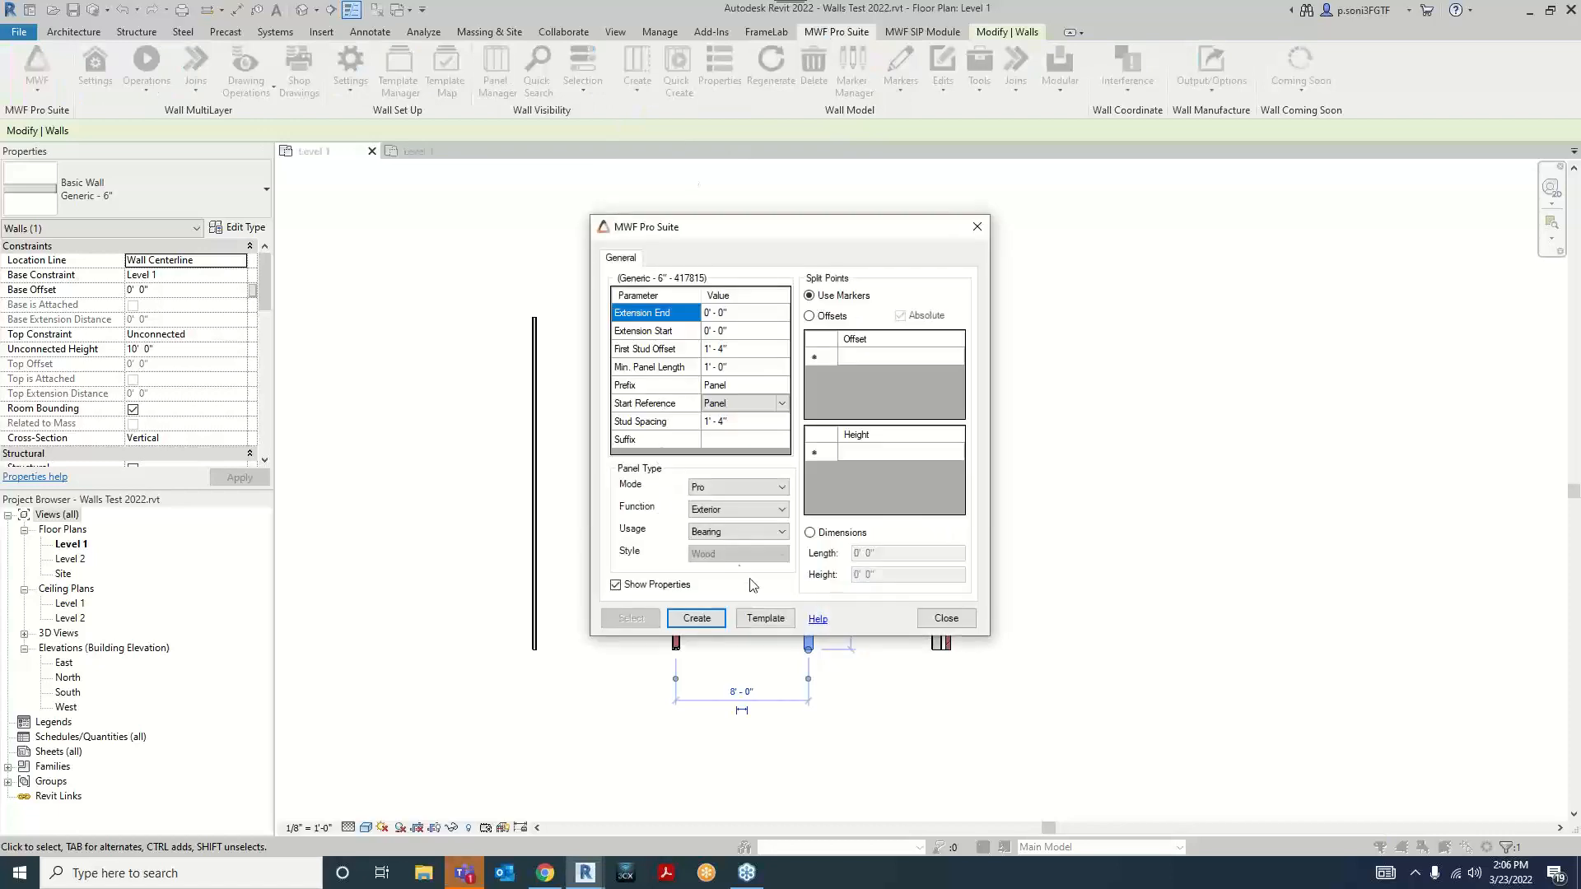
{"action": "left_click", "coordinate": [760, 619]}
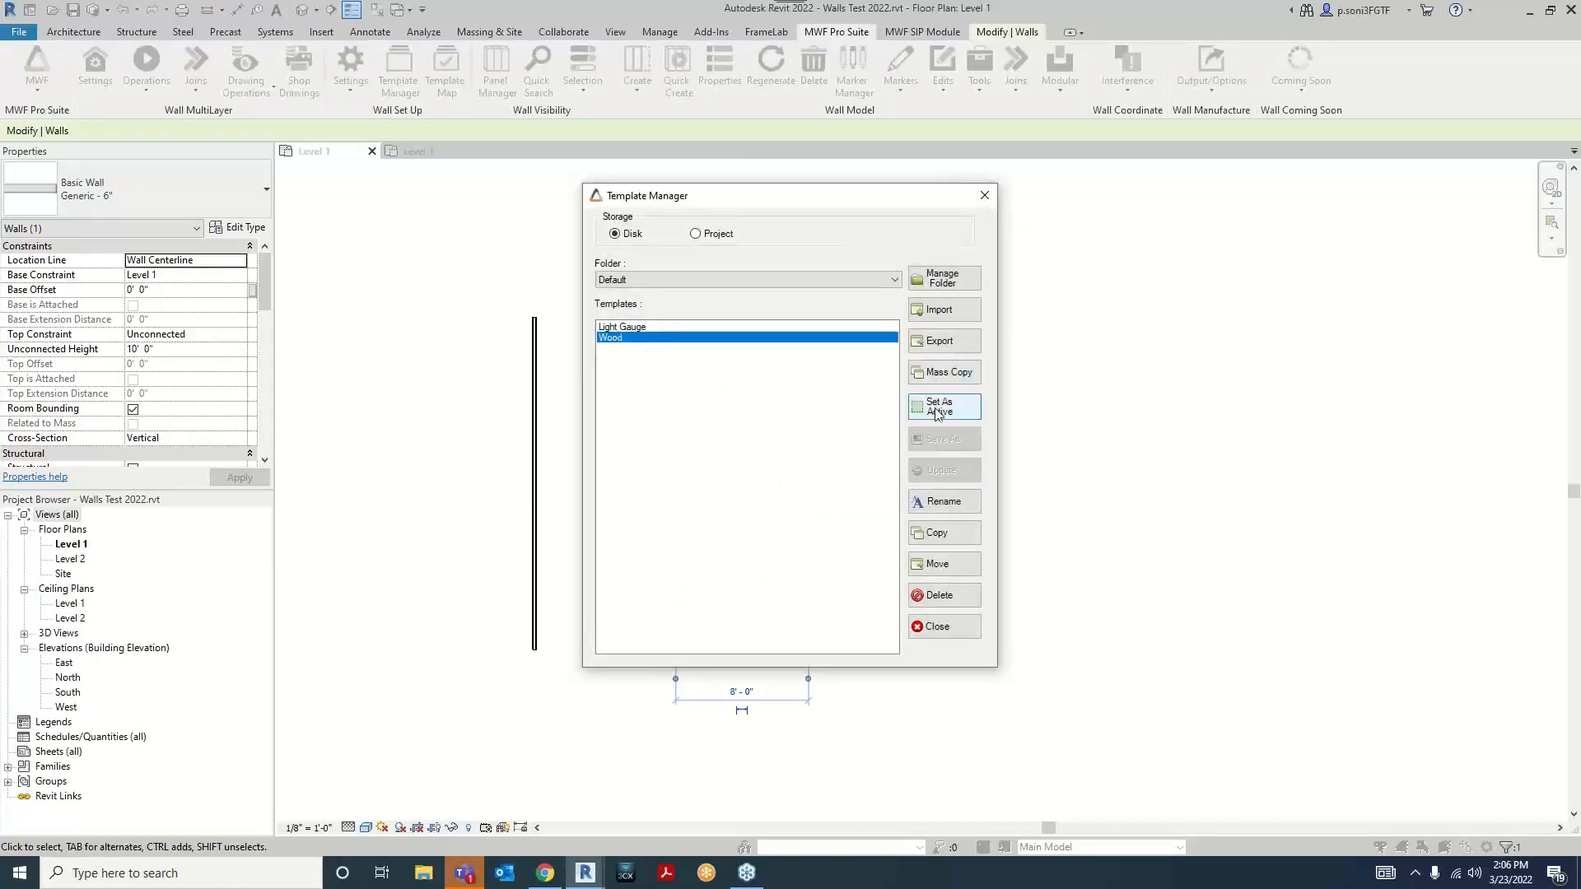
{"action": "left_click", "coordinate": [932, 636]}
{"action": "left_click", "coordinate": [698, 619]}
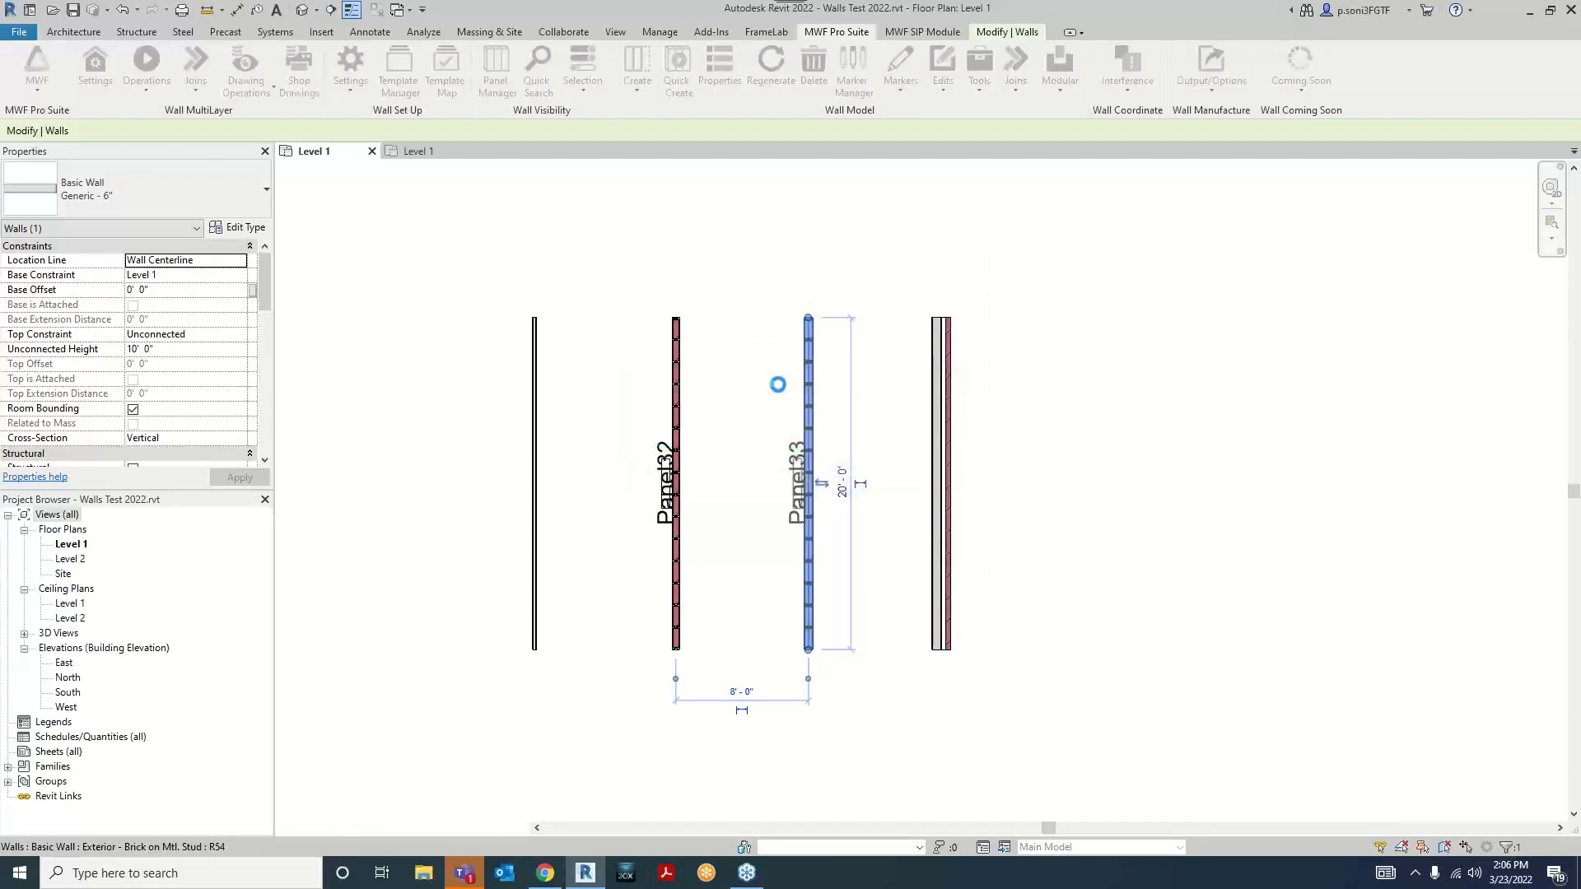
{"action": "left_click", "coordinate": [609, 631]}
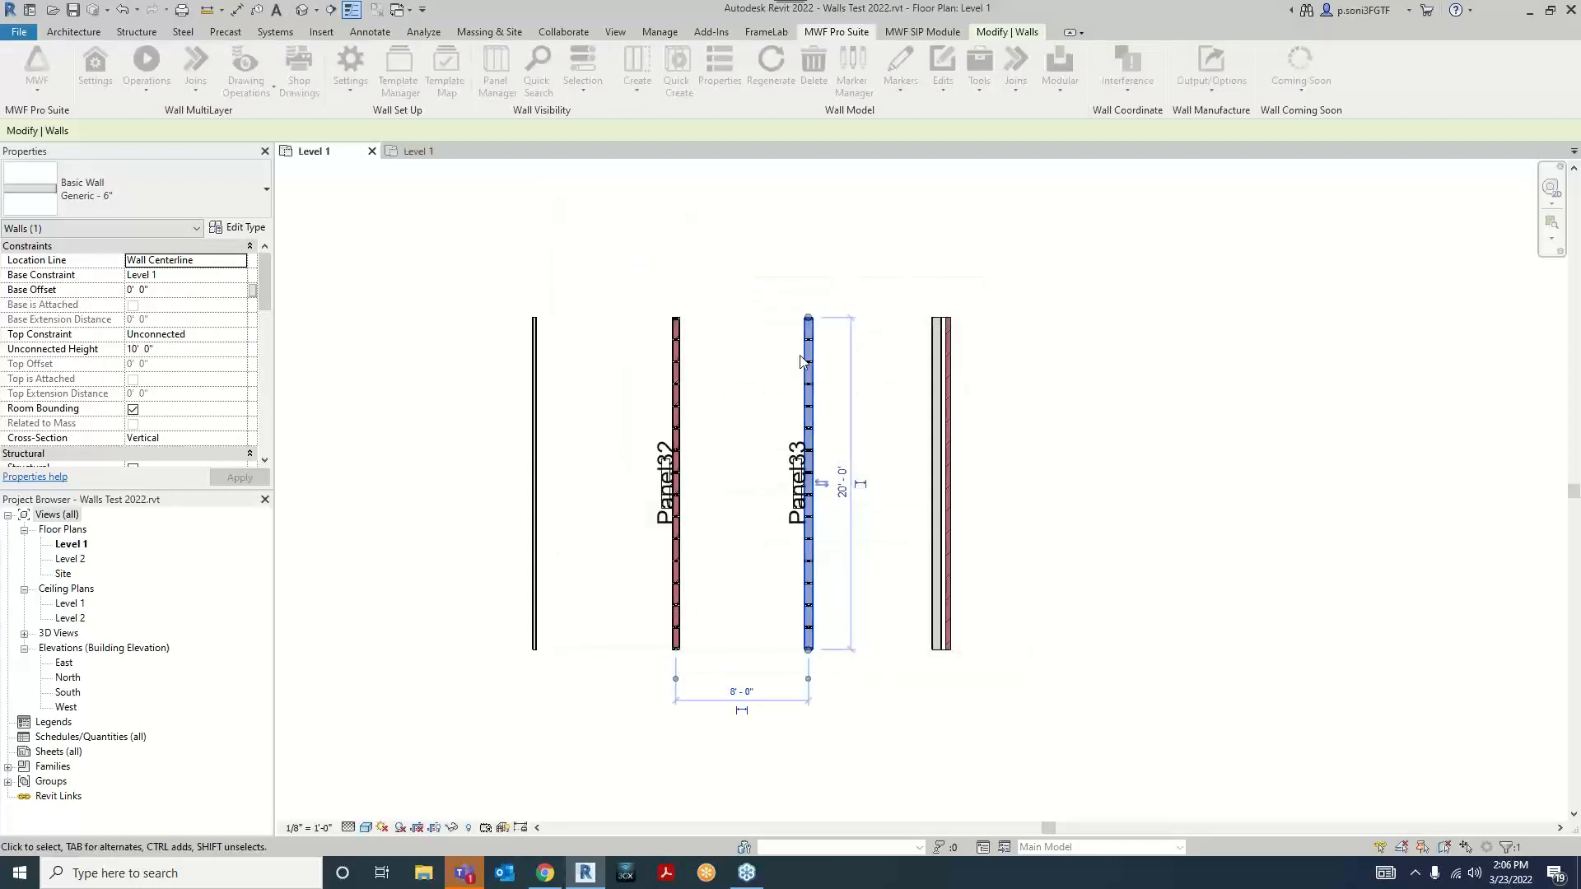
{"action": "left_click", "coordinate": [759, 292]}
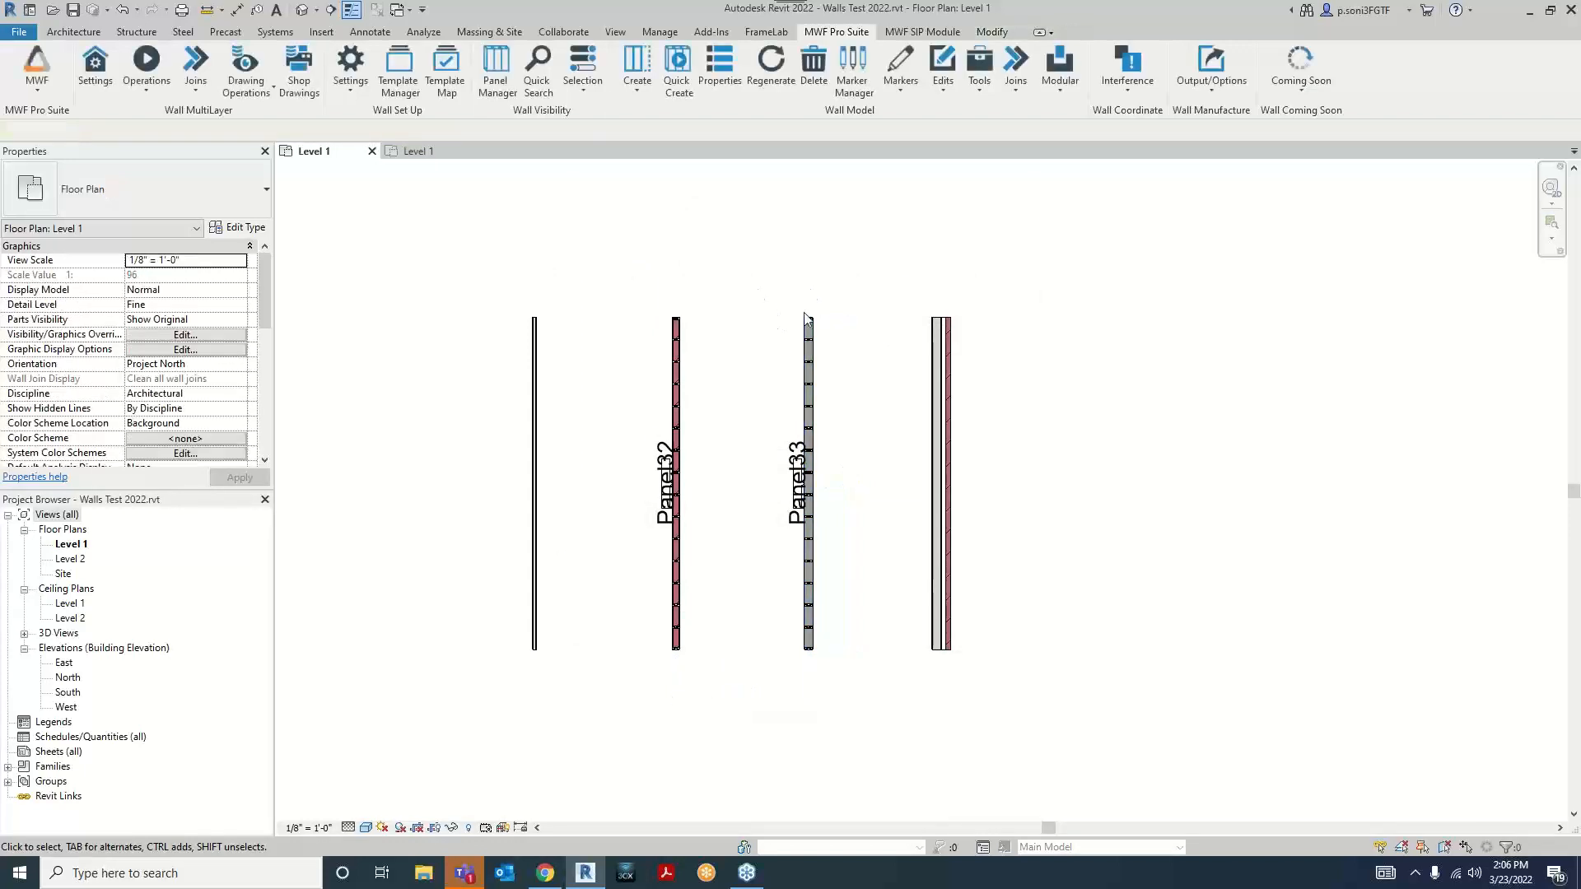
Step: Delete the structural panel in the Generic - 4" Brick wall with the Delete Members option
{"action": "left_click", "coordinate": [671, 484]}
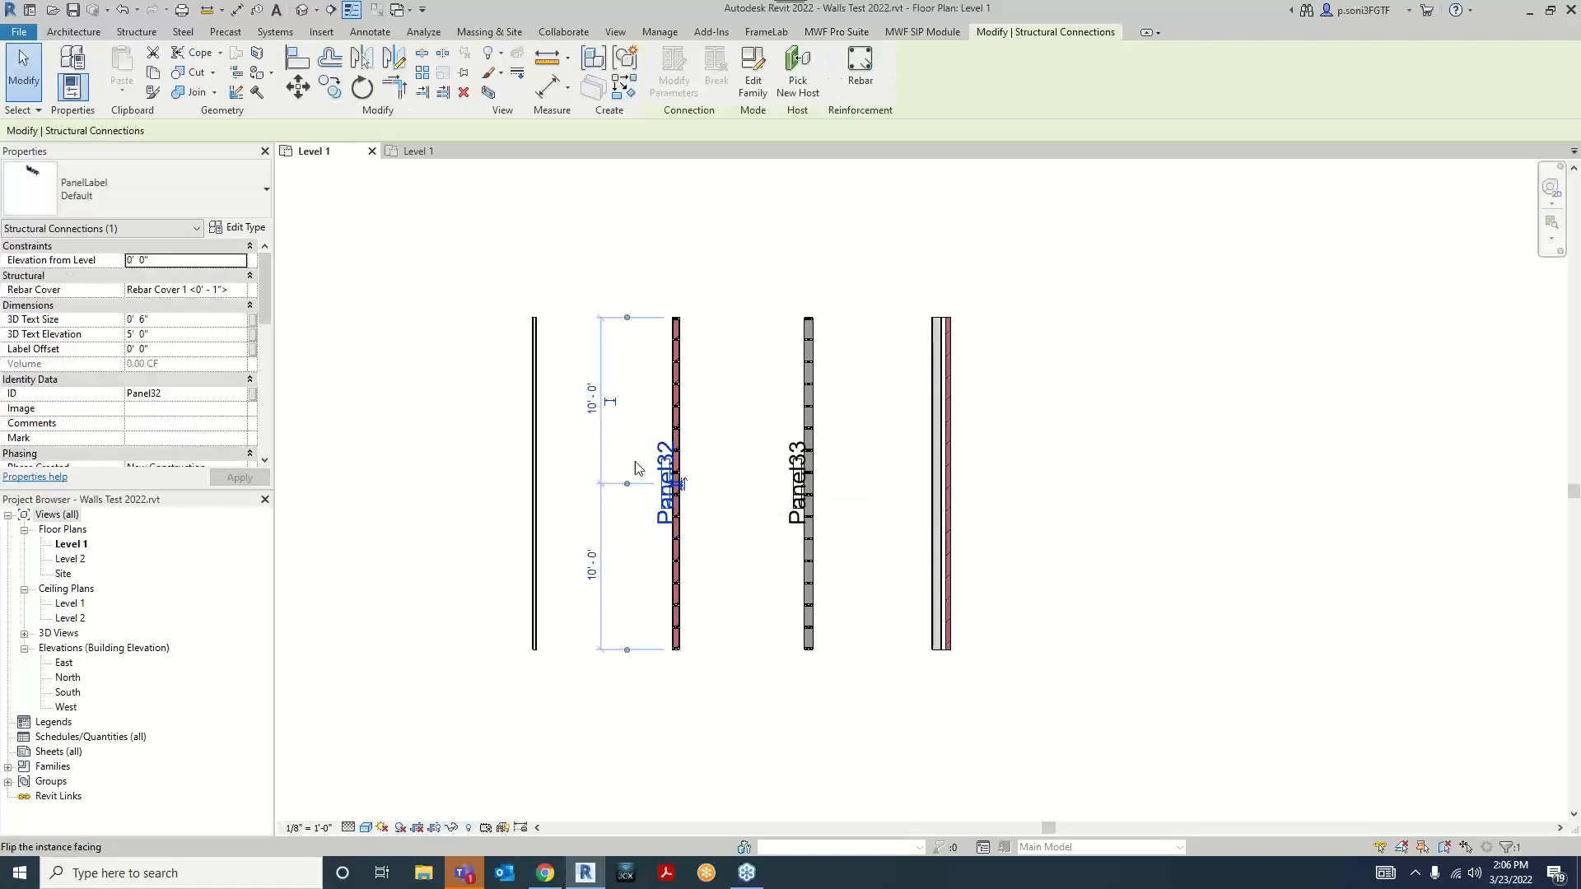
{"action": "left_click", "coordinate": [836, 33]}
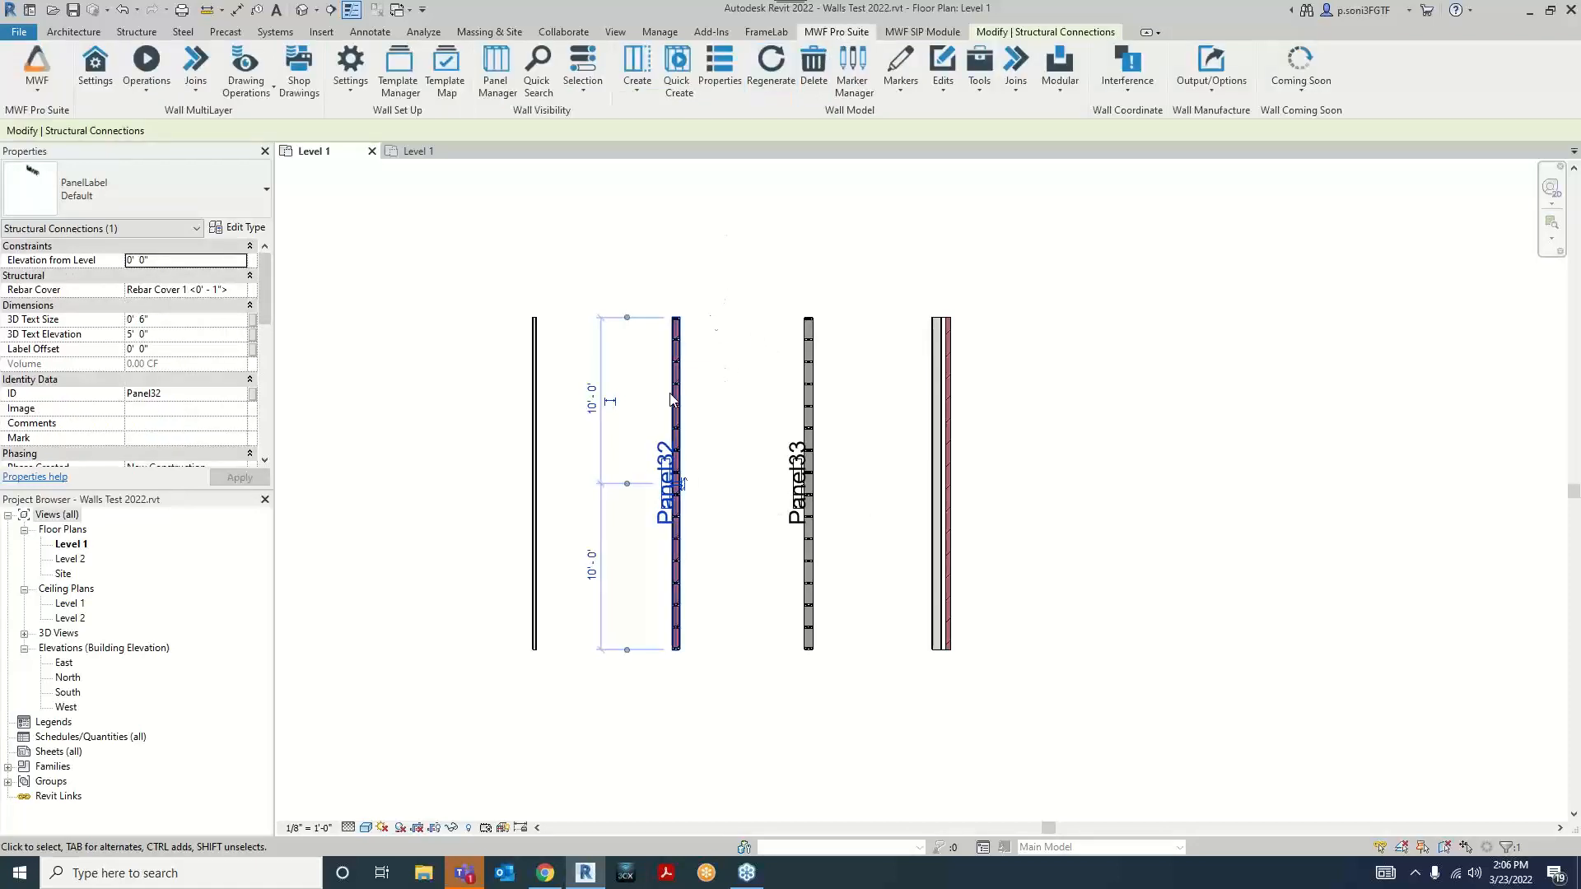
{"action": "left_click", "coordinate": [819, 82]}
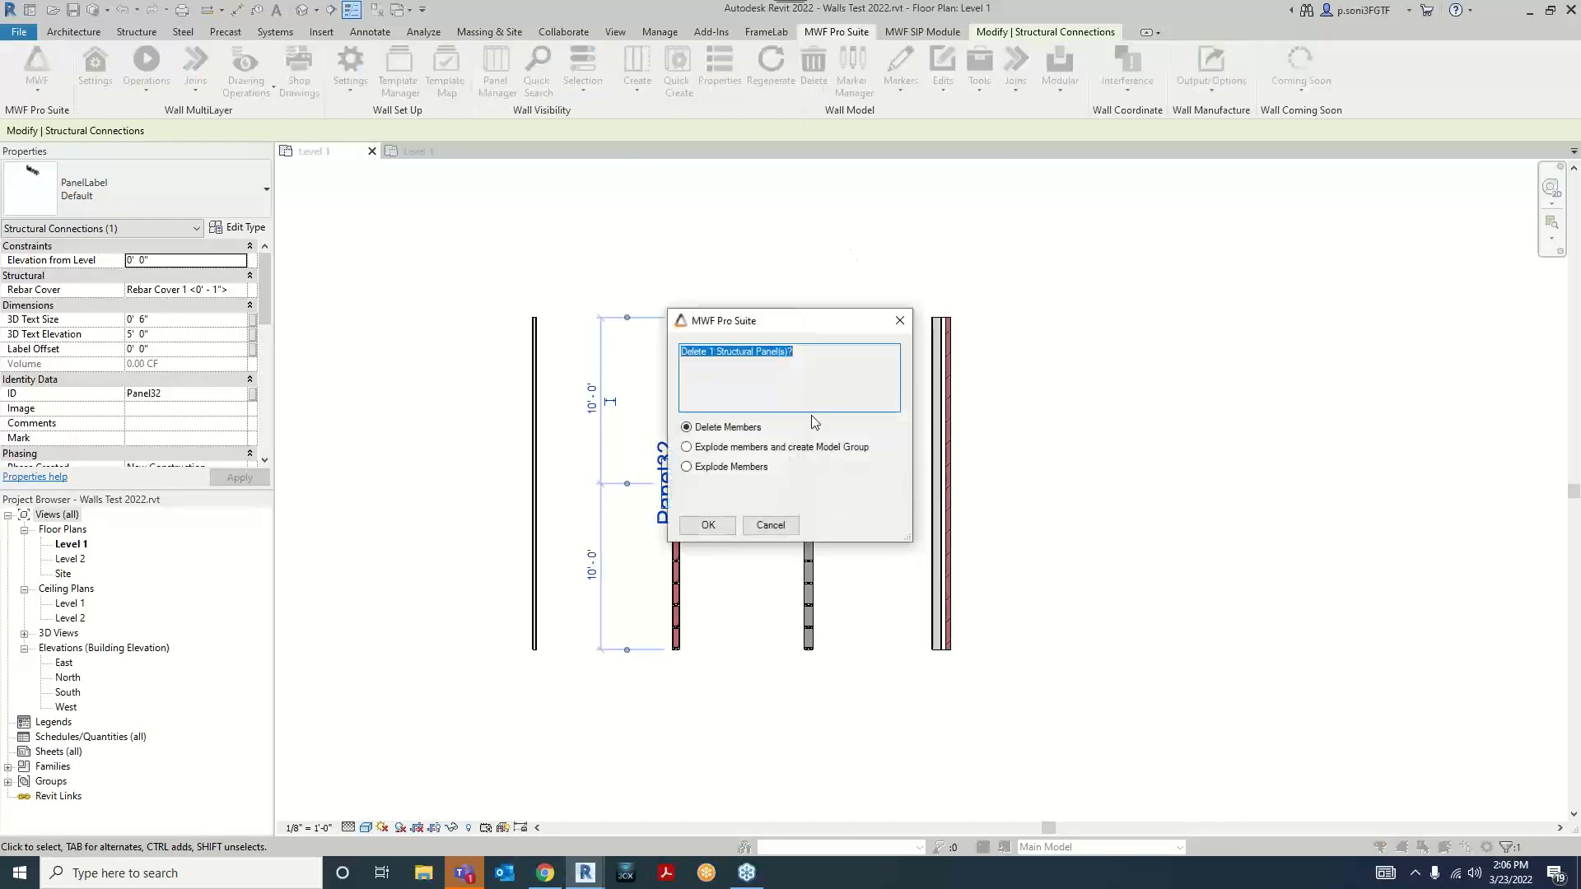
{"action": "left_click_drag", "start_coordinate": [787, 327], "coordinate": [922, 288]}
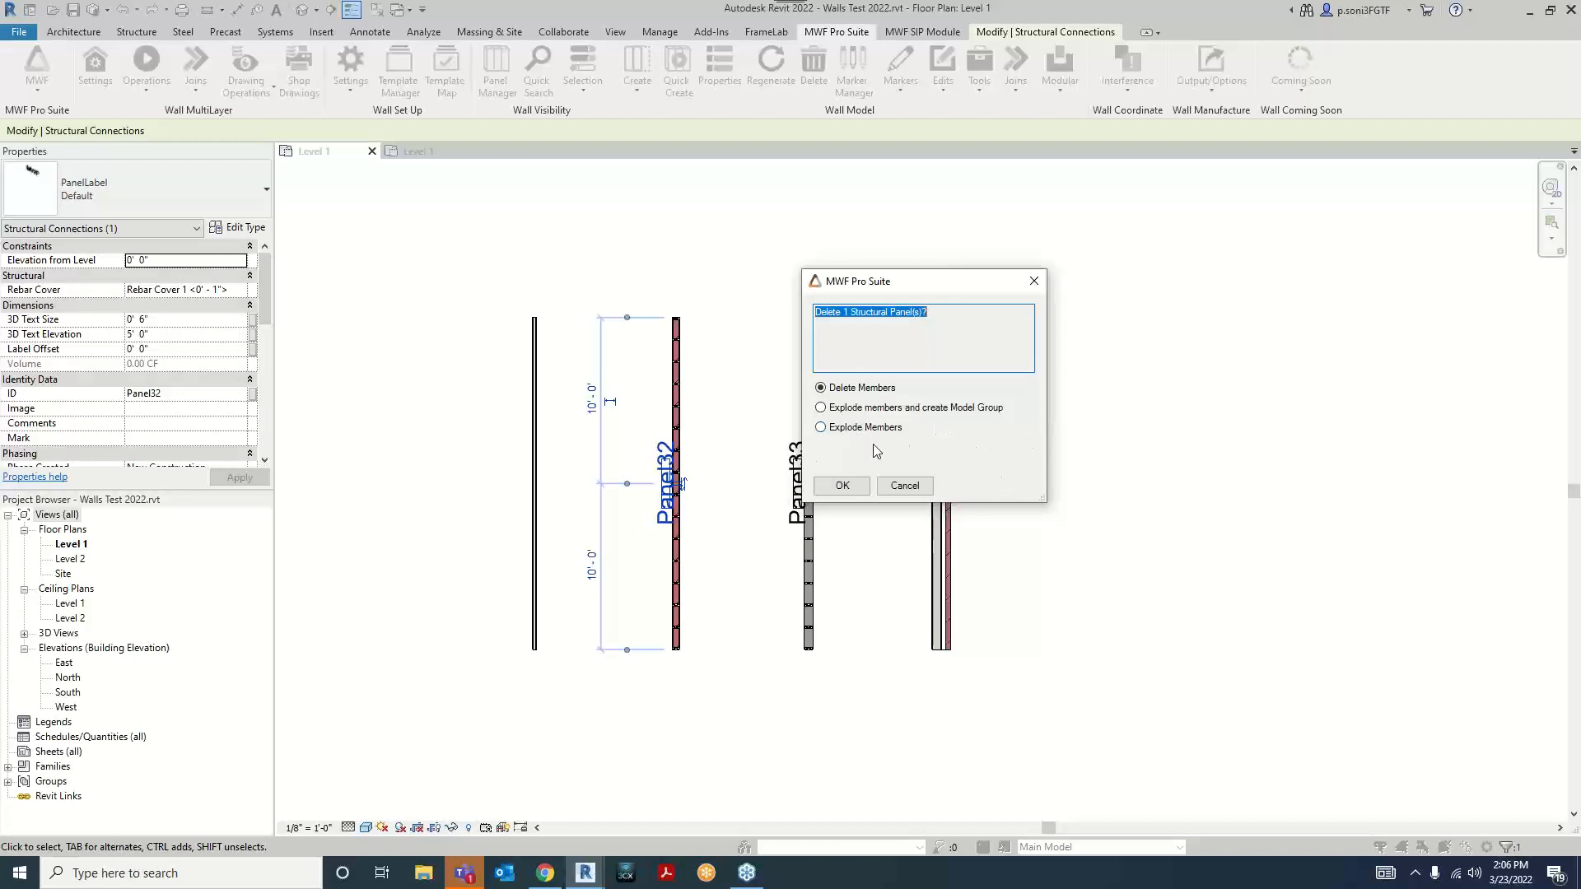
{"action": "left_click", "coordinate": [844, 488]}
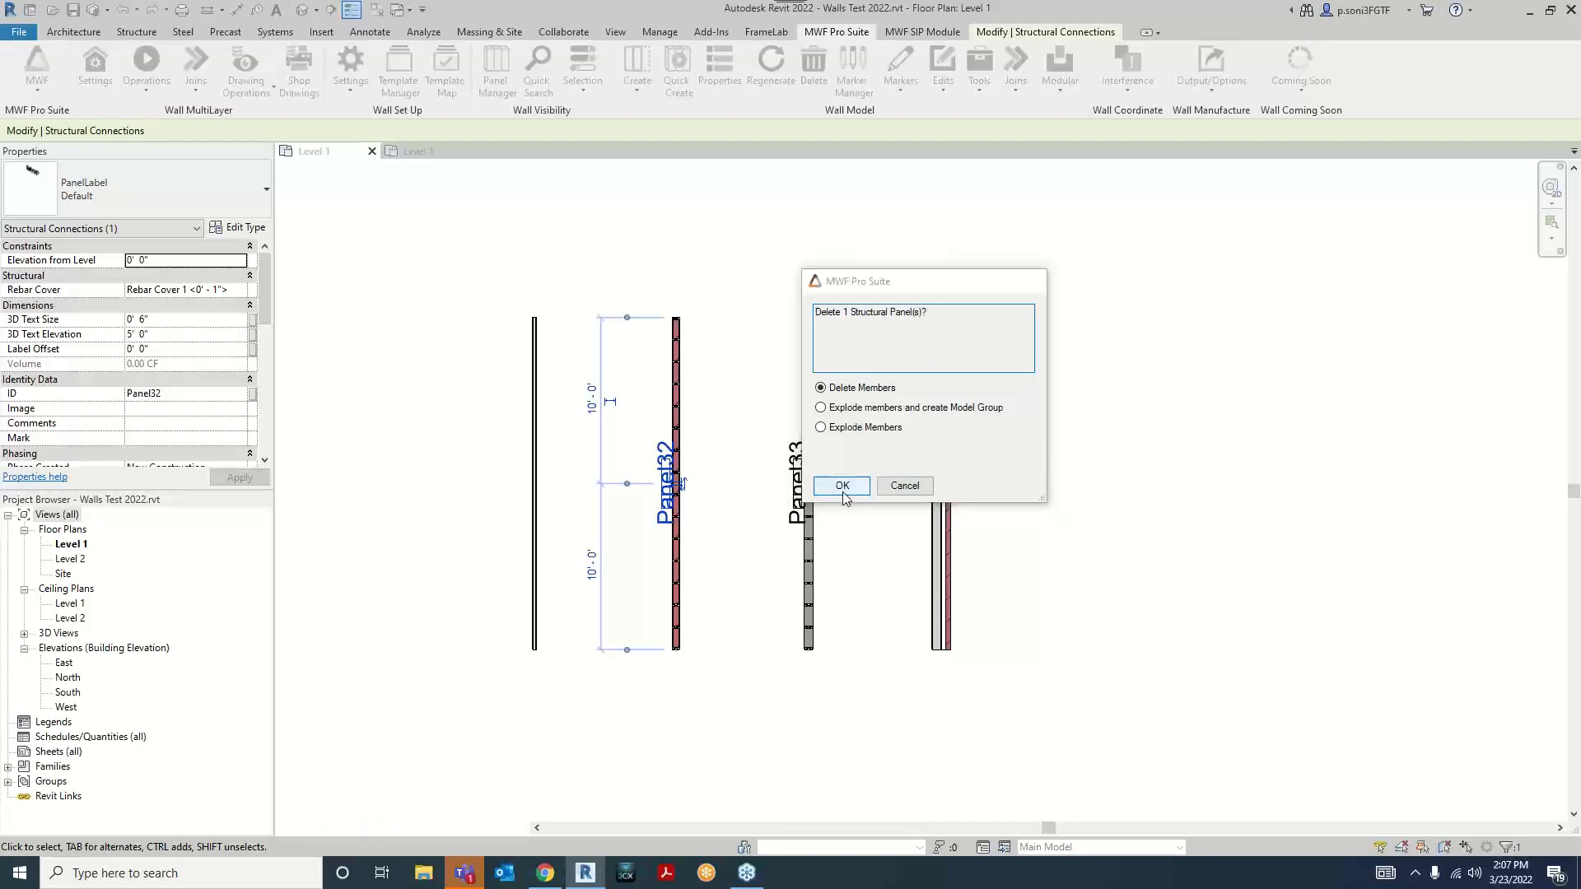
Step: Delete the structural panel in the Generic - 6" wall together with its members
{"action": "left_click", "coordinate": [798, 494]}
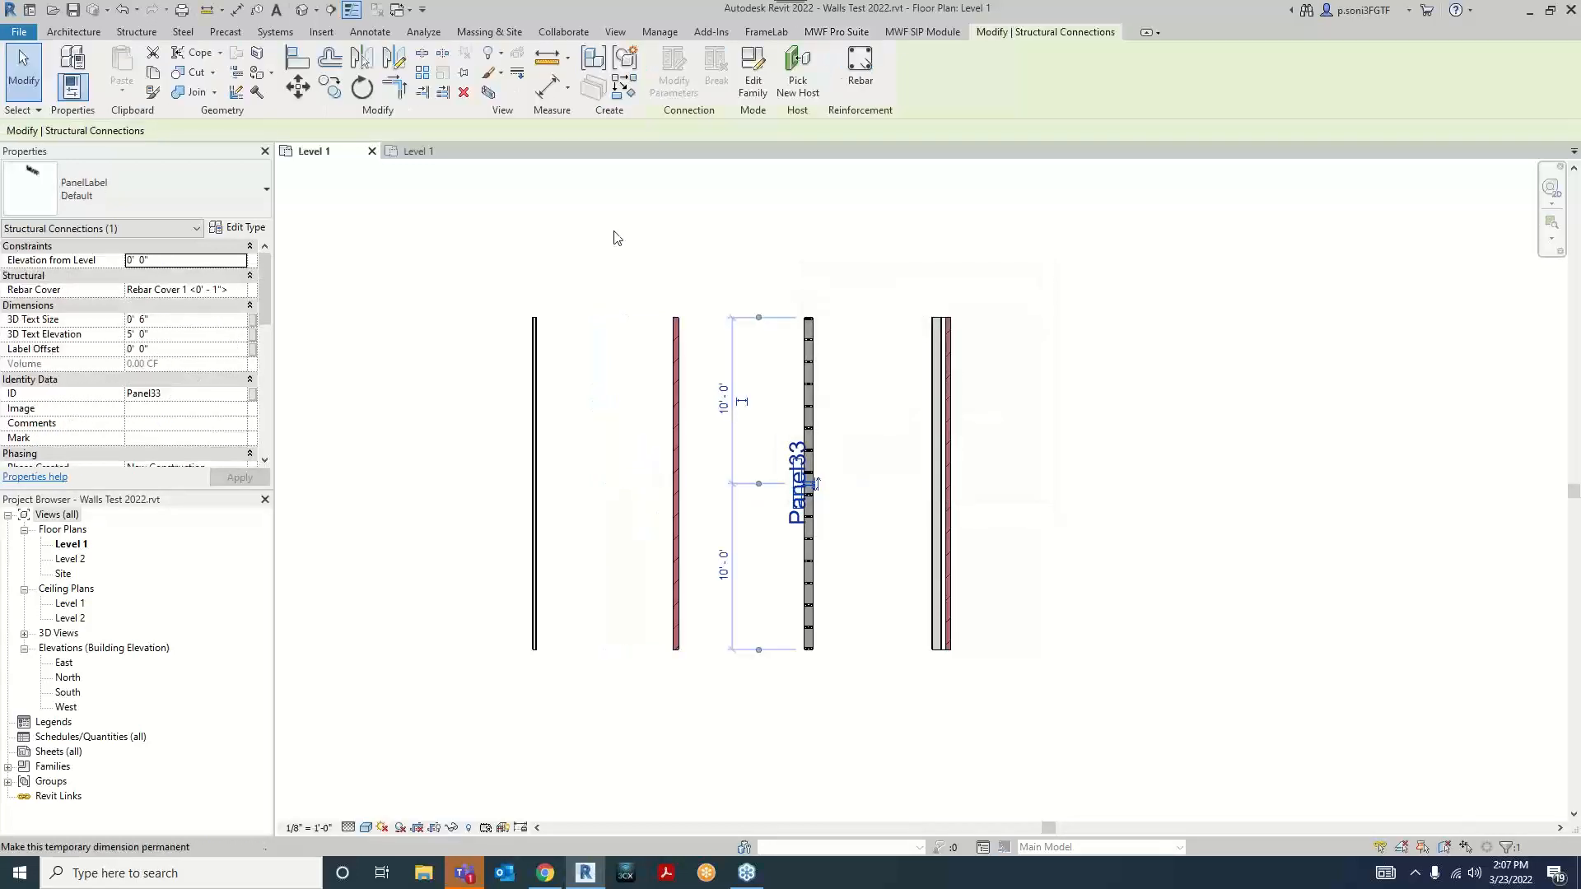
{"action": "left_click", "coordinate": [811, 81]}
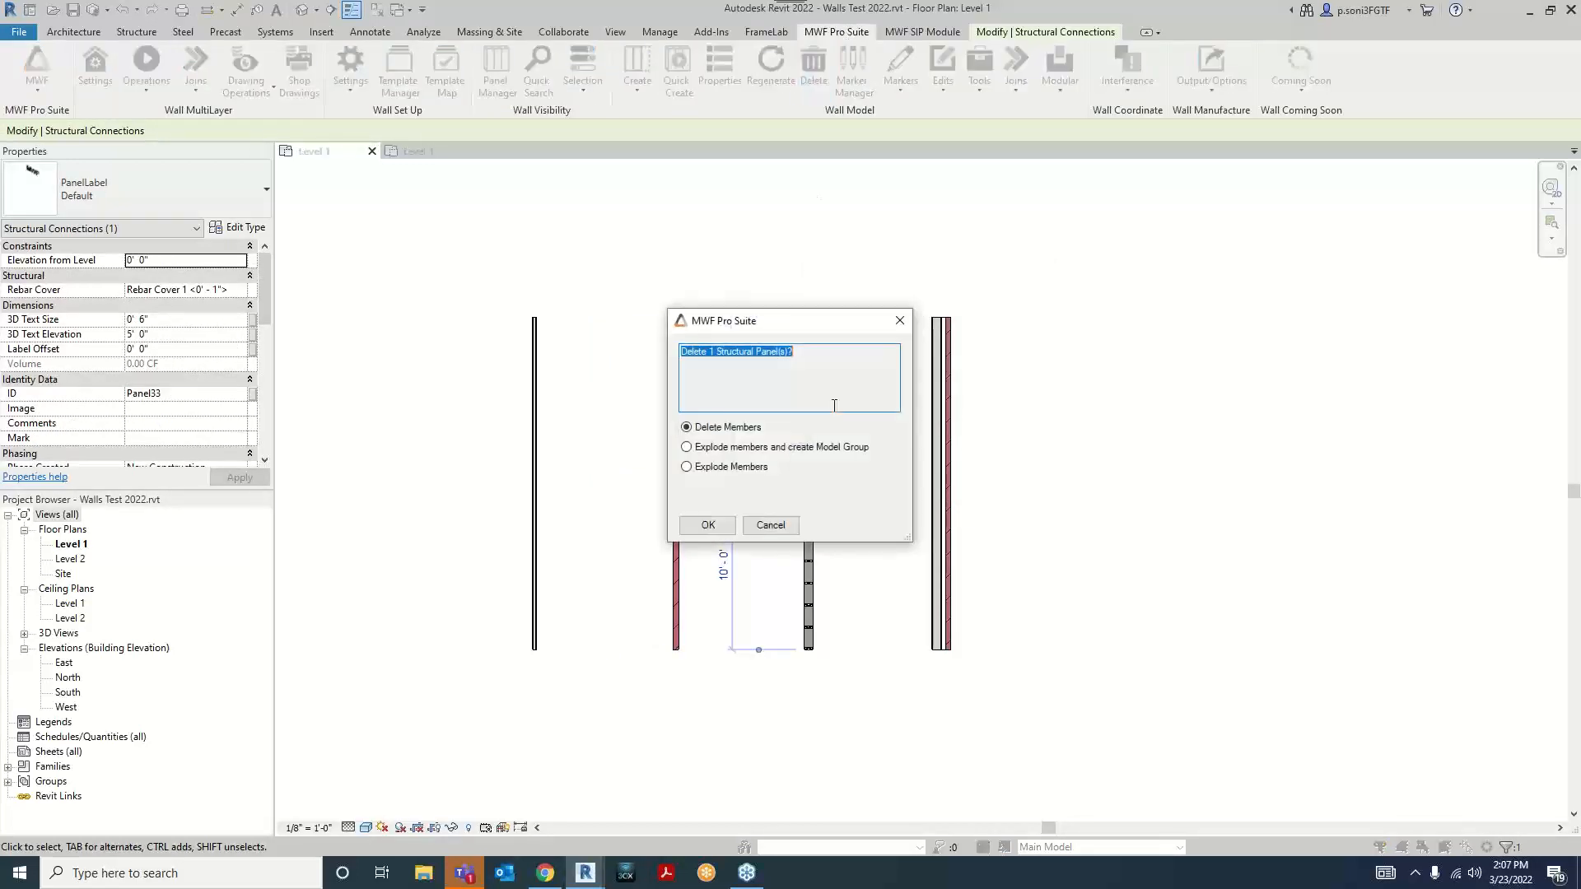
{"action": "left_click", "coordinate": [717, 536]}
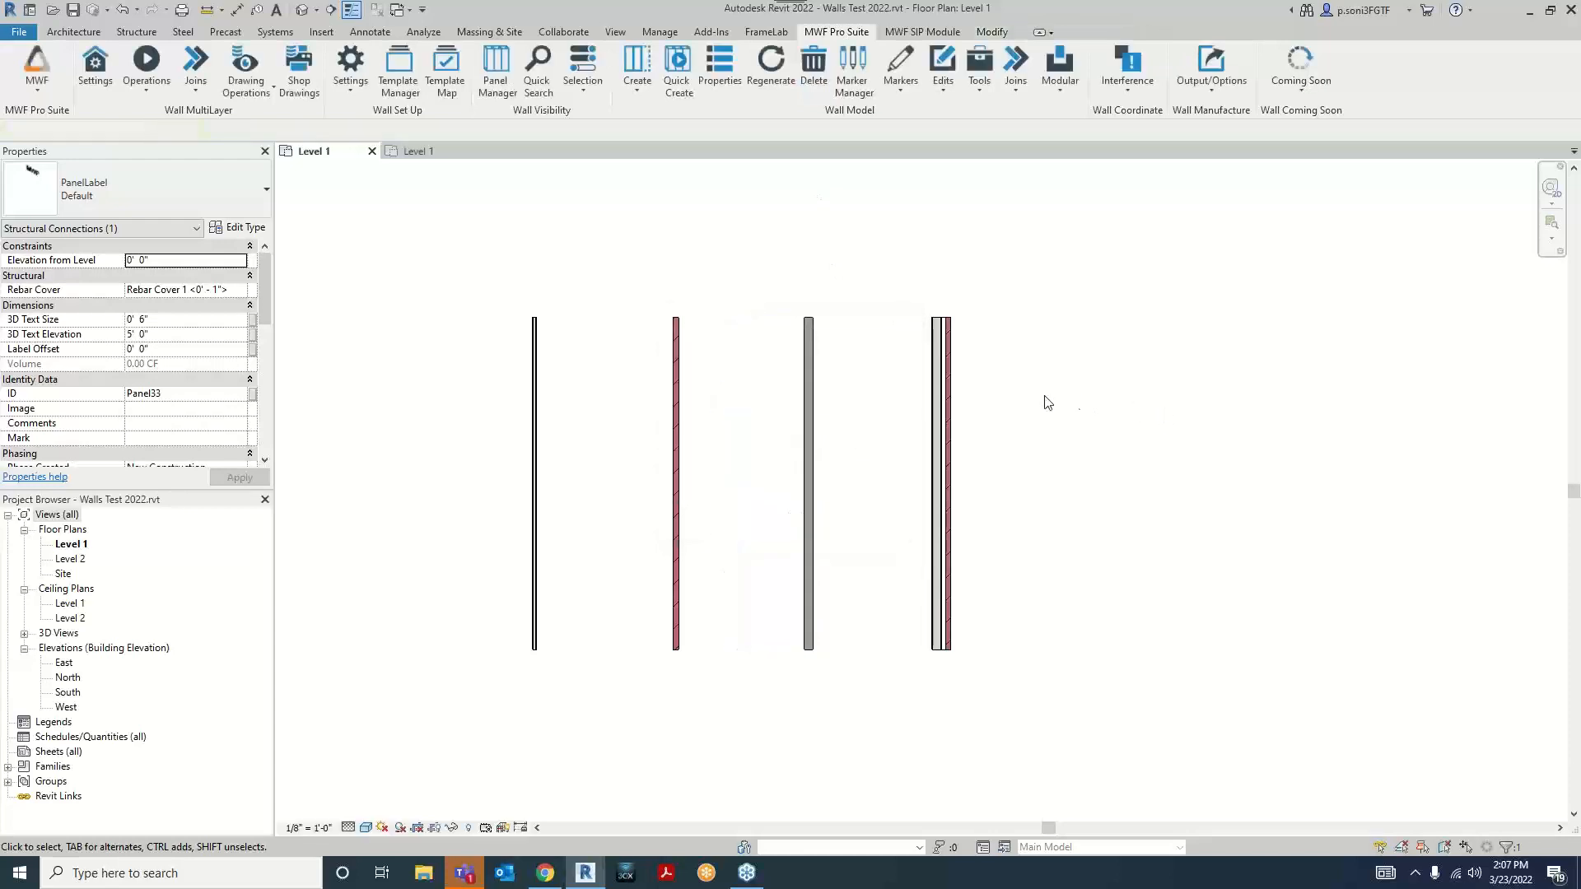
Step: Check the wall type of each of the four test walls in the Level 1 plan
{"action": "scroll", "coordinate": [1055, 391], "scroll_direction": "down", "scroll_amount": 1}
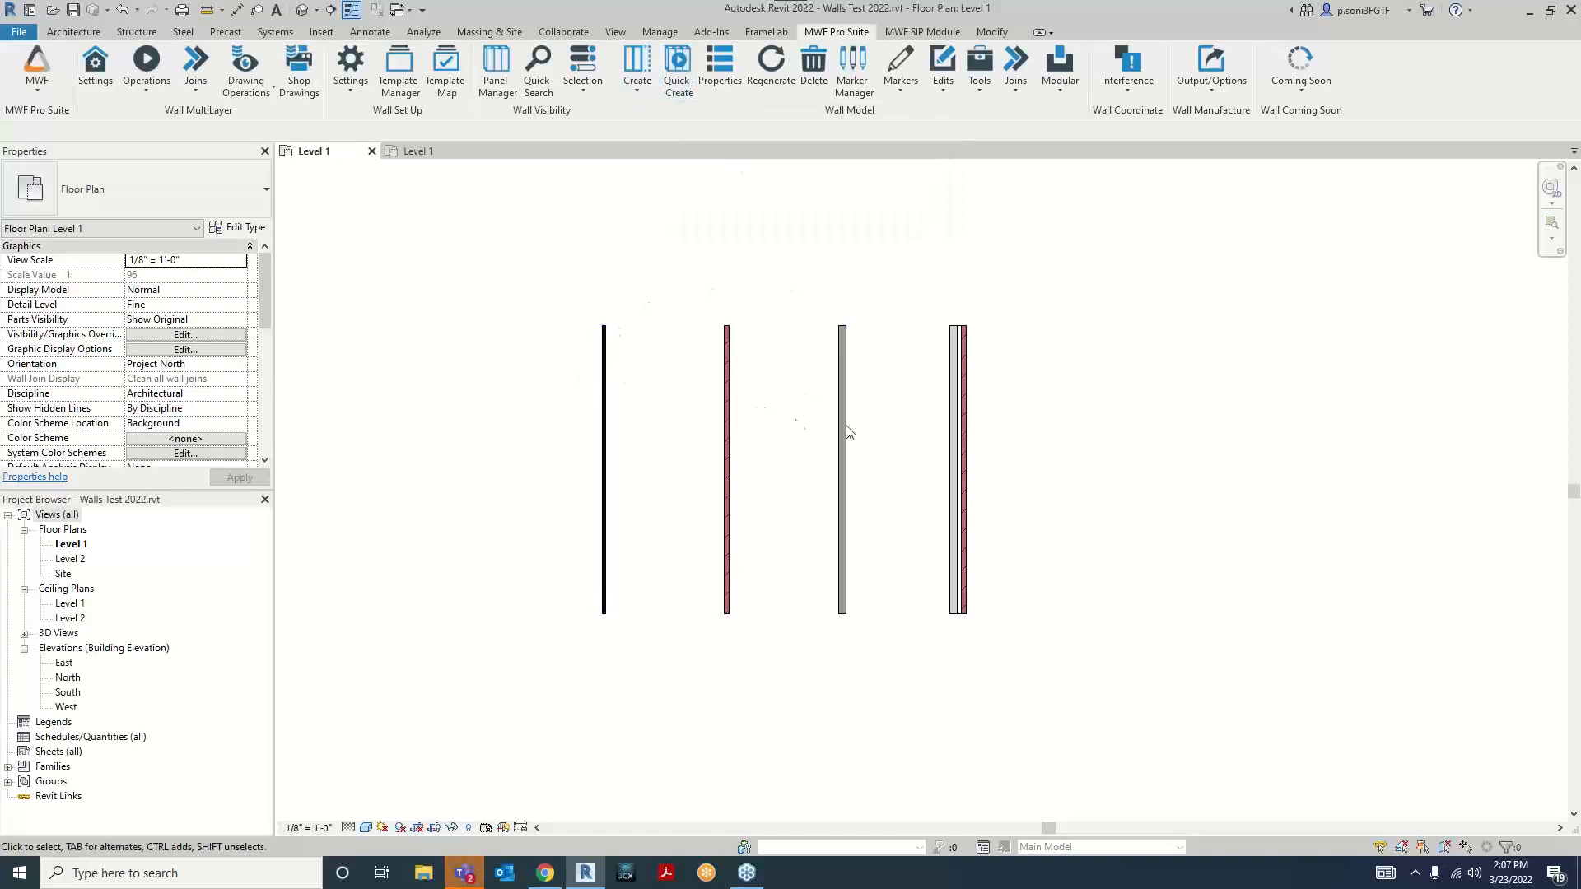
{"action": "left_click", "coordinate": [607, 423]}
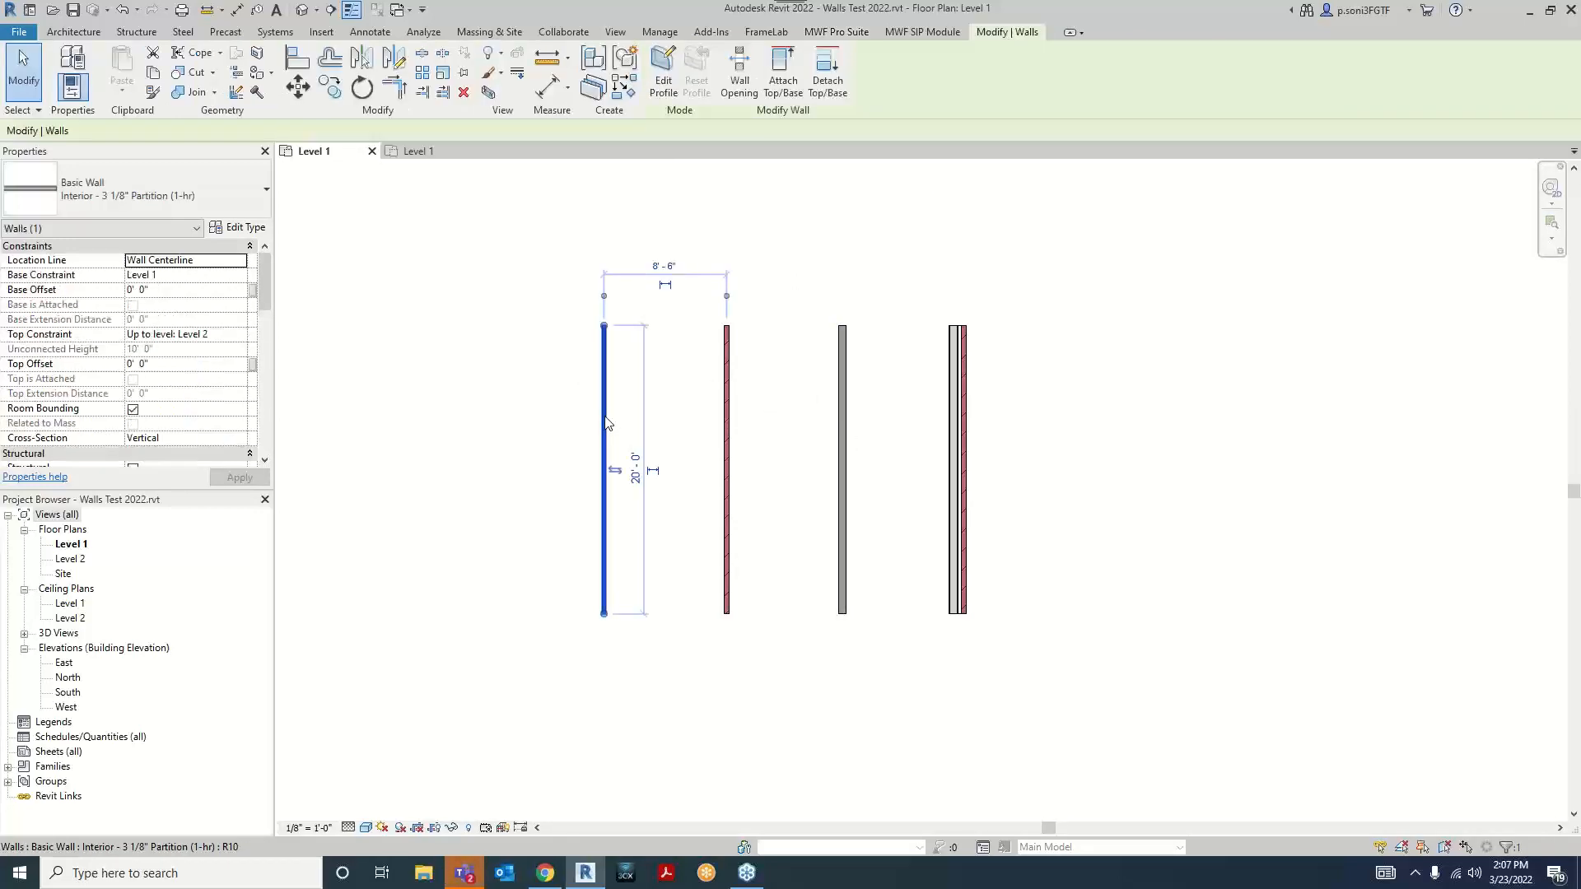
{"action": "left_click", "coordinate": [840, 275]}
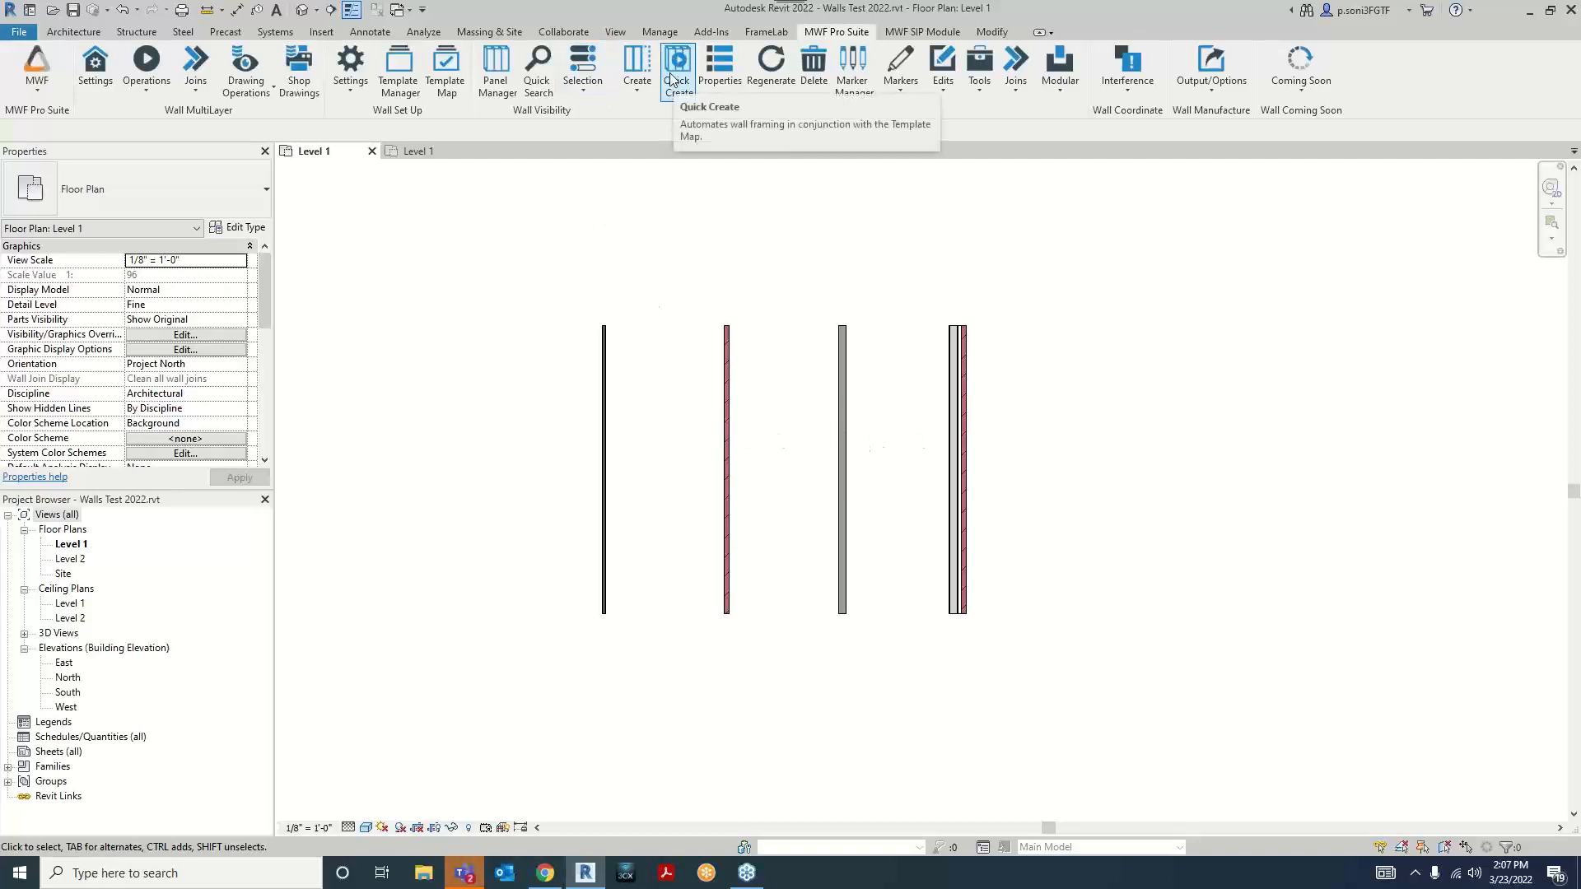
{"action": "left_click", "coordinate": [611, 423]}
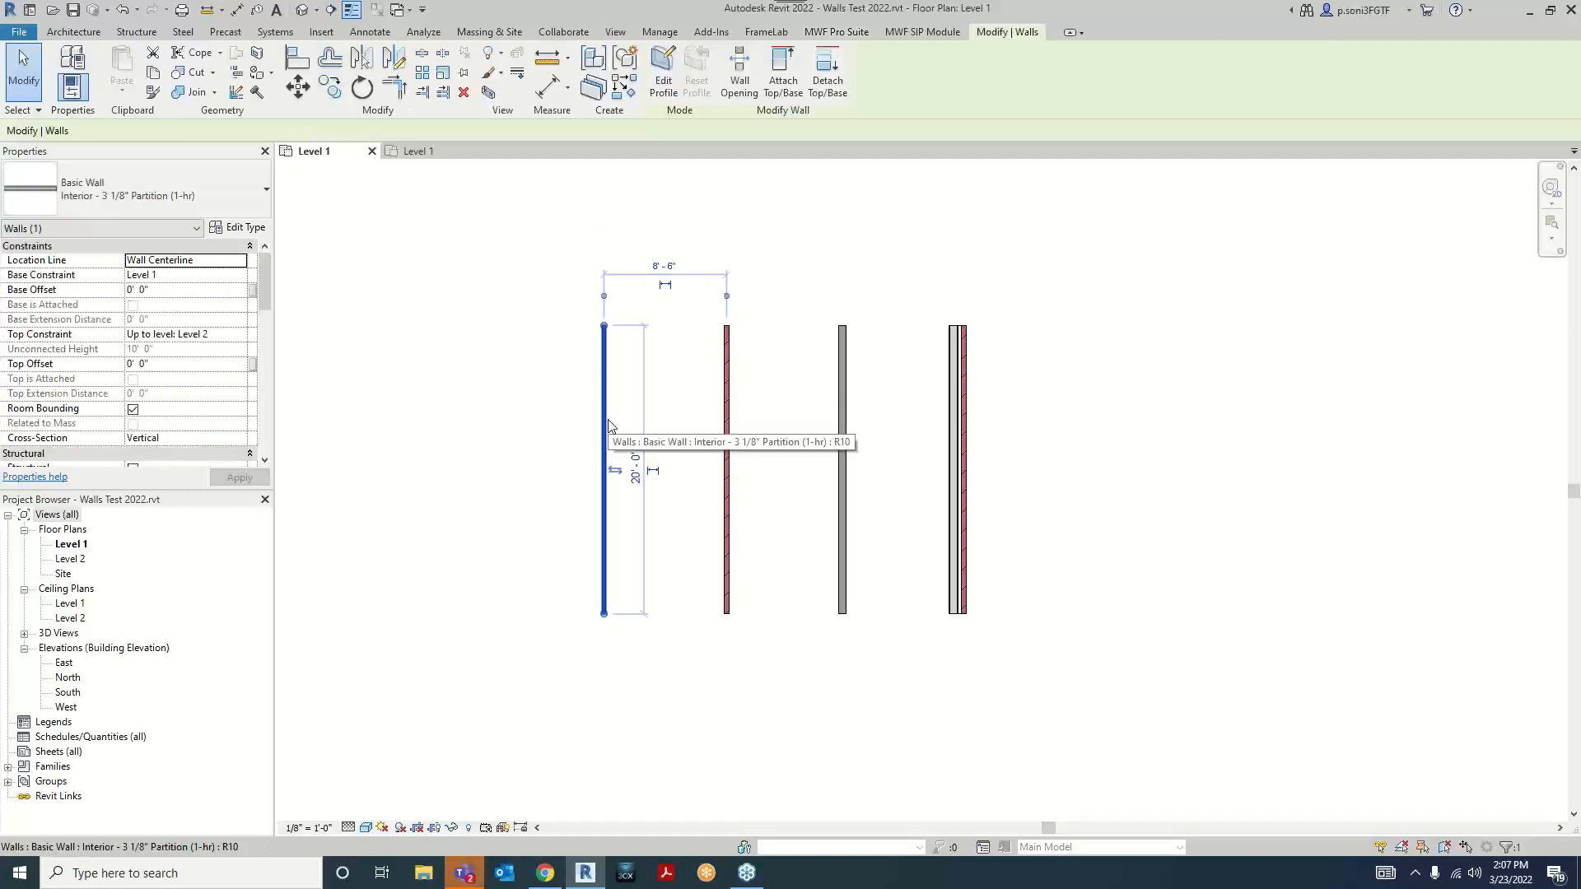
{"action": "left_click", "coordinate": [728, 416]}
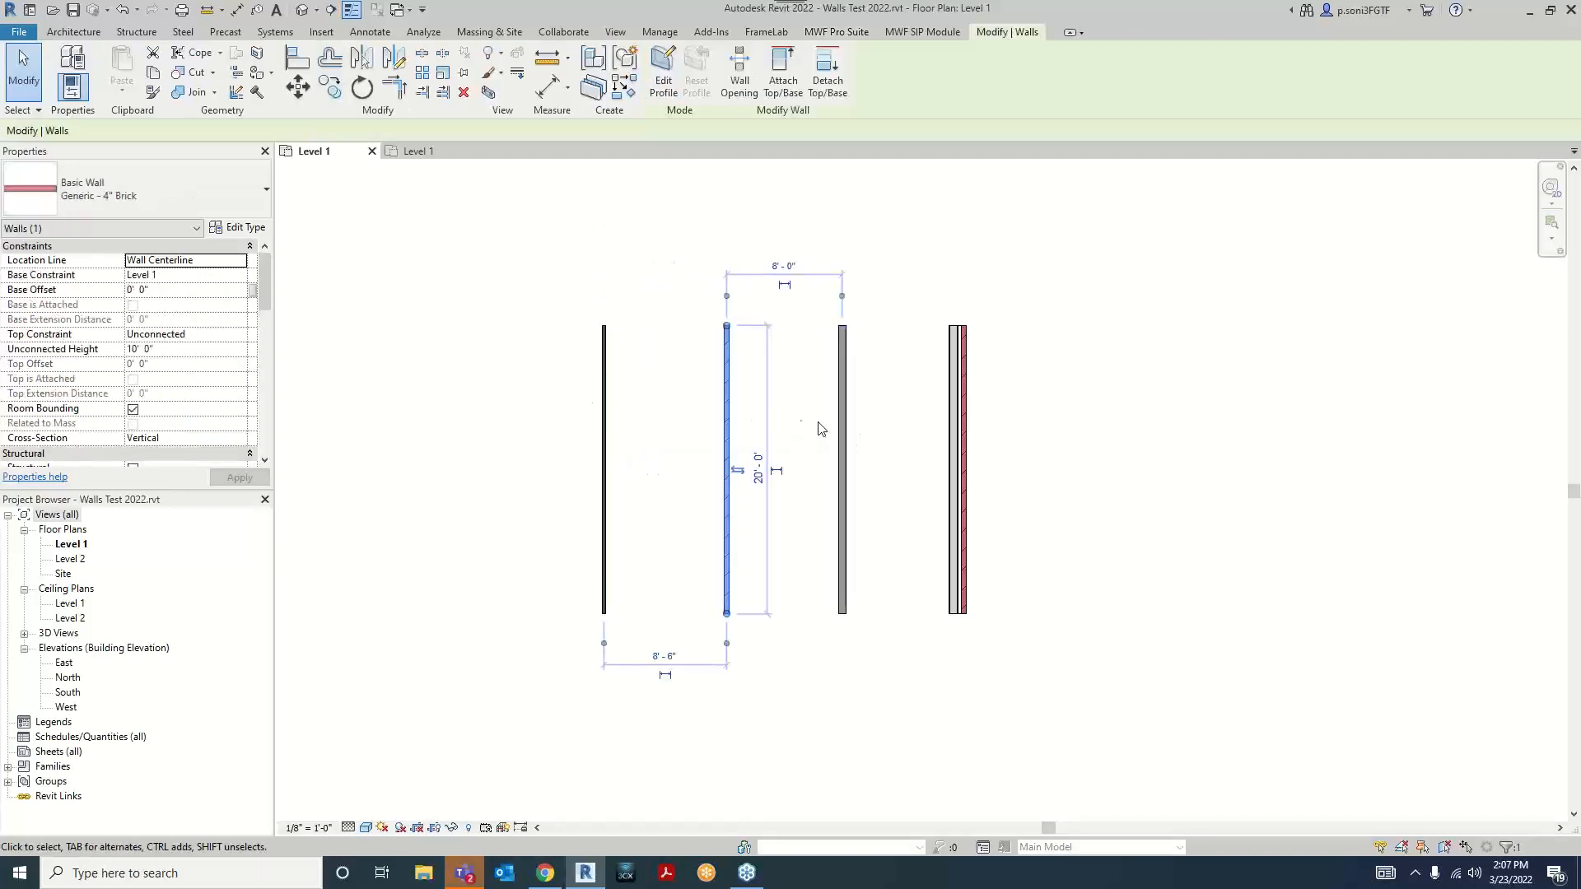
{"action": "left_click", "coordinate": [839, 430]}
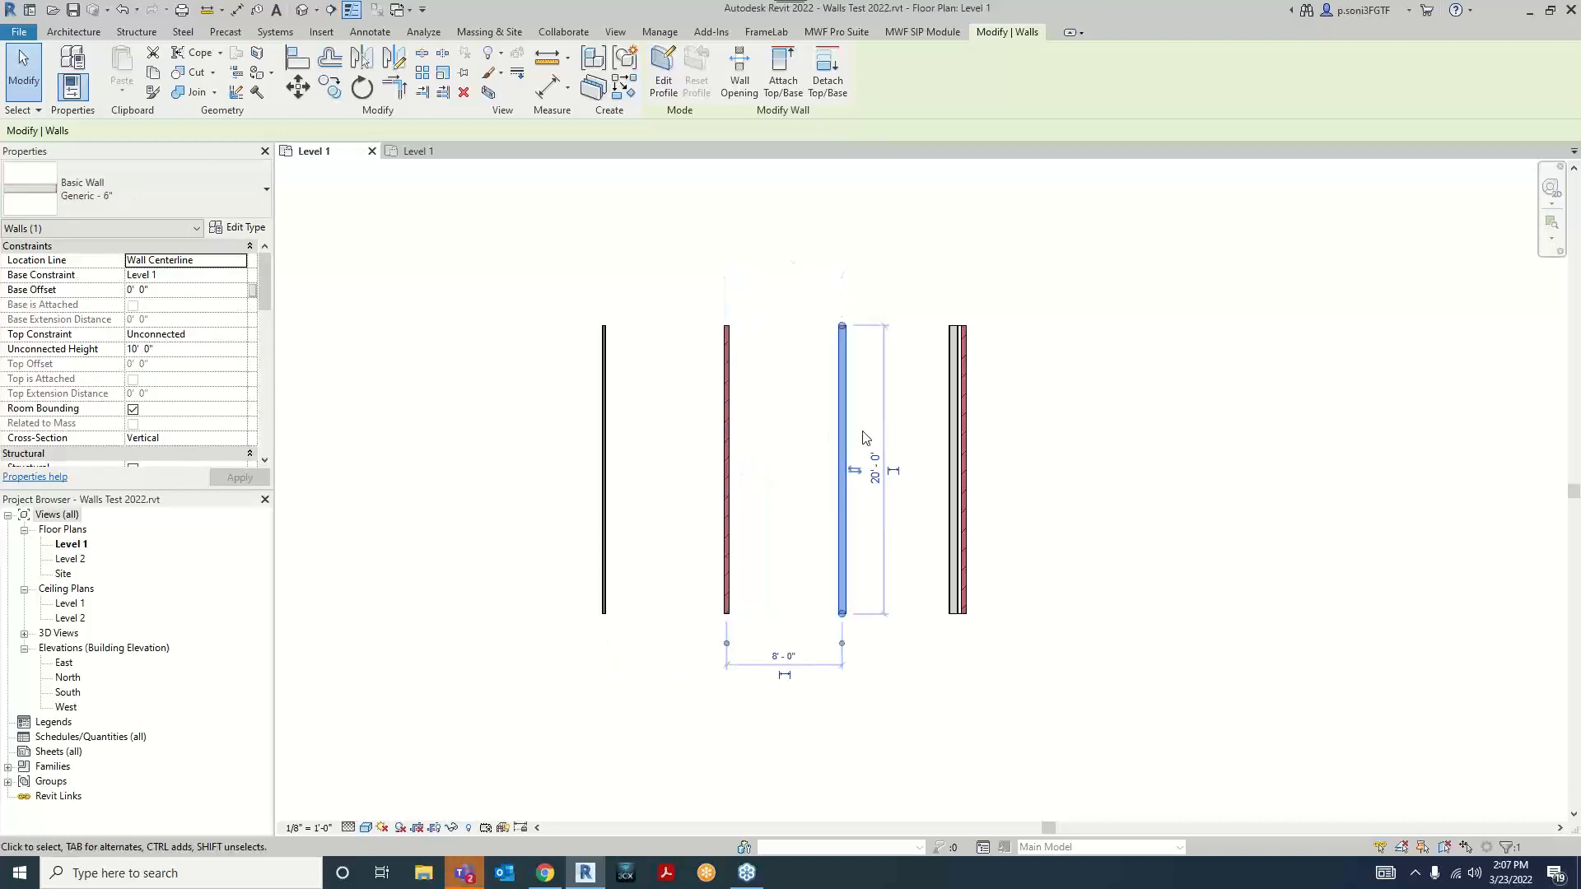
{"action": "left_click", "coordinate": [956, 443]}
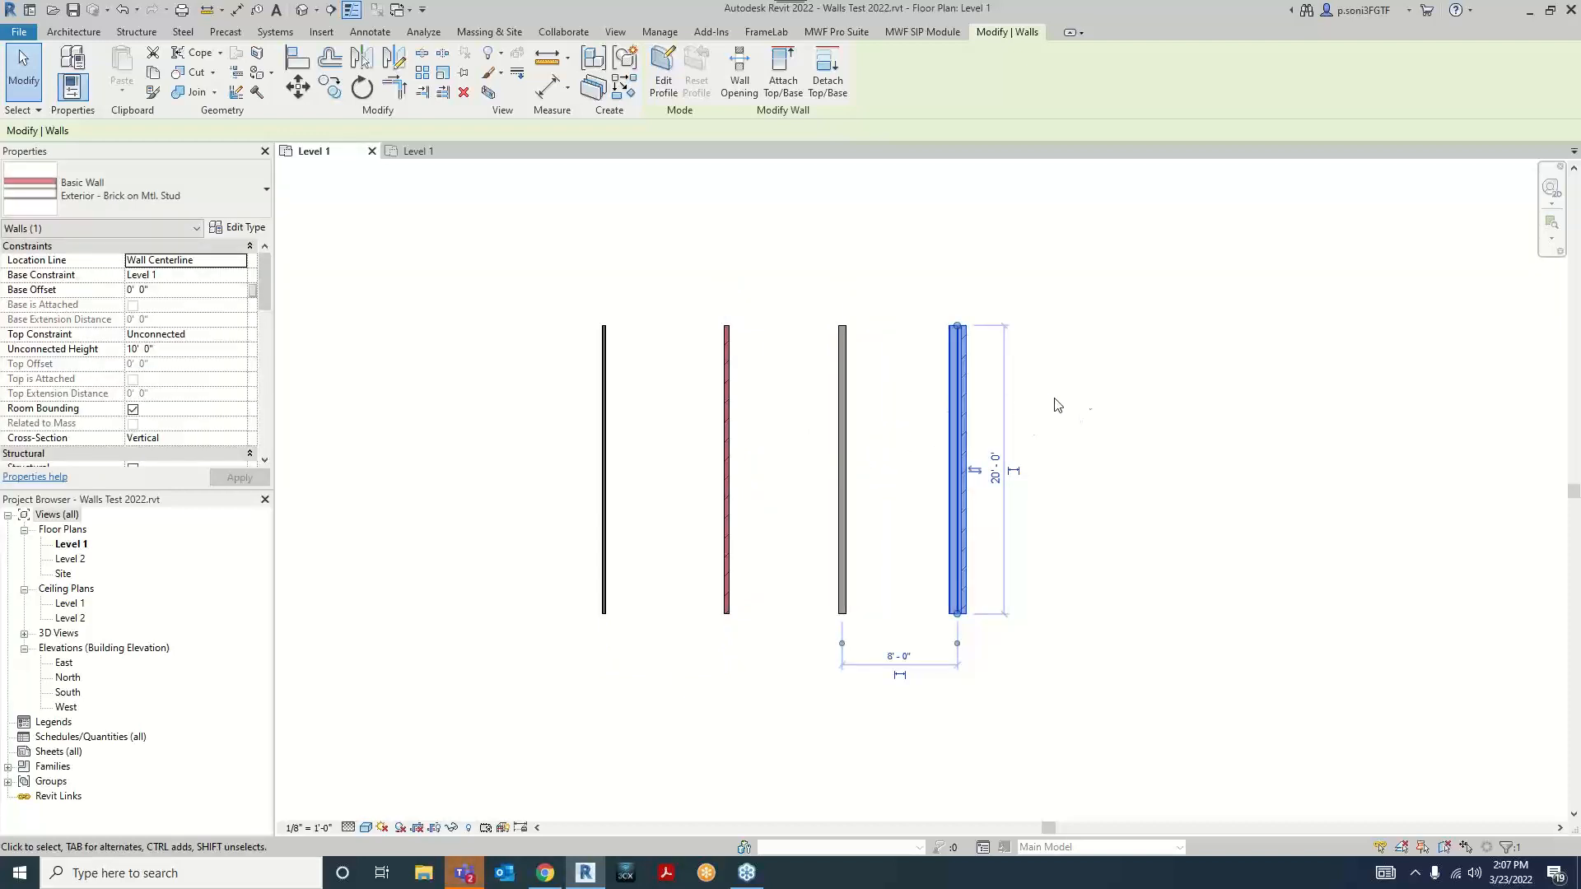
{"action": "left_click", "coordinate": [1116, 400]}
Step: Open the Template Map Manager and create a new template map named Test
{"action": "left_click", "coordinate": [399, 70]}
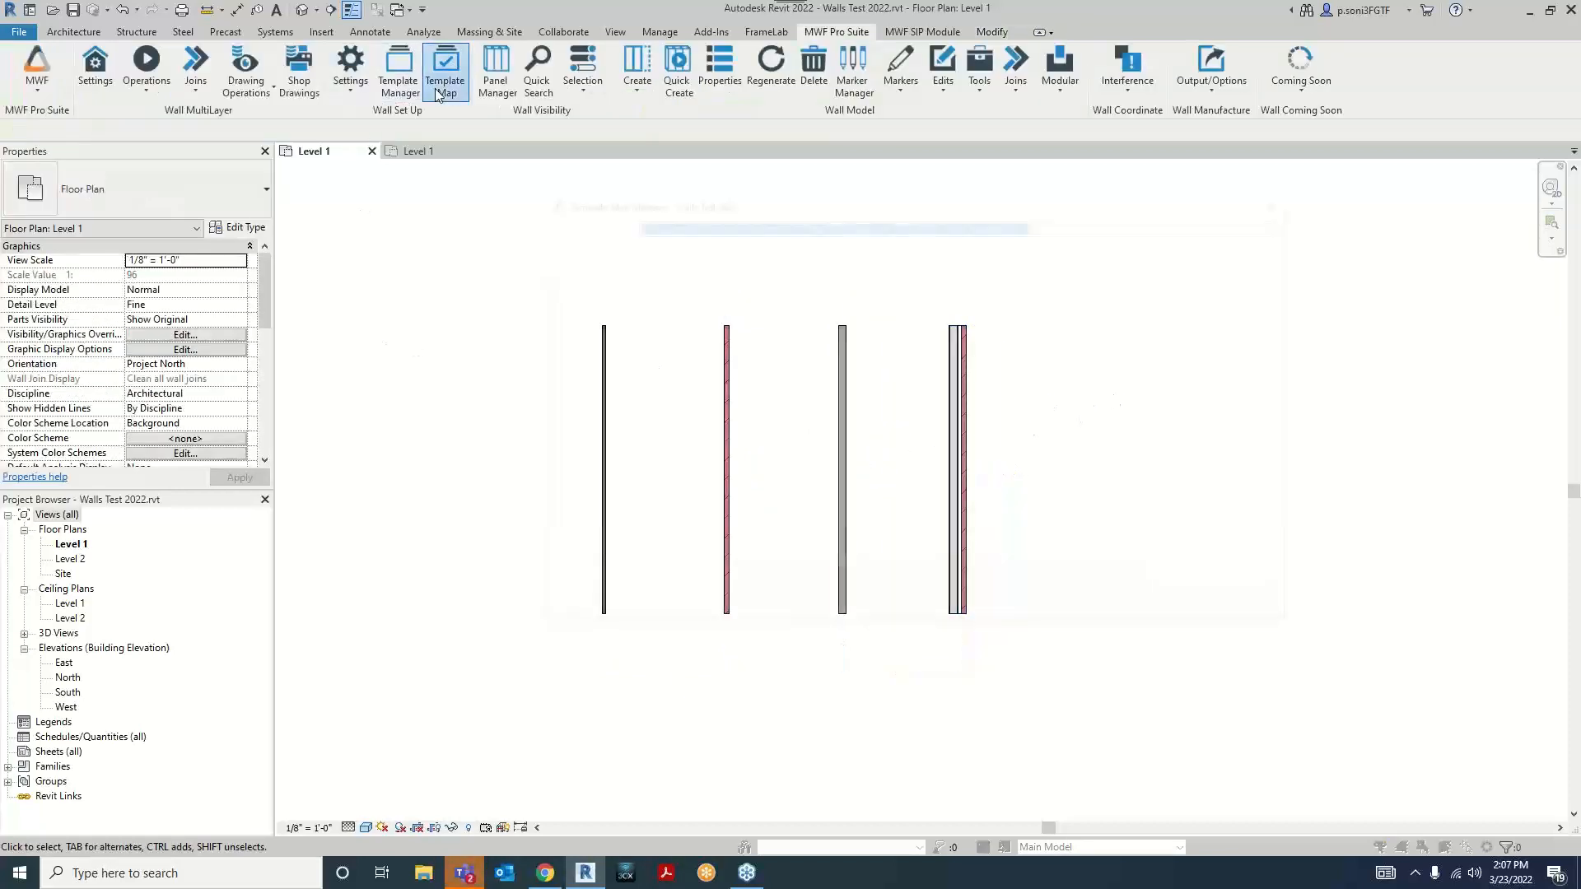
{"action": "left_click_drag", "start_coordinate": [717, 205], "coordinate": [822, 202]}
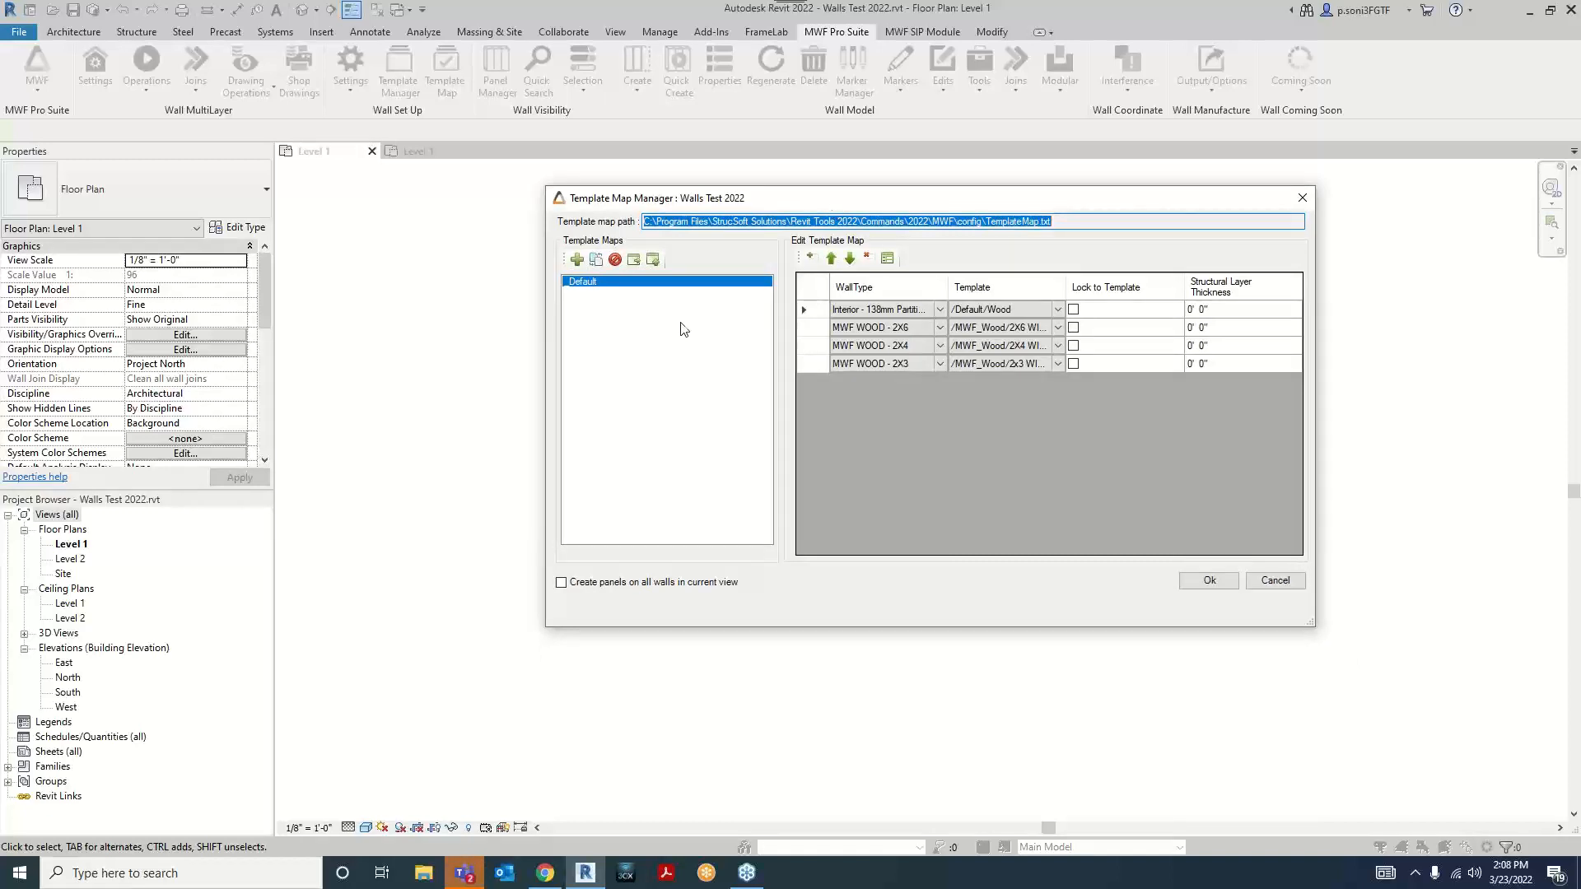
{"action": "left_click", "coordinate": [576, 260]}
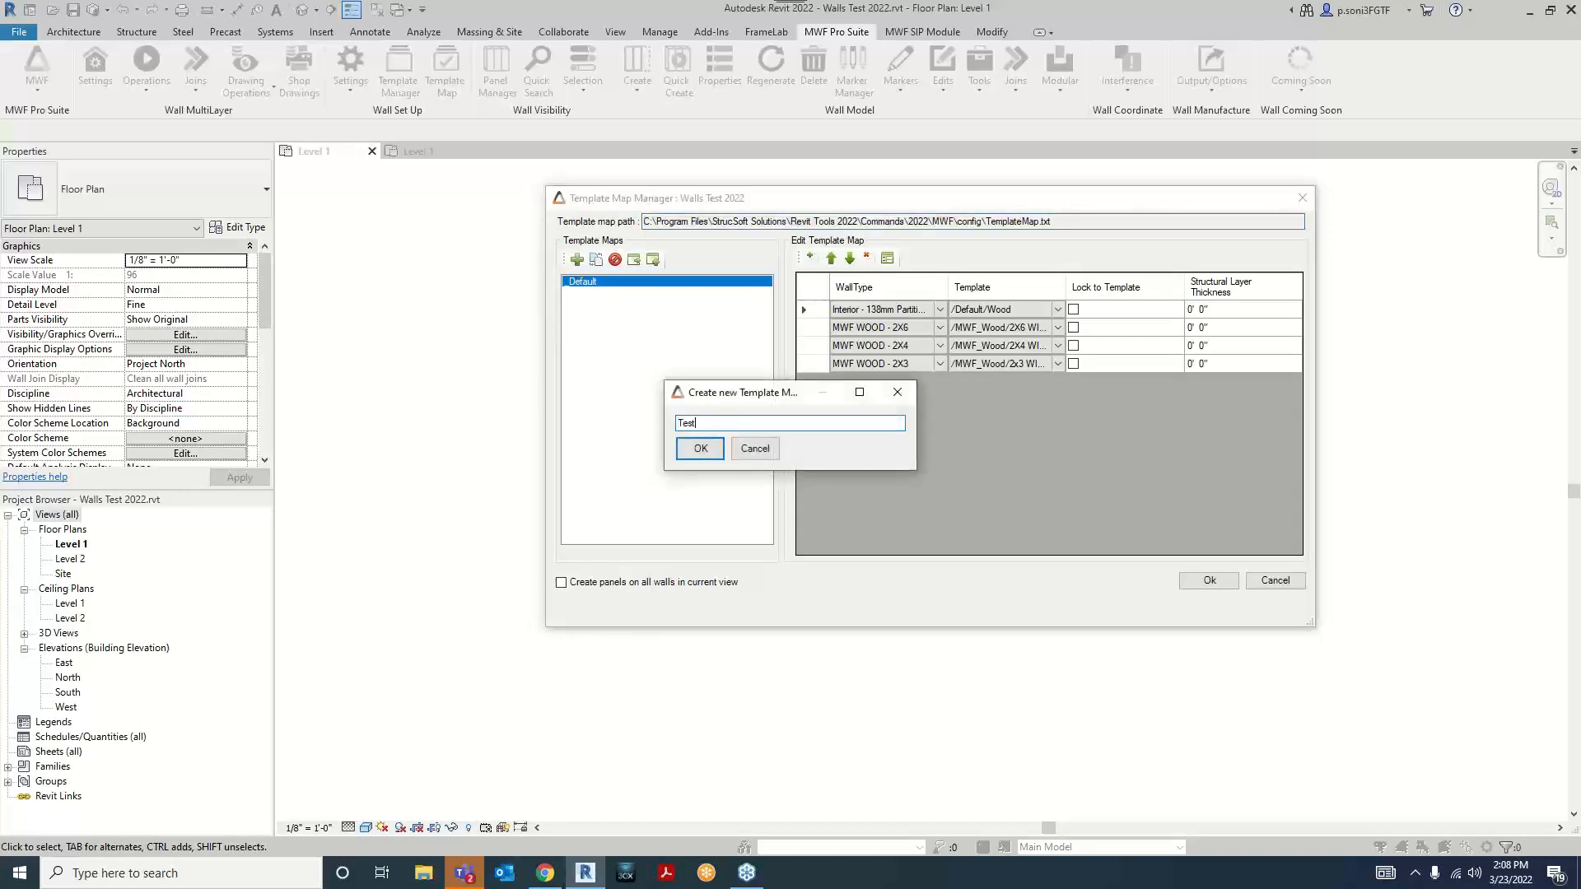
{"action": "left_click", "coordinate": [699, 449]}
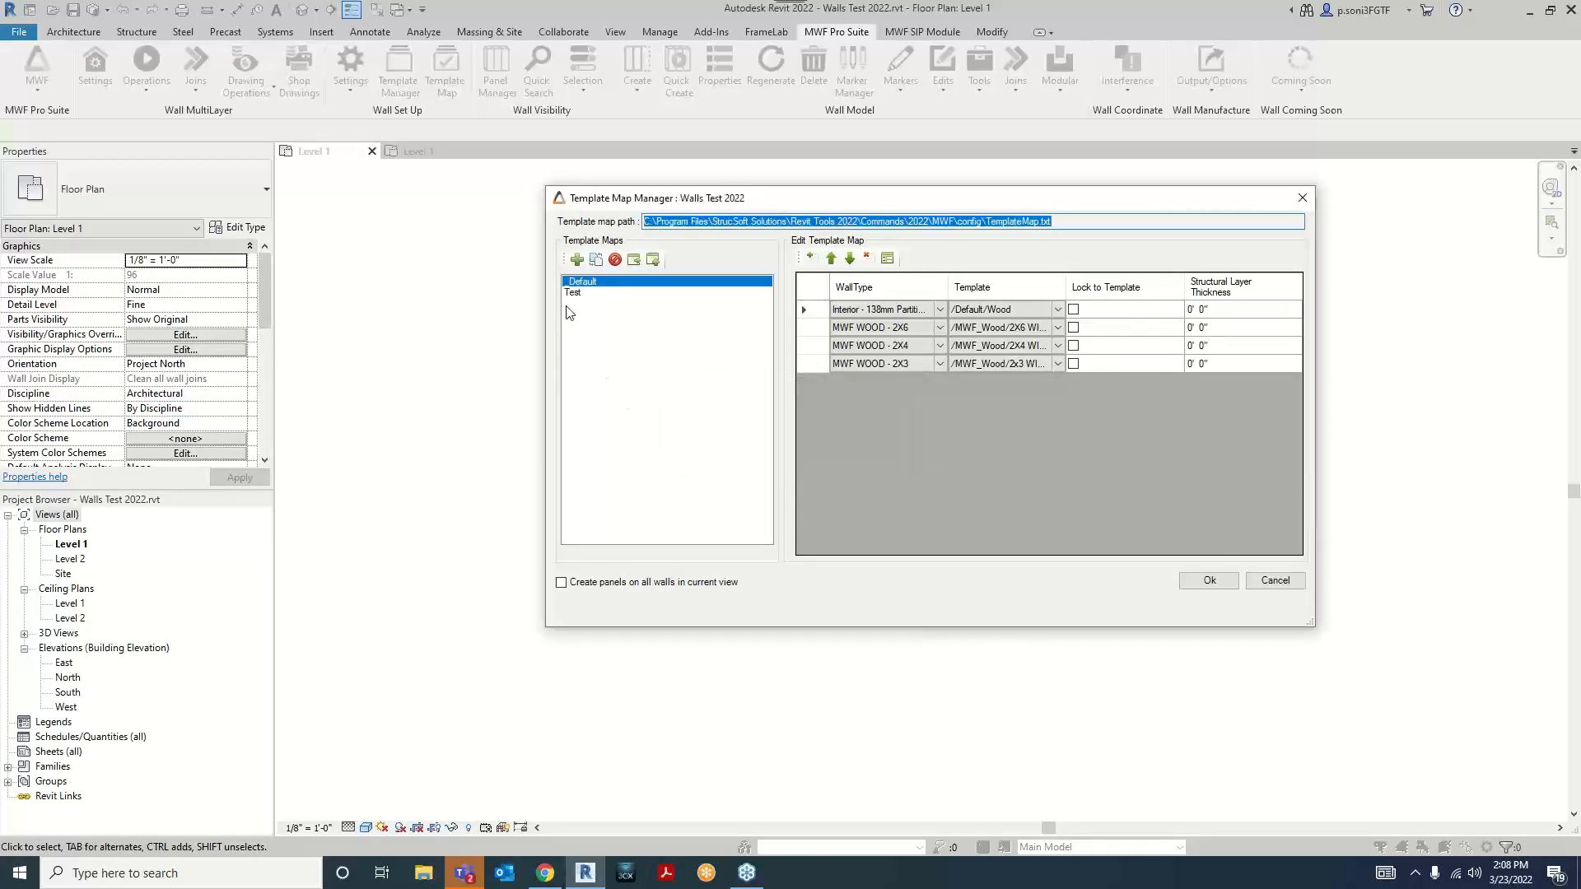
Step: In the Test map, add an entry assigning the Interior - 3 1/8" Partition wall type to the MWF_Wood/2x3 template
{"action": "left_click", "coordinate": [586, 295]}
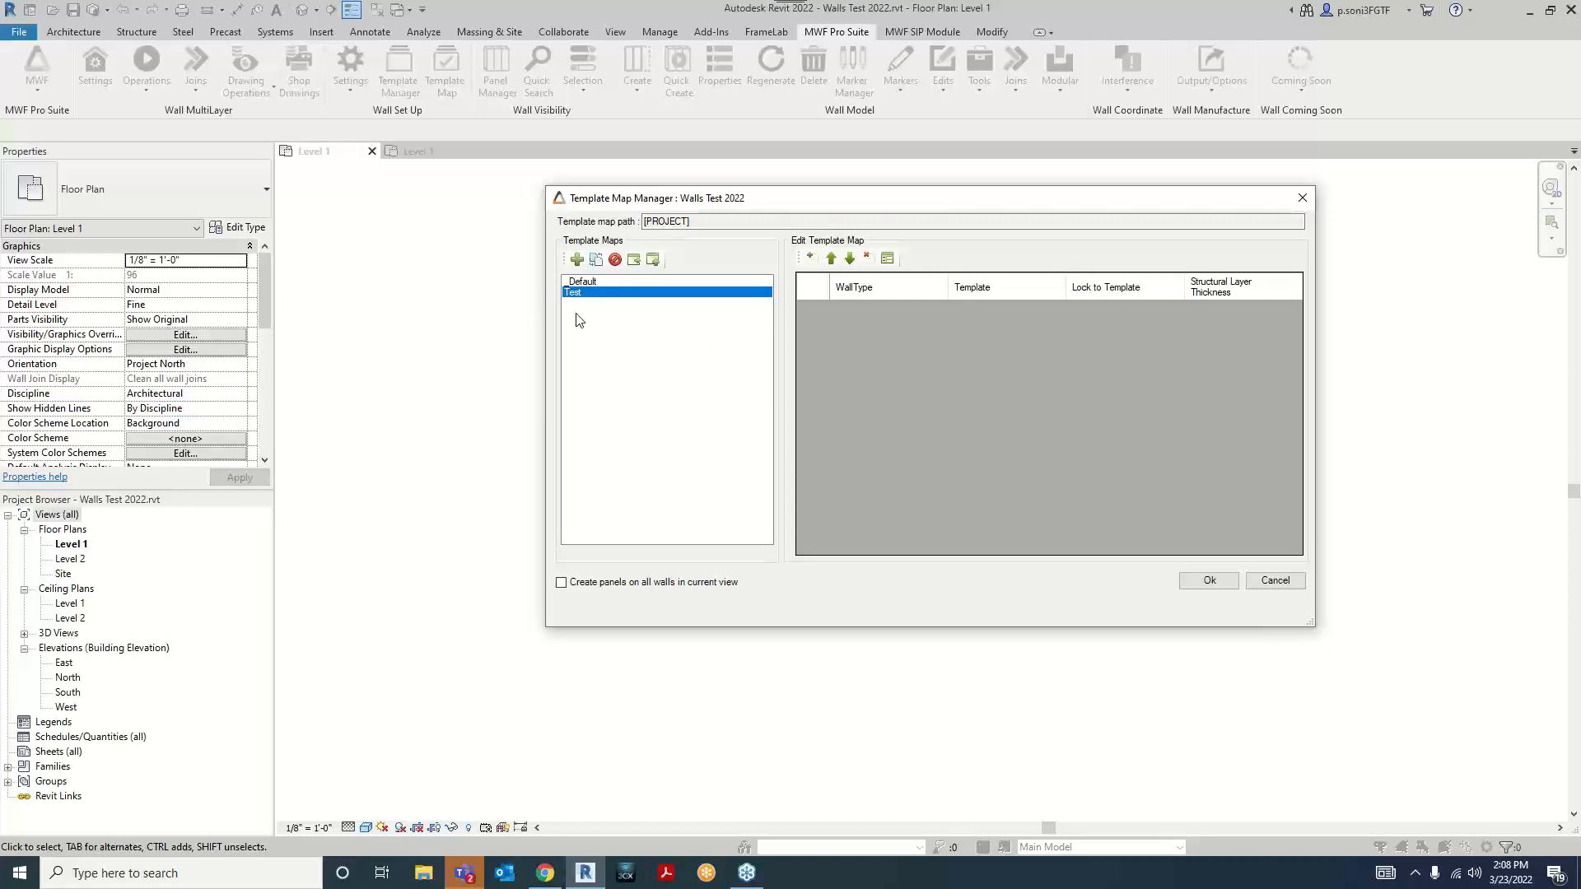
{"action": "left_click", "coordinate": [812, 258]}
{"action": "left_click", "coordinate": [940, 311]}
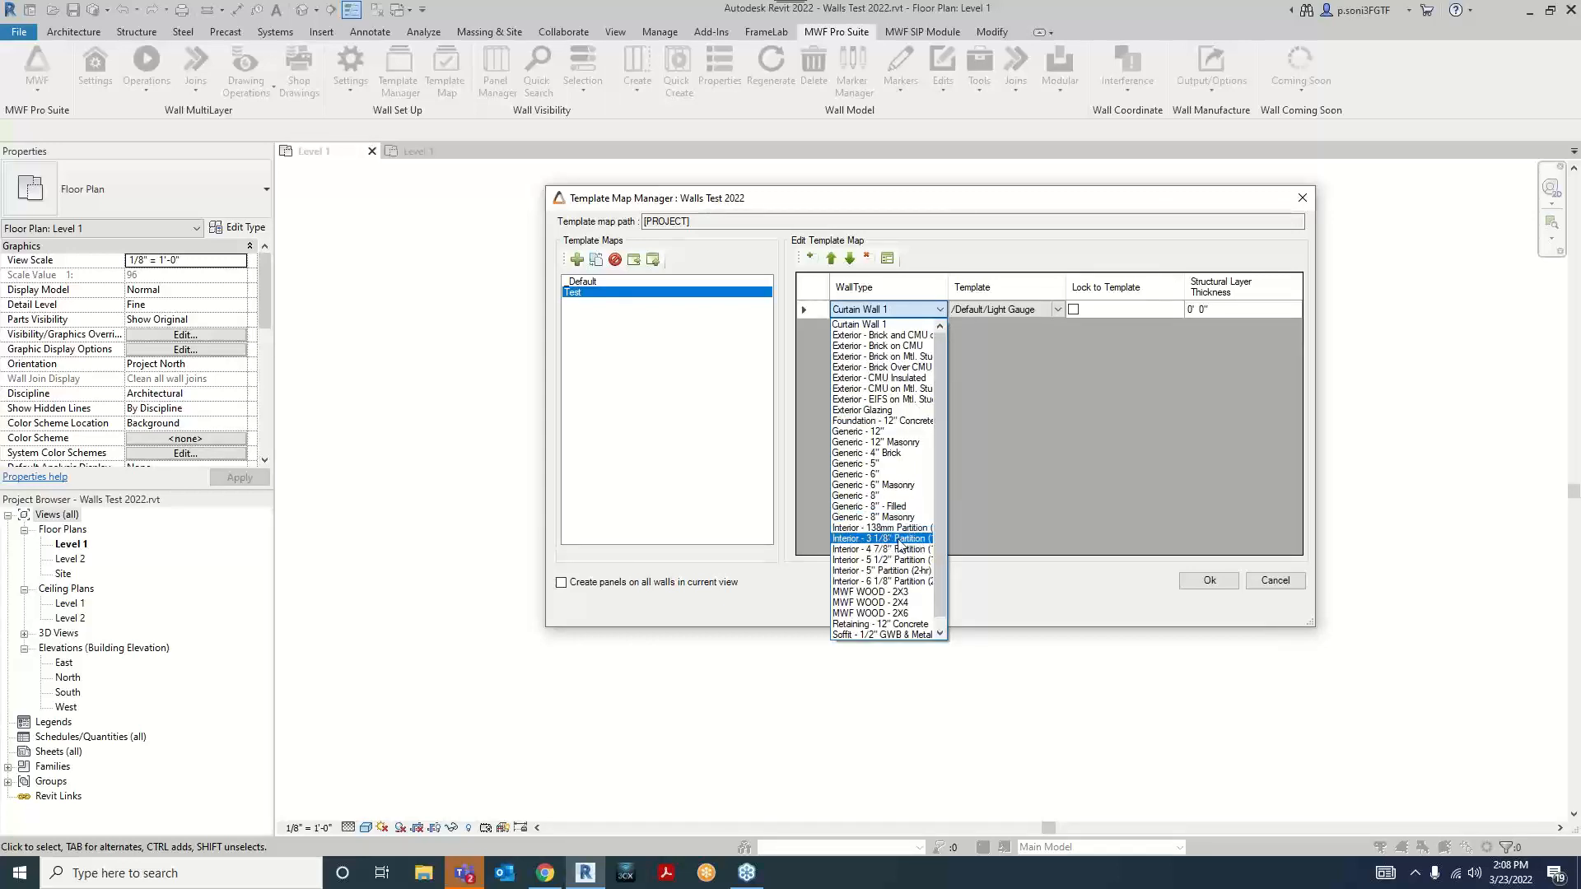
{"action": "left_click", "coordinate": [900, 540]}
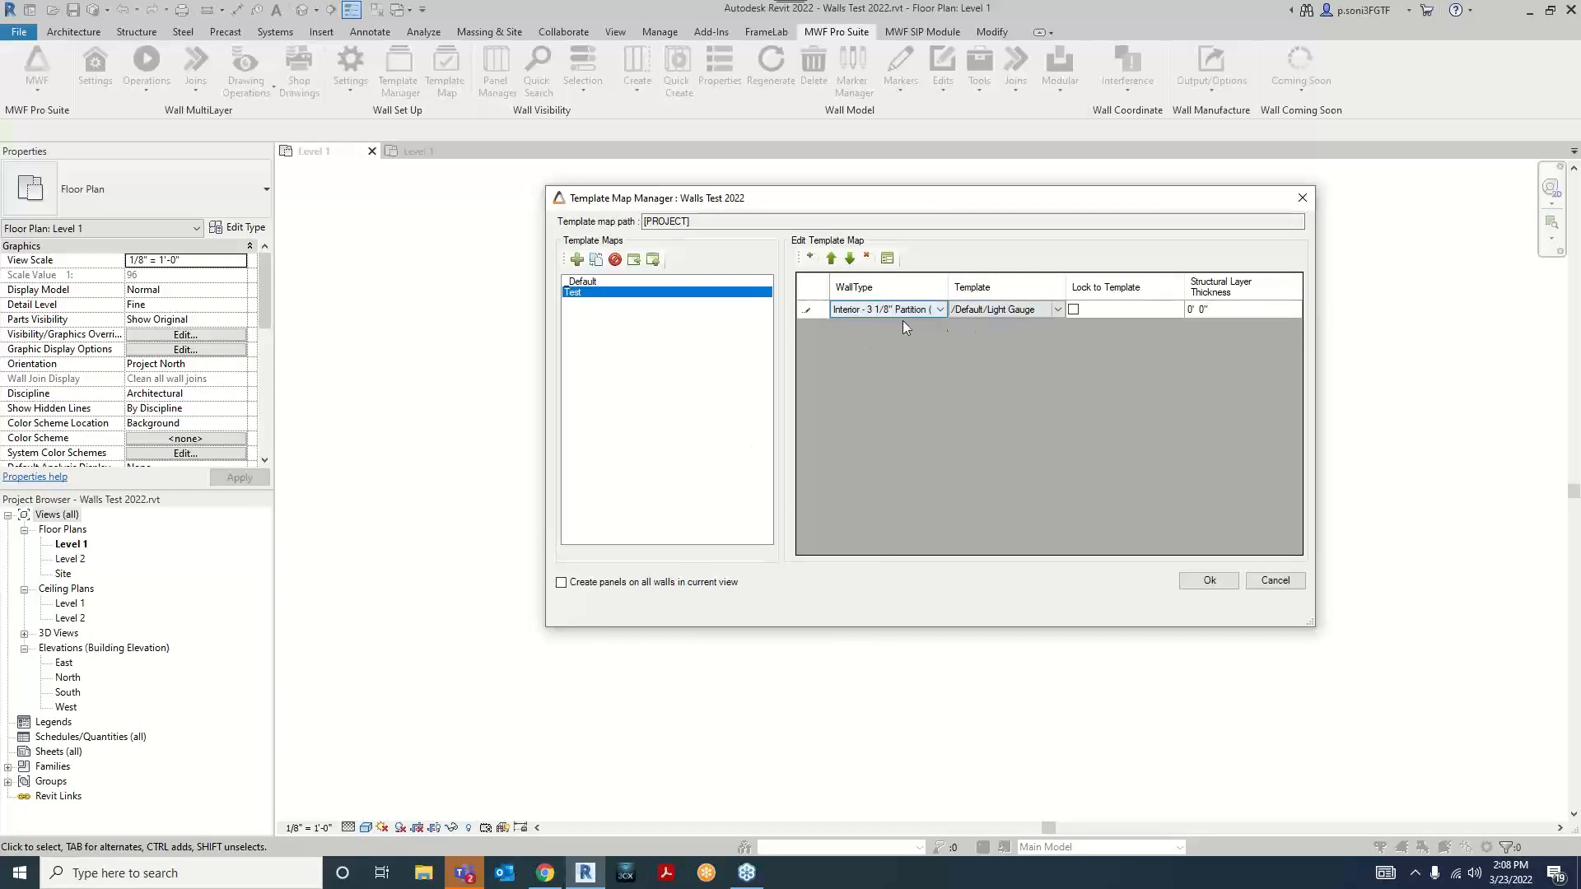
{"action": "left_click", "coordinate": [1056, 311]}
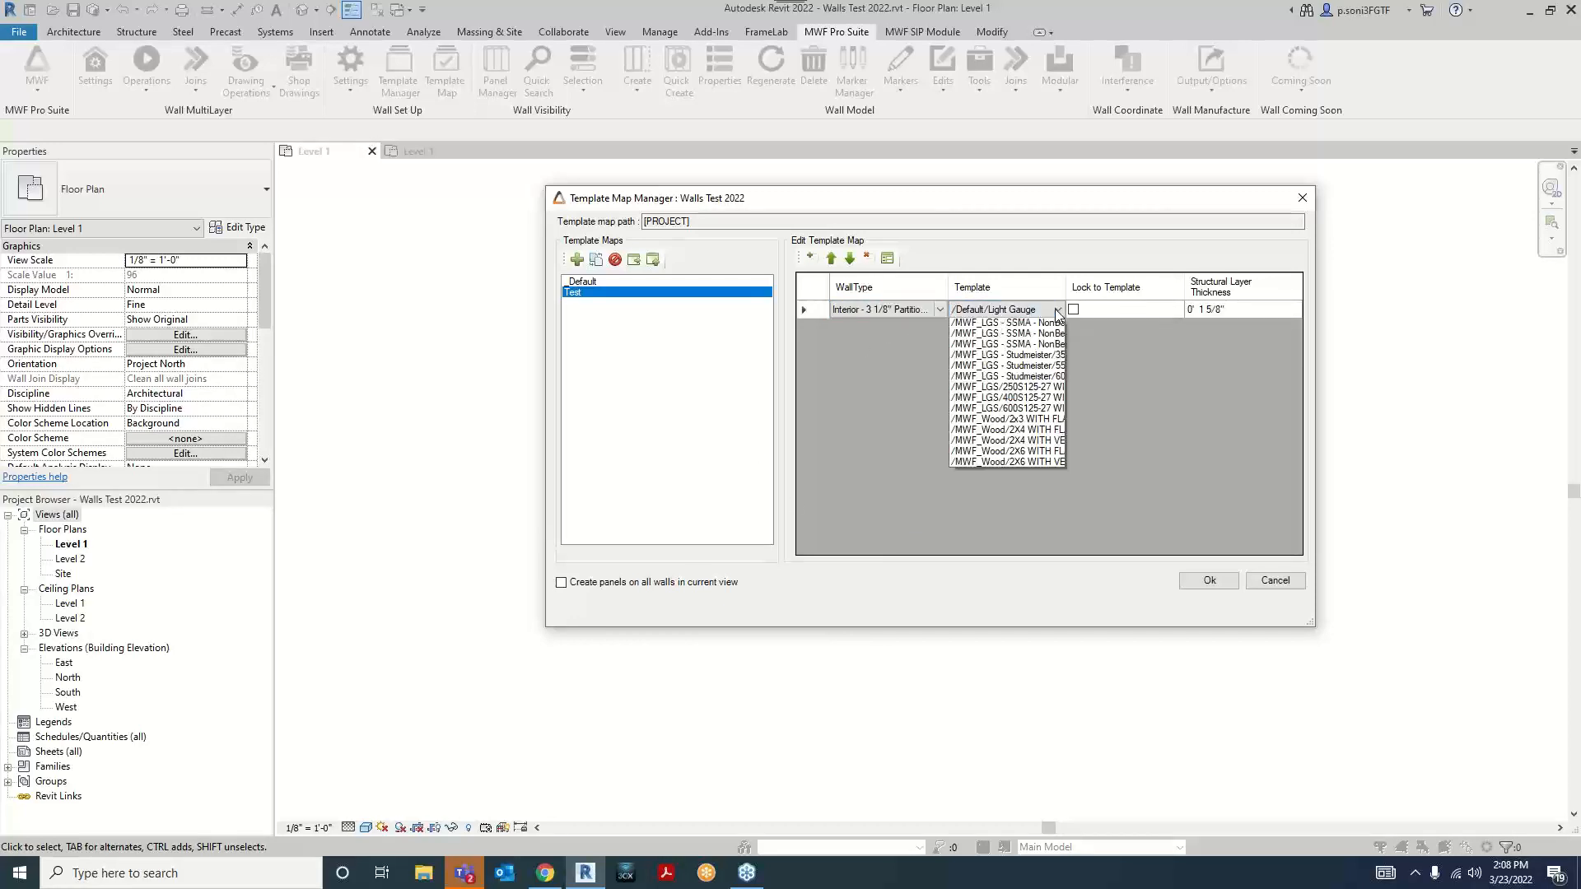
{"action": "left_click", "coordinate": [1021, 495]}
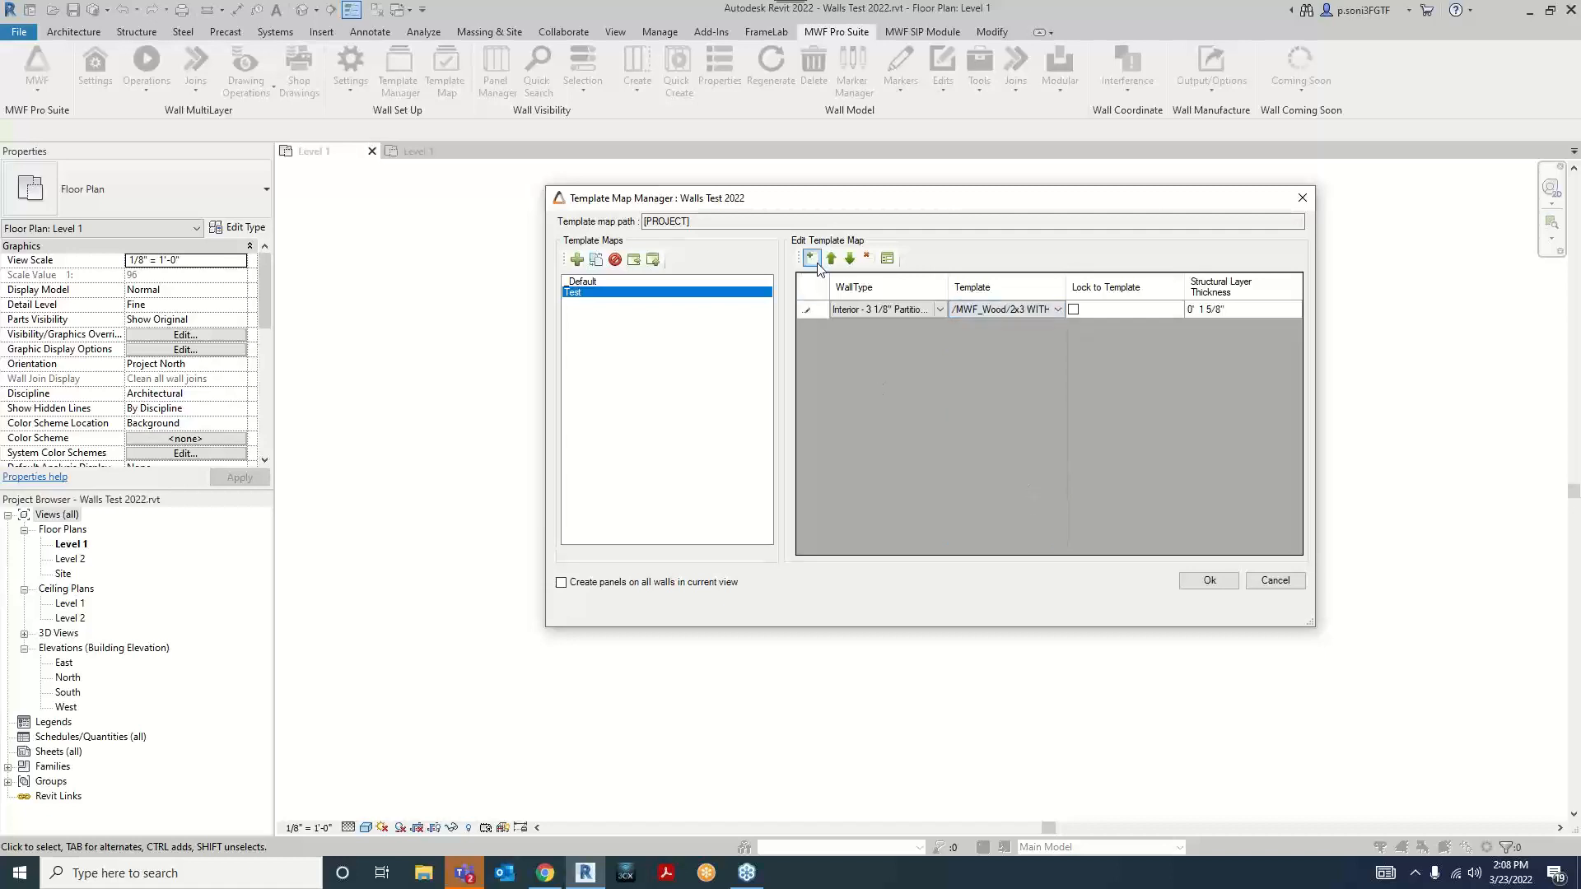
Step: Add a map entry assigning the Generic - 4" Brick wall type to the MWF_Wood/2X4 WITH FL... template
{"action": "left_click", "coordinate": [810, 258]}
{"action": "left_click", "coordinate": [939, 329]}
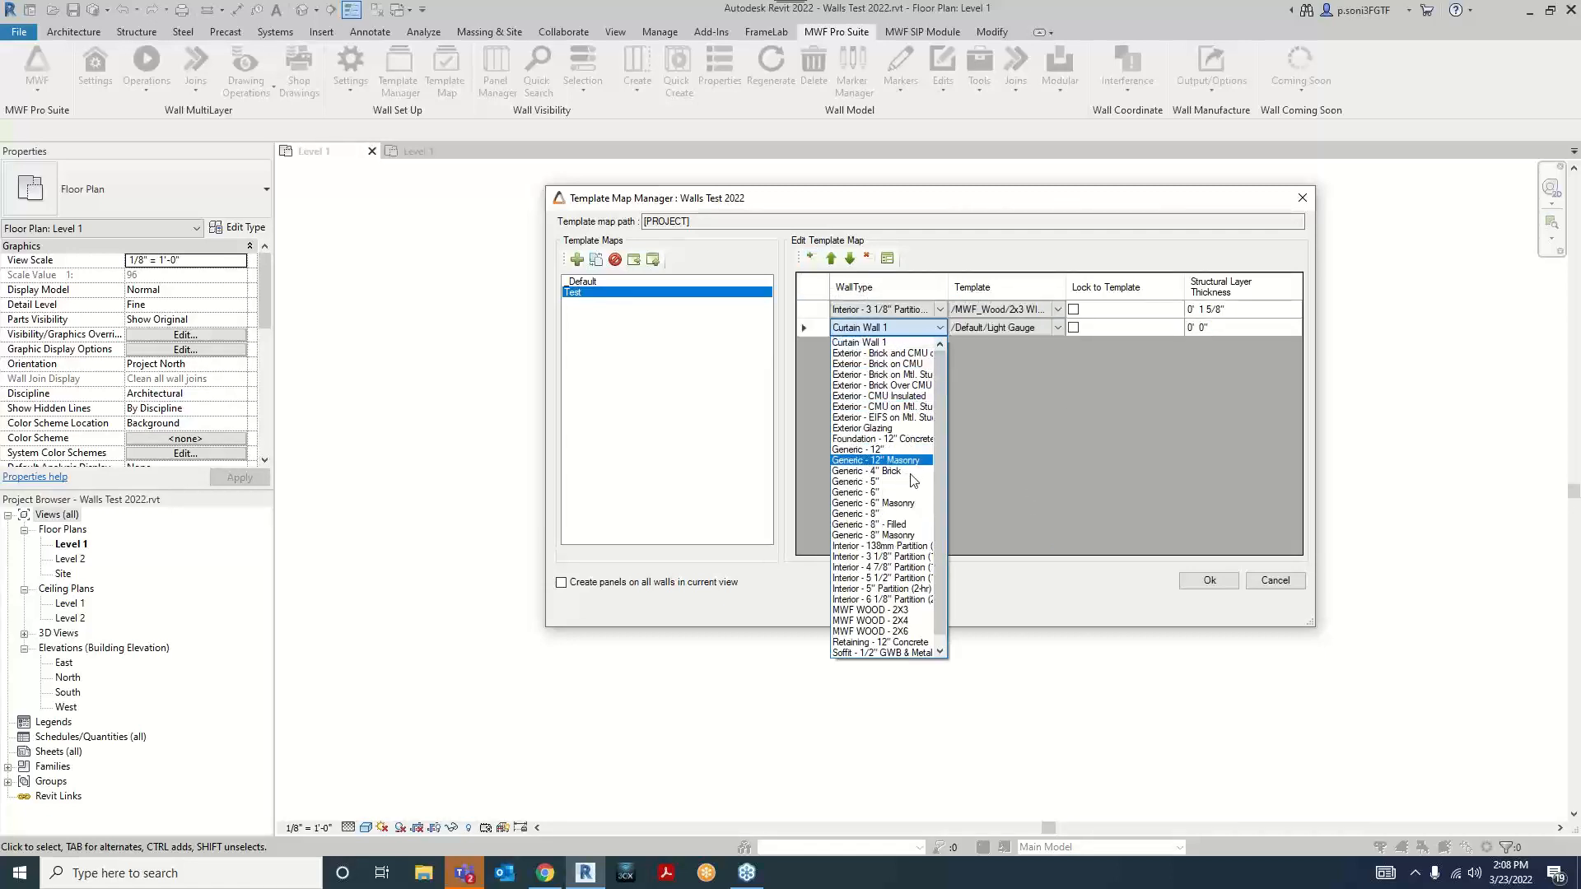
{"action": "left_click", "coordinate": [872, 471]}
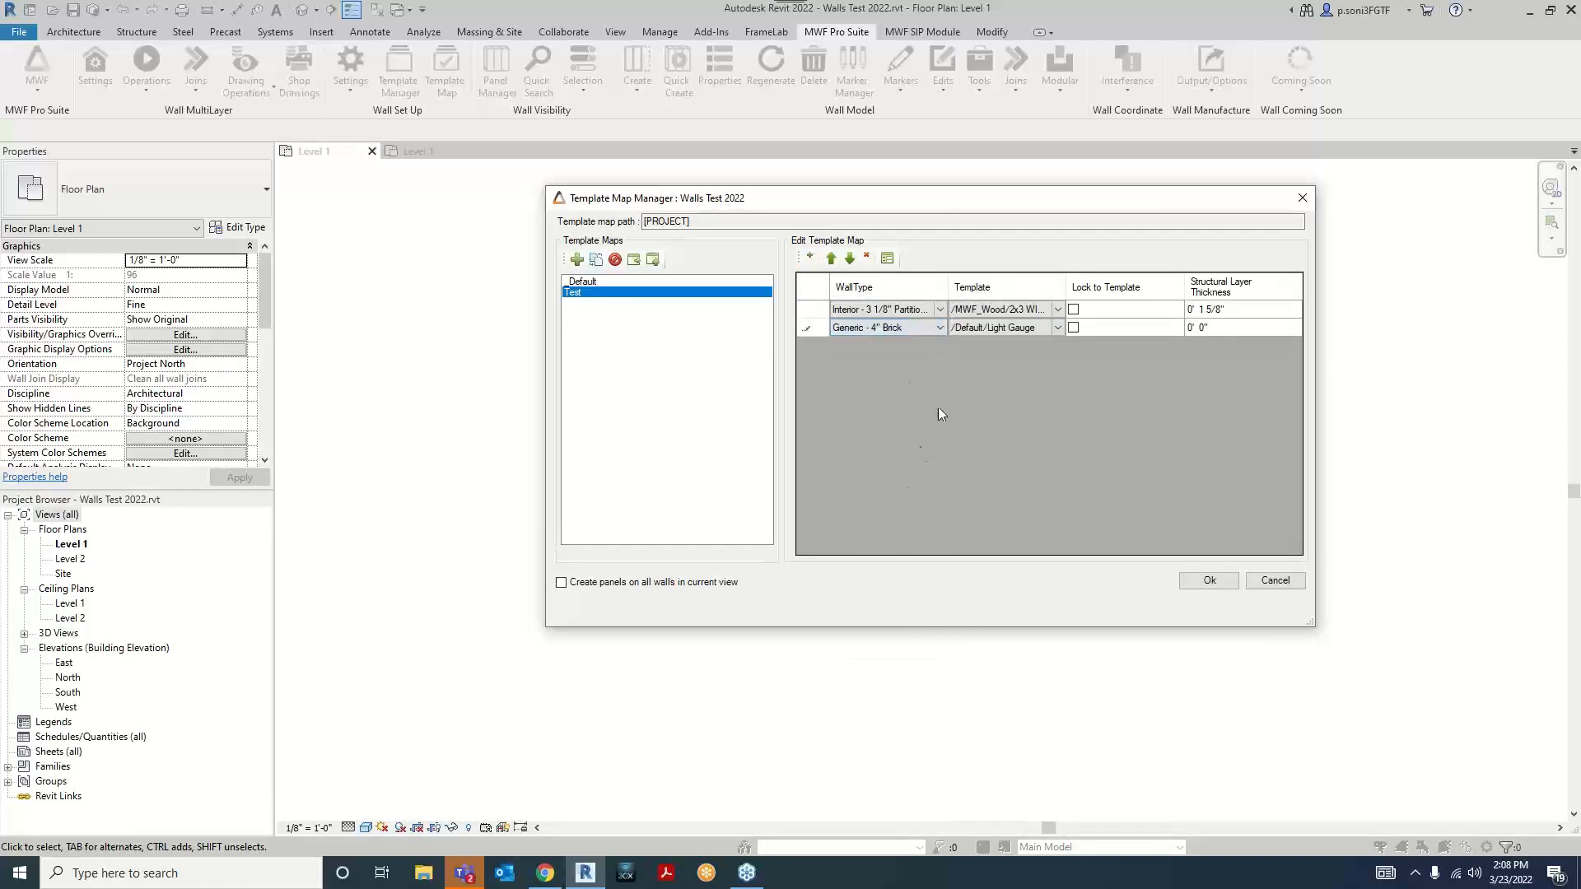
{"action": "left_click", "coordinate": [1057, 329]}
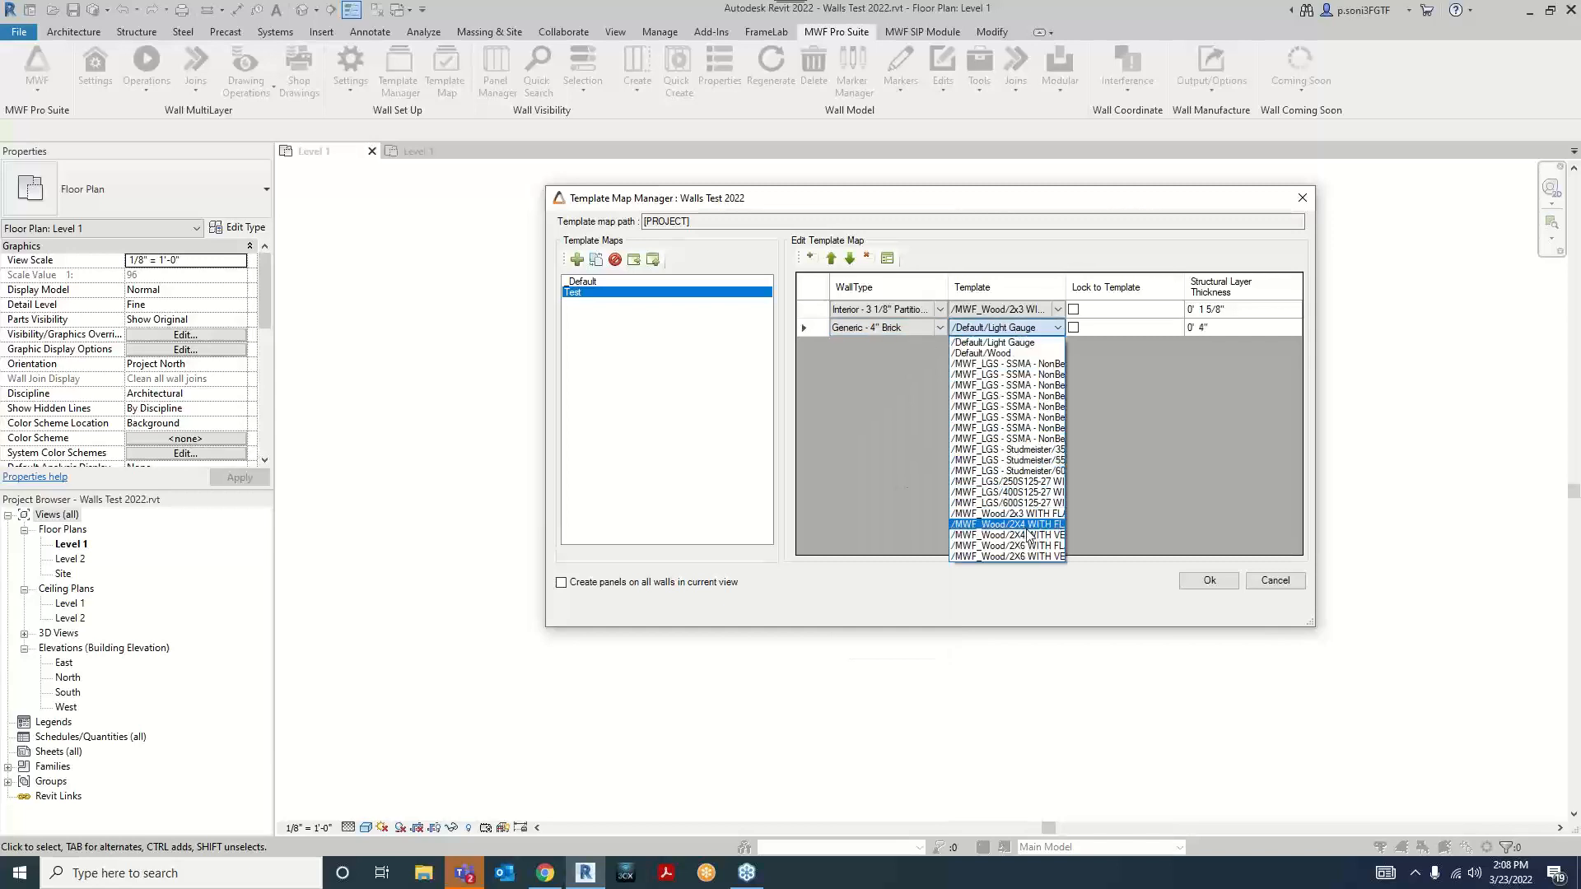
{"action": "left_click", "coordinate": [1005, 527]}
Step: Add a map entry assigning the Generic - 6" wall type to an MWF_Wood/2X6 template
{"action": "left_click", "coordinate": [810, 257]}
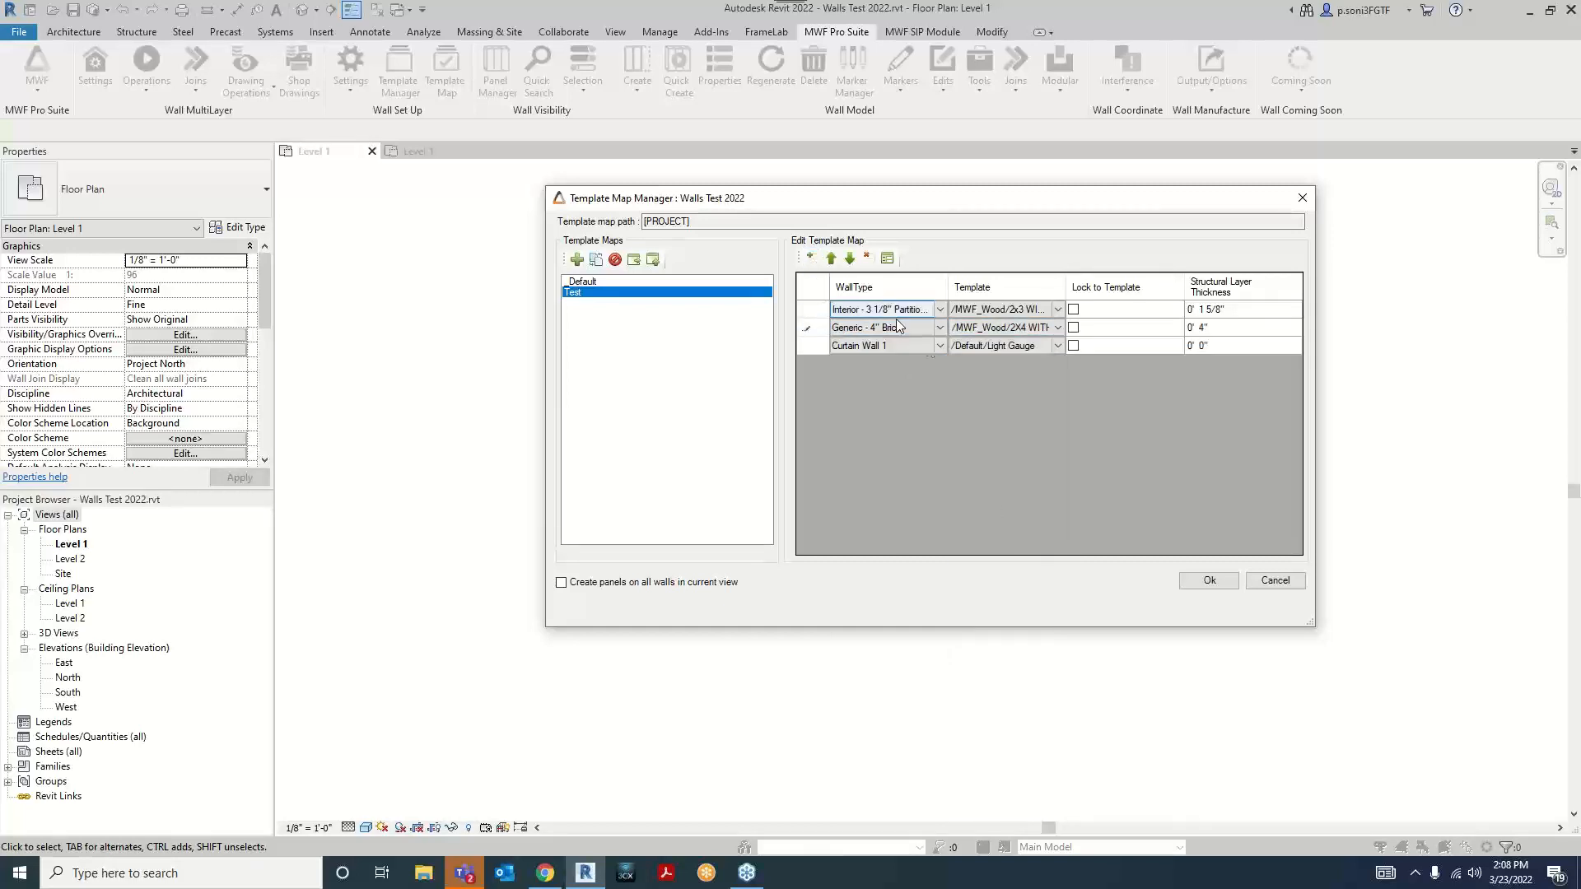
{"action": "left_click", "coordinate": [940, 346]}
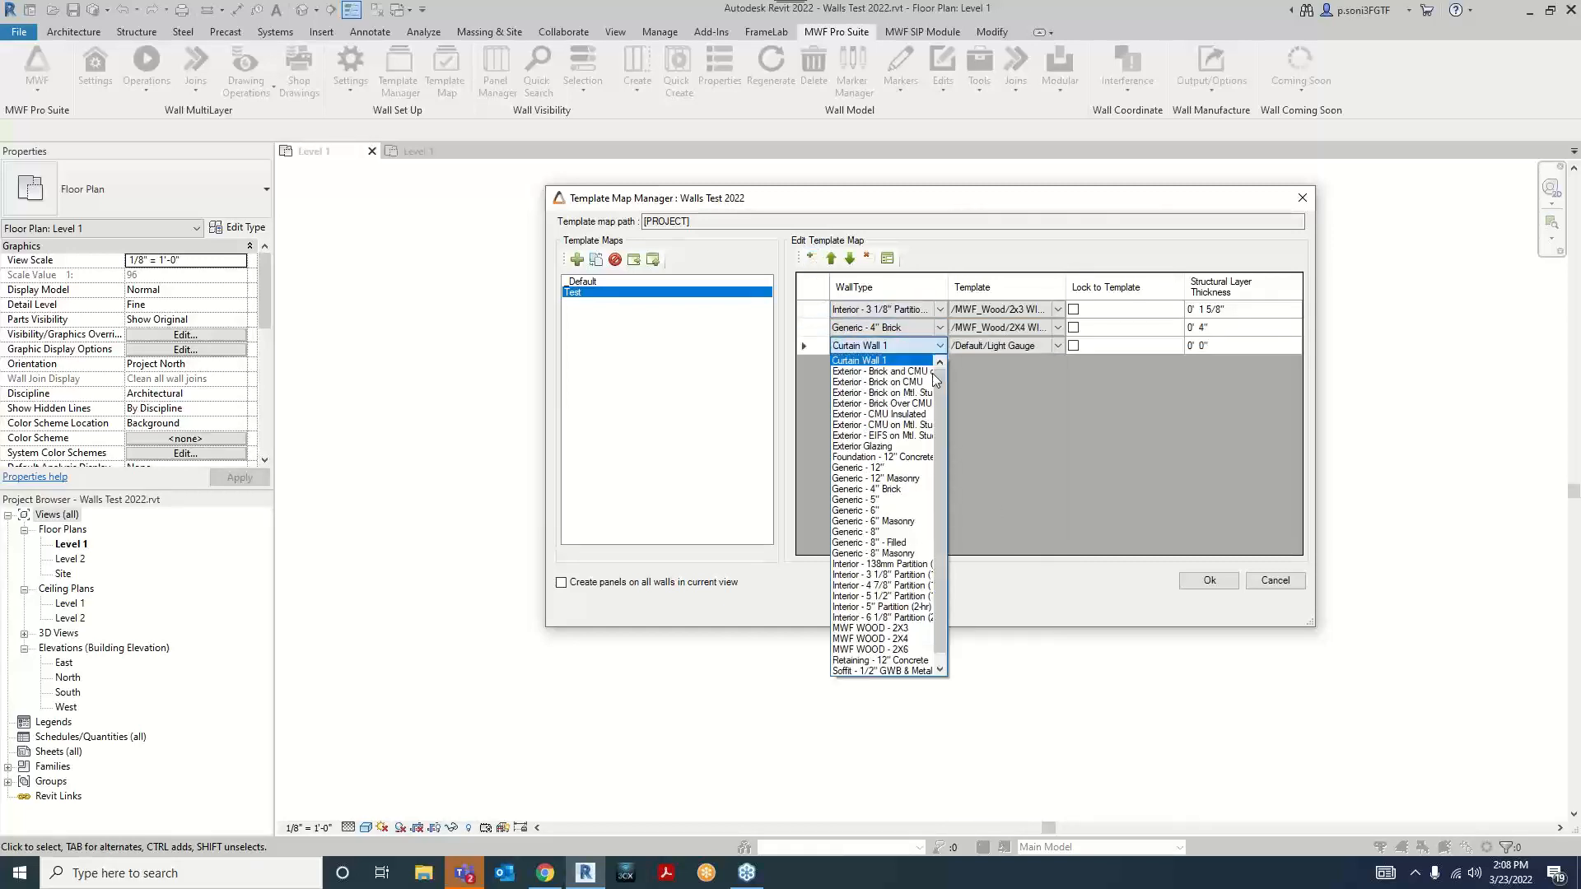
{"action": "left_click", "coordinate": [873, 512]}
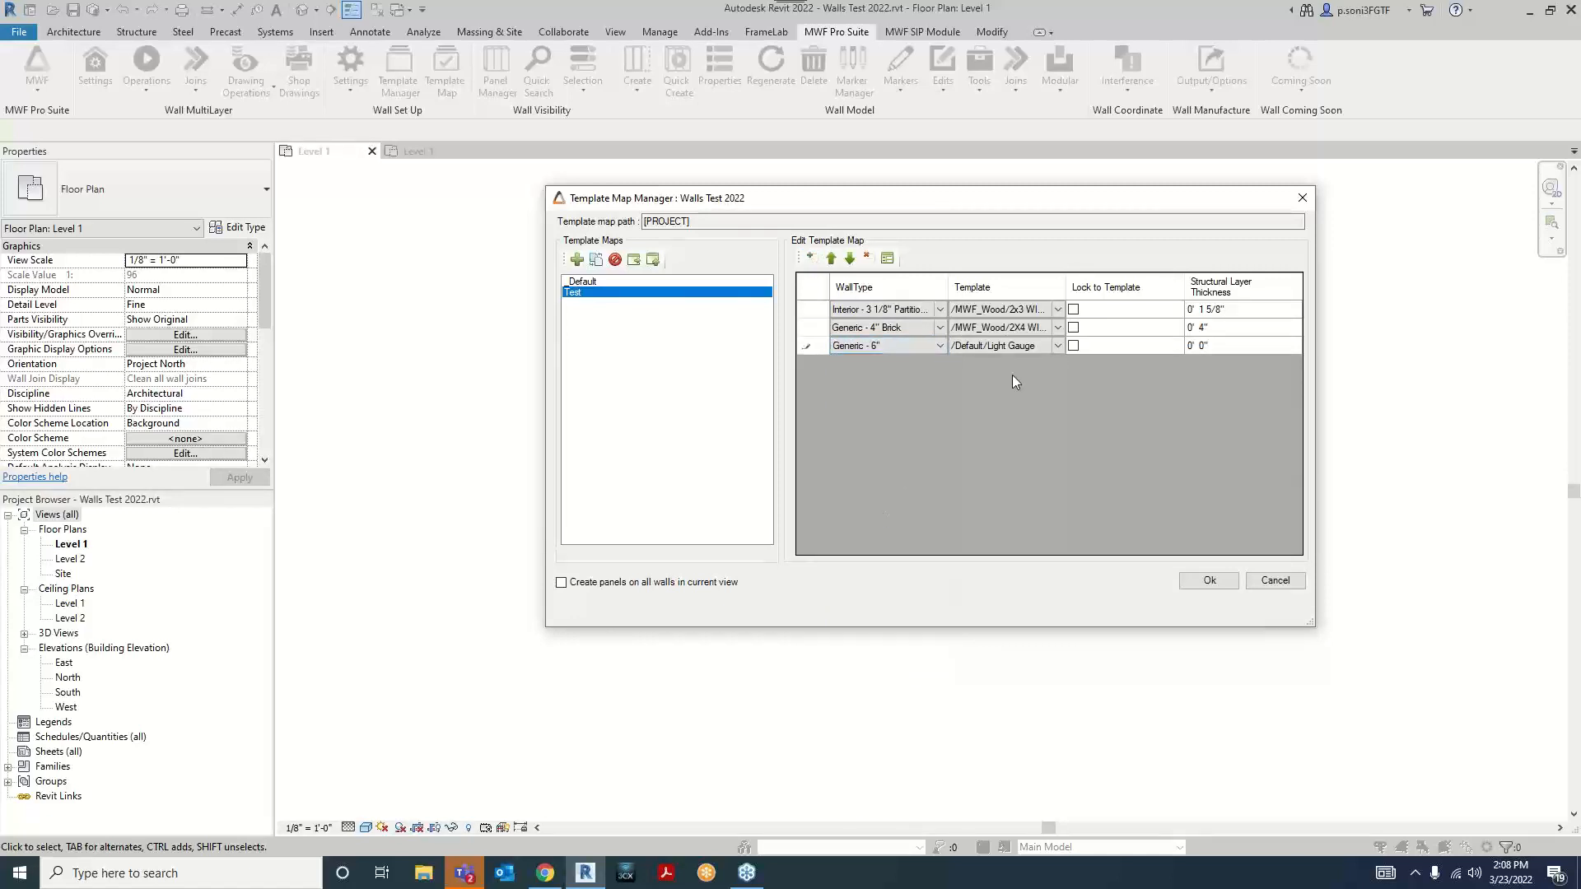
{"action": "left_click", "coordinate": [1057, 345]}
{"action": "left_click", "coordinate": [1000, 558]}
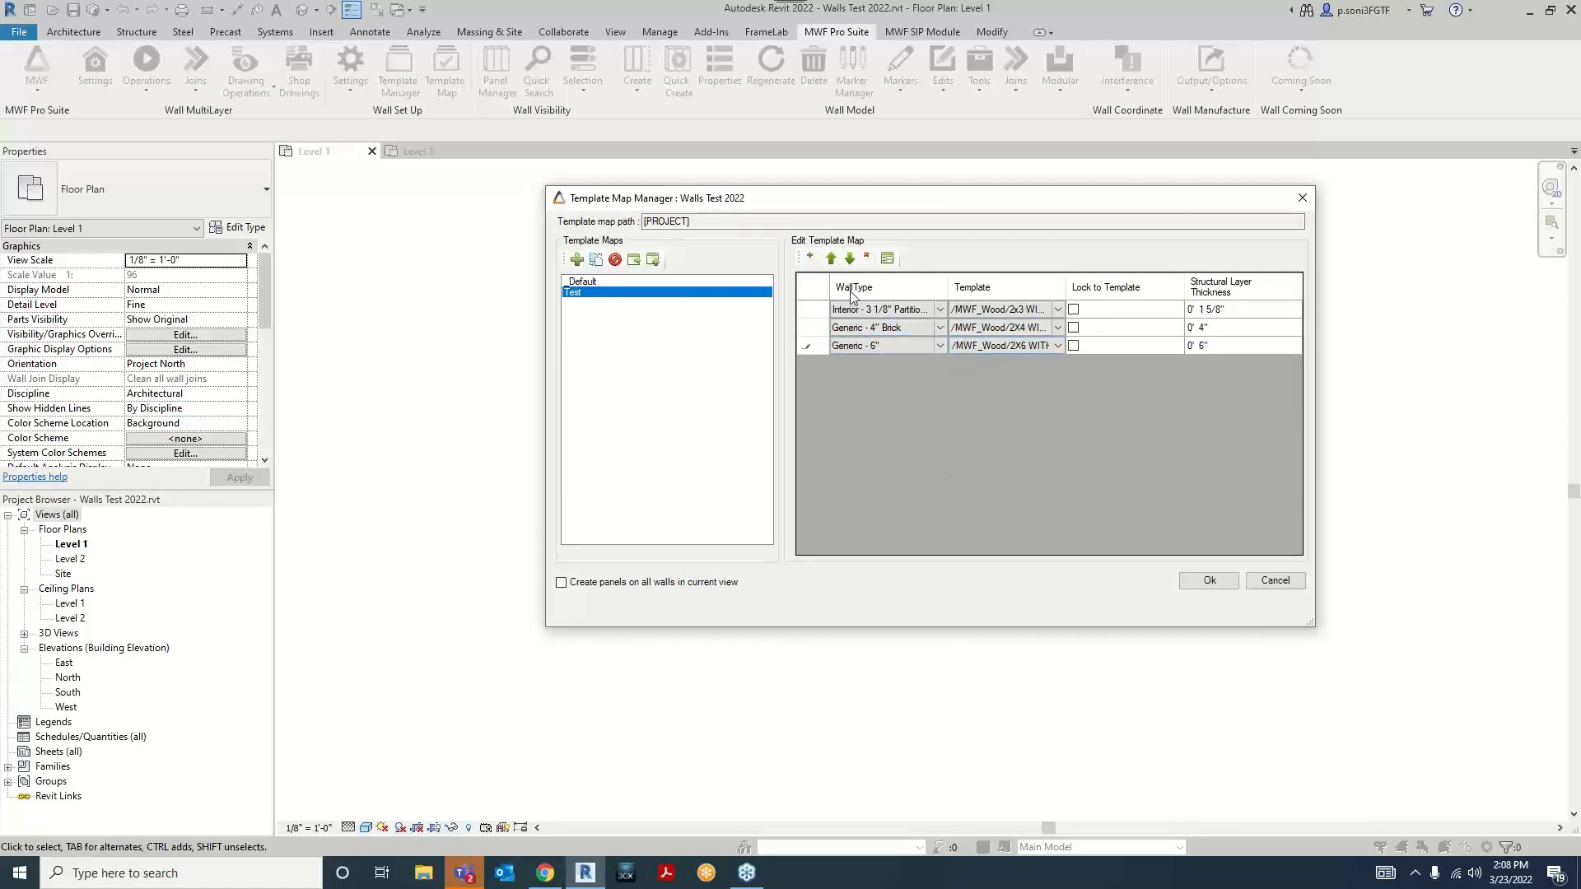
Step: Add a map entry assigning the Exterior - Brick on Mtl. Stud wall type to the MWF_Wood/2X6 WITH VE... template
{"action": "left_click", "coordinate": [810, 259]}
{"action": "left_click", "coordinate": [939, 364]}
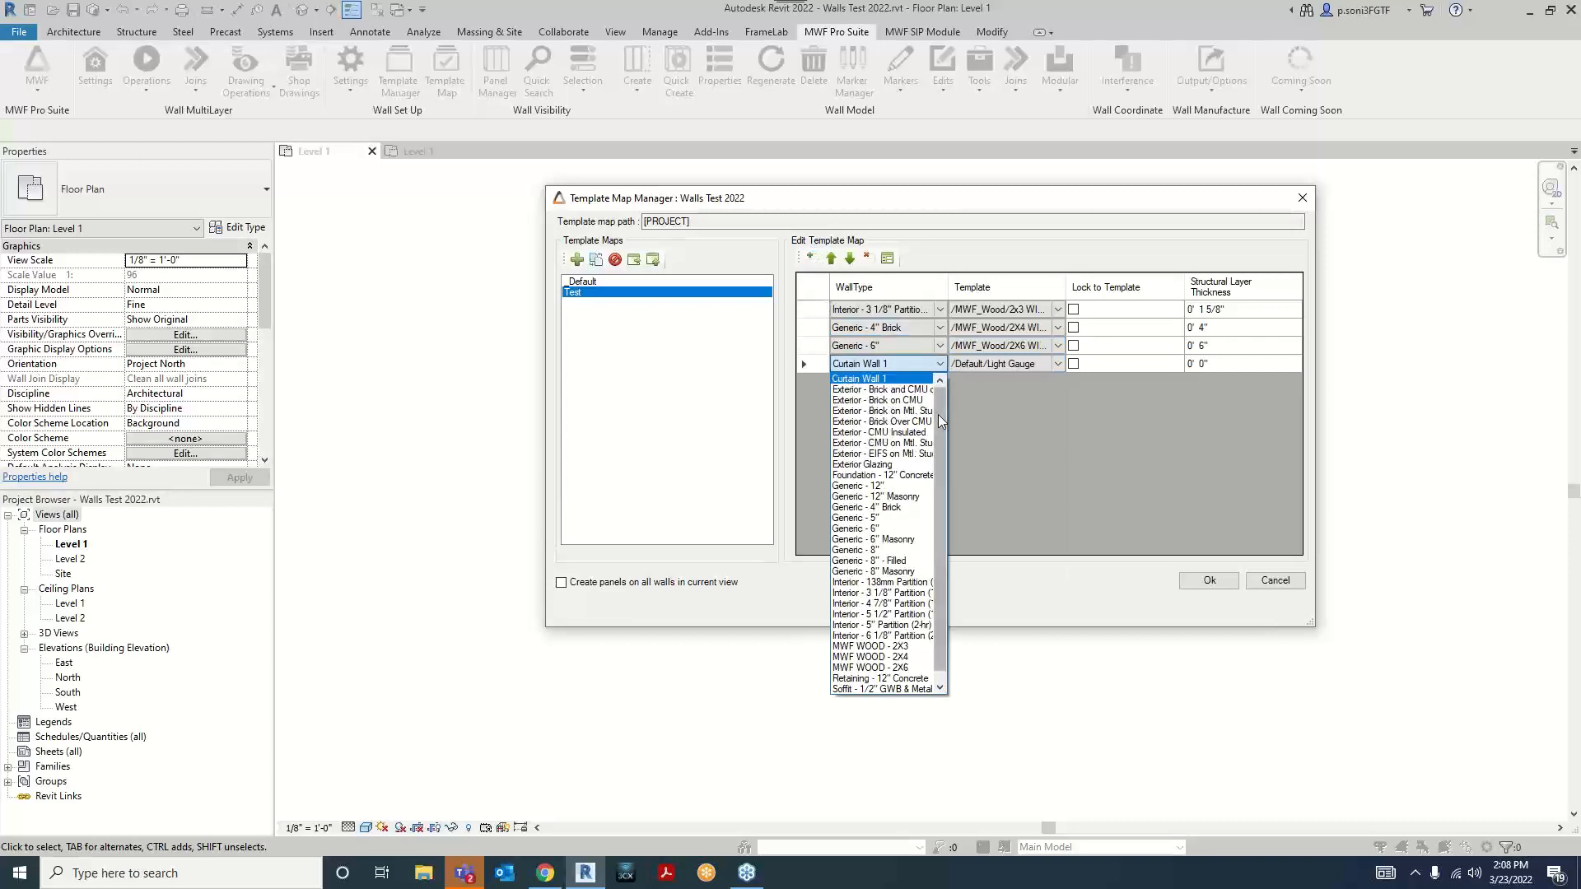
{"action": "left_click", "coordinate": [881, 410]}
{"action": "left_click", "coordinate": [1057, 365]}
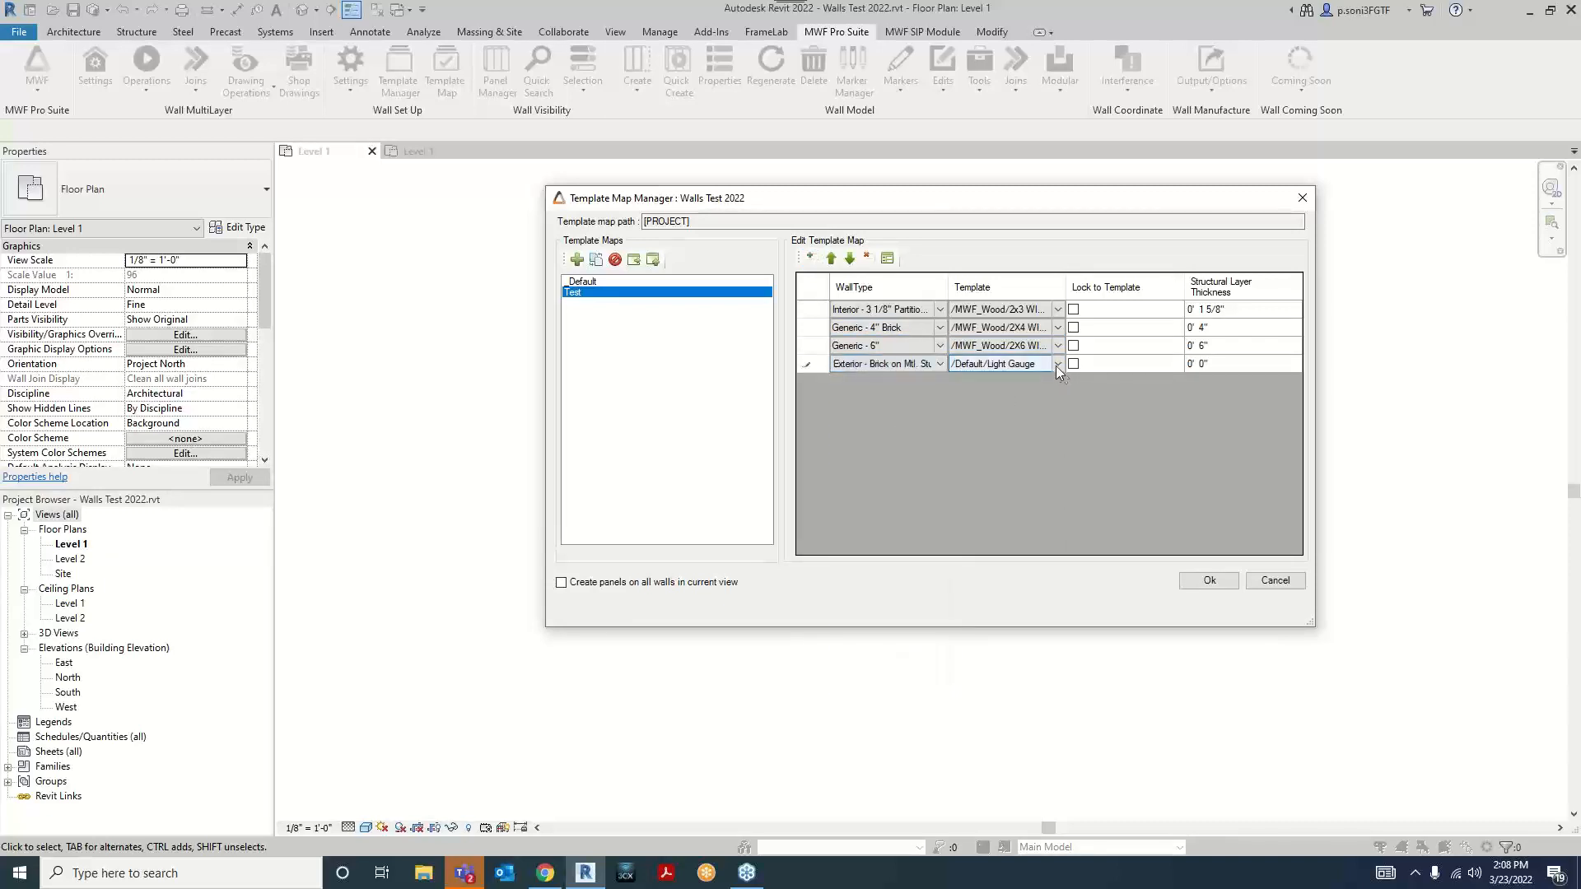
{"action": "left_click", "coordinate": [1057, 364]}
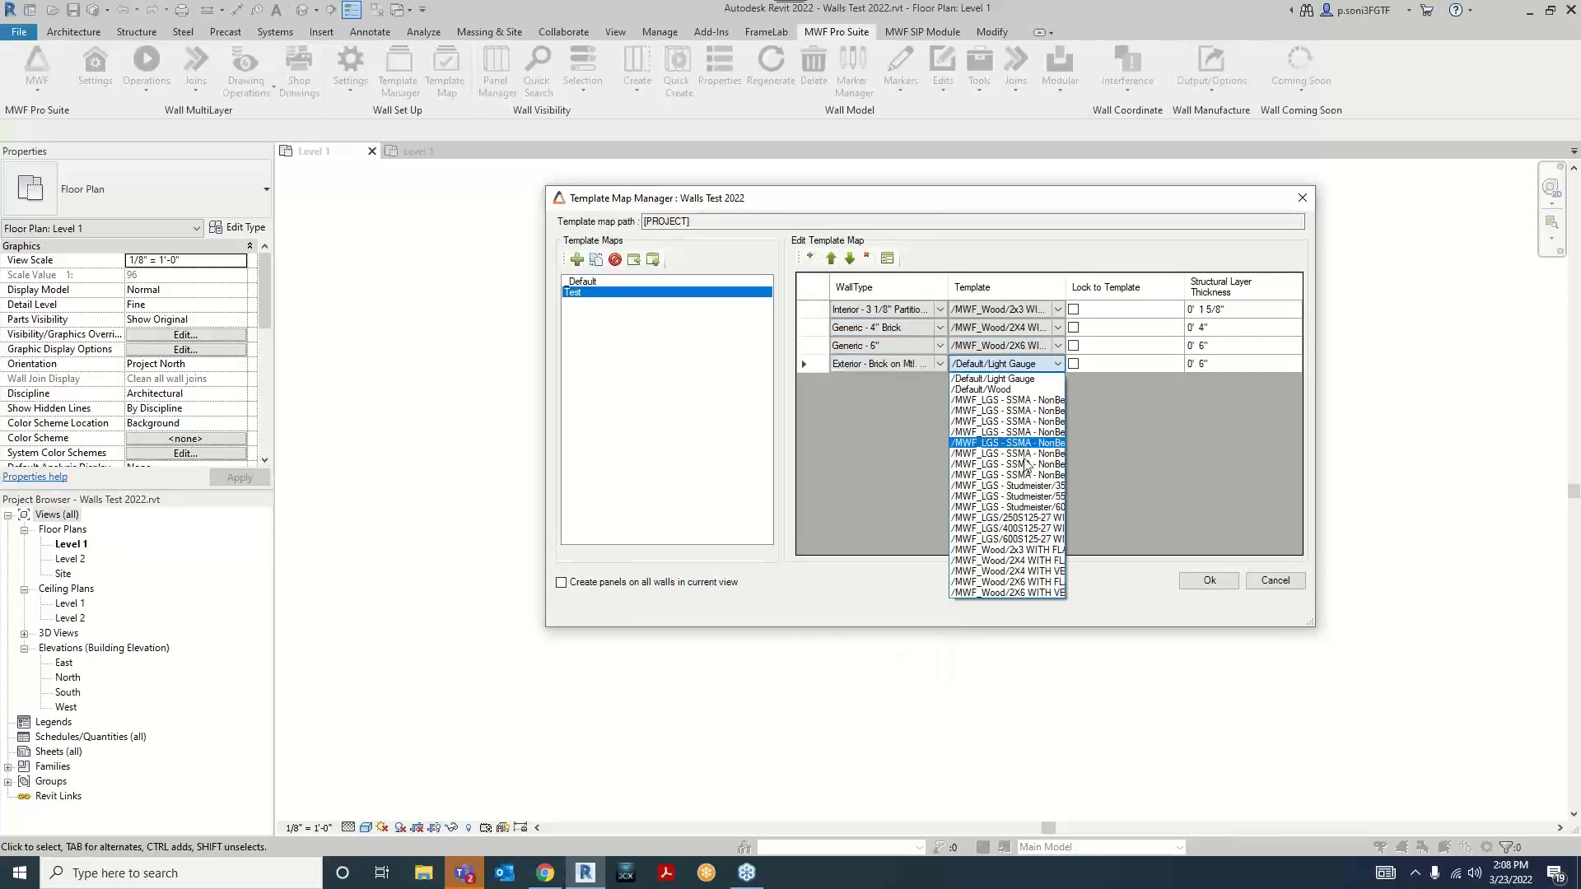
{"action": "left_click", "coordinate": [1026, 593]}
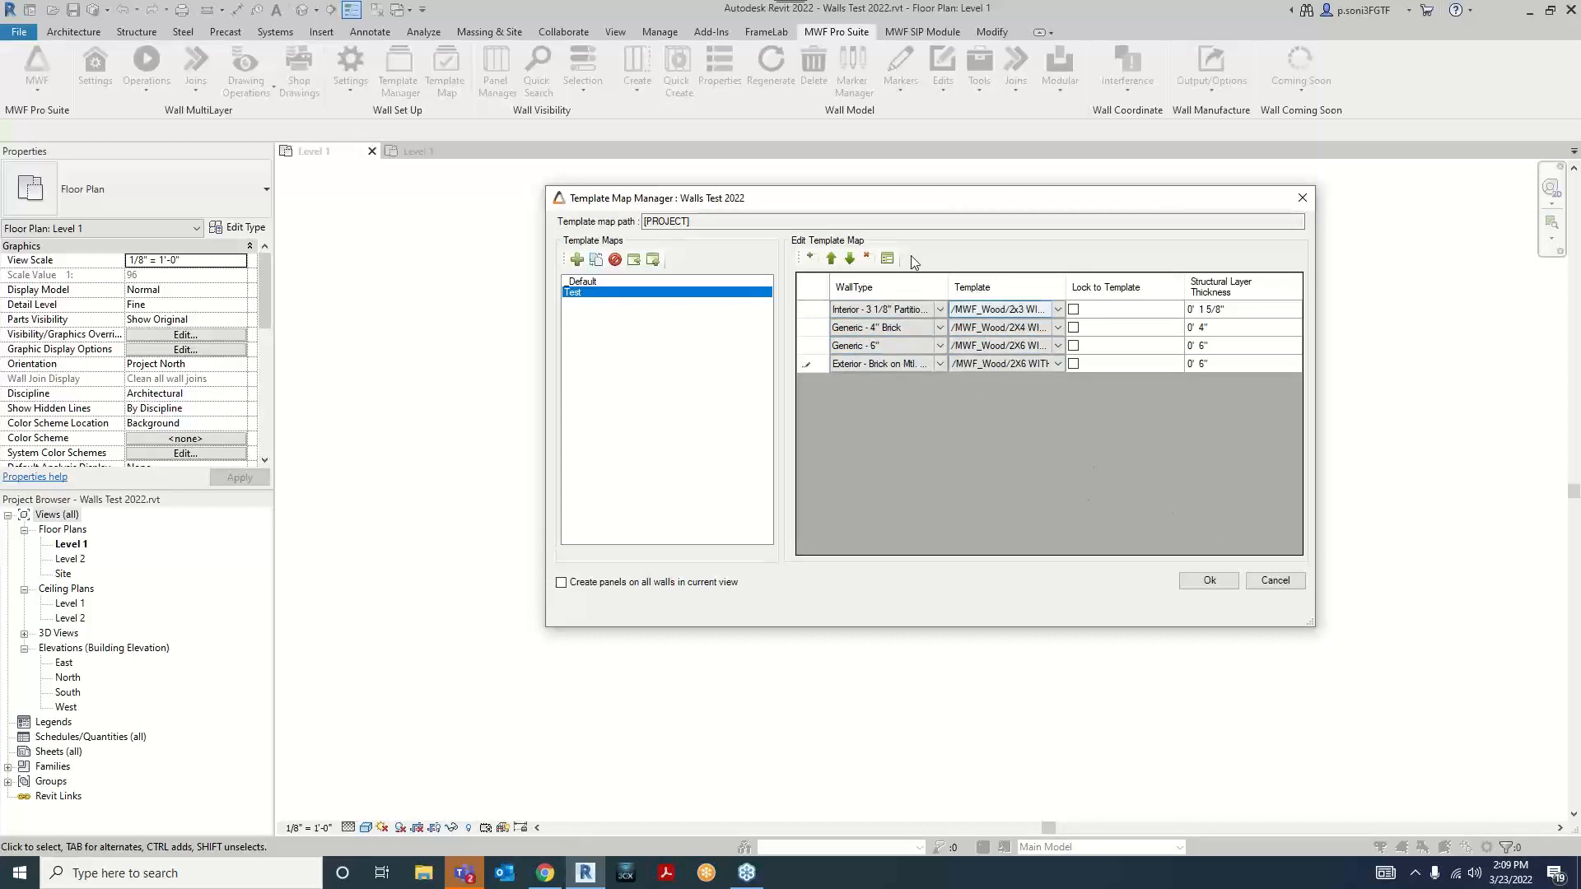
Step: Save the template map and quick-create framing panels on the four parallel sample walls in the Level 1 plan
{"action": "left_click", "coordinate": [1207, 624]}
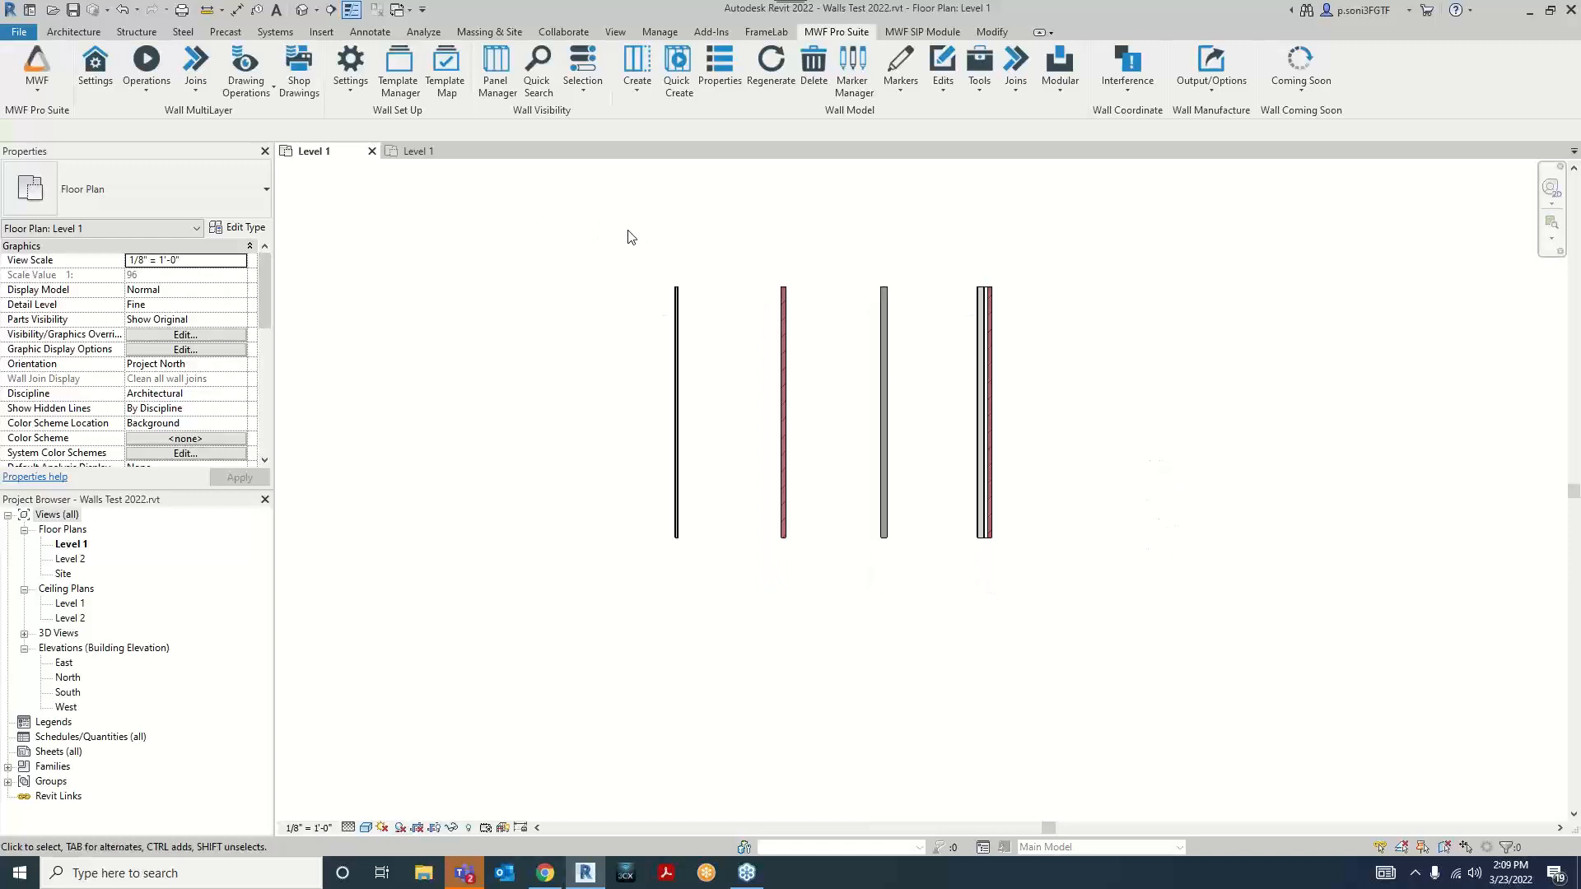
{"action": "left_click_drag", "start_coordinate": [573, 235], "coordinate": [1126, 640]}
{"action": "left_click", "coordinate": [839, 33]}
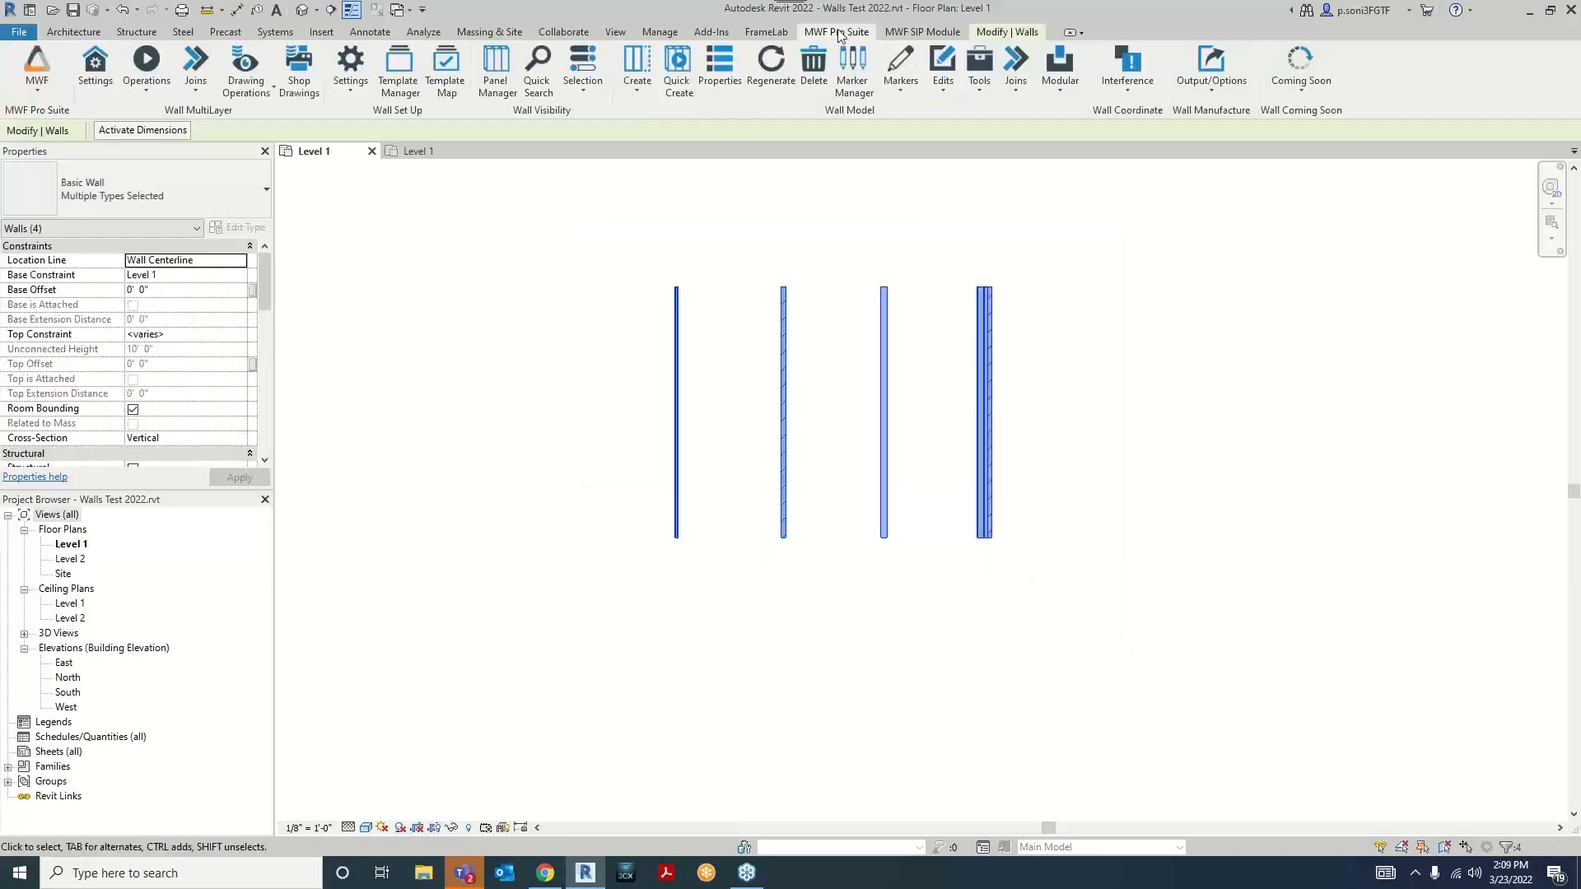
{"action": "left_click", "coordinate": [678, 92]}
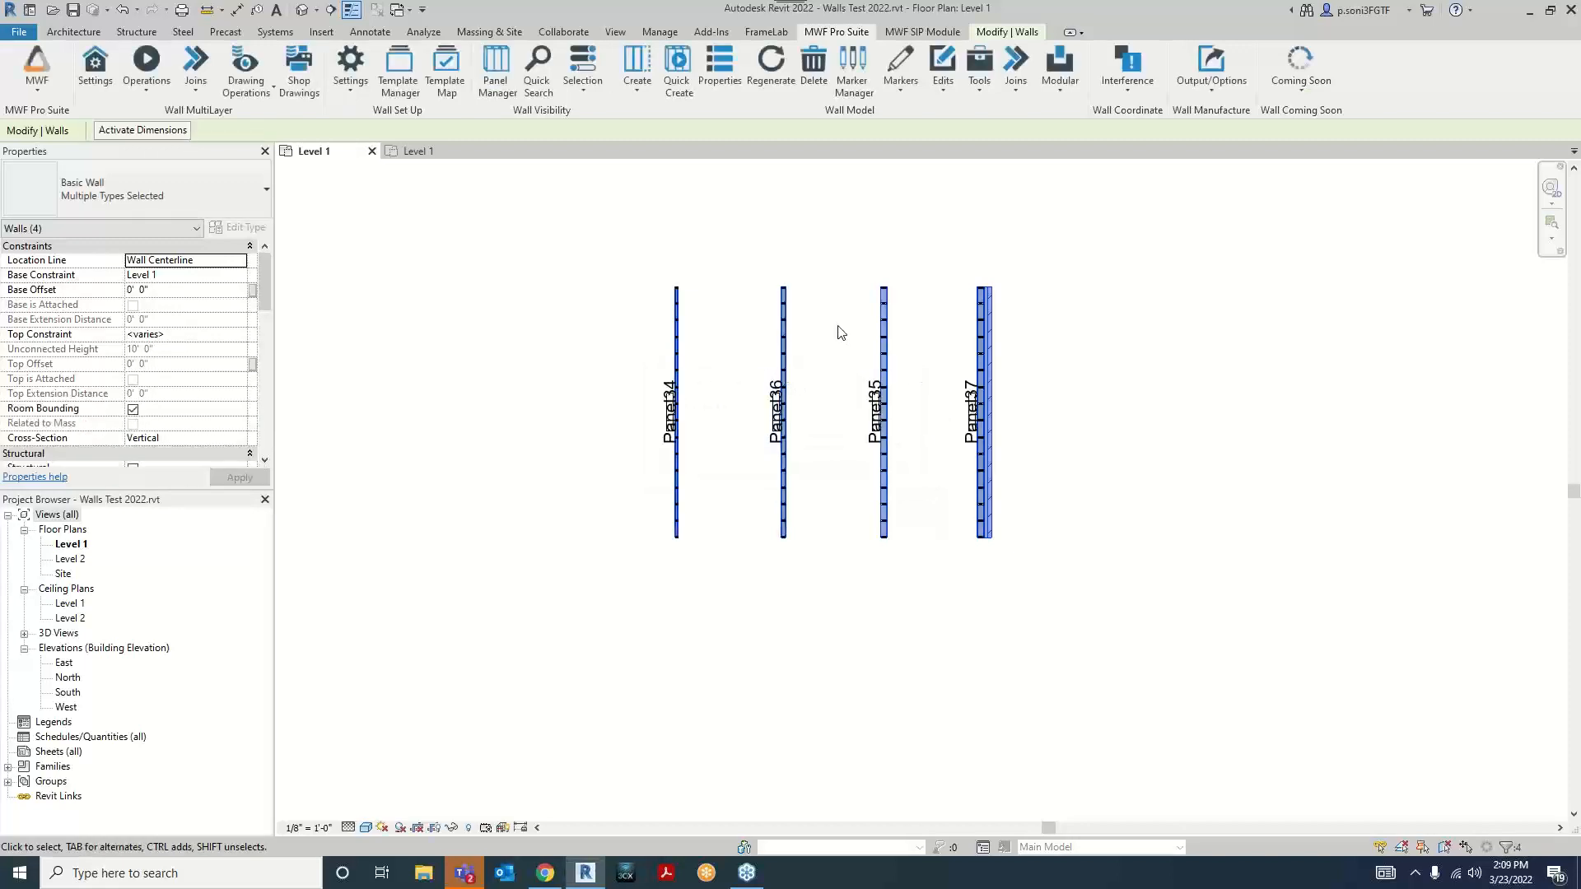
{"action": "left_click", "coordinate": [544, 256]}
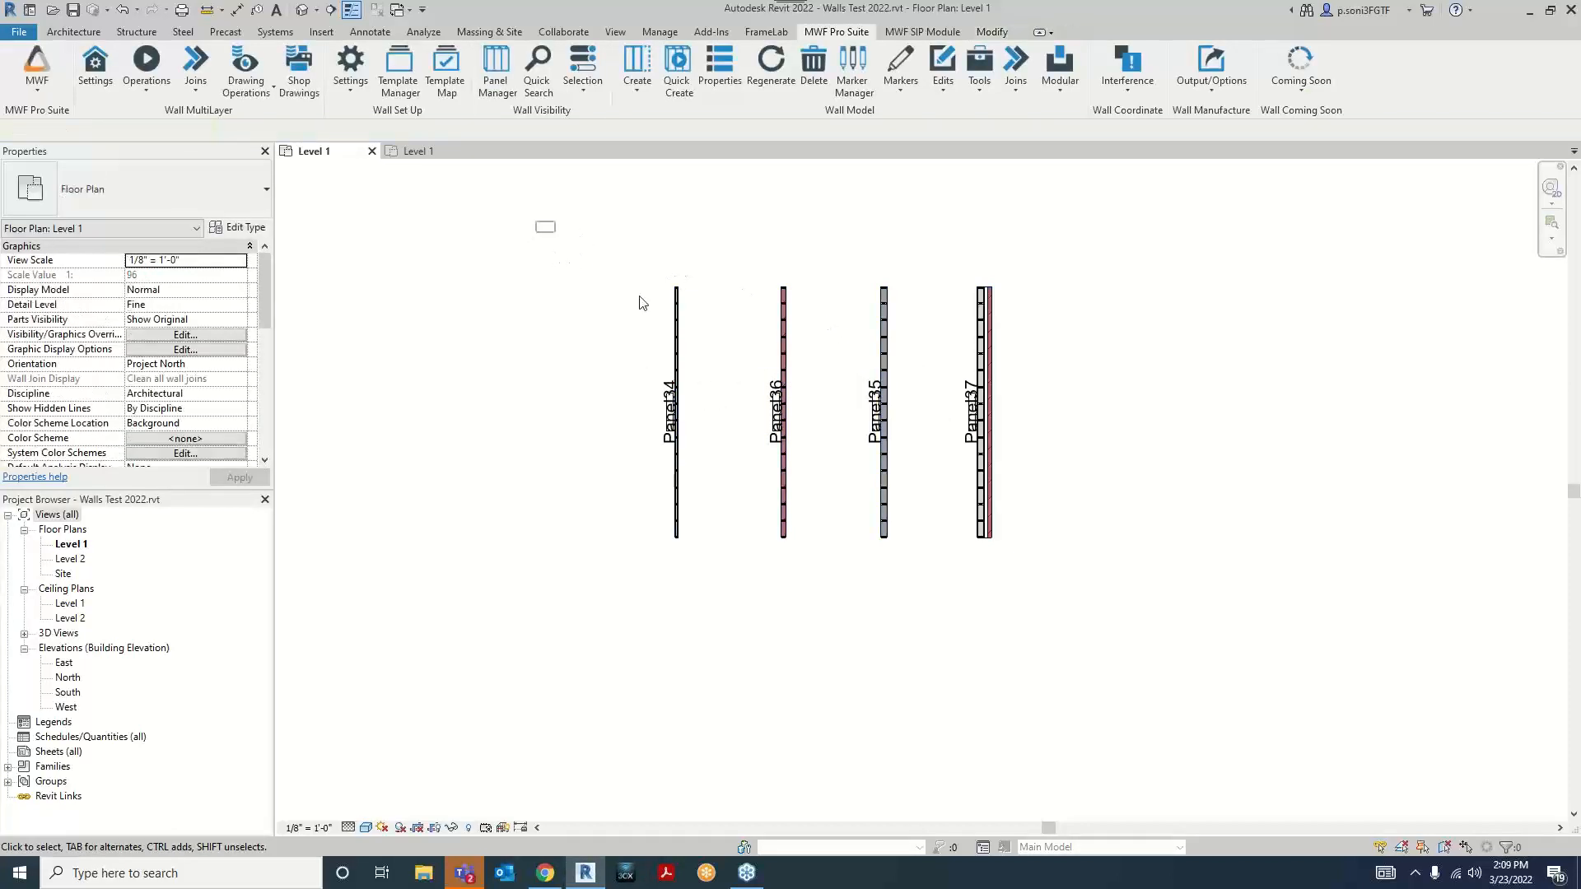
Step: Isolate the four framed walls in a 3D view with a section box around them
{"action": "left_click_drag", "start_coordinate": [643, 303], "coordinate": [1094, 614]}
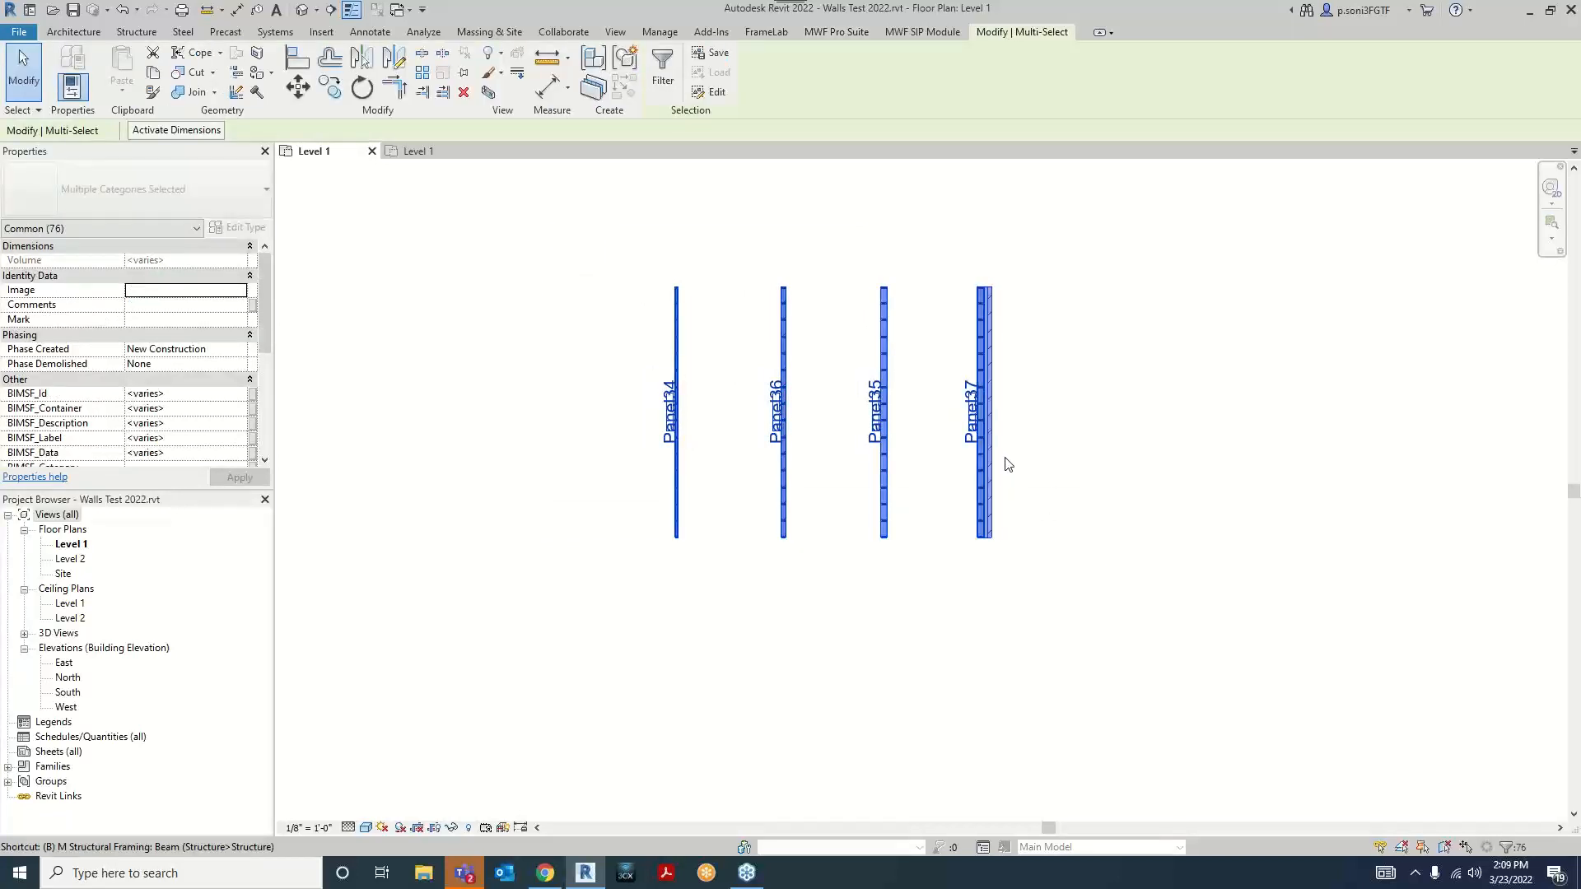
{"action": "key", "text": "x"}
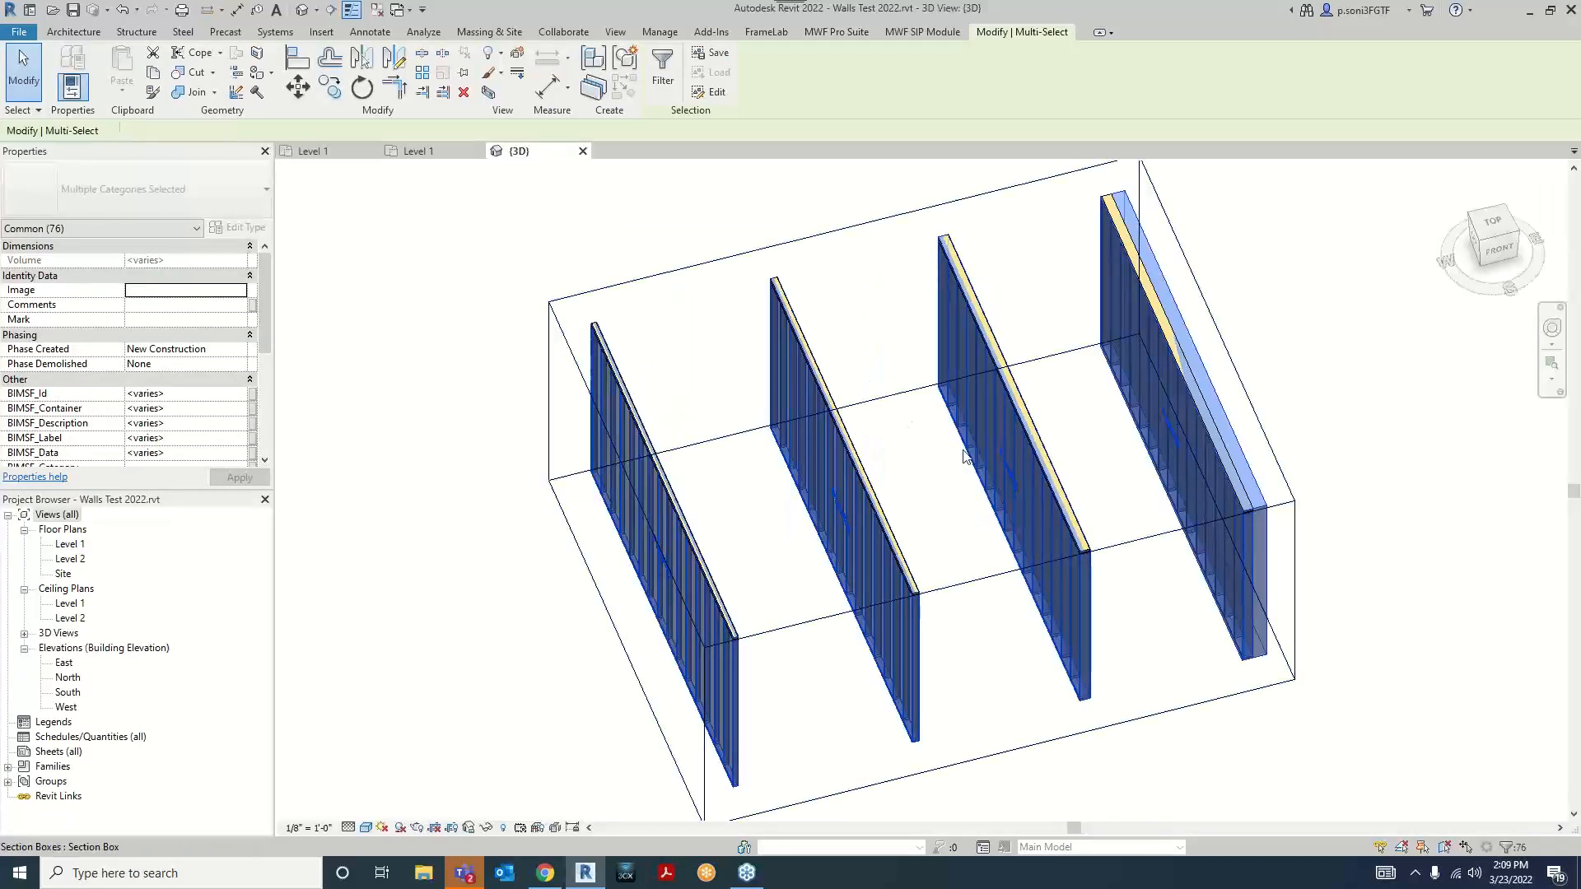
{"action": "middle_click_drag", "start_coordinate": [1245, 497], "coordinate": [1063, 443], "text": "shift"}
{"action": "left_click", "coordinate": [610, 280]}
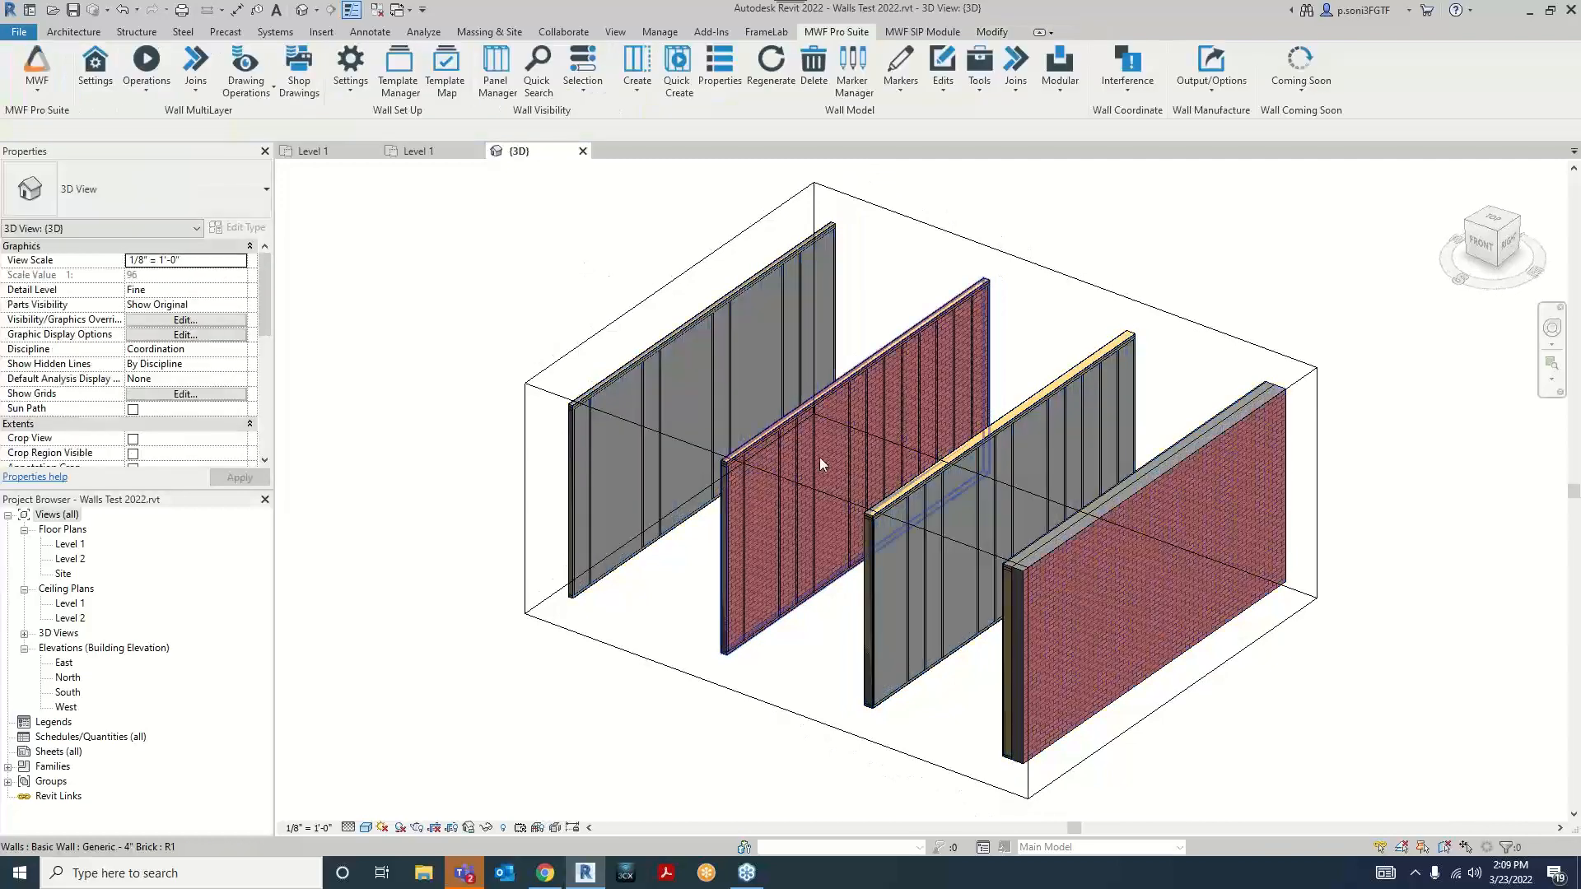
Step: Override the Walls category's surface transparency to 80 in the 3D view and dismiss the save reminder
{"action": "key", "text": "v"}
{"action": "key", "text": "g"}
{"action": "left_click", "coordinate": [781, 450]}
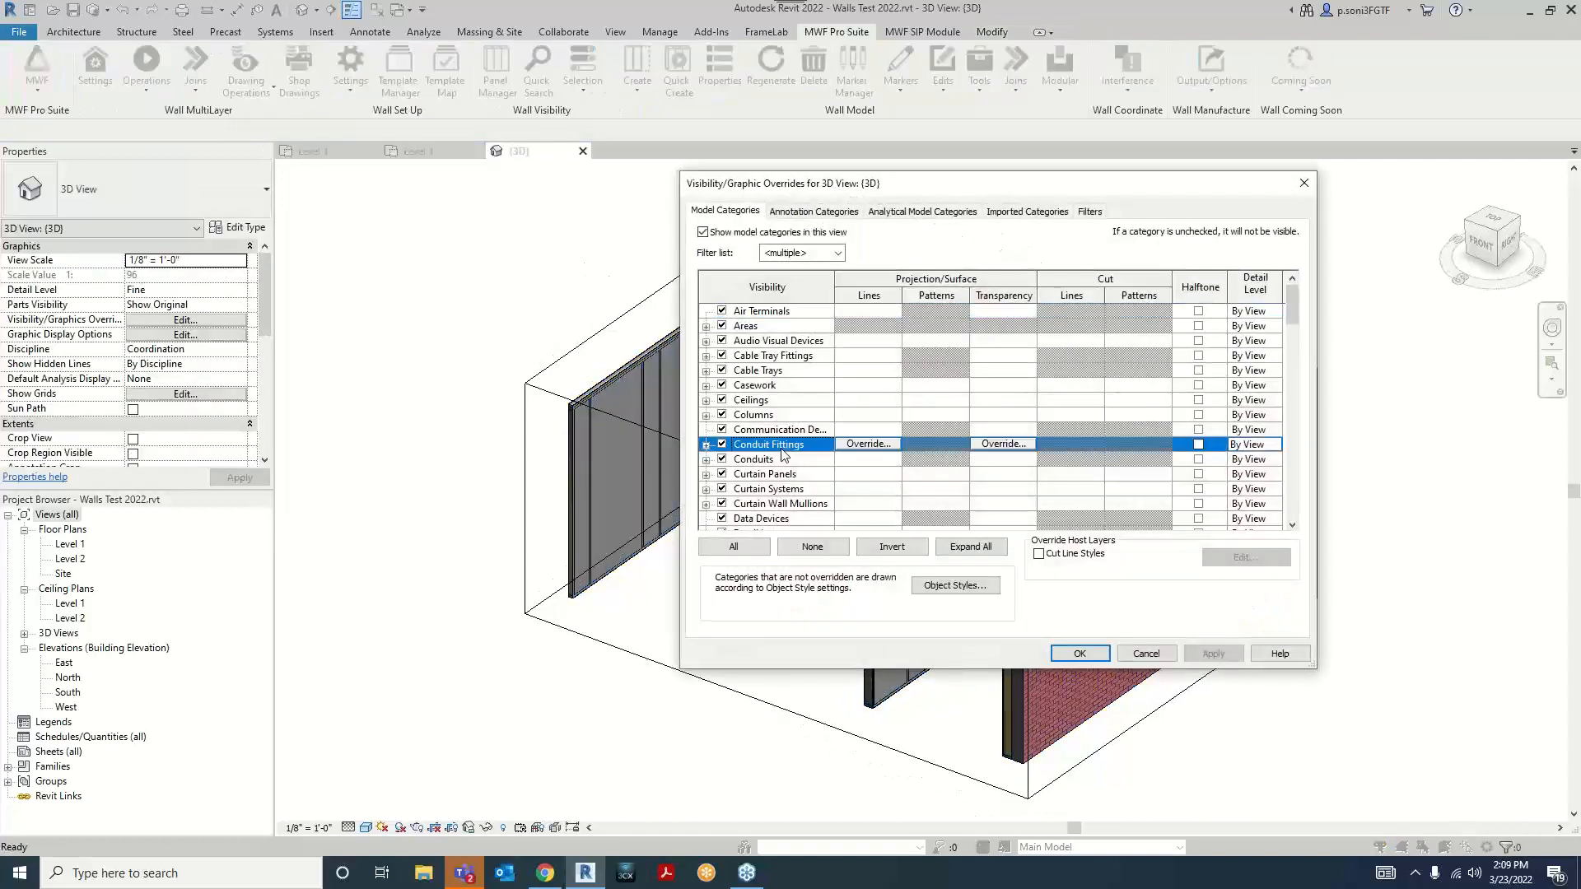
{"action": "key", "text": "w"}
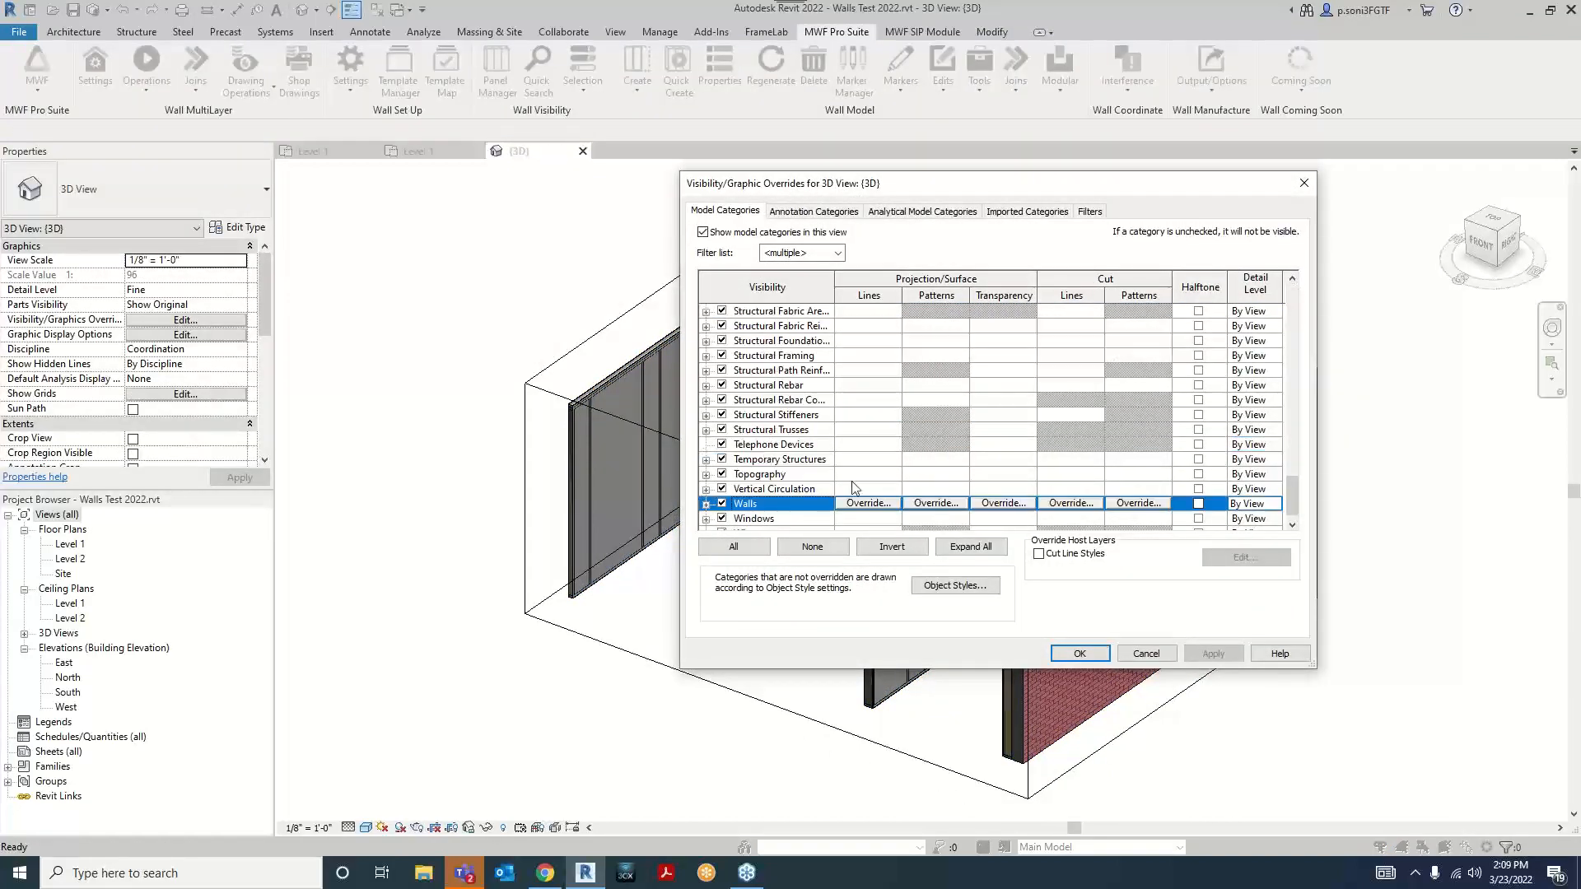
{"action": "left_click", "coordinate": [994, 504]}
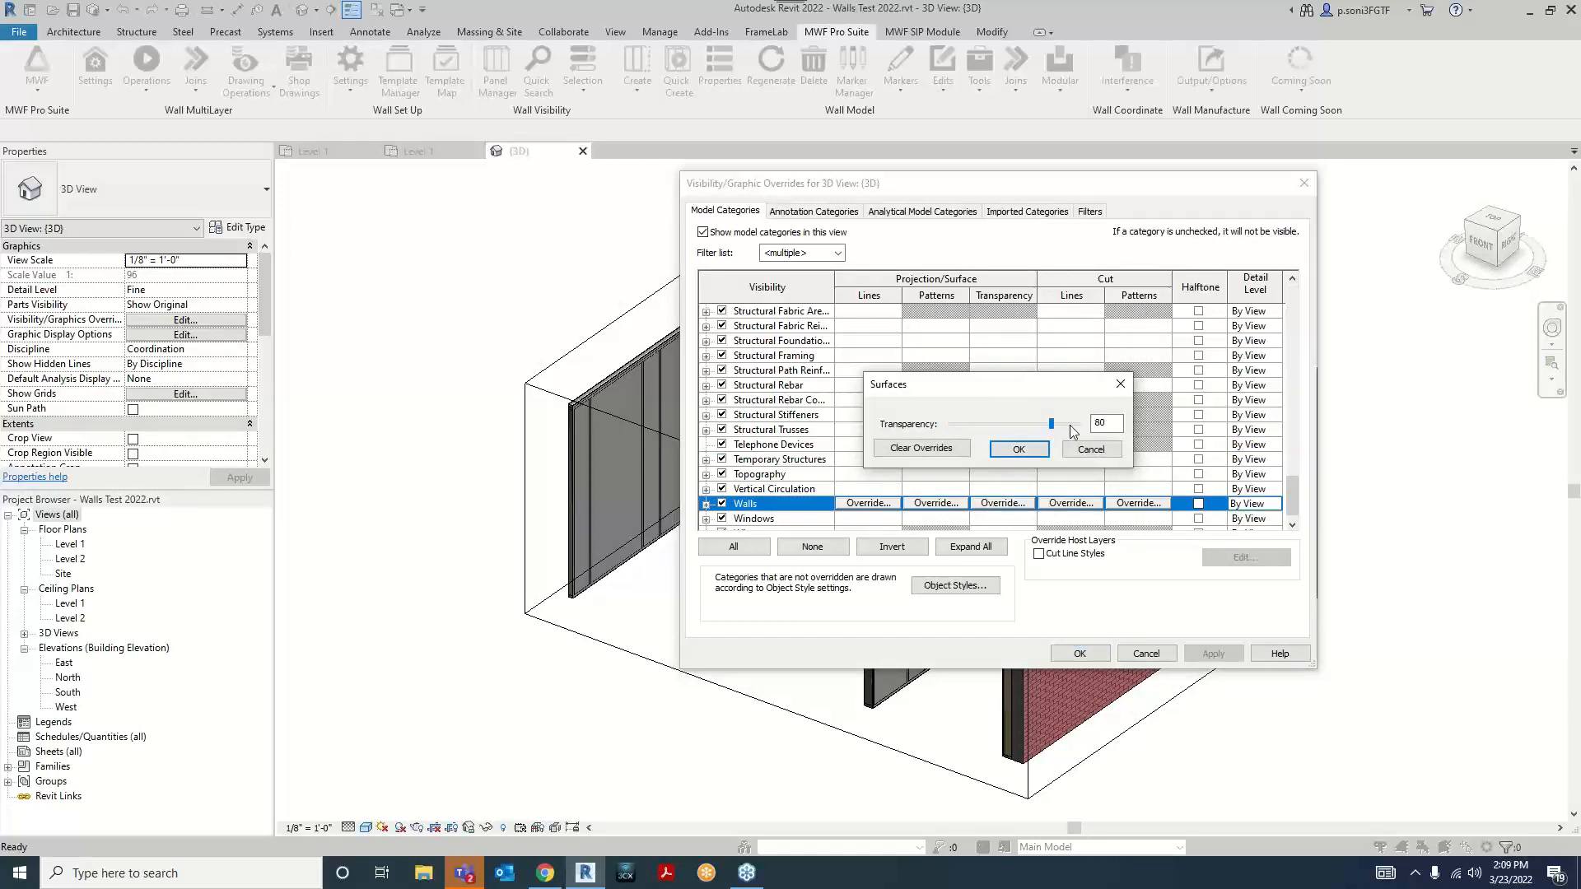
{"action": "left_click", "coordinate": [1019, 449]}
{"action": "left_click", "coordinate": [1079, 653]}
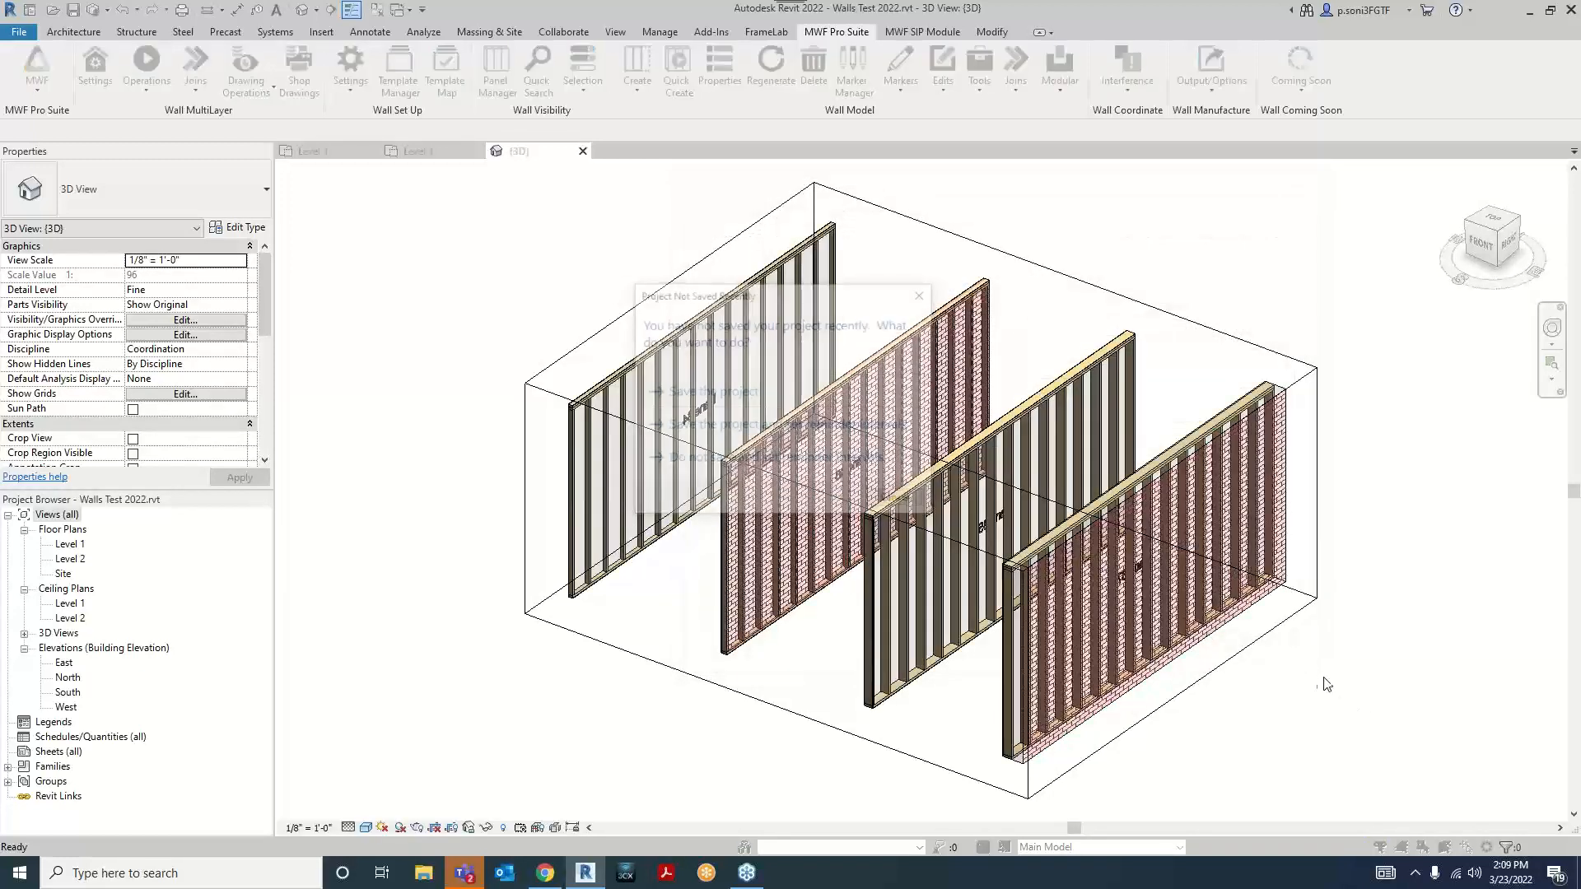
{"action": "left_click", "coordinate": [923, 293]}
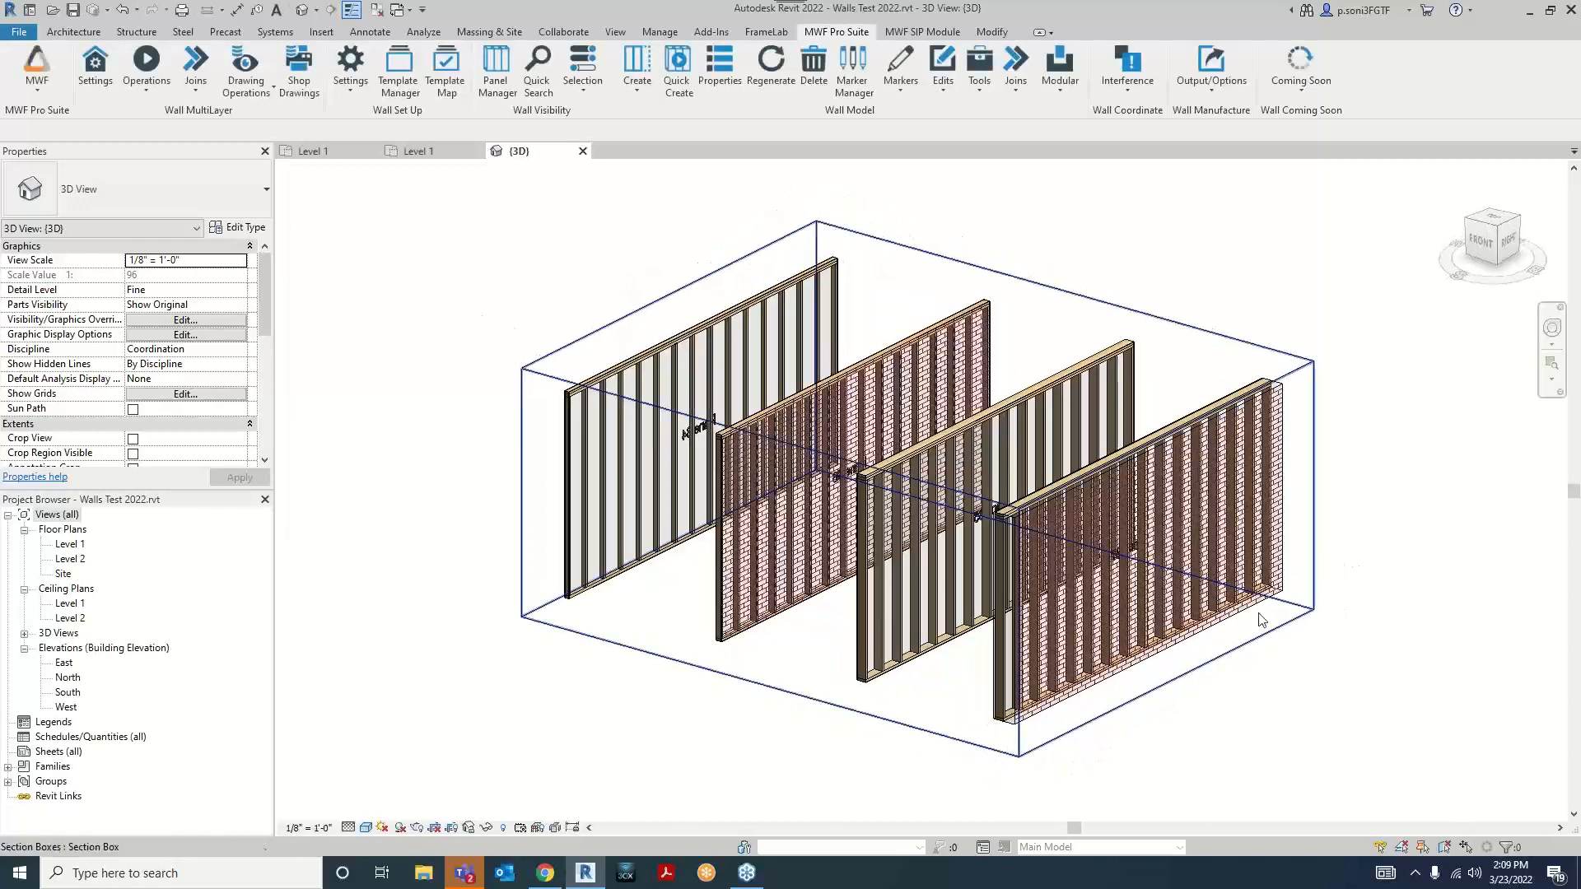
Step: Inspect the stud types in the Generic - 6" and Generic - 4" Brick wall panels
{"action": "scroll", "coordinate": [808, 552], "scroll_direction": "up", "scroll_amount": 5}
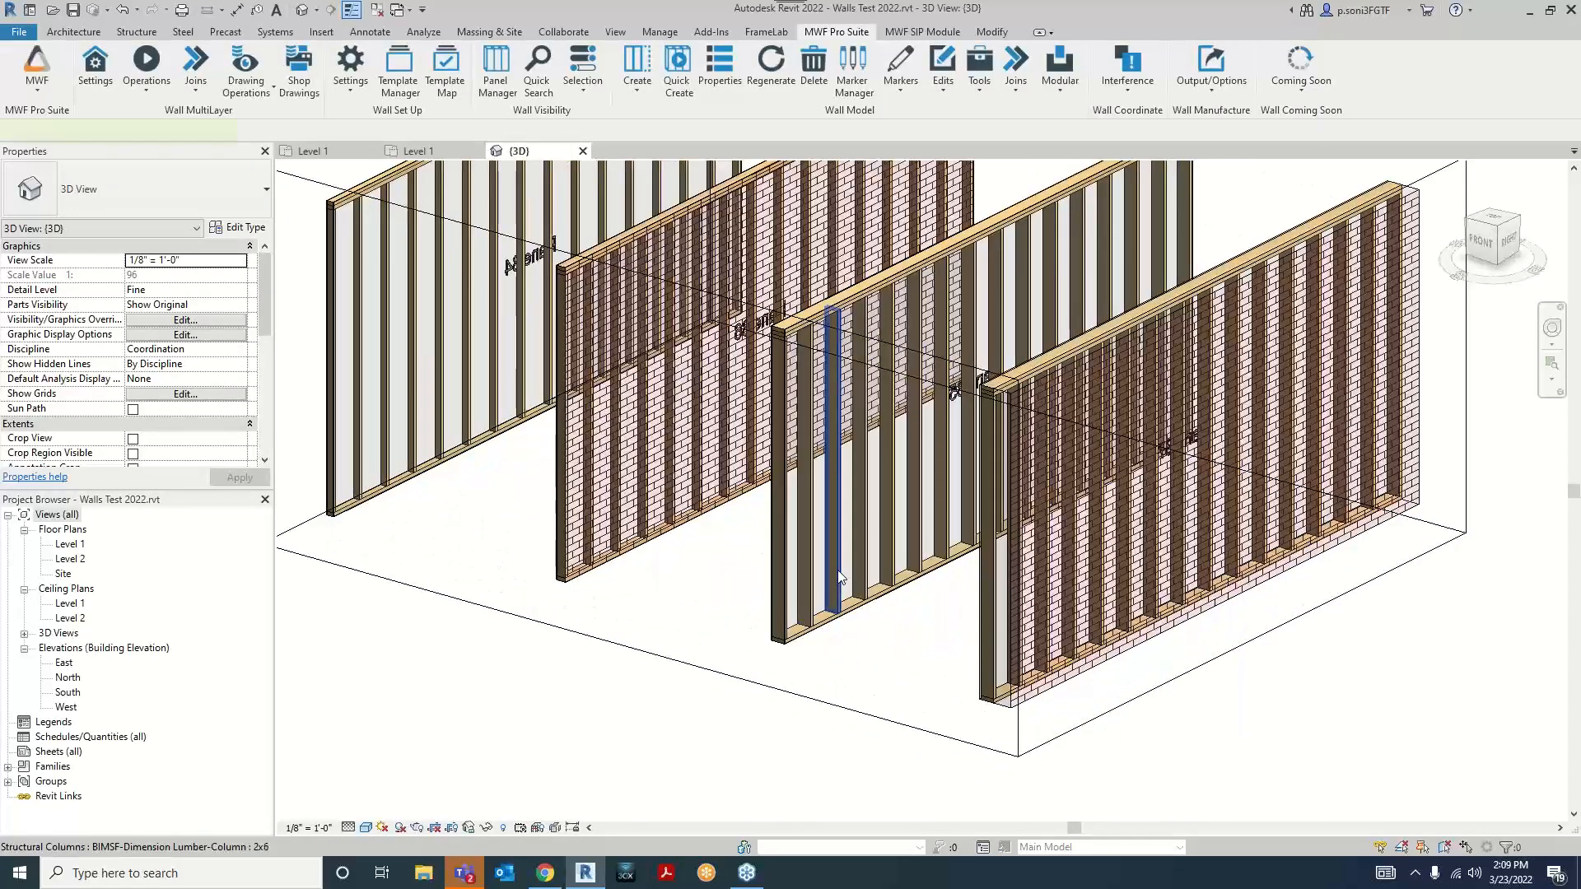
{"action": "left_click", "coordinate": [840, 576]}
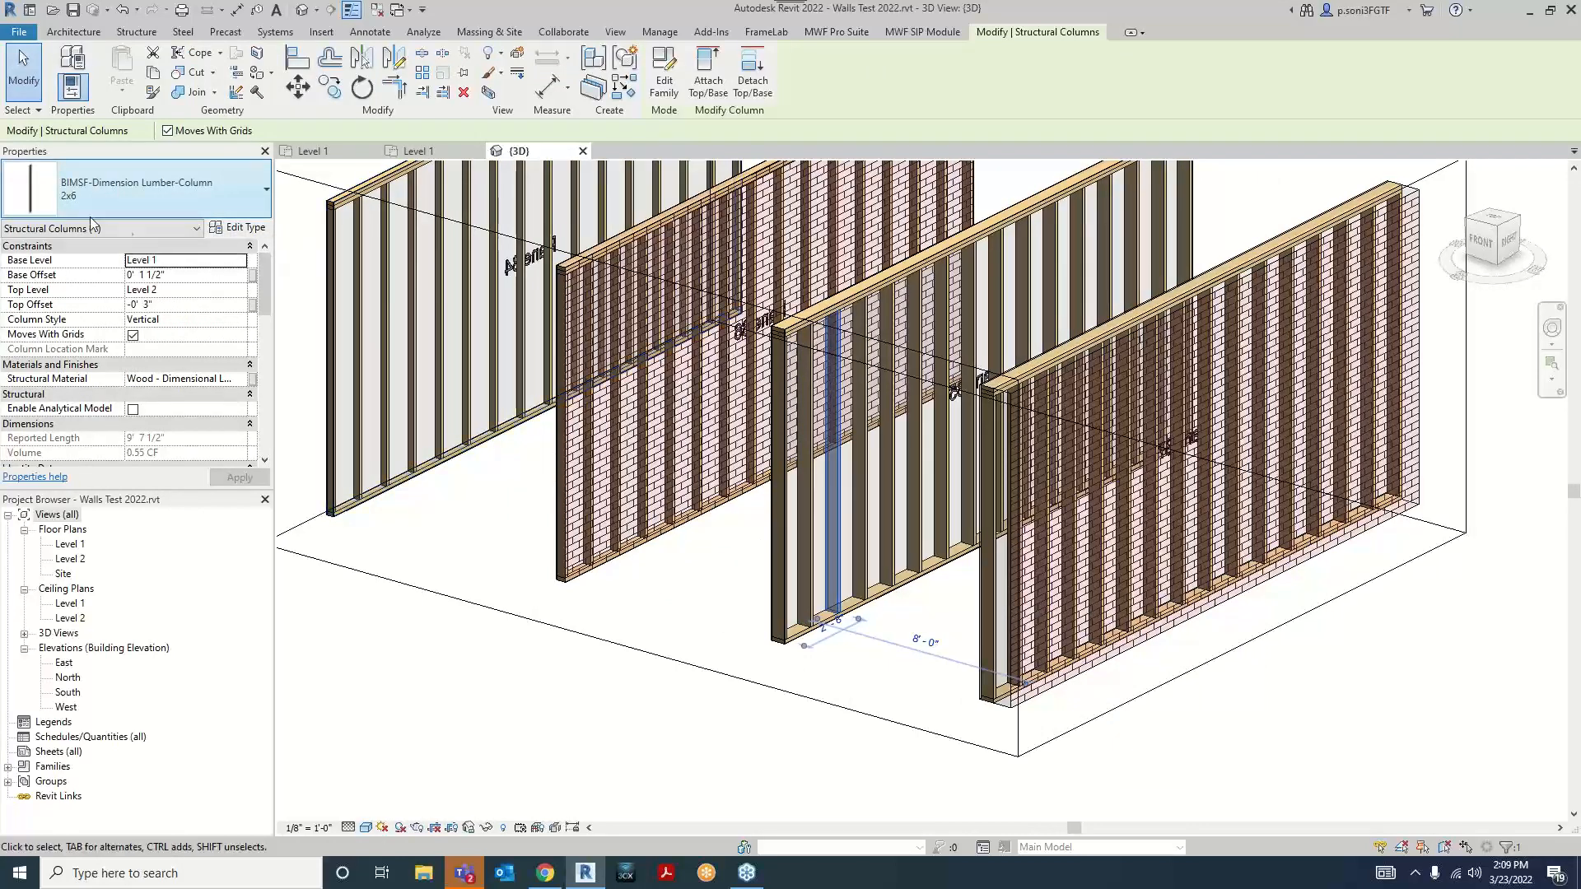
{"action": "middle_click_drag", "start_coordinate": [733, 621], "coordinate": [648, 543]}
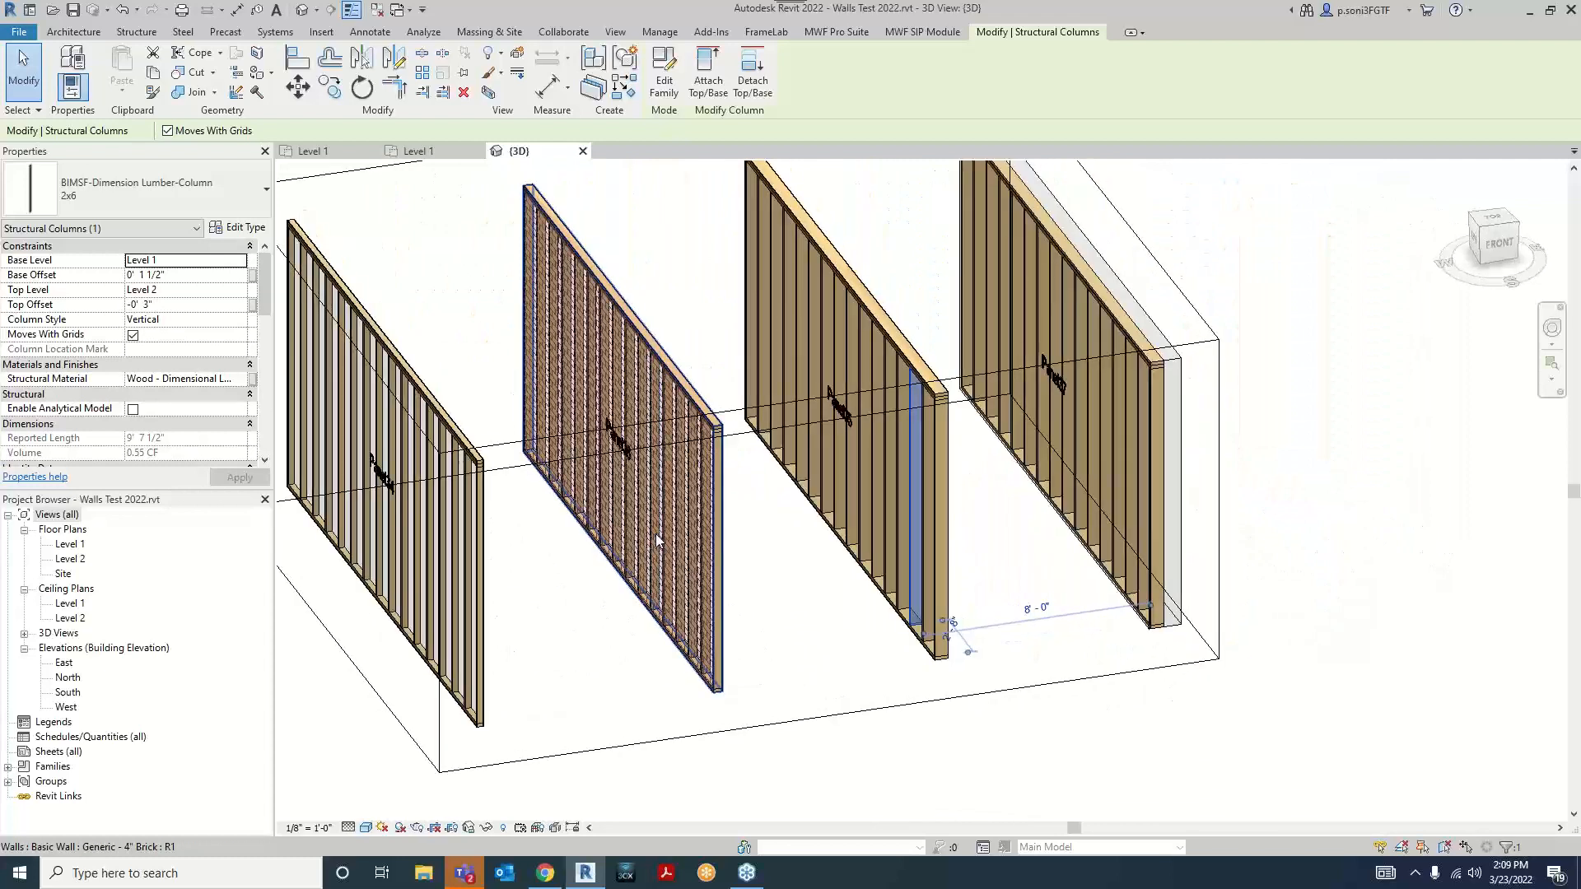
{"action": "left_click", "coordinate": [655, 535]}
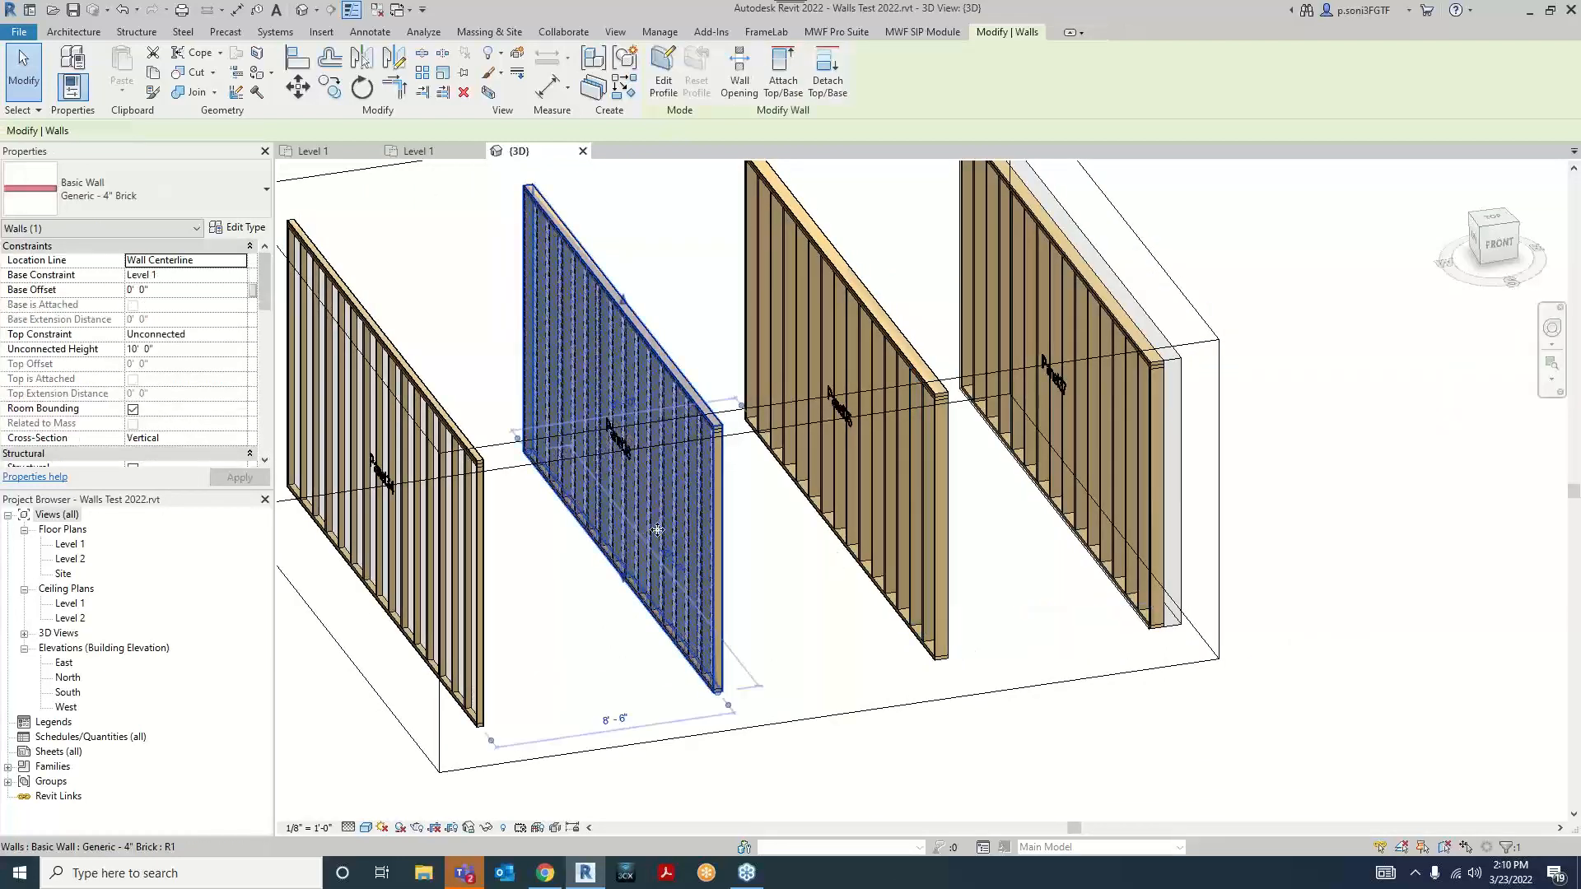
{"action": "left_click", "coordinate": [578, 608]}
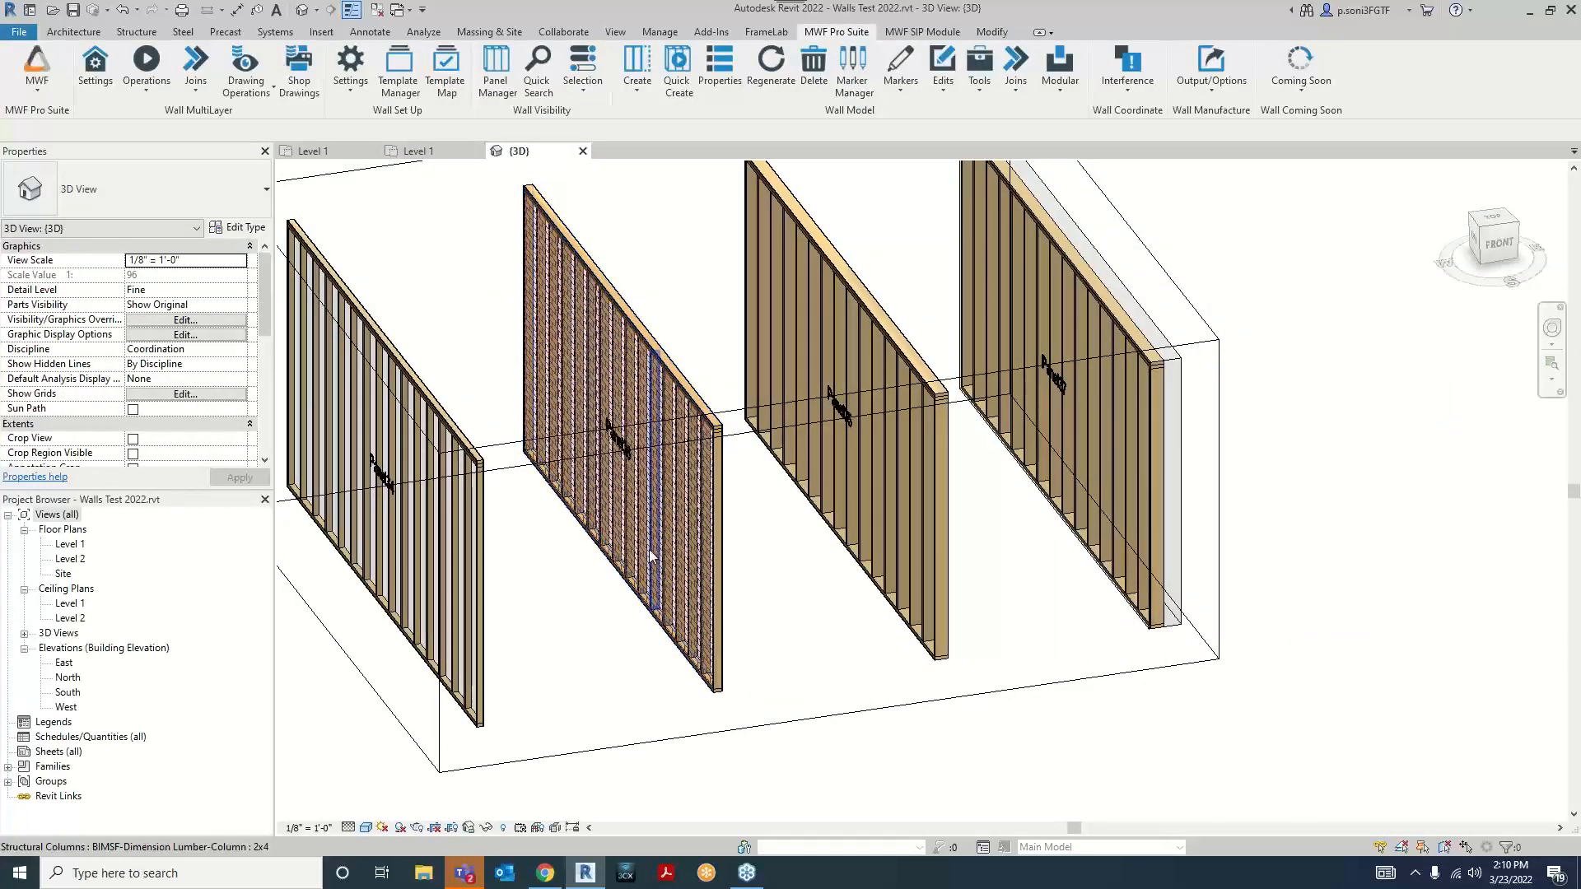
{"action": "left_click", "coordinate": [648, 548]}
{"action": "key", "text": "Escape"}
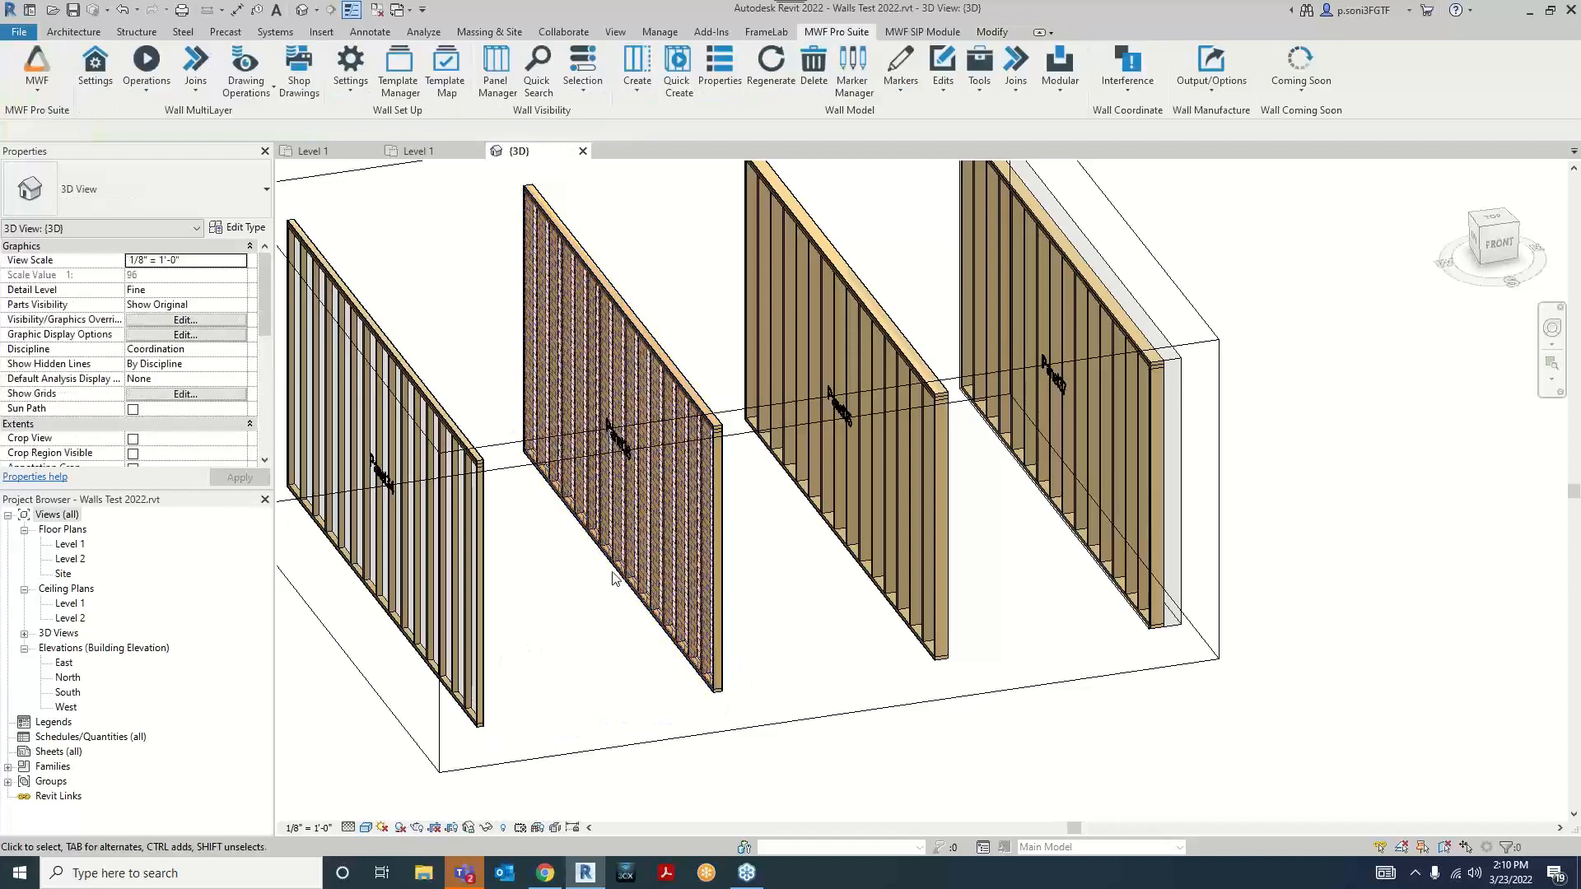
{"action": "left_click", "coordinate": [651, 539]}
{"action": "scroll", "coordinate": [657, 512], "scroll_direction": "down", "scroll_amount": 2}
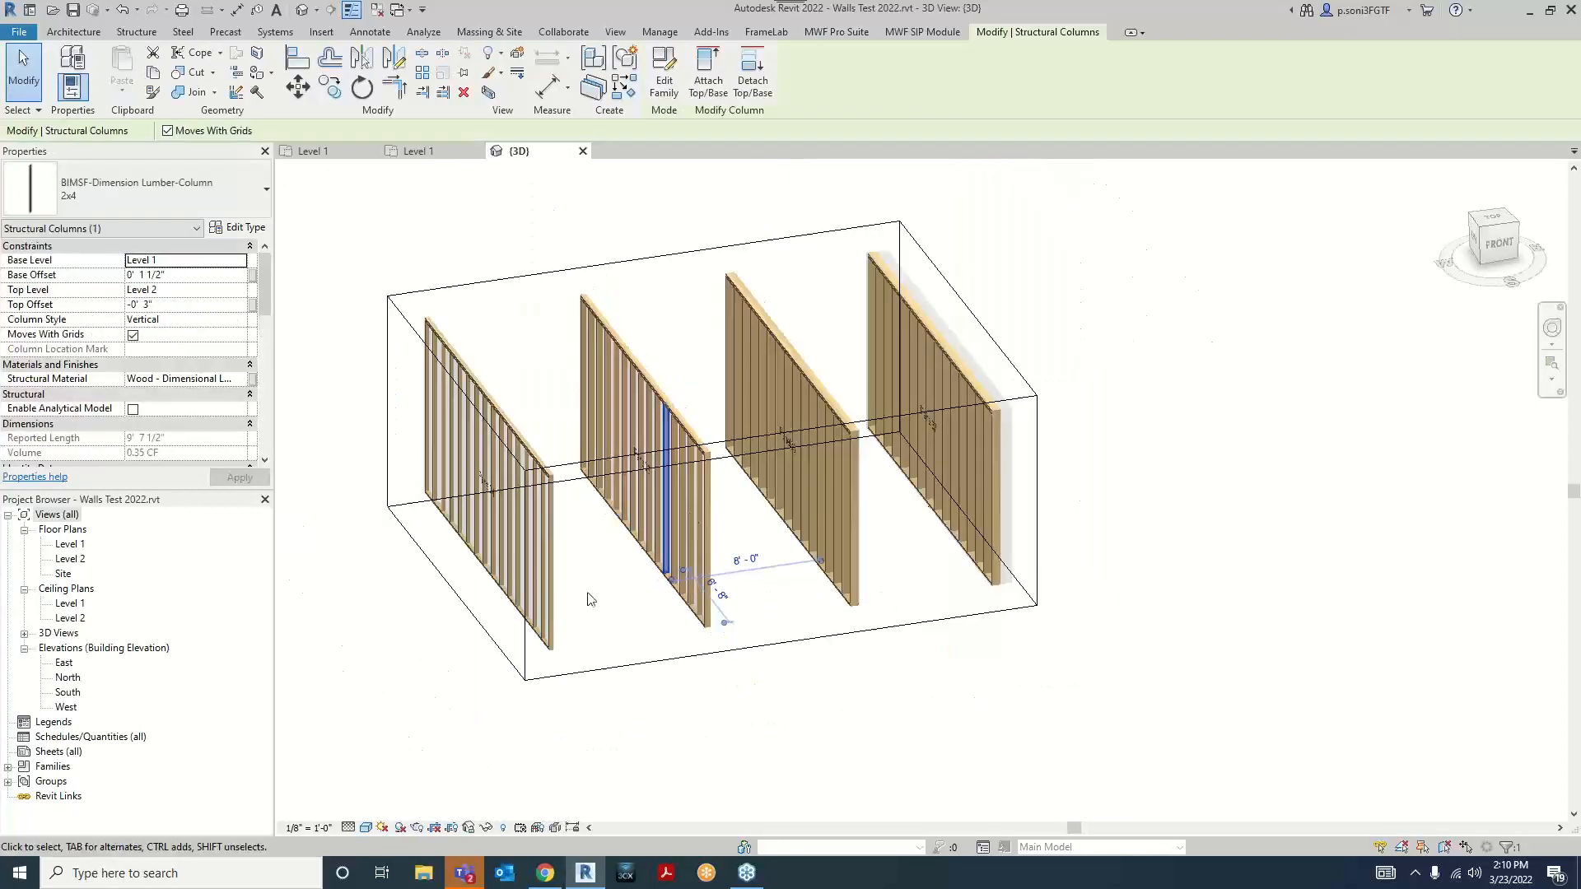
Step: Inspect the stud type in the Interior - 3 1/8" Partition panel and view all four framed walls
{"action": "left_click", "coordinate": [381, 624]}
{"action": "scroll", "coordinate": [381, 624], "scroll_direction": "up", "scroll_amount": 2}
{"action": "left_click", "coordinate": [576, 541]}
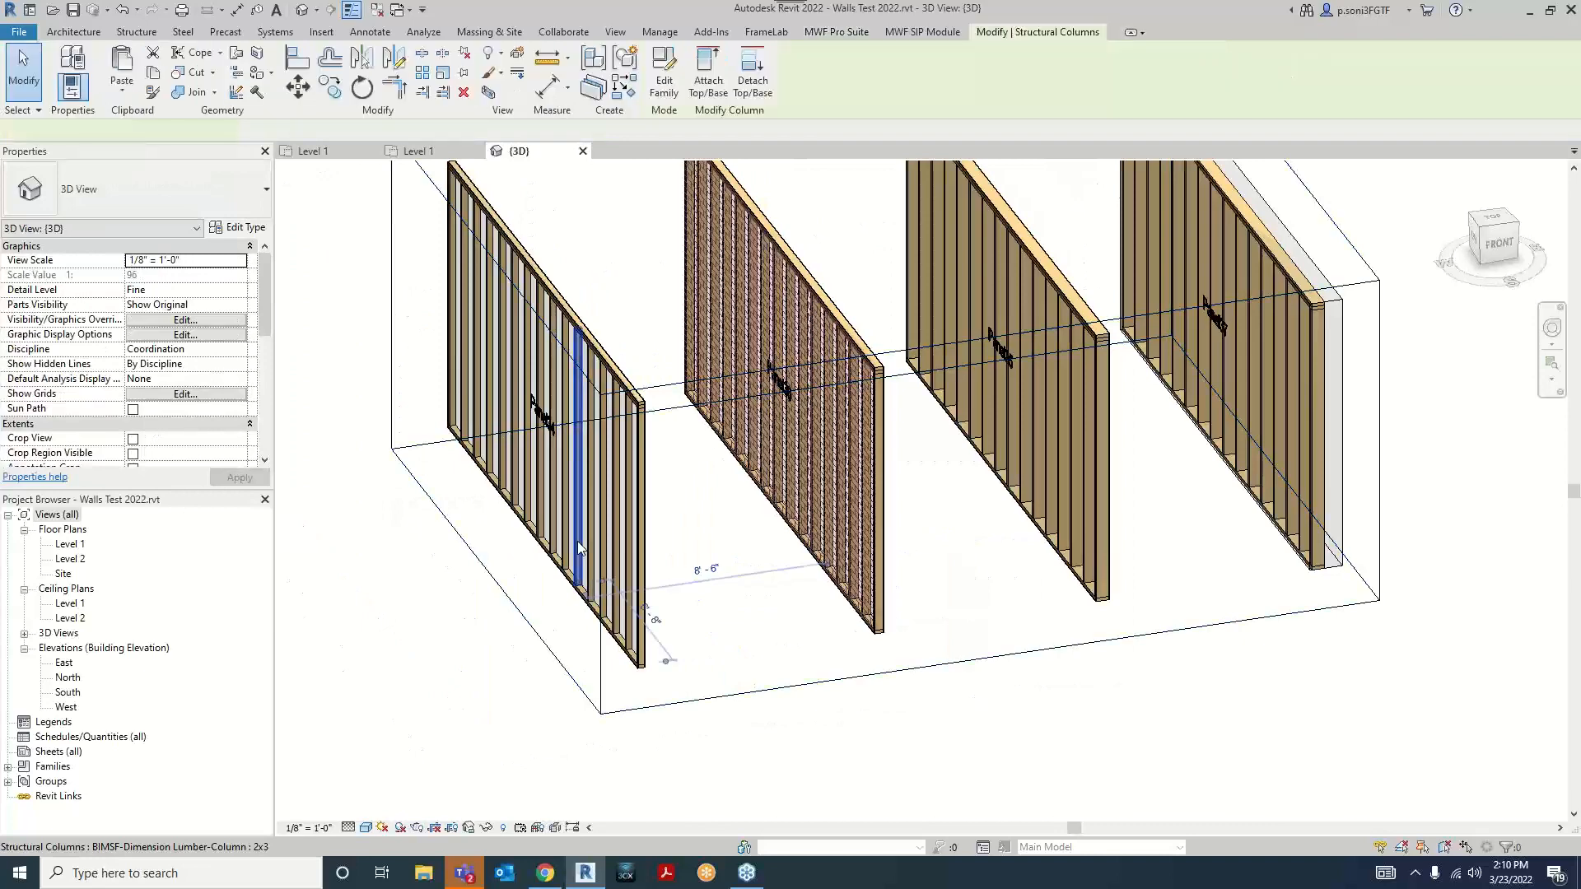
{"action": "scroll", "coordinate": [576, 540], "scroll_direction": "down", "scroll_amount": 2}
{"action": "left_click", "coordinate": [441, 632]}
{"action": "scroll", "coordinate": [794, 634], "scroll_direction": "down", "scroll_amount": 1}
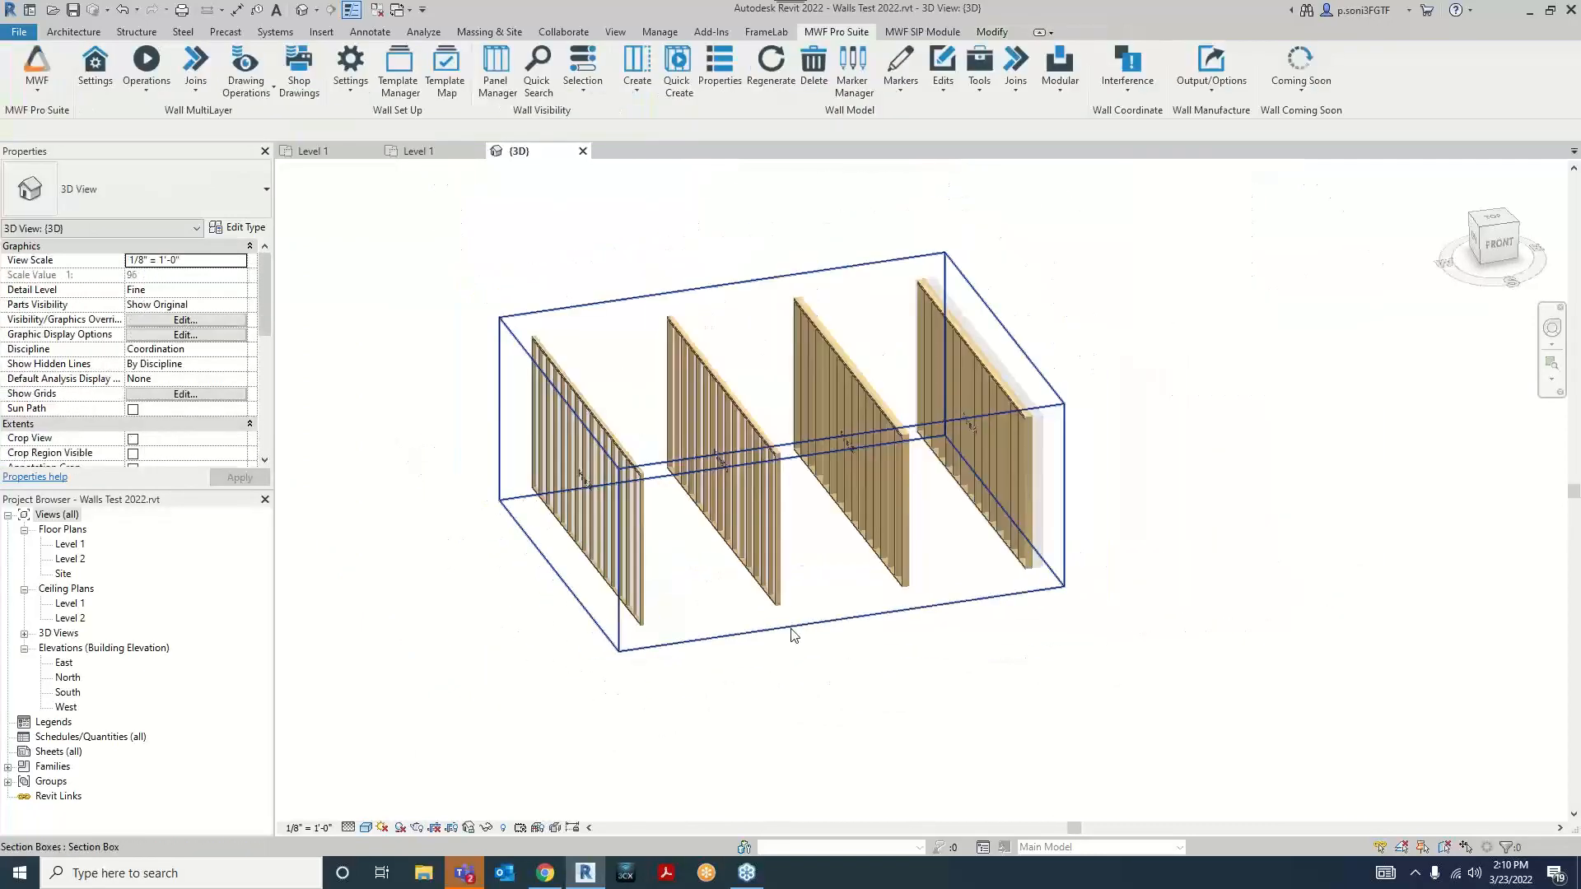
{"action": "middle_click_drag", "start_coordinate": [1045, 699], "coordinate": [914, 769], "text": "shift"}
{"action": "scroll", "coordinate": [148, 395], "scroll_direction": "down", "scroll_amount": 3}
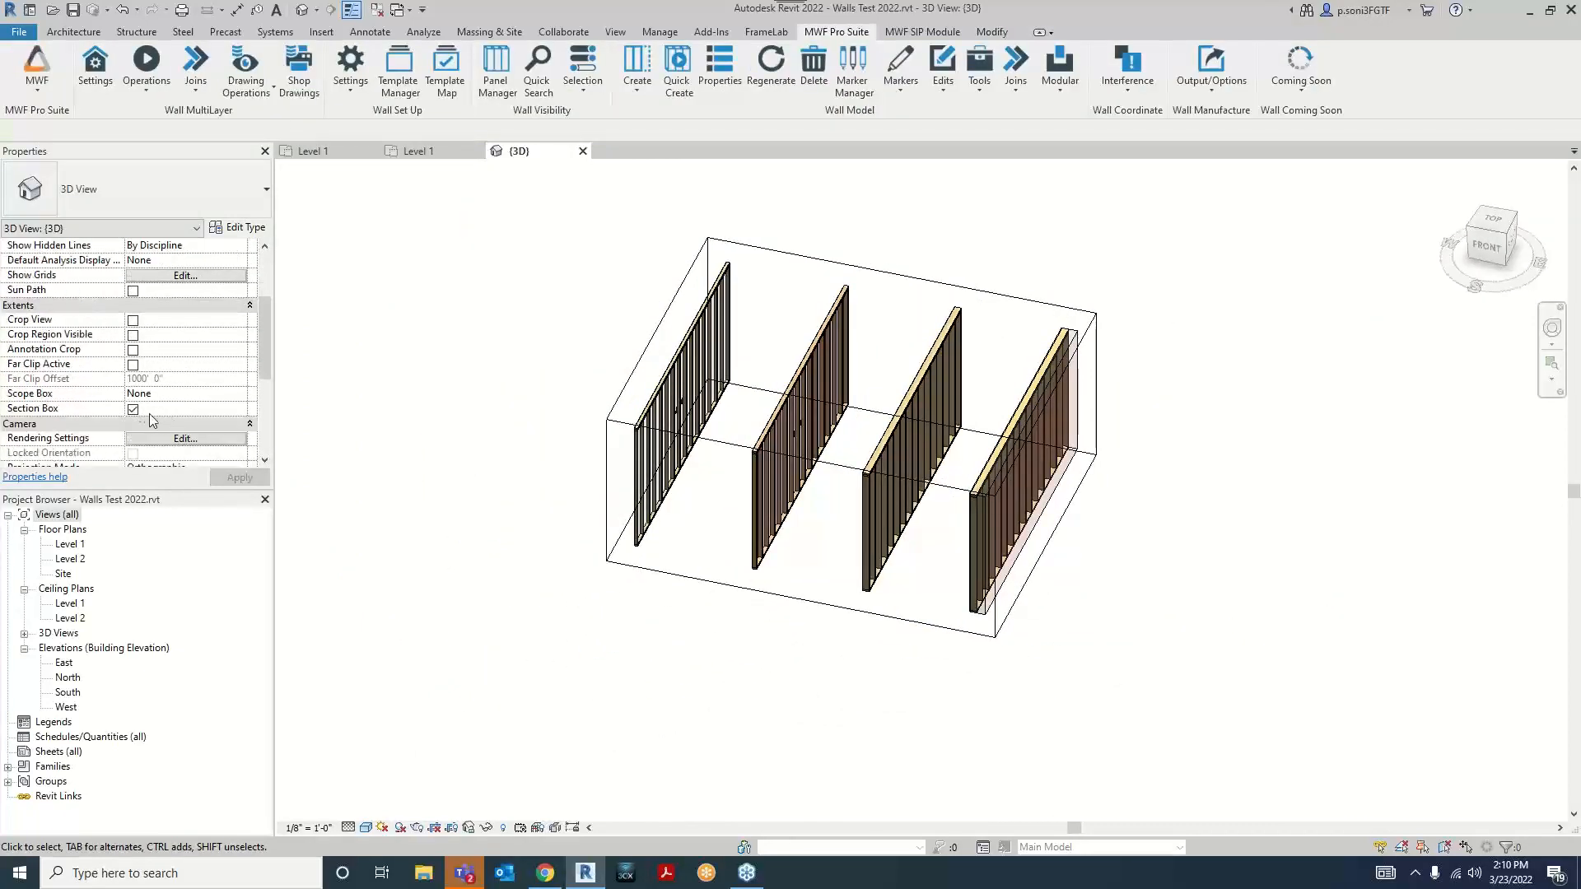
Step: Return to the Level 1 floor plan and bring the house layout into view
{"action": "left_click", "coordinate": [313, 152]}
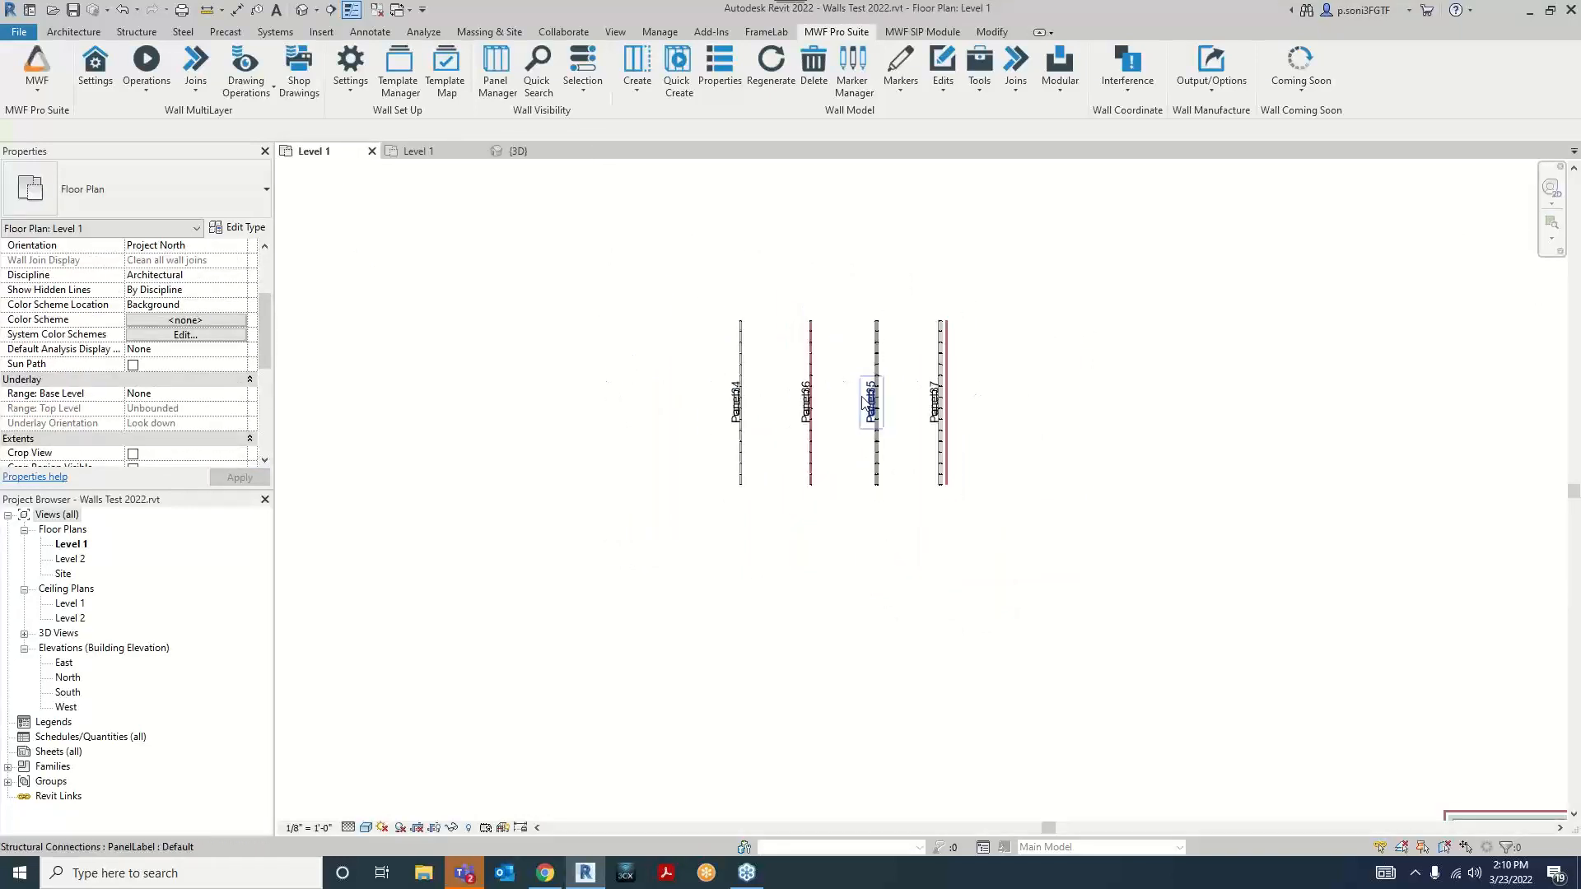
{"action": "scroll", "coordinate": [862, 400], "scroll_direction": "down", "scroll_amount": 1}
{"action": "middle_click_drag", "start_coordinate": [1331, 536], "coordinate": [851, 303]}
{"action": "scroll", "coordinate": [924, 448], "scroll_direction": "up", "scroll_amount": 3}
{"action": "middle_click_drag", "start_coordinate": [1012, 460], "coordinate": [1069, 326]}
{"action": "scroll", "coordinate": [1046, 401], "scroll_direction": "up", "scroll_amount": 1}
{"action": "middle_click_drag", "start_coordinate": [1050, 408], "coordinate": [1055, 306]}
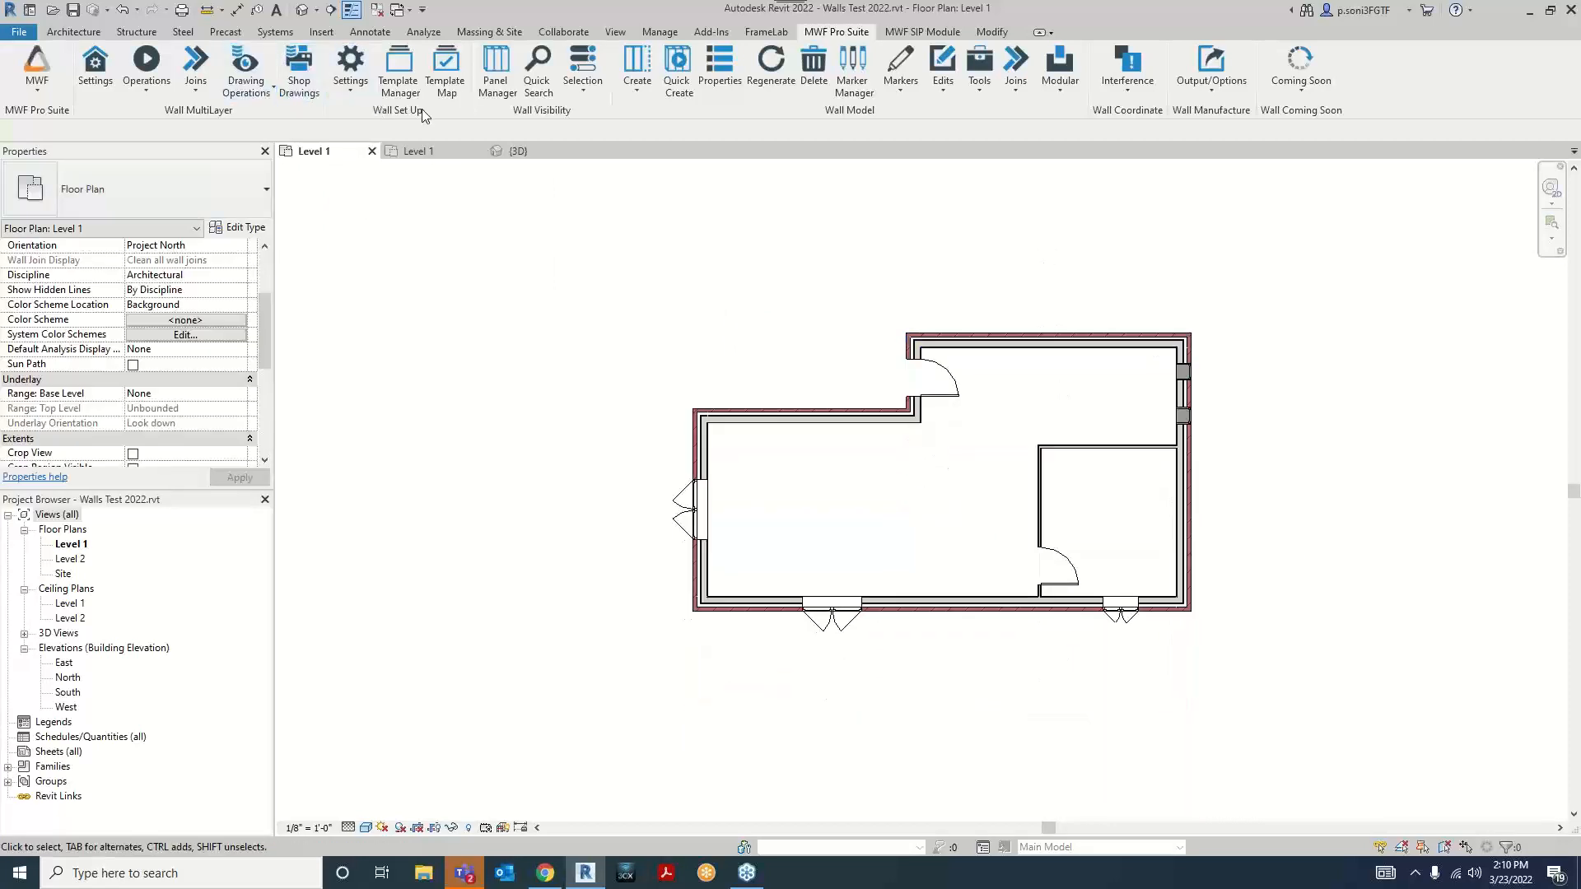
Step: Review the Test template map's entries, and check the wall types of the house's exterior and interior partition walls
{"action": "left_click", "coordinate": [451, 97]}
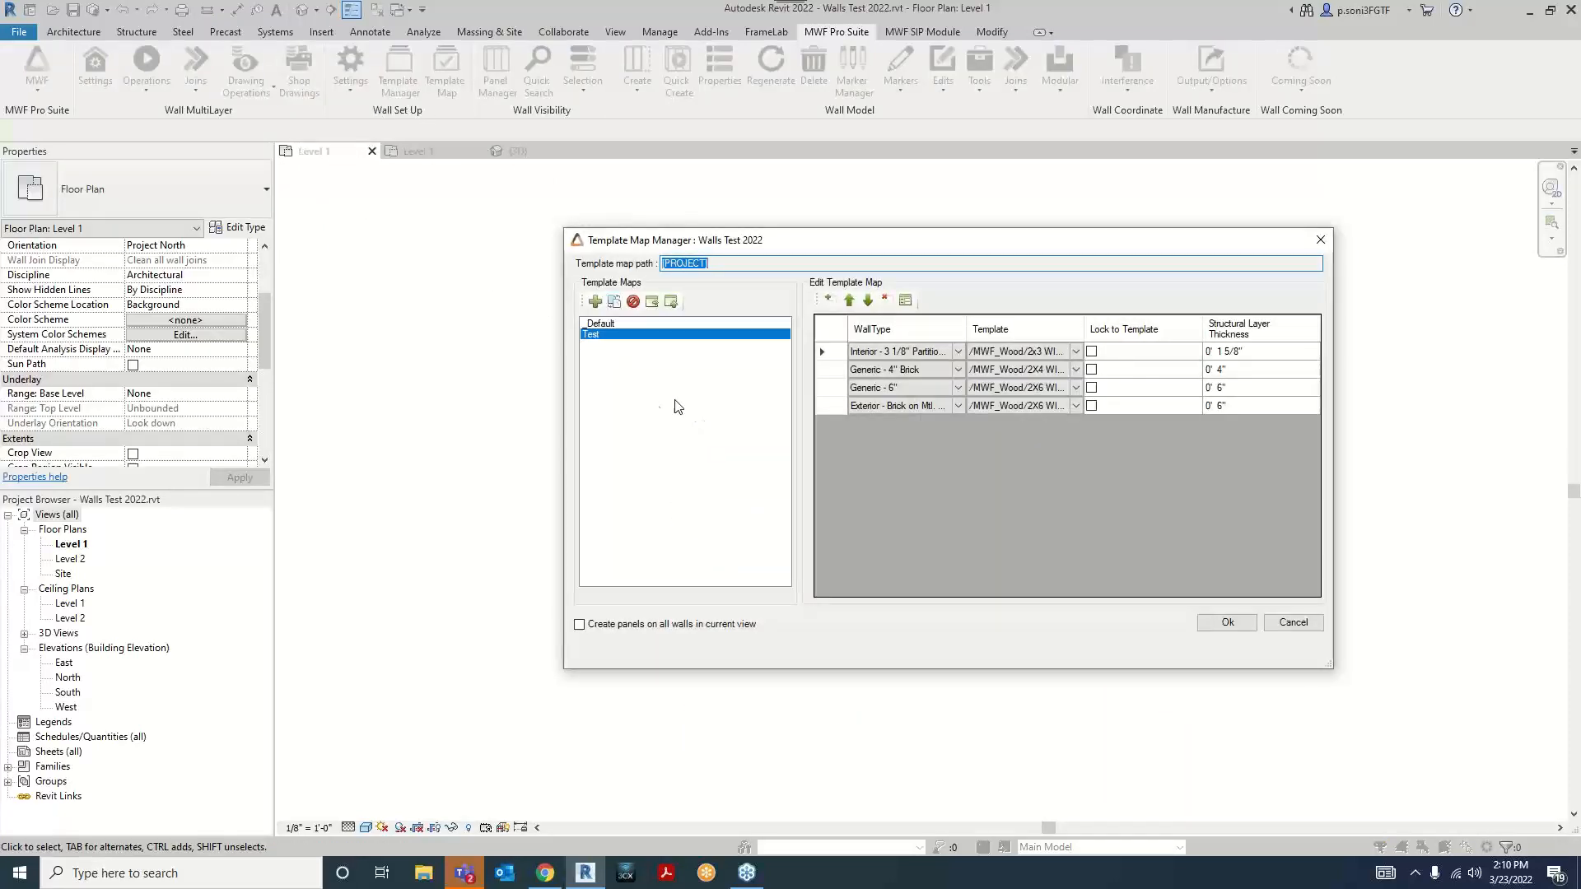
{"action": "left_click_drag", "start_coordinate": [722, 242], "coordinate": [667, 216]}
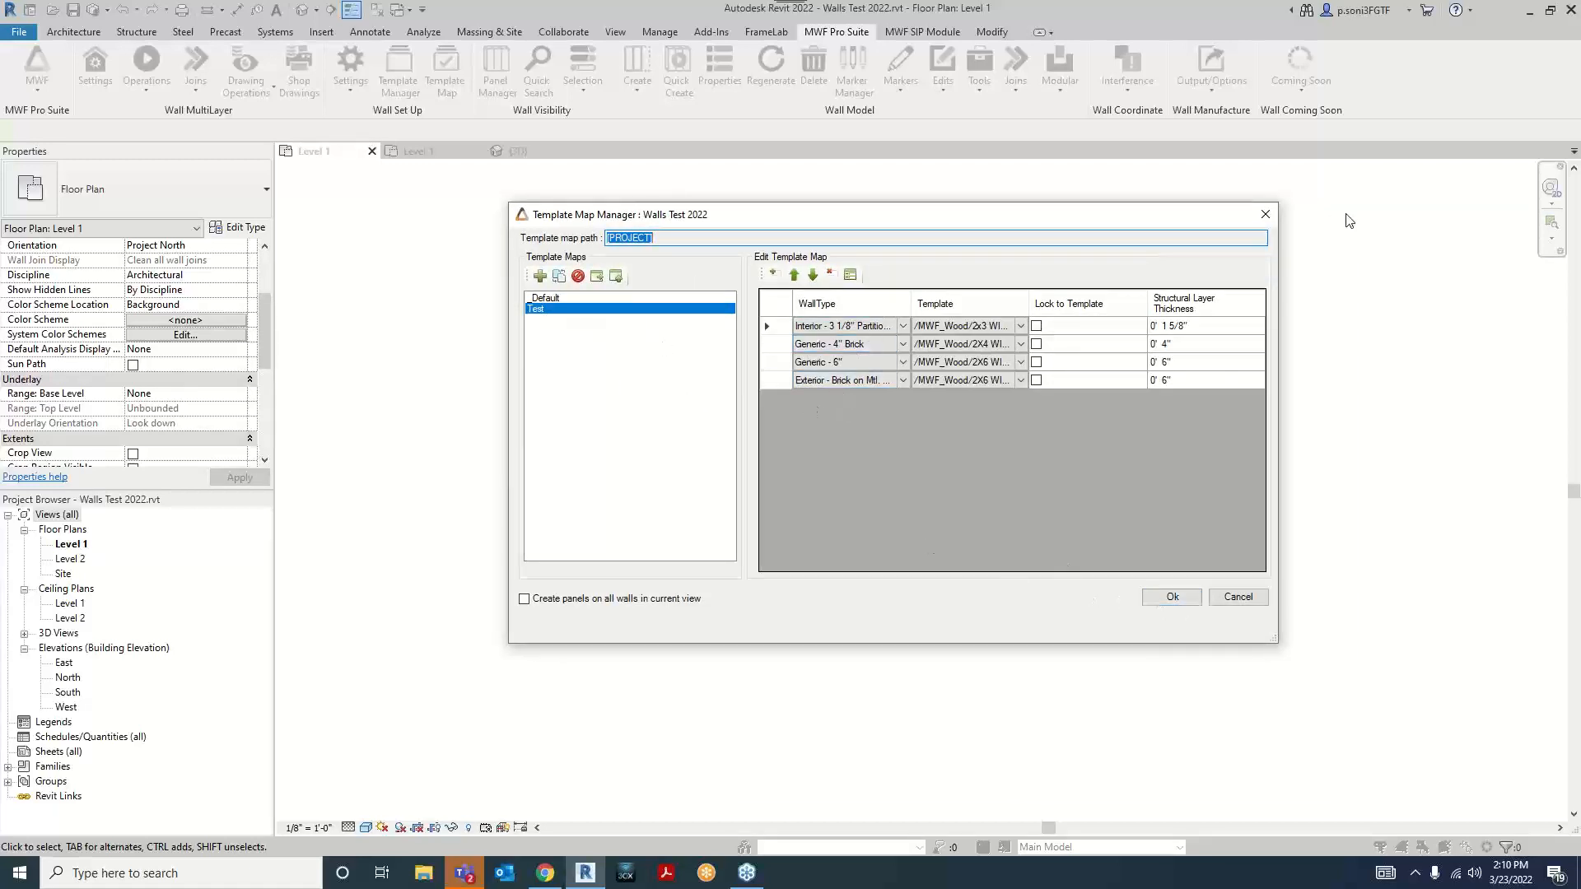
{"action": "left_click", "coordinate": [1272, 220]}
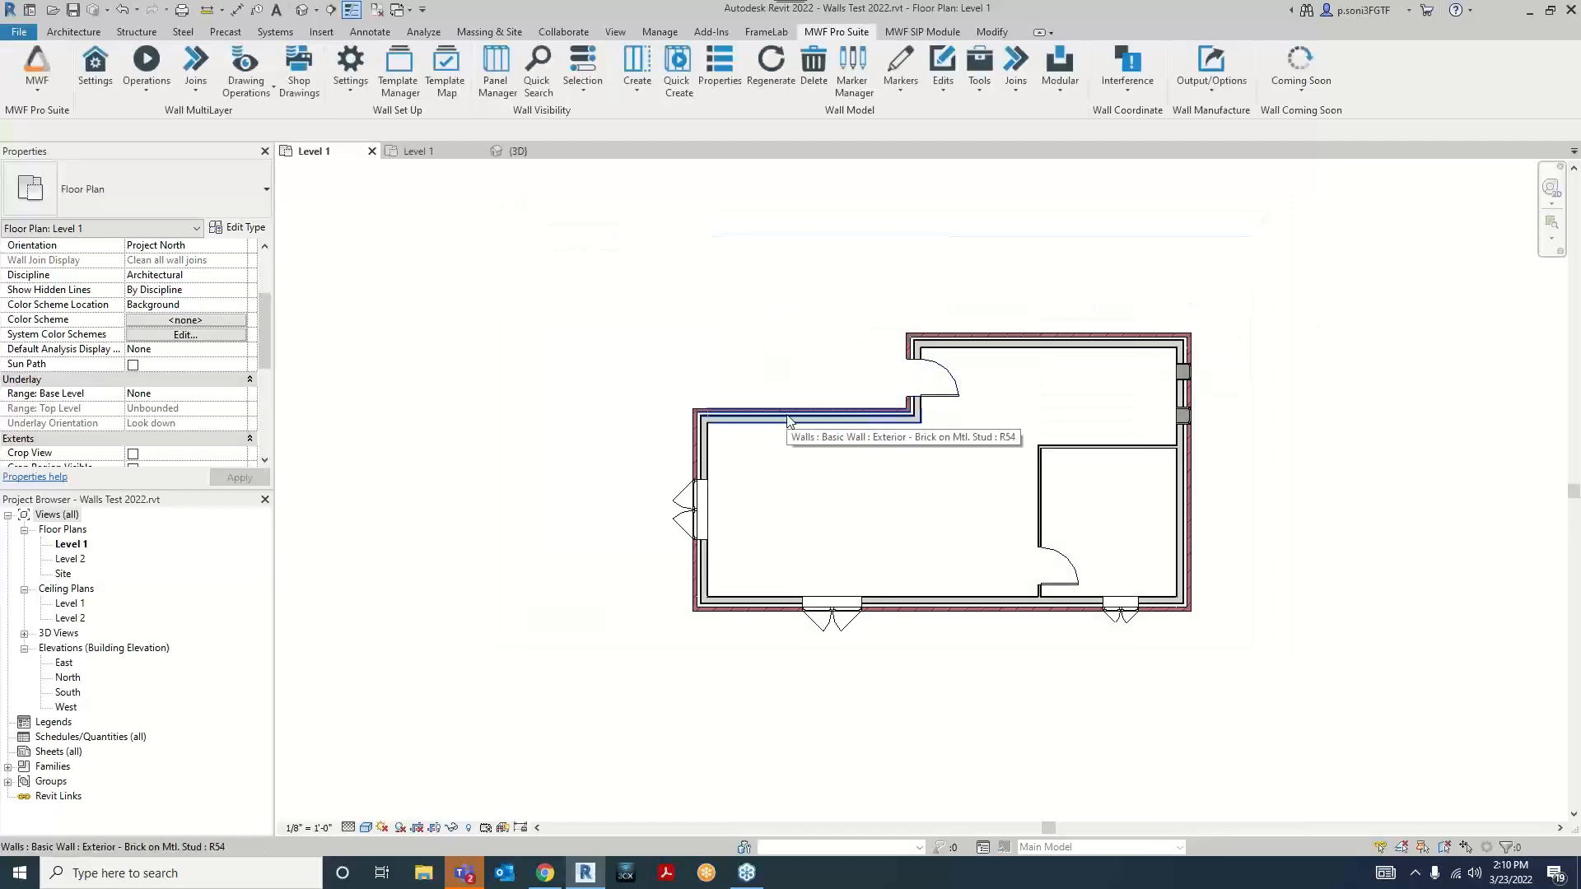
{"action": "scroll", "coordinate": [889, 469], "scroll_direction": "up", "scroll_amount": 2}
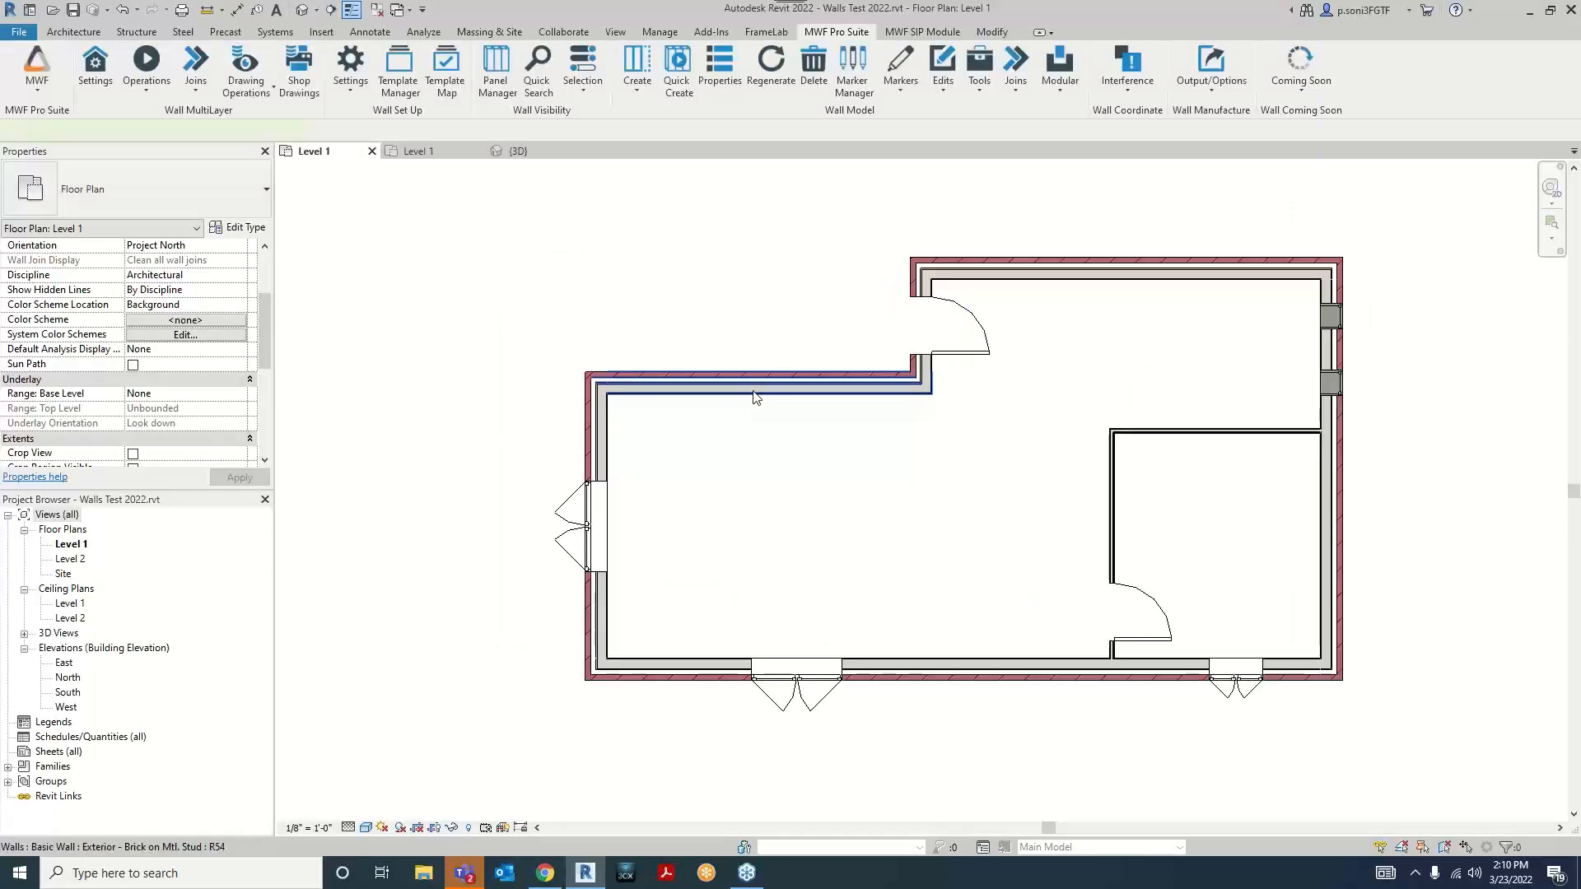
{"action": "left_click", "coordinate": [744, 389]}
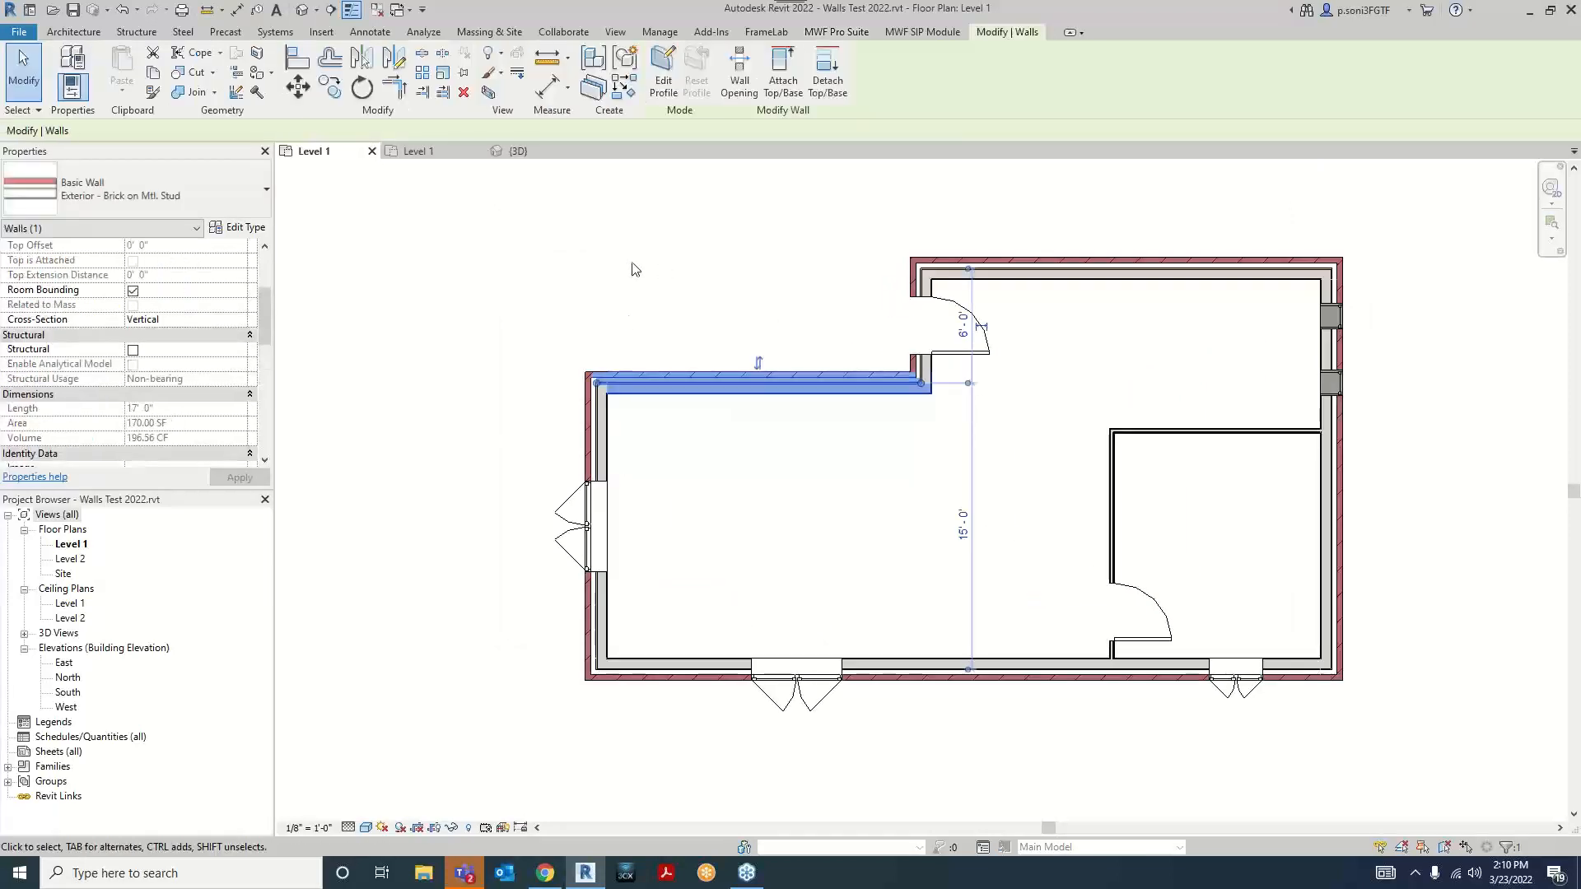
{"action": "left_click", "coordinate": [992, 480]}
{"action": "left_click", "coordinate": [1113, 481]}
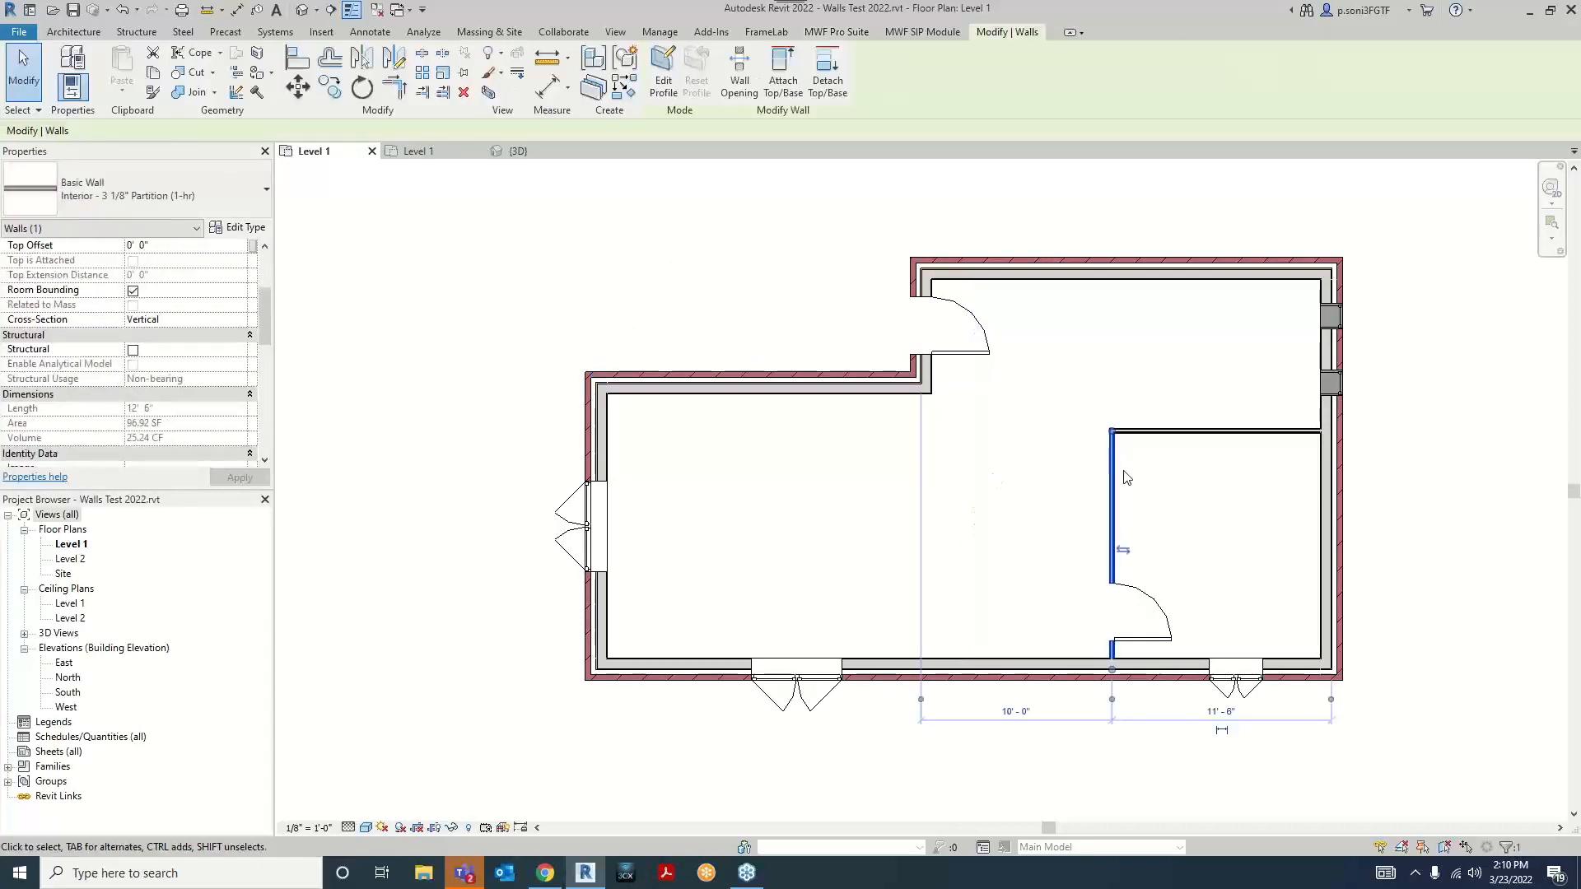
{"action": "left_click", "coordinate": [978, 504]}
Step: Quick-create framing panels on all the walls of the house in the Level 1 plan
{"action": "scroll", "coordinate": [978, 504], "scroll_direction": "down", "scroll_amount": 1}
{"action": "left_click_drag", "start_coordinate": [526, 226], "coordinate": [1351, 738]}
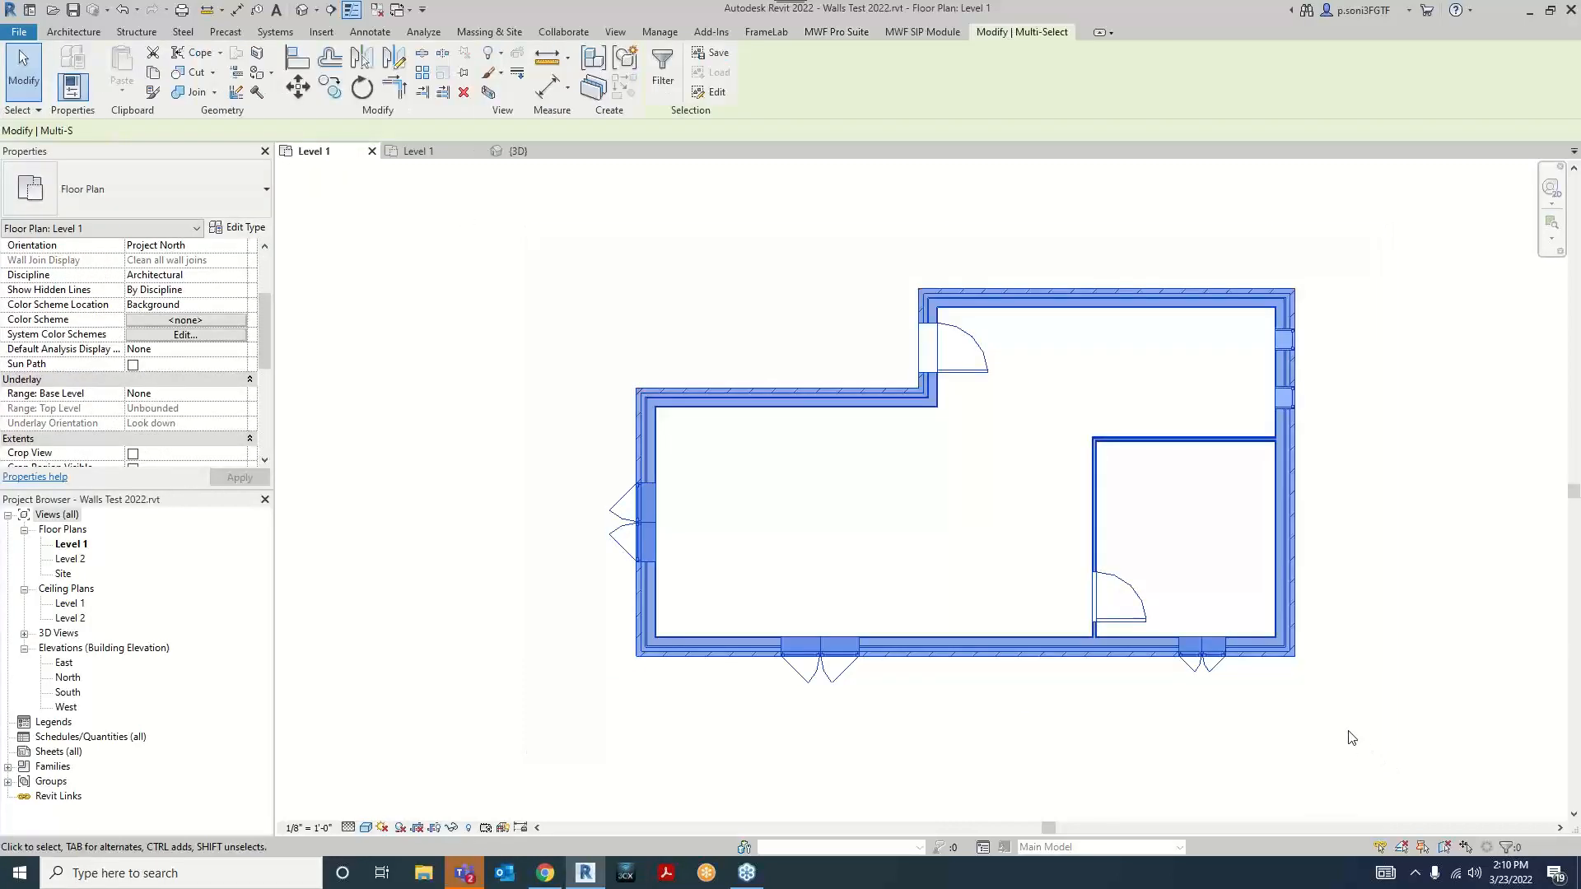
{"action": "left_click", "coordinate": [837, 32]}
{"action": "left_click", "coordinate": [685, 82]}
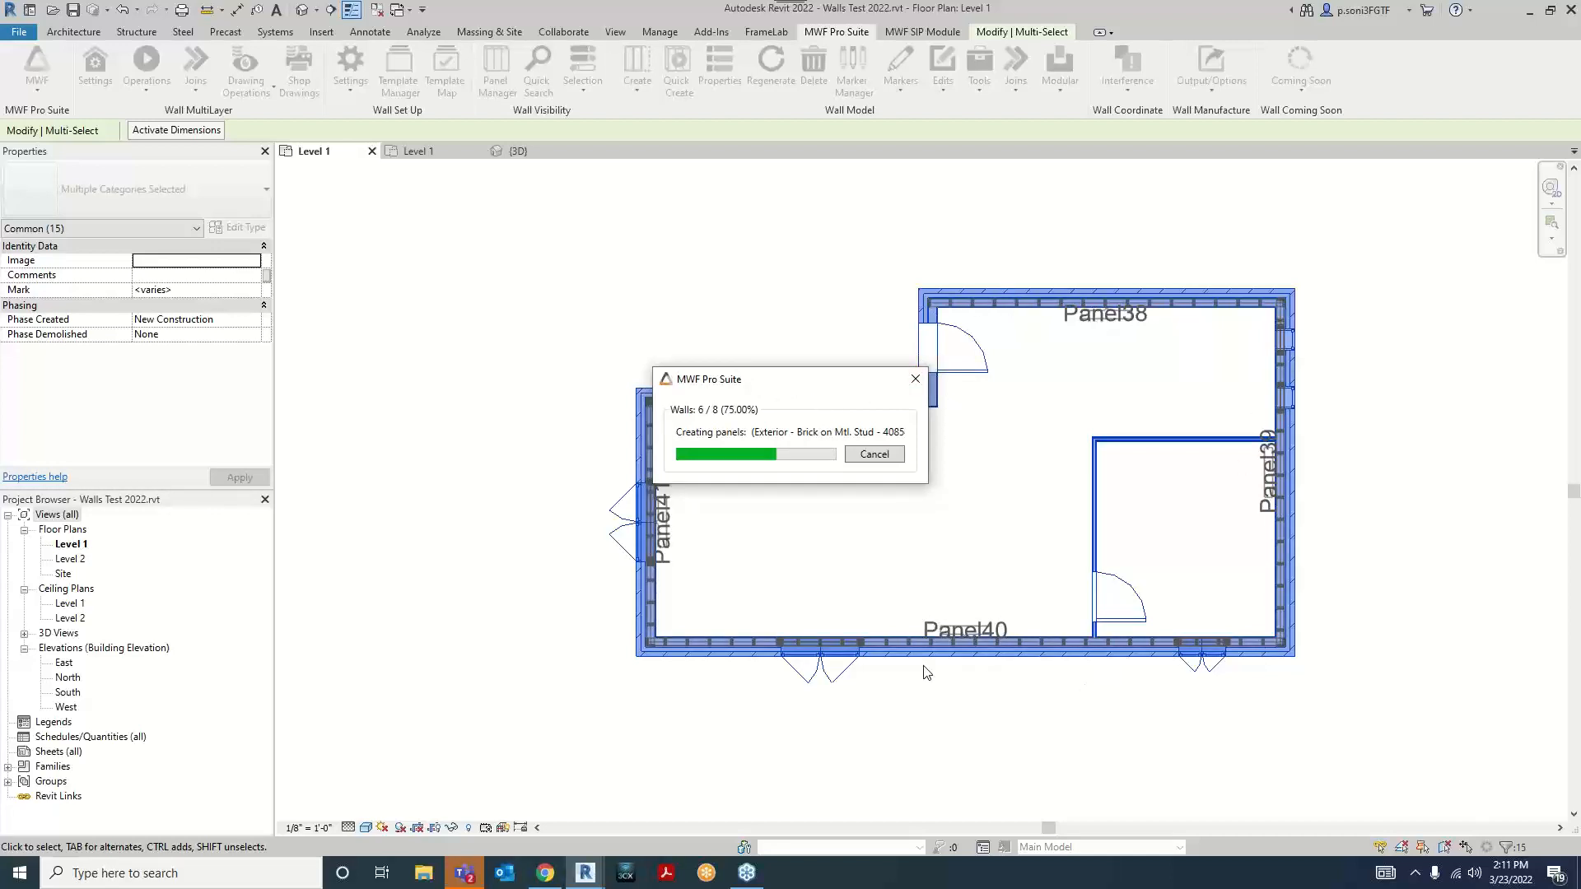
{"action": "left_click_drag", "start_coordinate": [792, 388], "coordinate": [929, 458]}
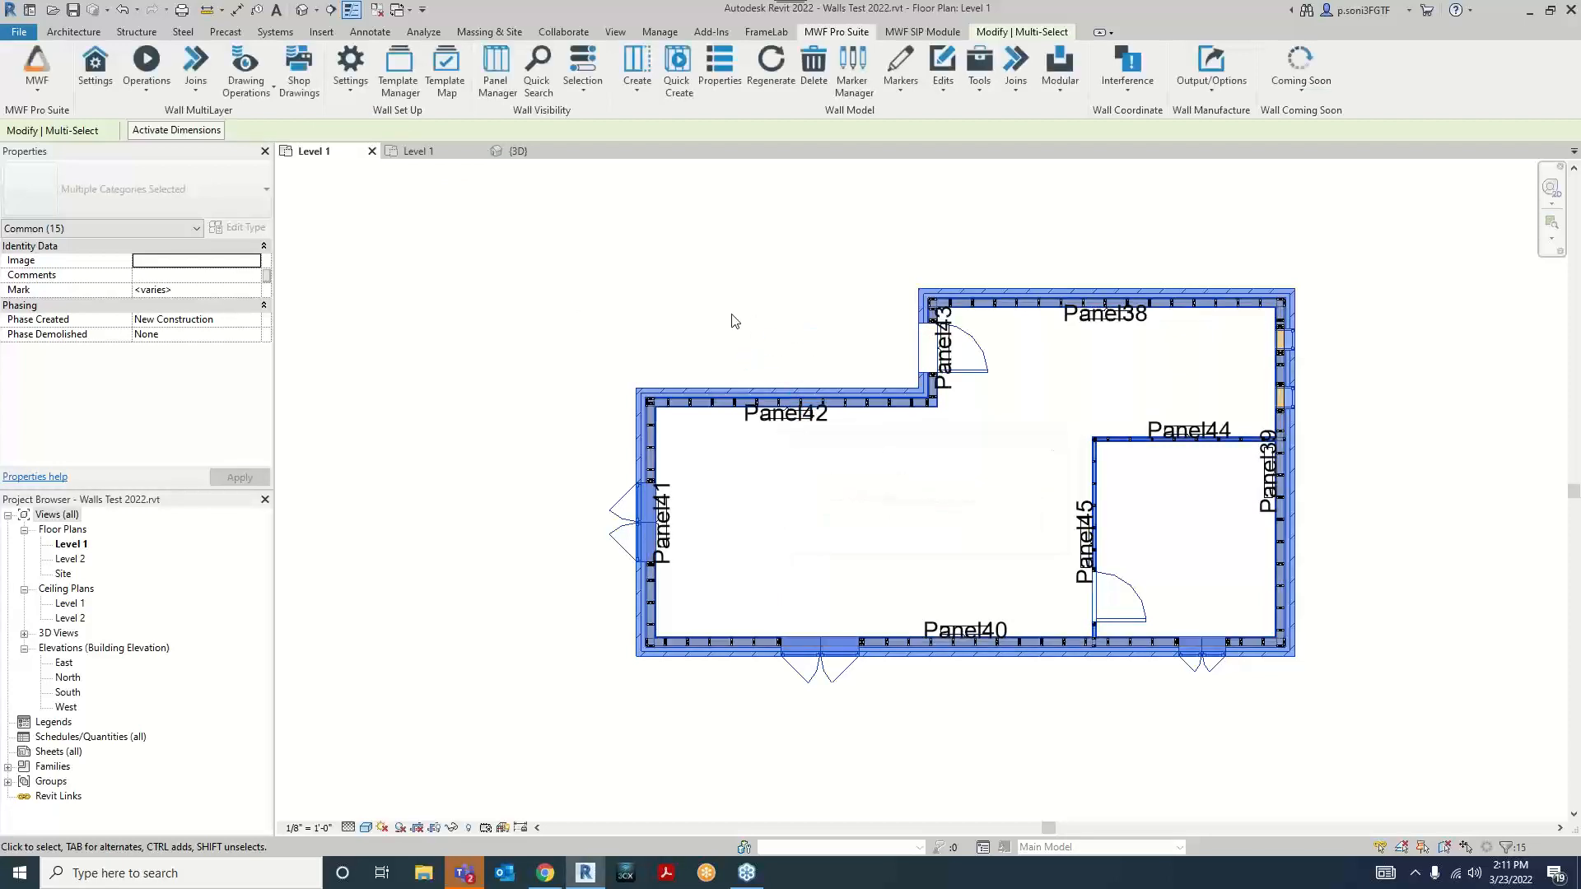
{"action": "left_click", "coordinate": [695, 298]}
Step: Select the whole framed house in the plan and inspect its wall framing in the 3D view
{"action": "middle_click_drag", "start_coordinate": [870, 532], "coordinate": [791, 512]}
{"action": "scroll", "coordinate": [791, 510], "scroll_direction": "down", "scroll_amount": 1}
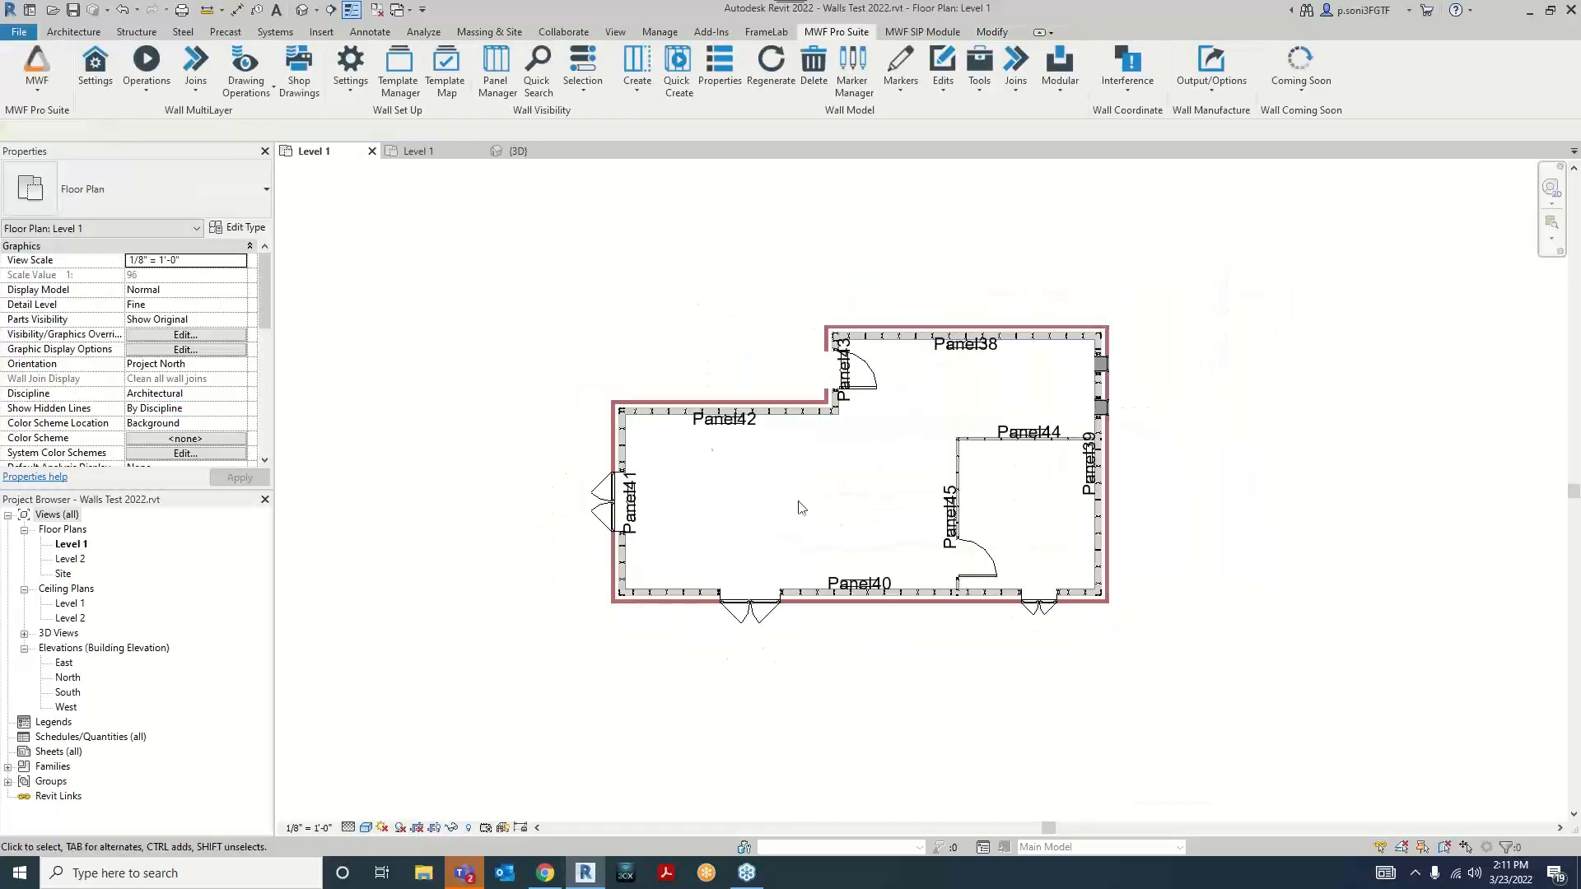
{"action": "left_click_drag", "start_coordinate": [473, 273], "coordinate": [1194, 726]}
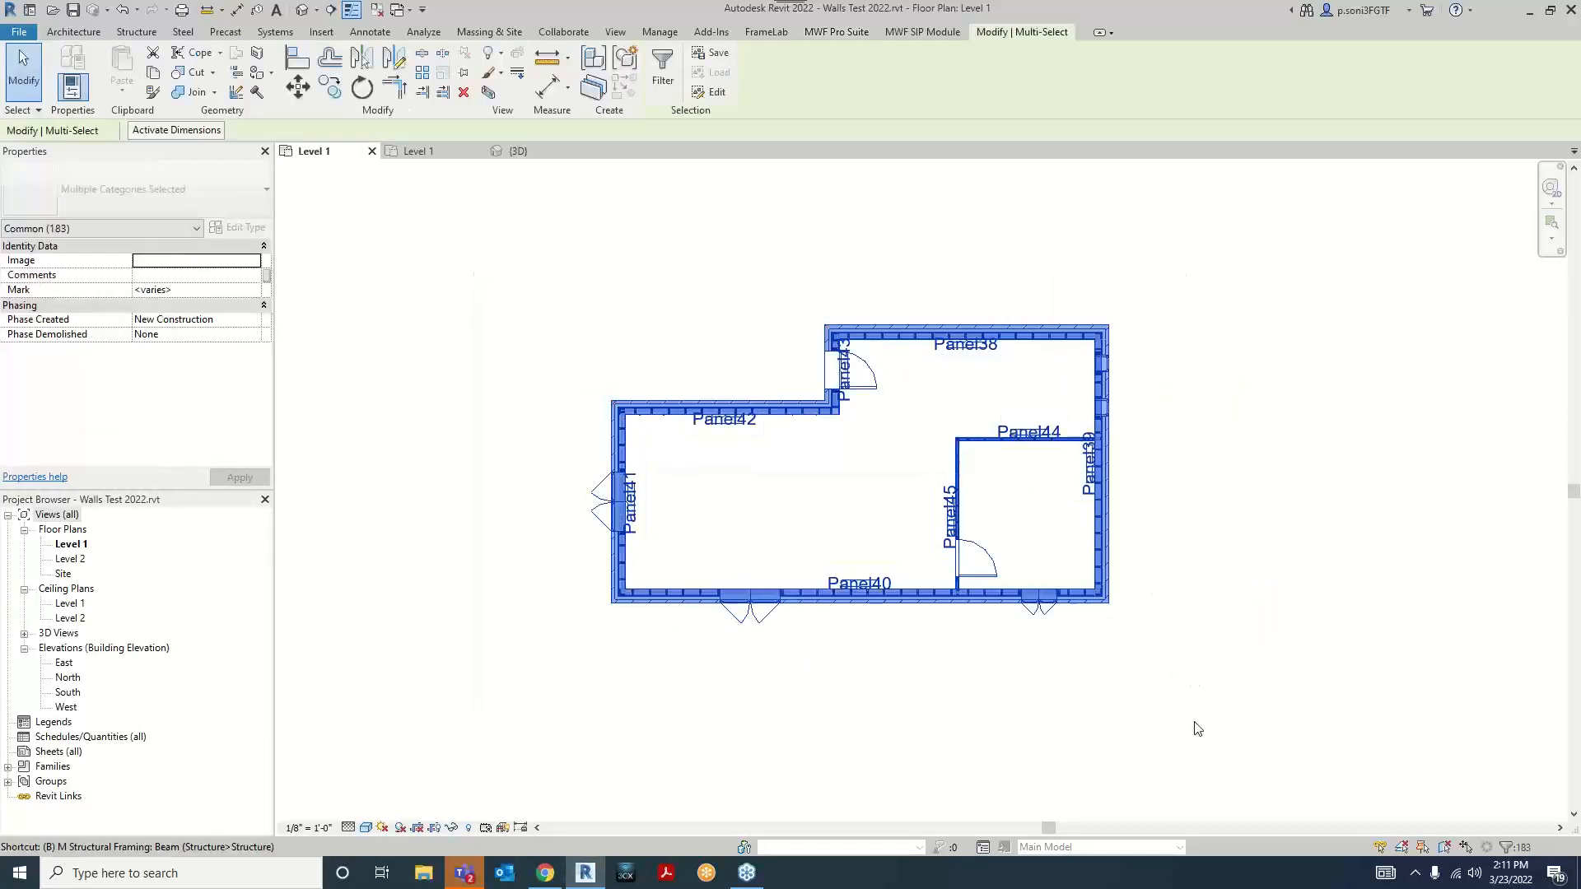
{"action": "left_click", "coordinate": [519, 152]}
{"action": "left_click", "coordinate": [460, 299]}
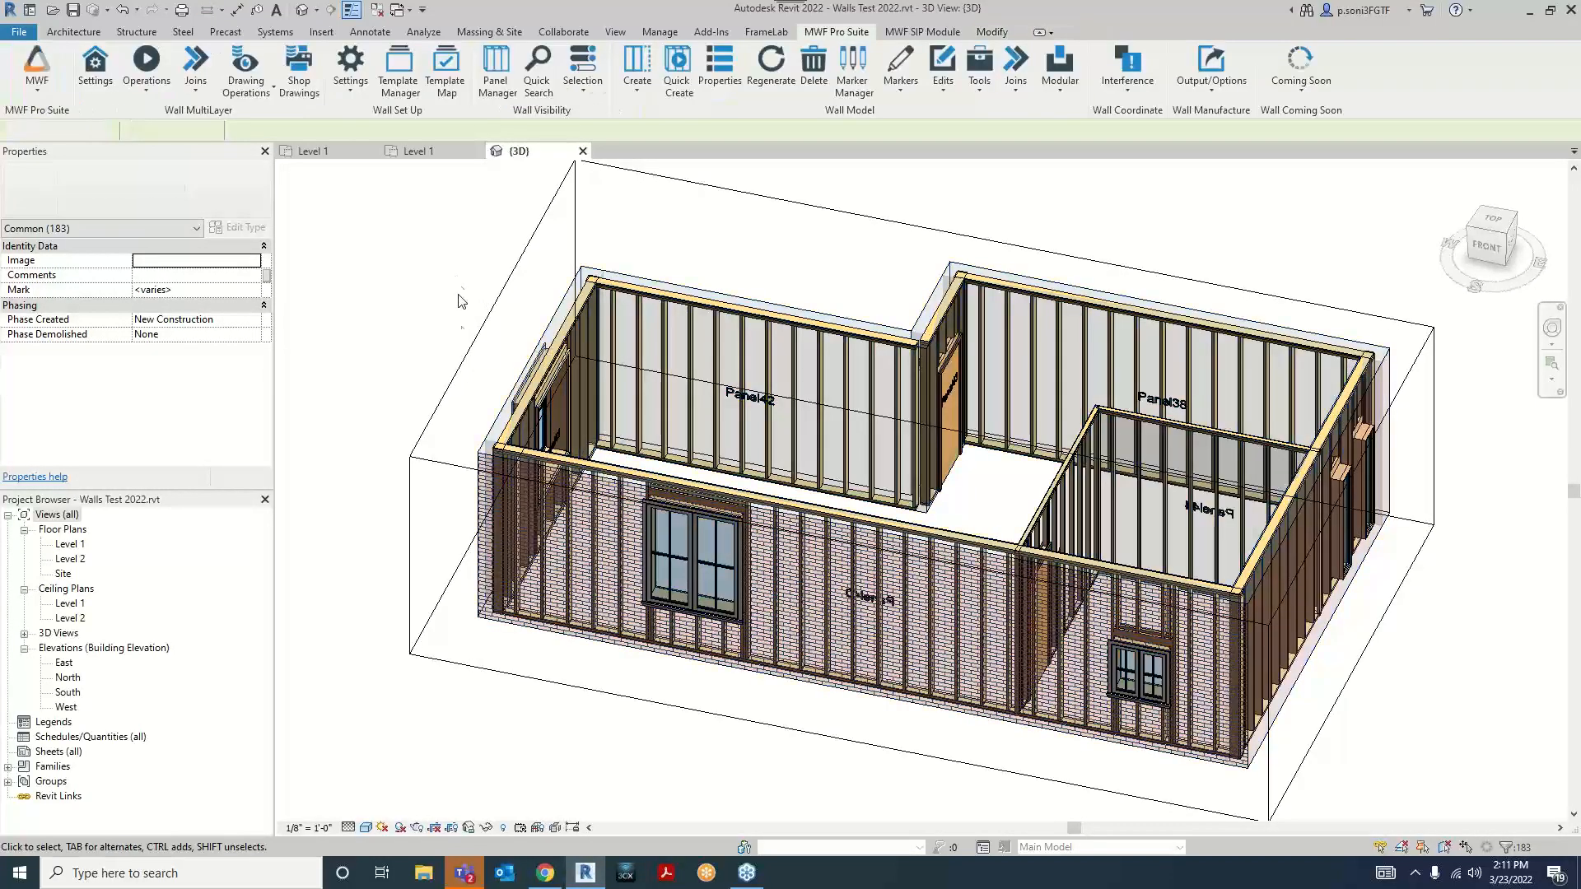
{"action": "middle_click_drag", "start_coordinate": [1060, 524], "coordinate": [821, 583], "text": "shift"}
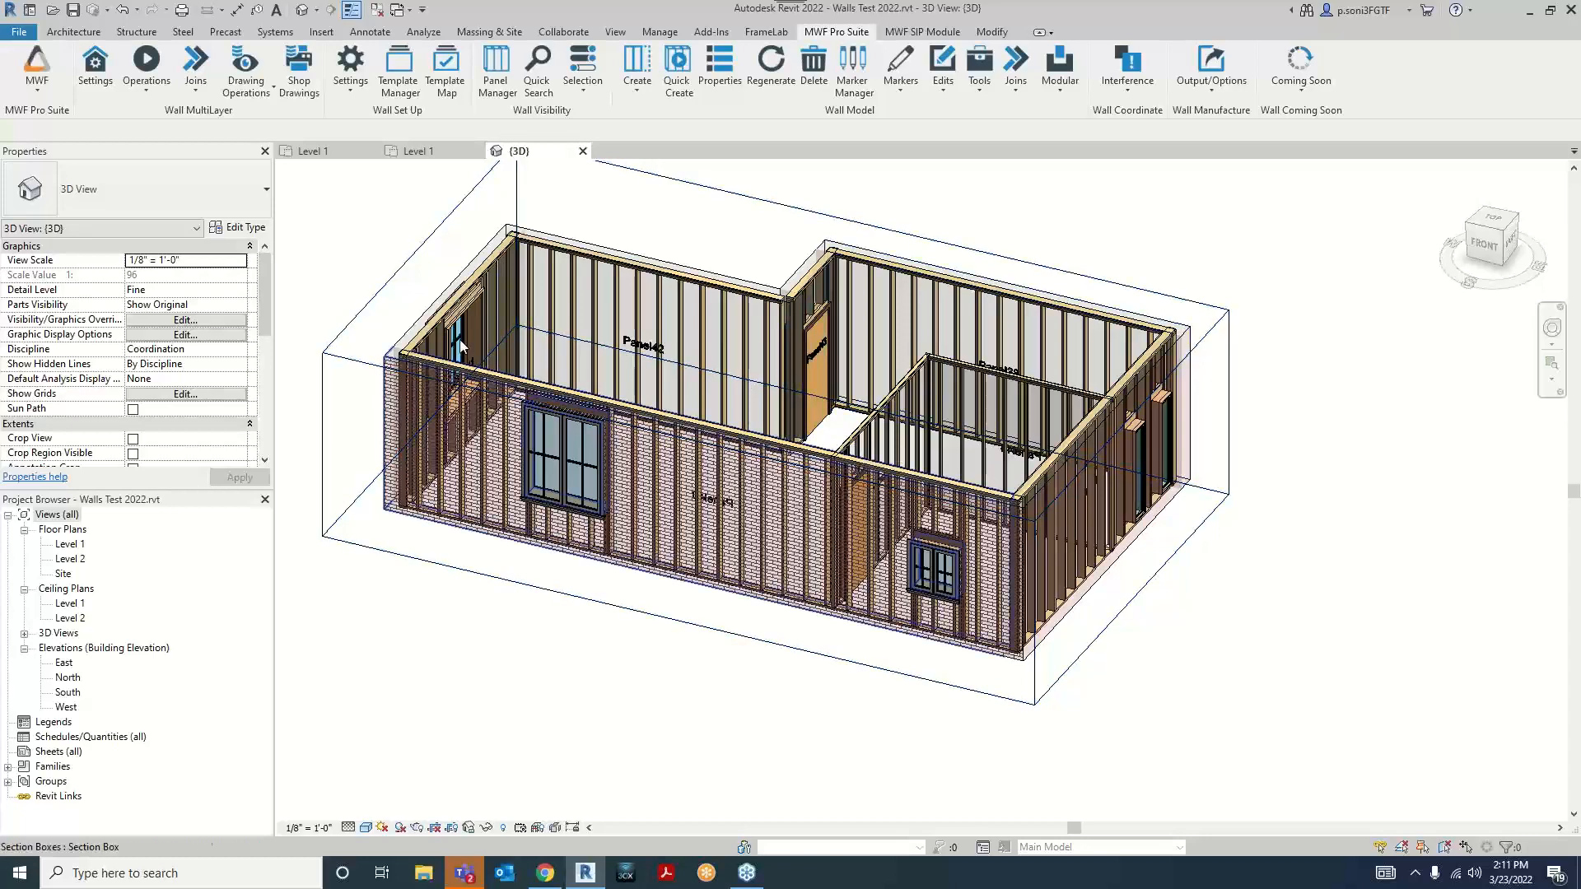
{"action": "middle_click_drag", "start_coordinate": [460, 339], "coordinate": [451, 386]}
{"action": "scroll", "coordinate": [755, 542], "scroll_direction": "up", "scroll_amount": 2}
{"action": "scroll", "coordinate": [747, 486], "scroll_direction": "down", "scroll_amount": 2}
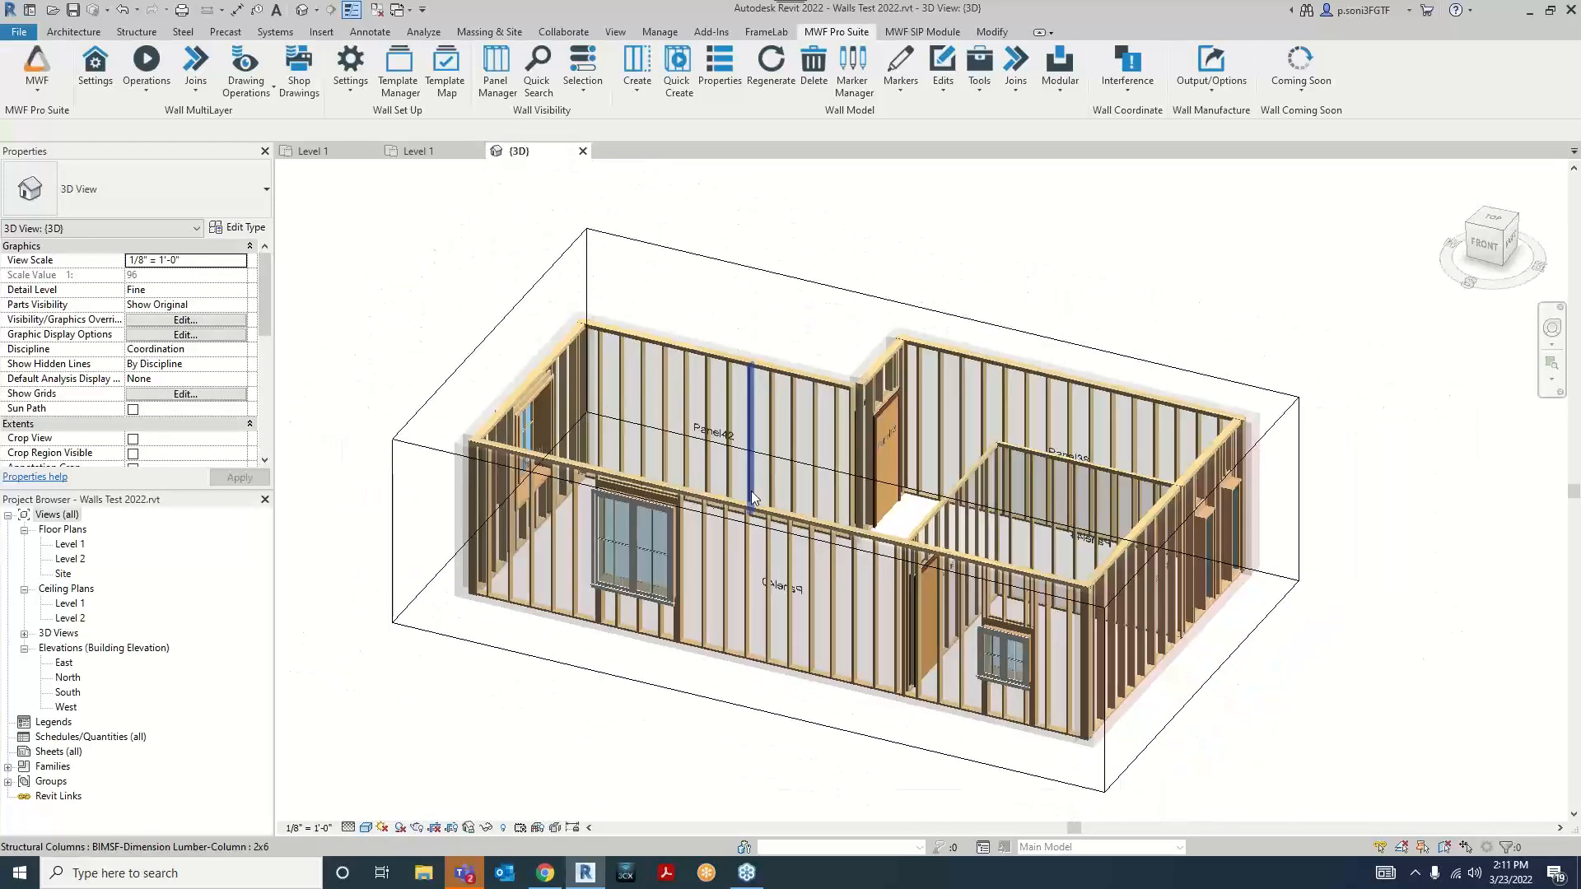
Step: Return to the house's Level 1 floor plan and close the 3D view
{"action": "left_click", "coordinate": [316, 155]}
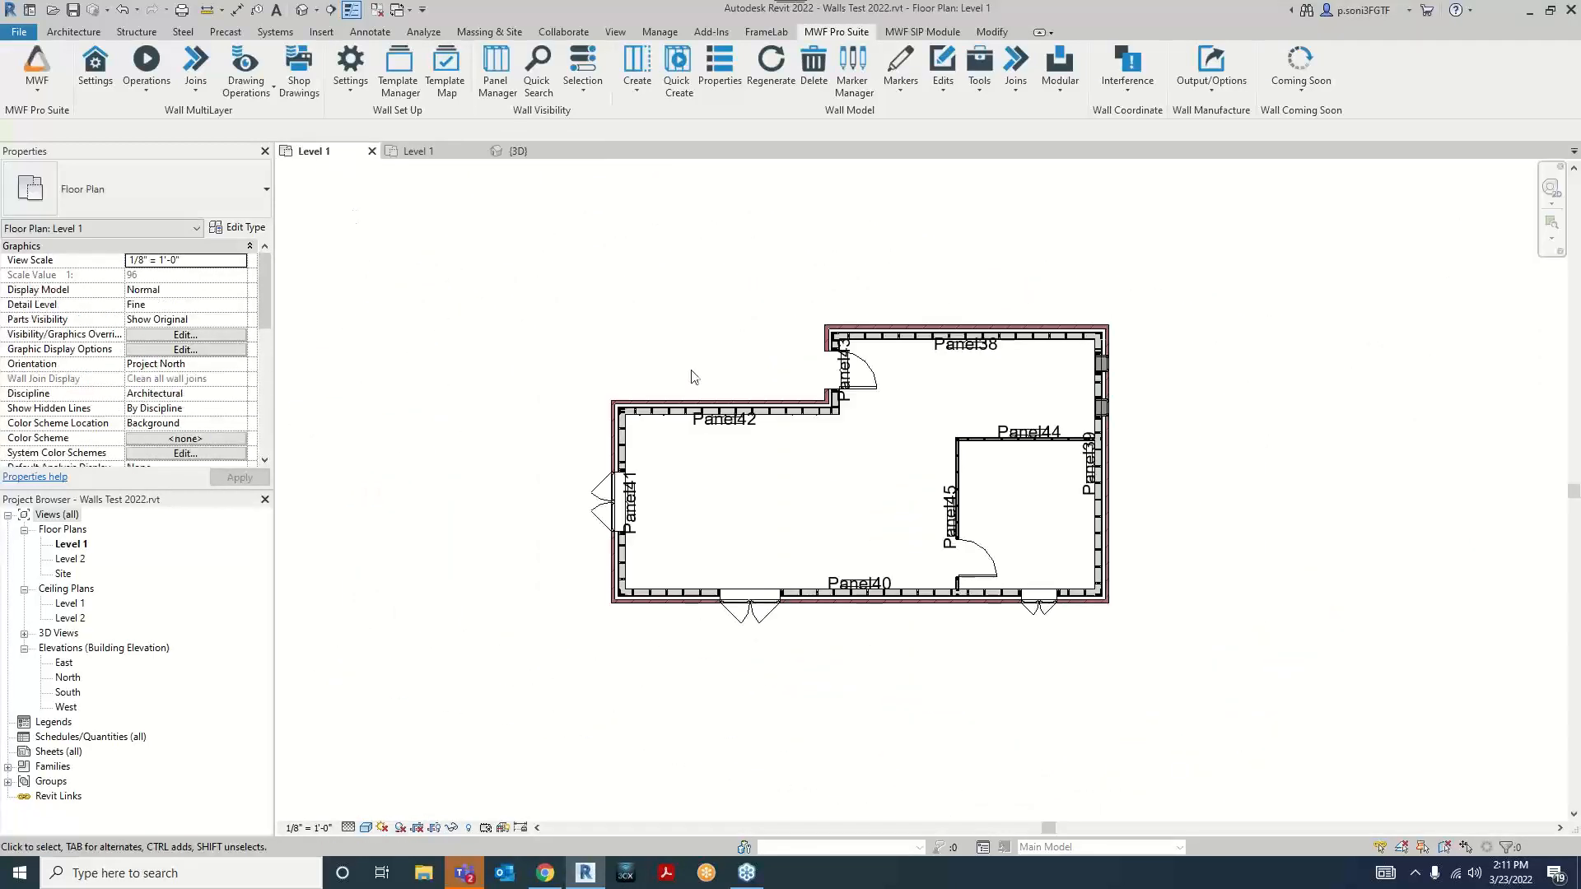
{"action": "scroll", "coordinate": [782, 485], "scroll_direction": "up", "scroll_amount": 1}
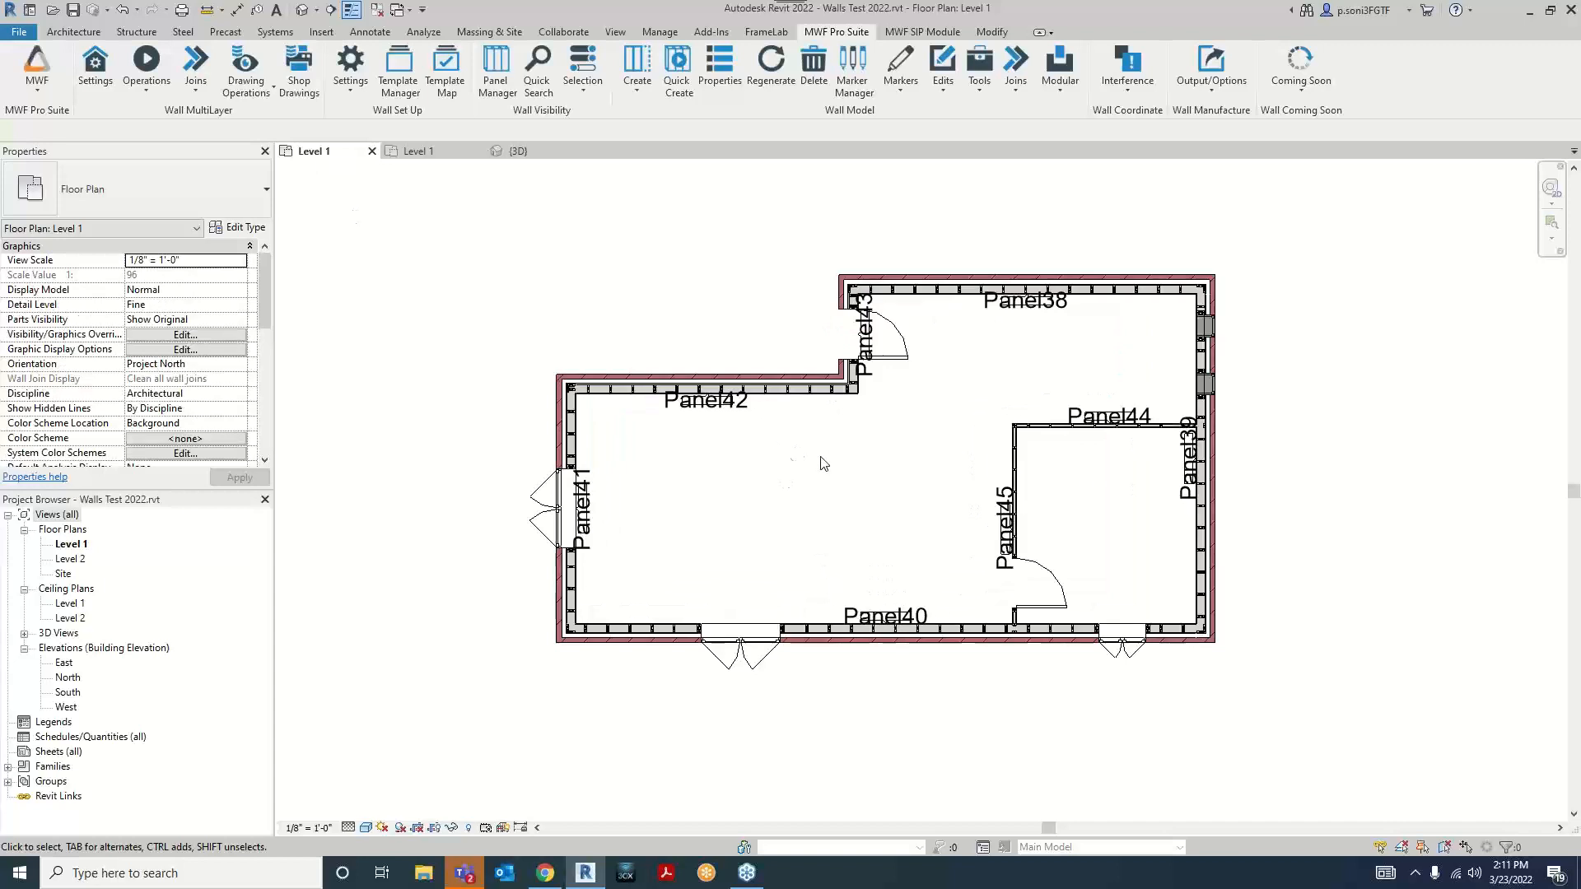
{"action": "left_click", "coordinate": [517, 150]}
{"action": "left_click", "coordinate": [583, 151]}
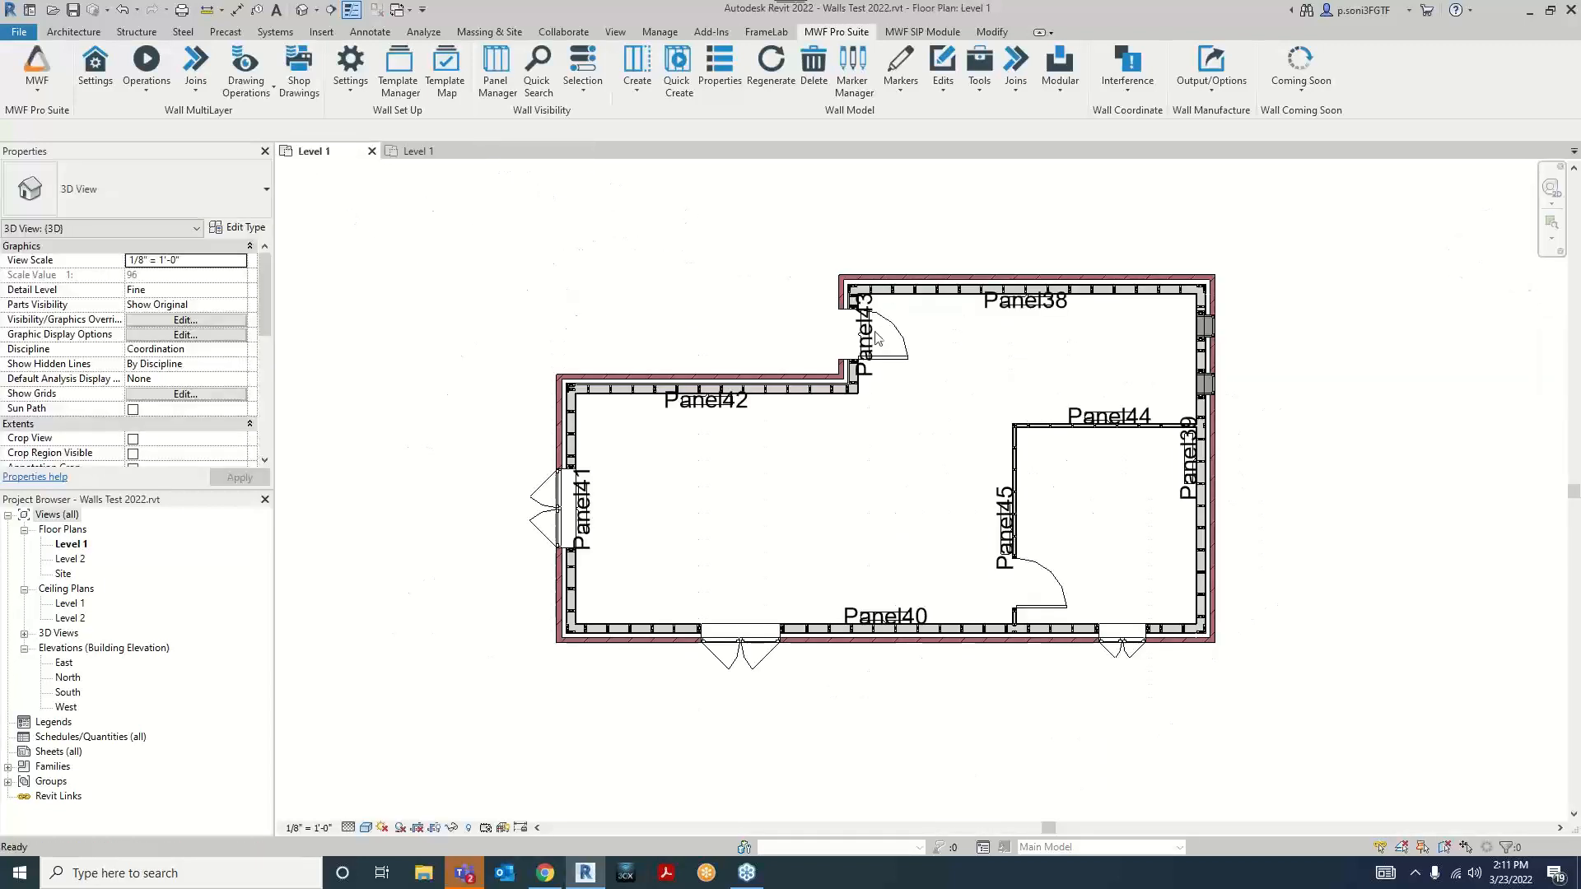
{"action": "scroll", "coordinate": [821, 375], "scroll_direction": "down", "scroll_amount": 1}
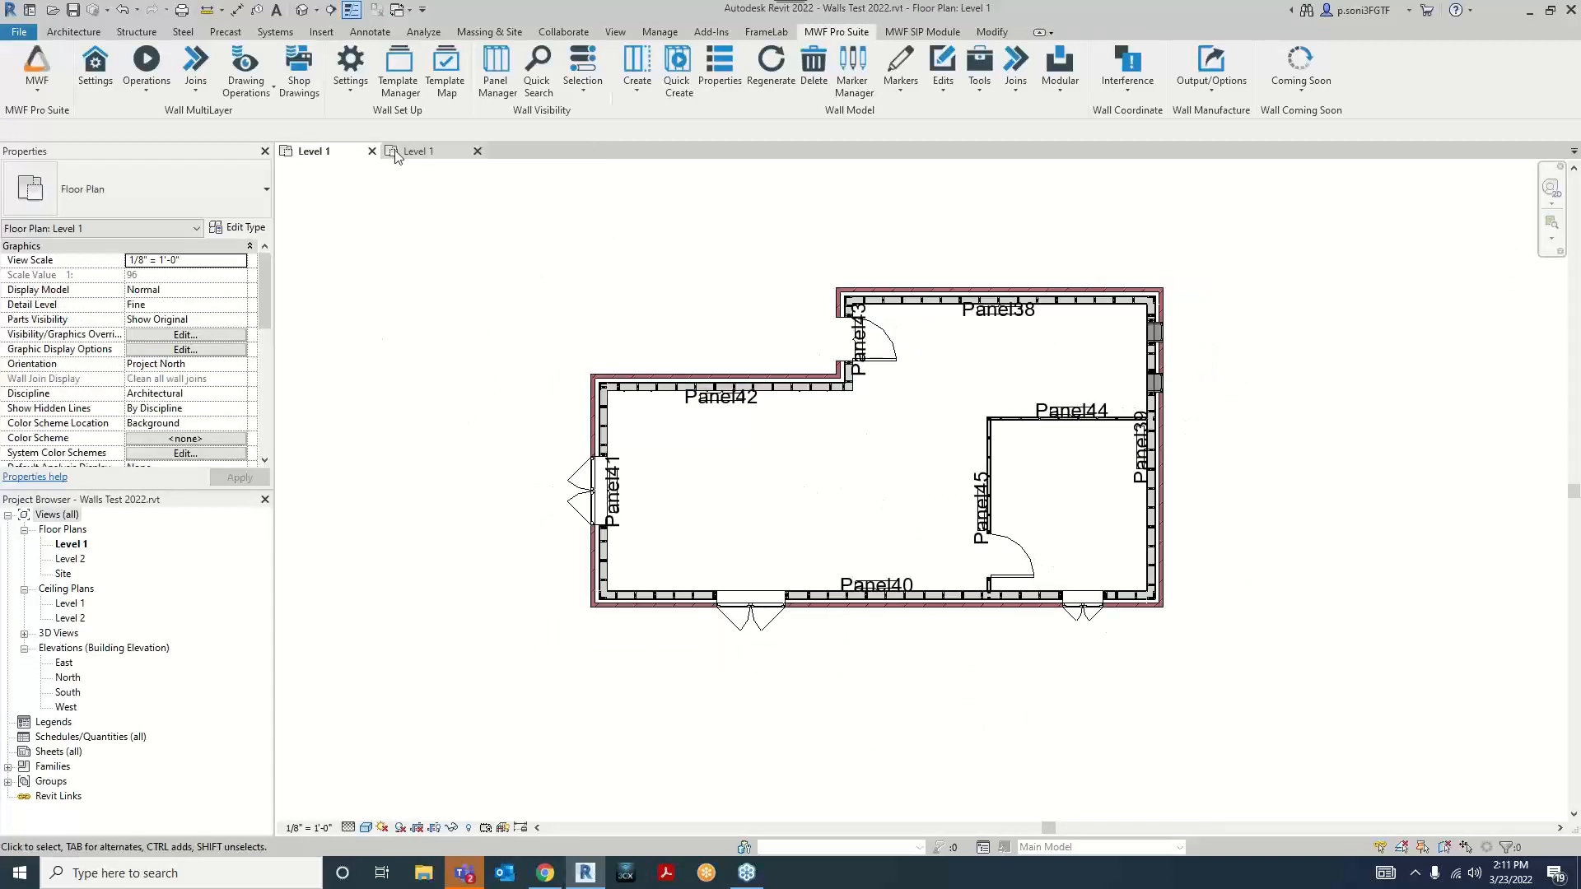
Step: Bring up the Level 1 plan of Floors Test 2022.rvt and check the floor types of a grey floor and a wood-finish floor
{"action": "left_click", "coordinate": [418, 152]}
{"action": "scroll", "coordinate": [880, 443], "scroll_direction": "up", "scroll_amount": 2}
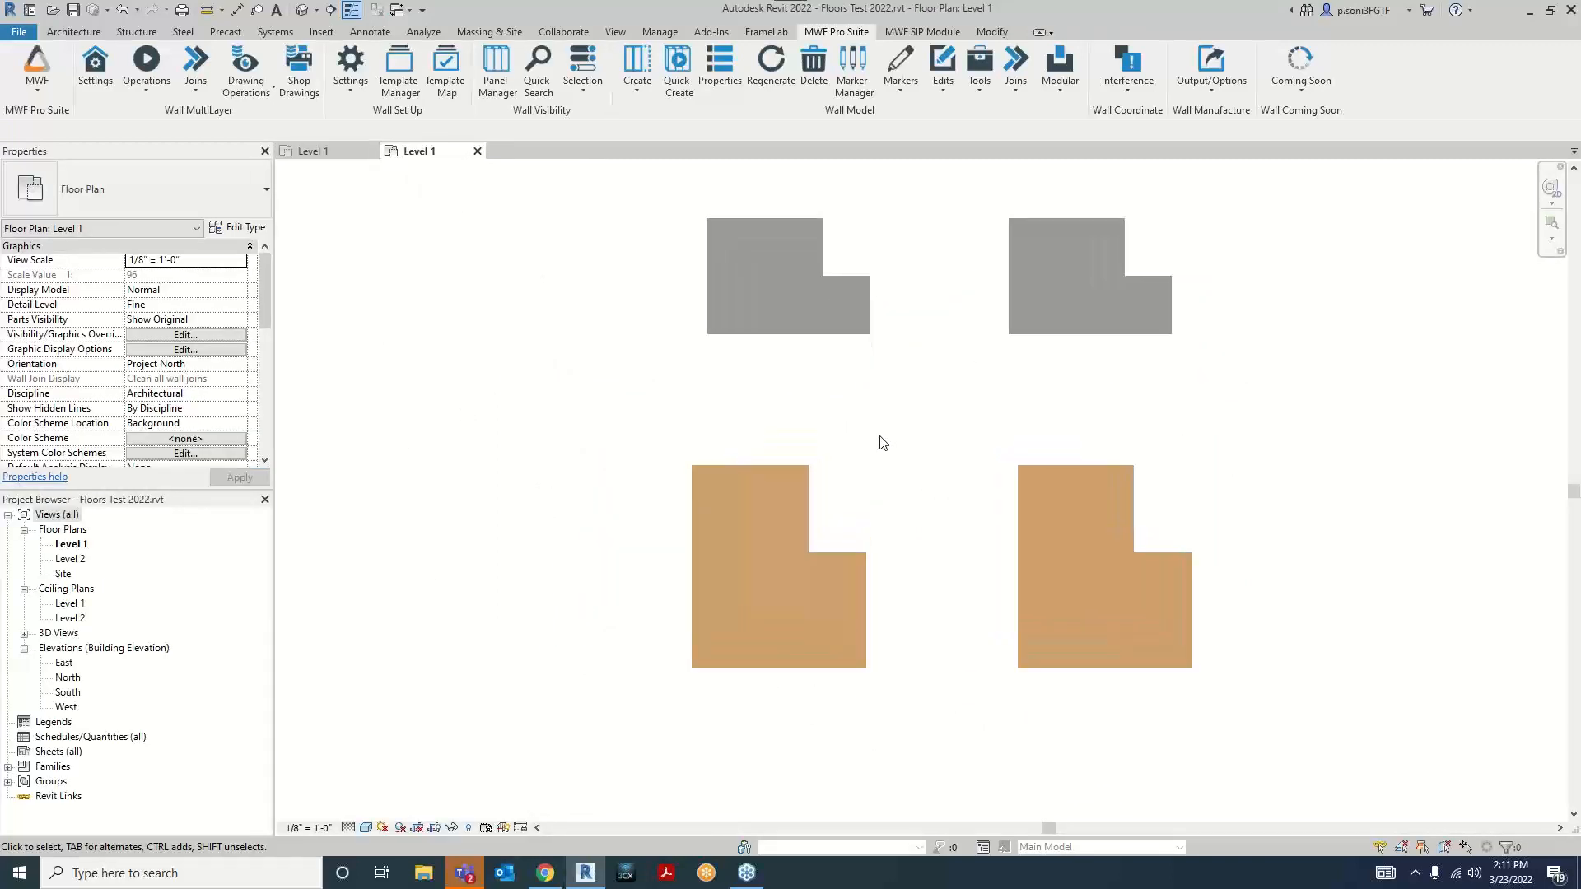
{"action": "left_click", "coordinate": [849, 337]}
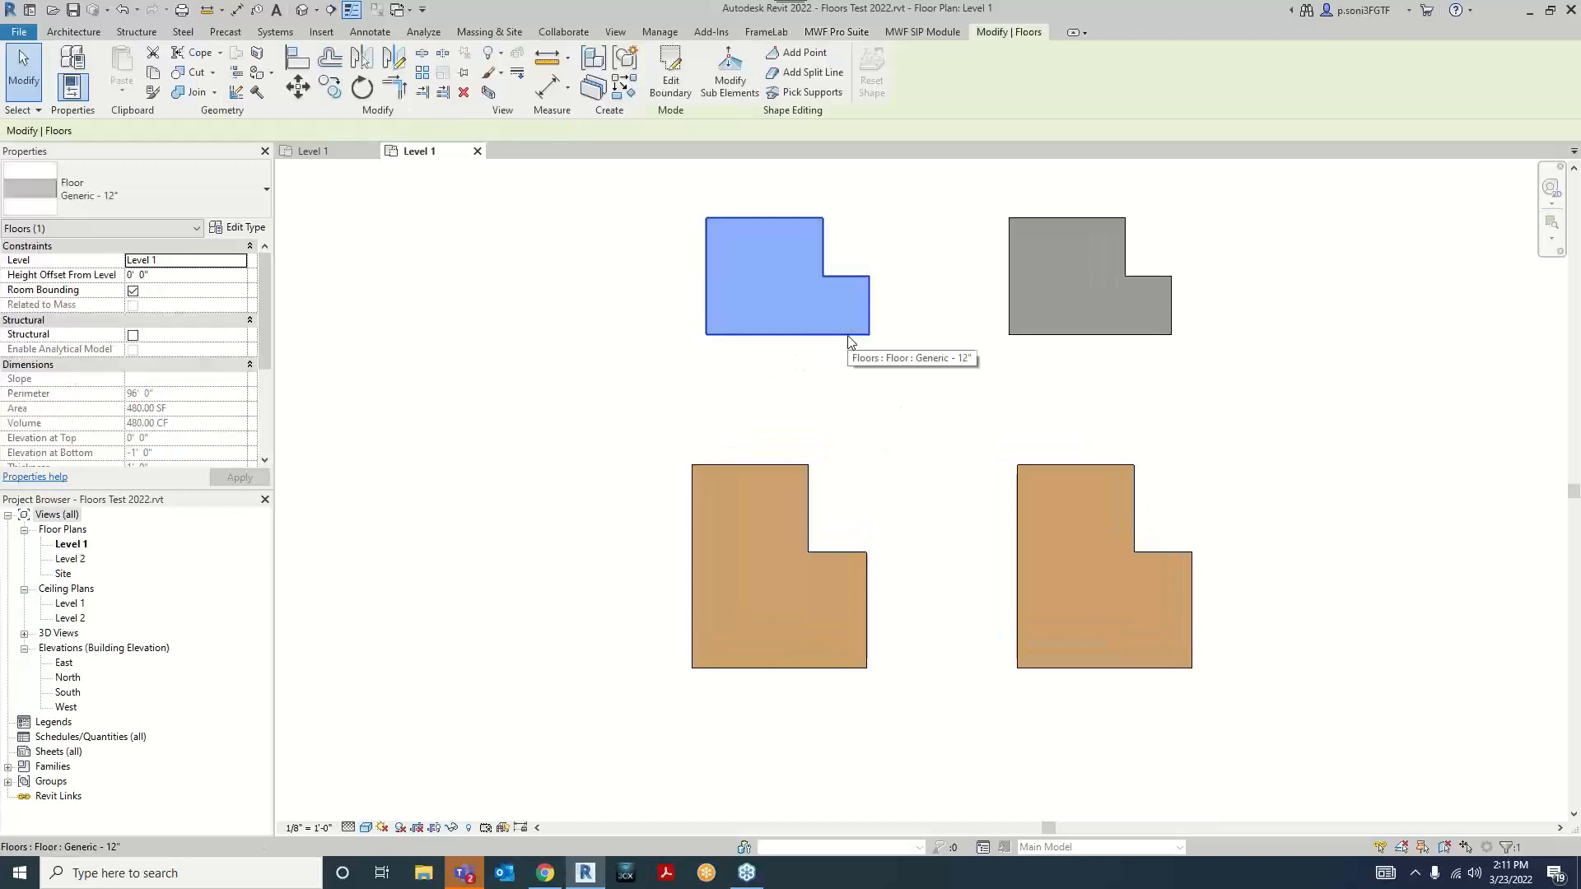
{"action": "left_click", "coordinate": [781, 463]}
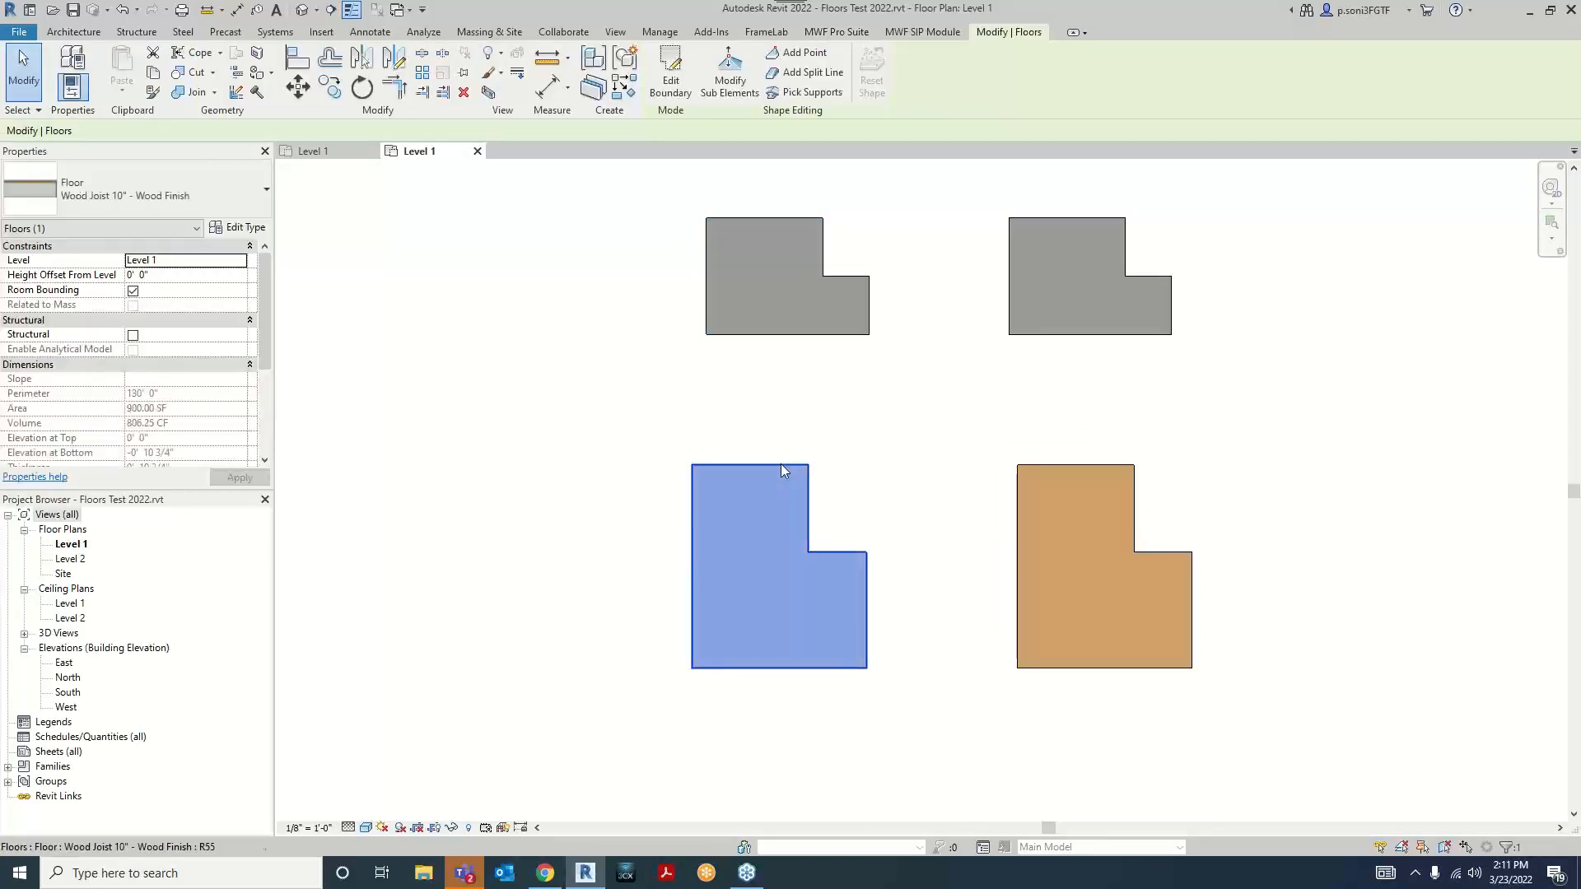
{"action": "key", "text": "Escape"}
{"action": "left_click", "coordinate": [794, 334]}
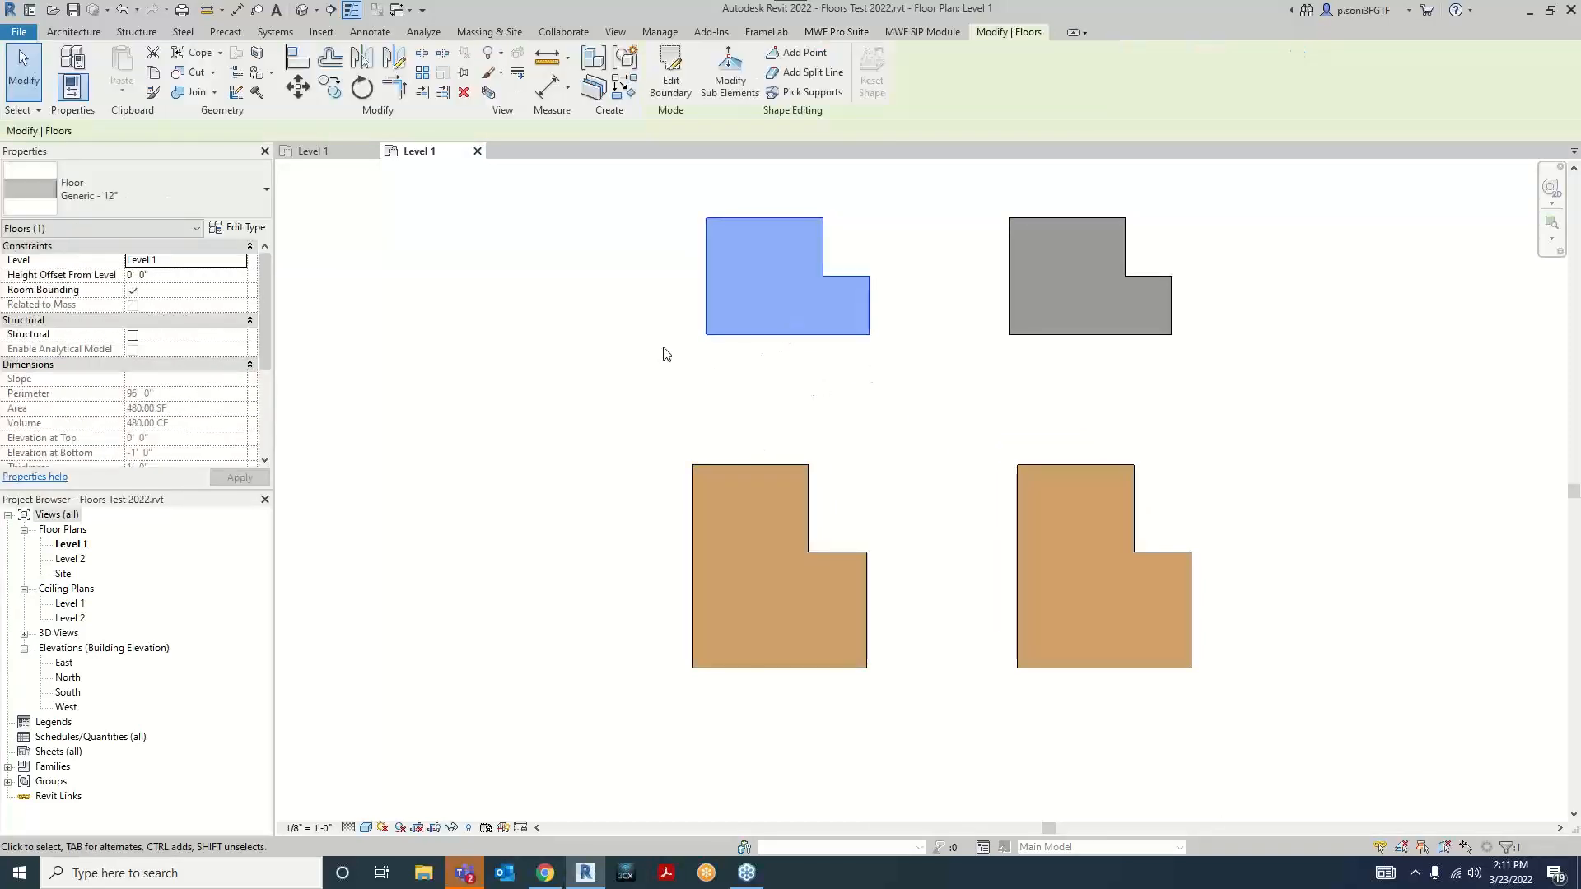
{"action": "left_click", "coordinate": [752, 461]}
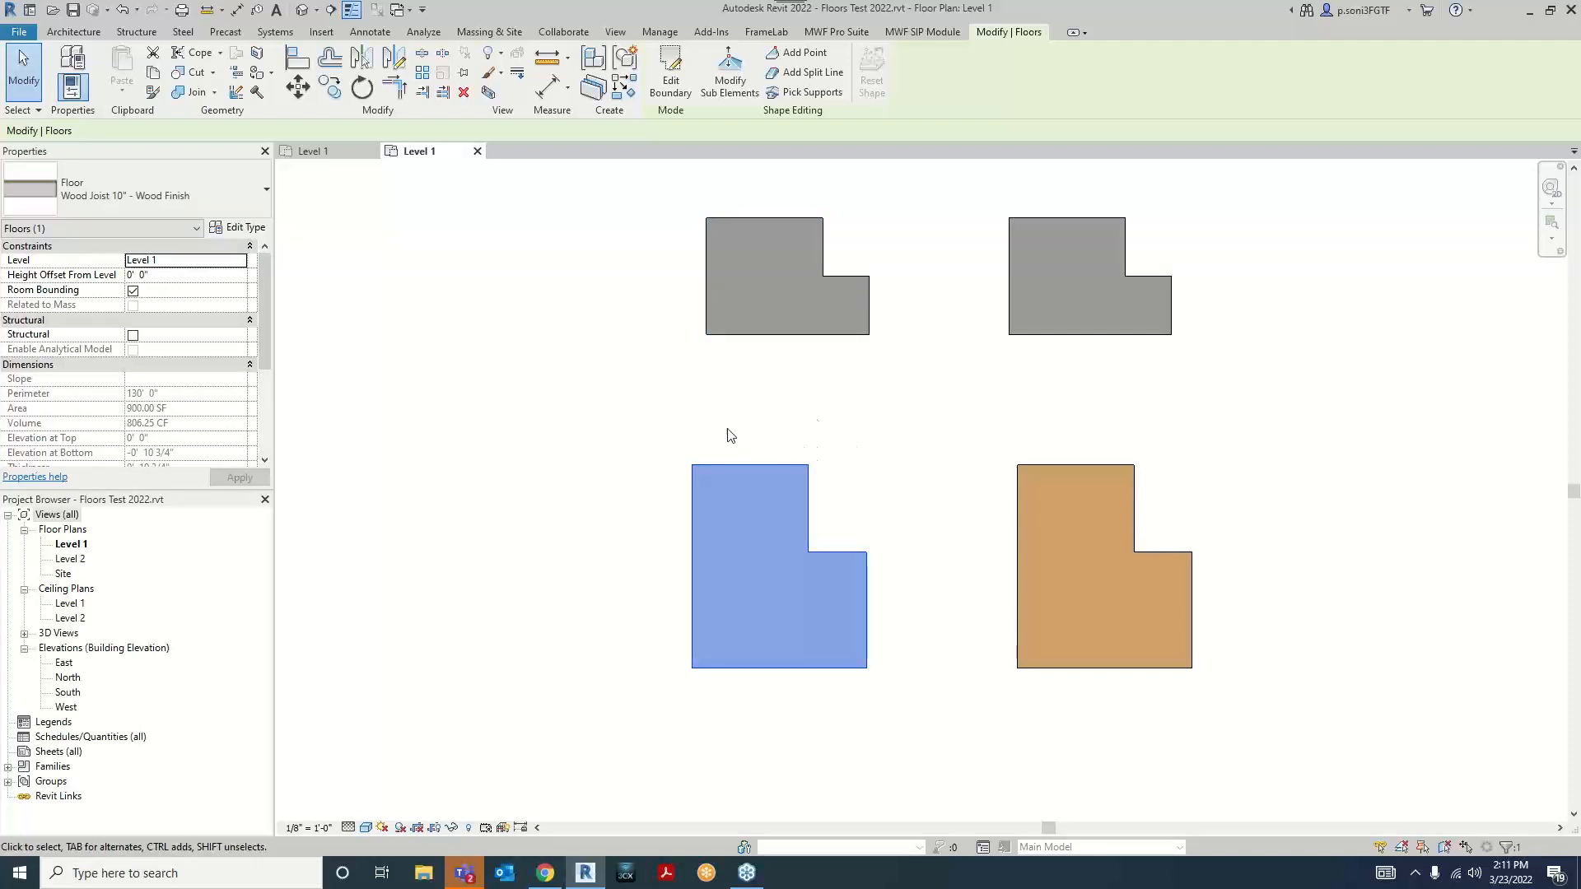
{"action": "scroll", "coordinate": [727, 435], "scroll_direction": "down", "scroll_amount": 2}
{"action": "scroll", "coordinate": [833, 416], "scroll_direction": "up", "scroll_amount": 1}
{"action": "left_click", "coordinate": [878, 520]}
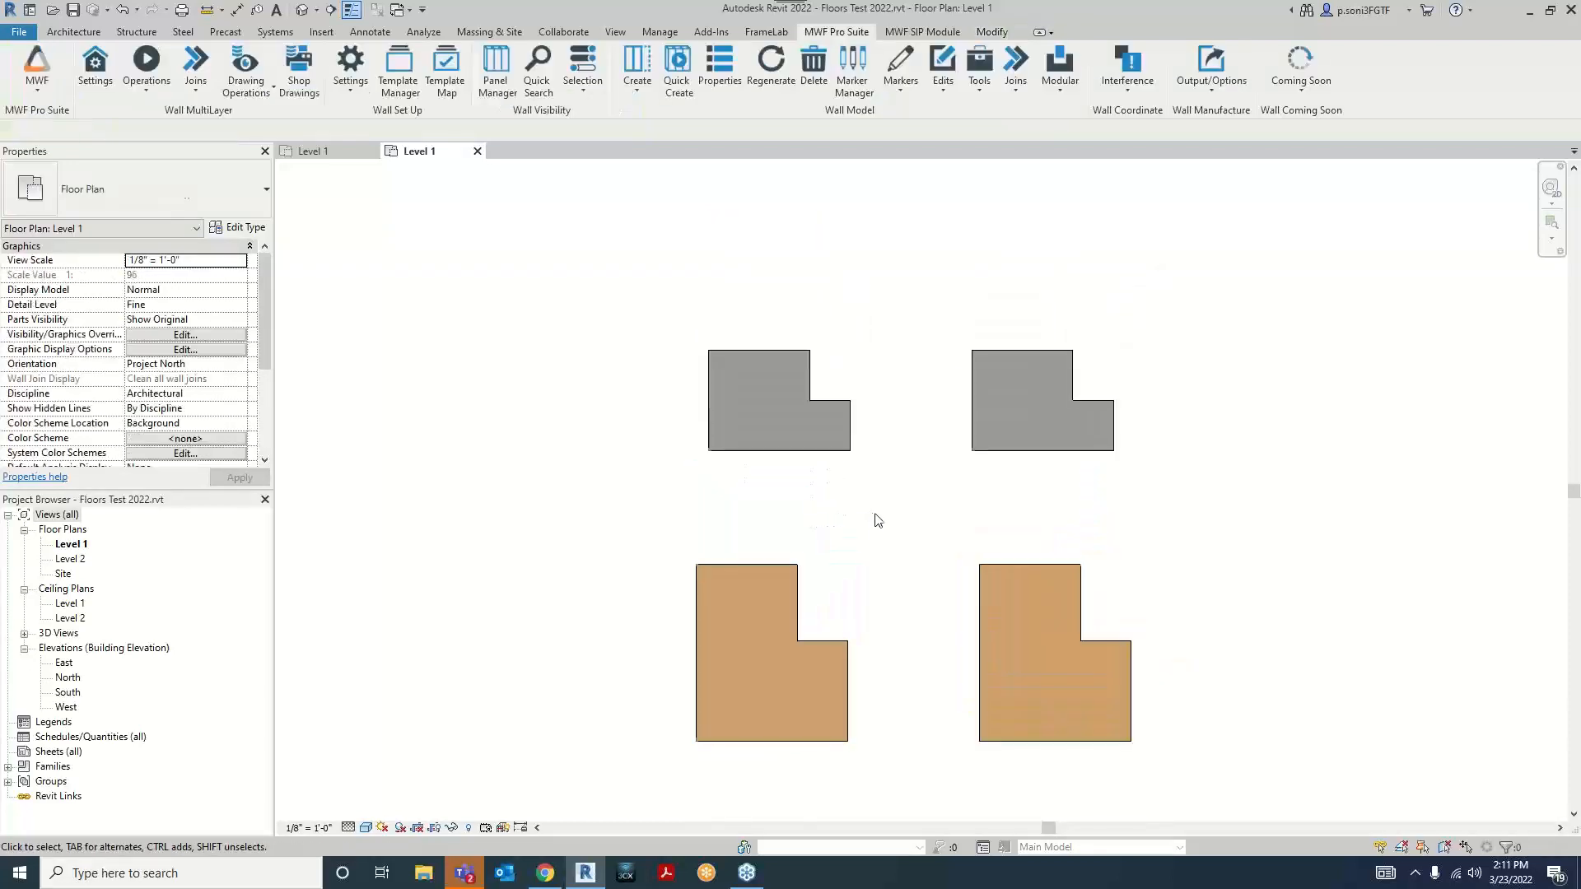
Step: Switch MWF to the Floor Module and bring all four sample floors into view
{"action": "left_click", "coordinate": [36, 73]}
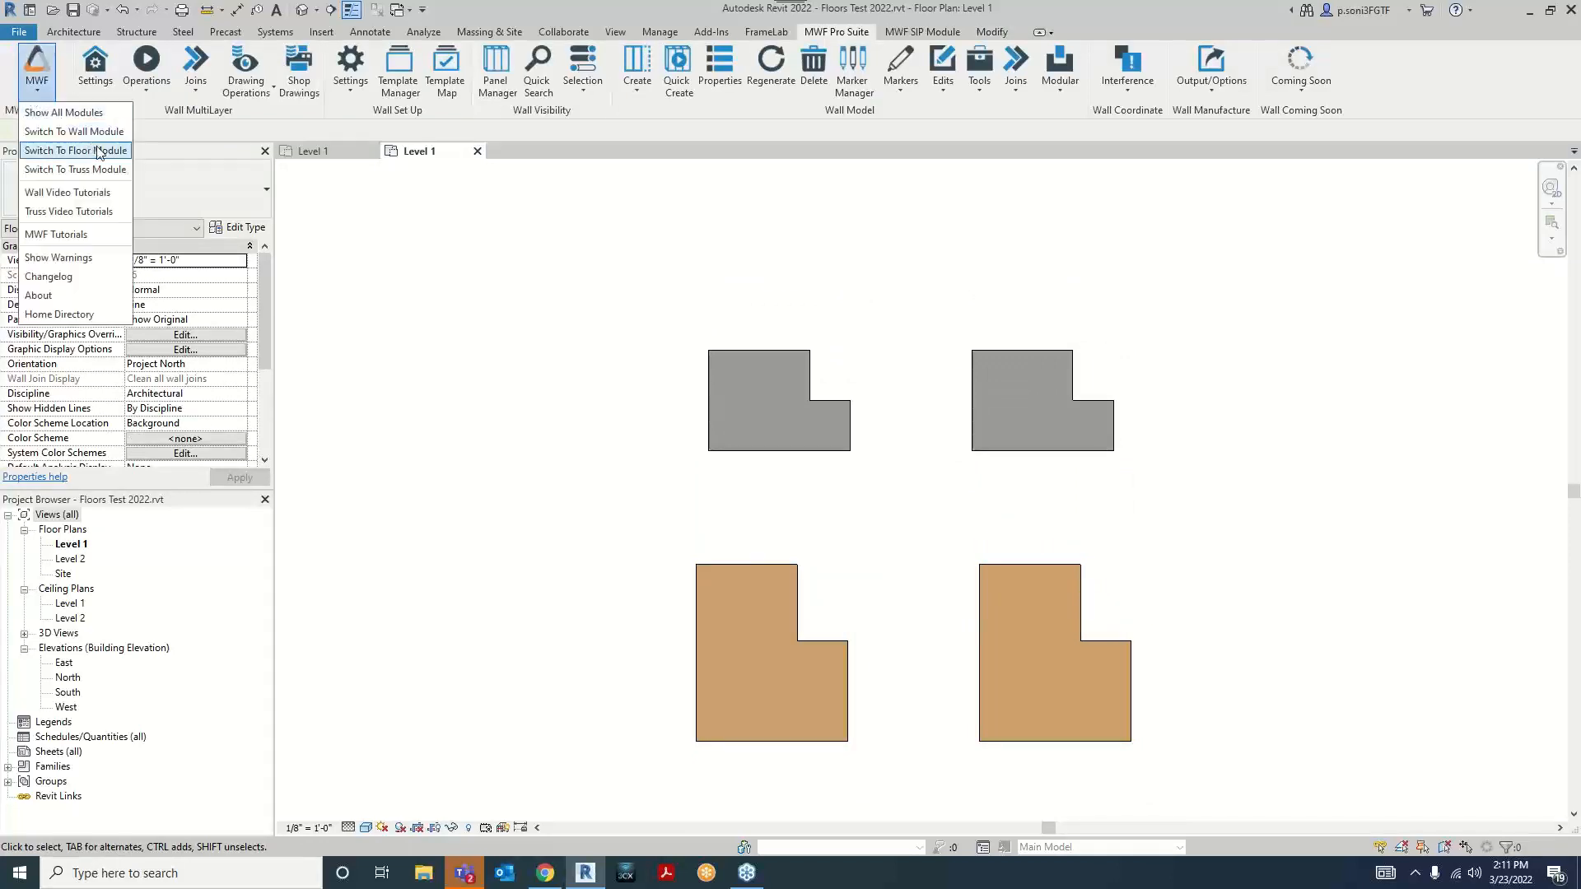
{"action": "left_click", "coordinate": [81, 151]}
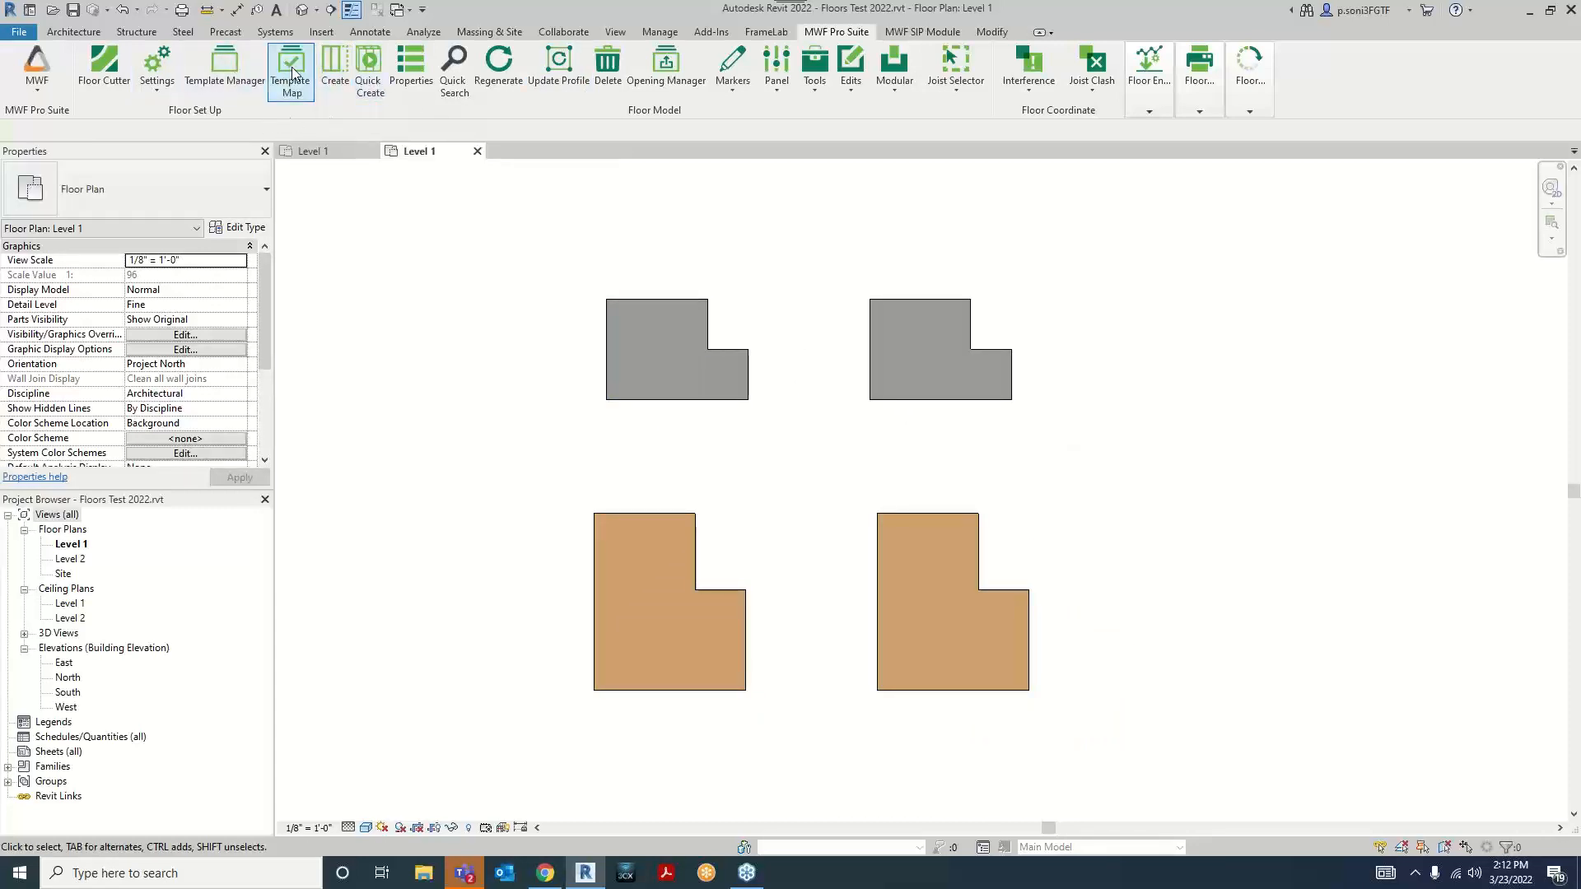
{"action": "left_click", "coordinate": [366, 98]}
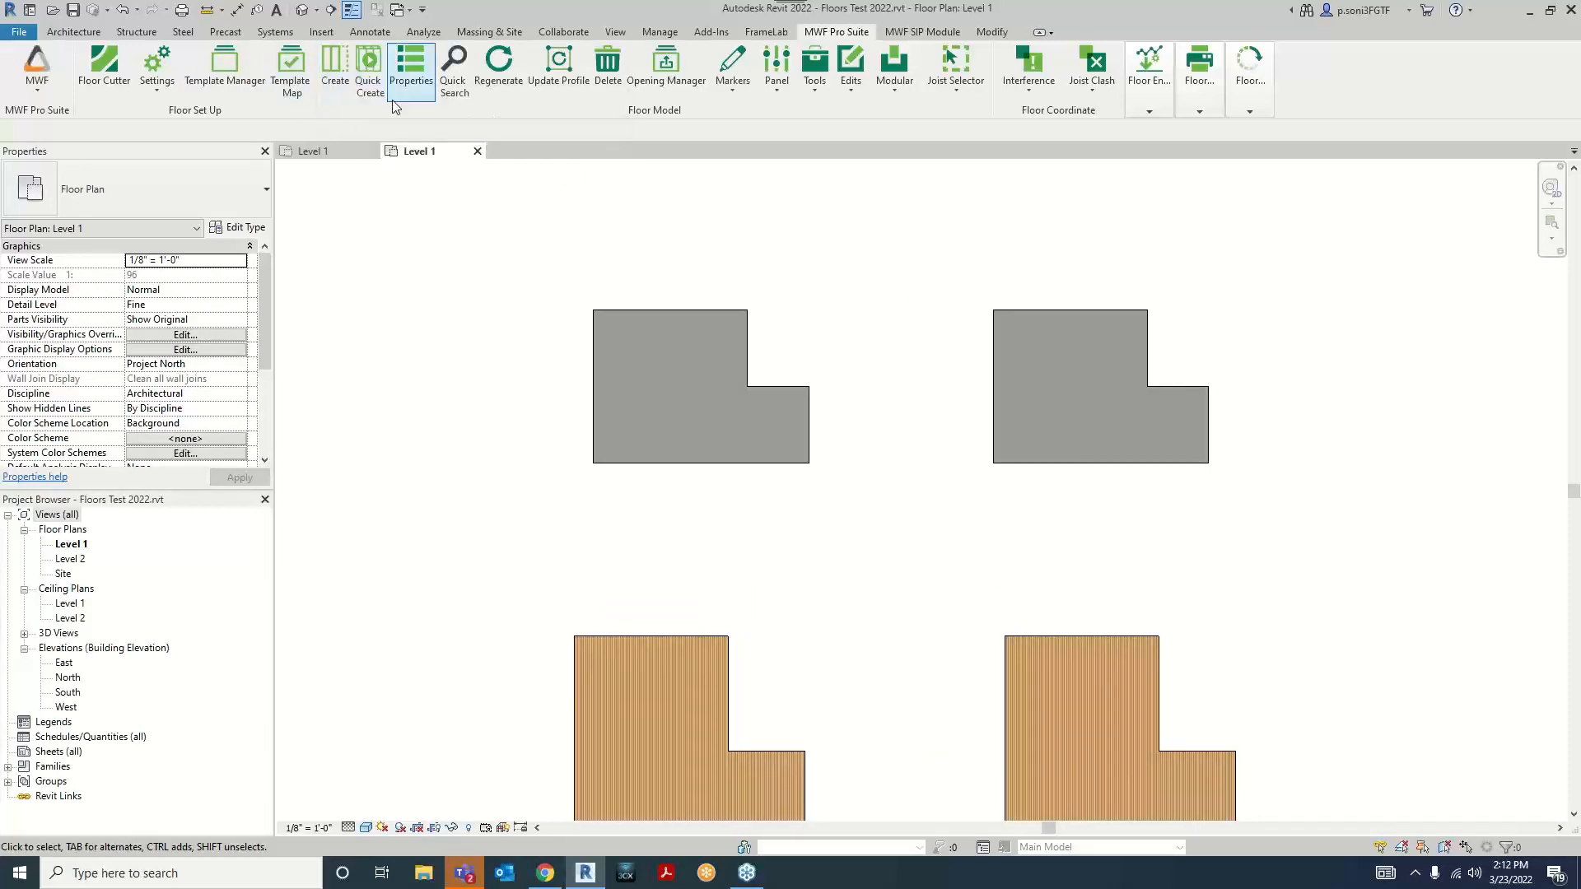
{"action": "scroll", "coordinate": [675, 249], "scroll_direction": "down", "scroll_amount": 2}
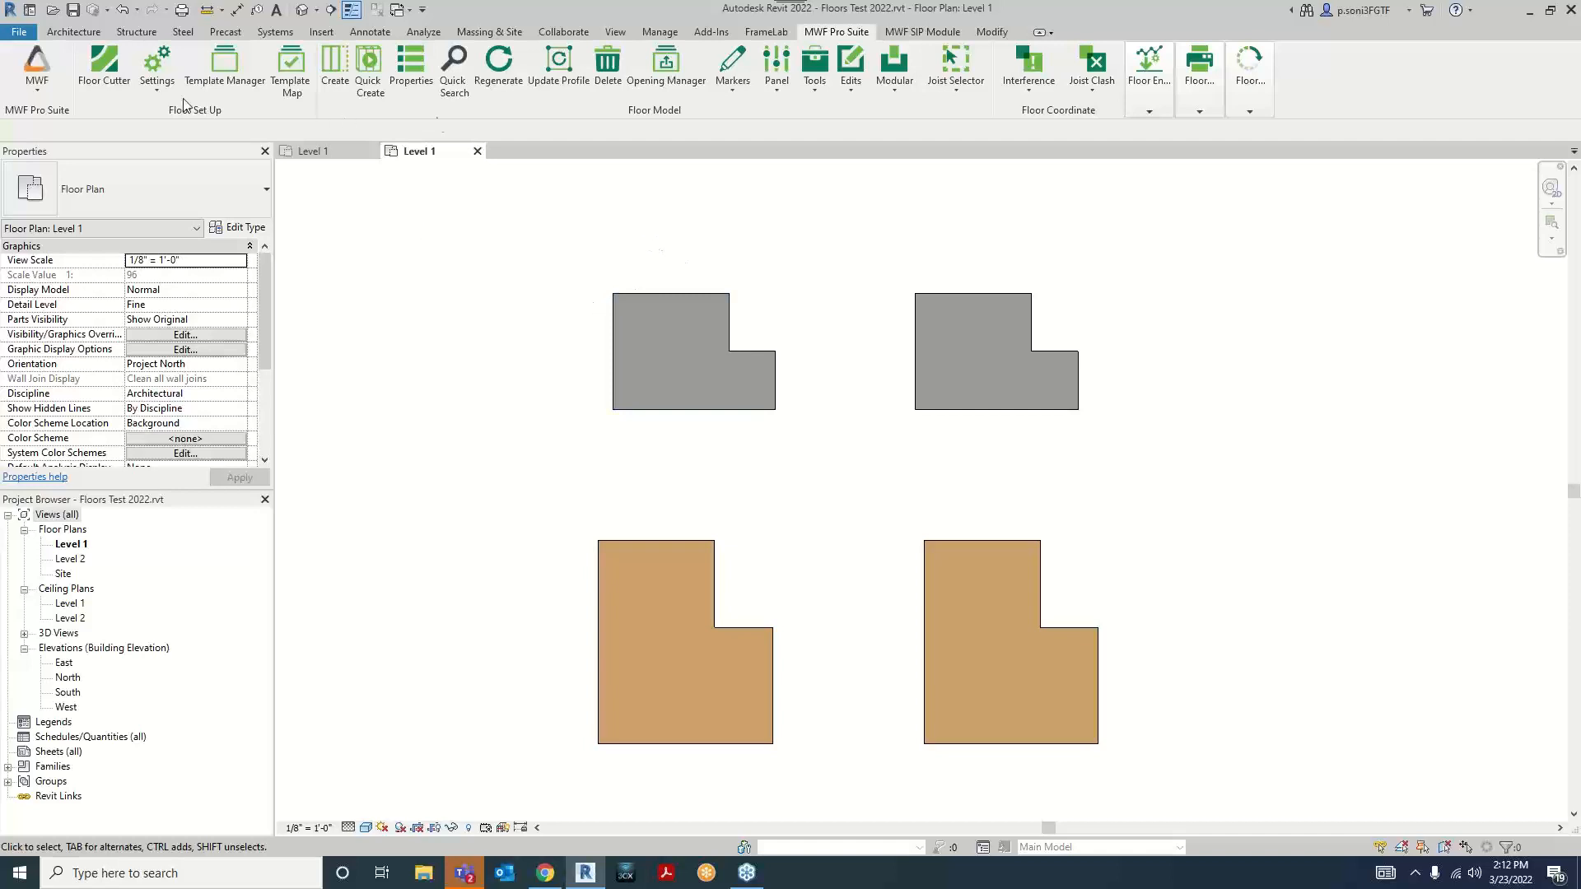
Step: Create a floor panel on the left Generic - 12" floor from the Default_Imperial Wood template, leaving Frame it Now unchecked
{"action": "scroll", "coordinate": [641, 286], "scroll_direction": "up", "scroll_amount": 2}
{"action": "left_click", "coordinate": [687, 305]}
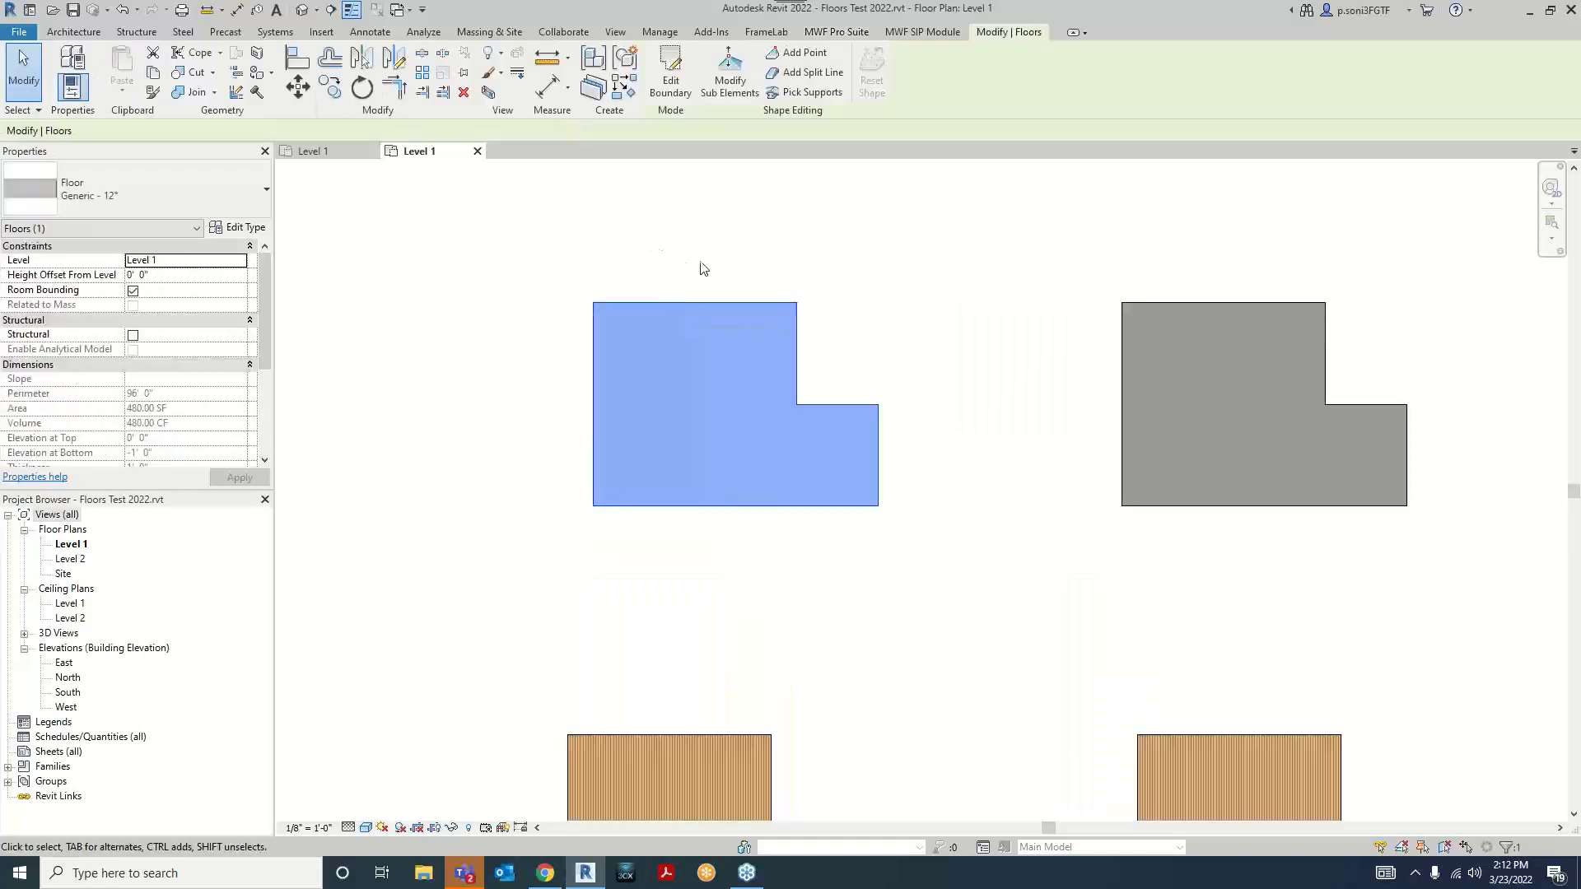
{"action": "left_click", "coordinate": [824, 33]}
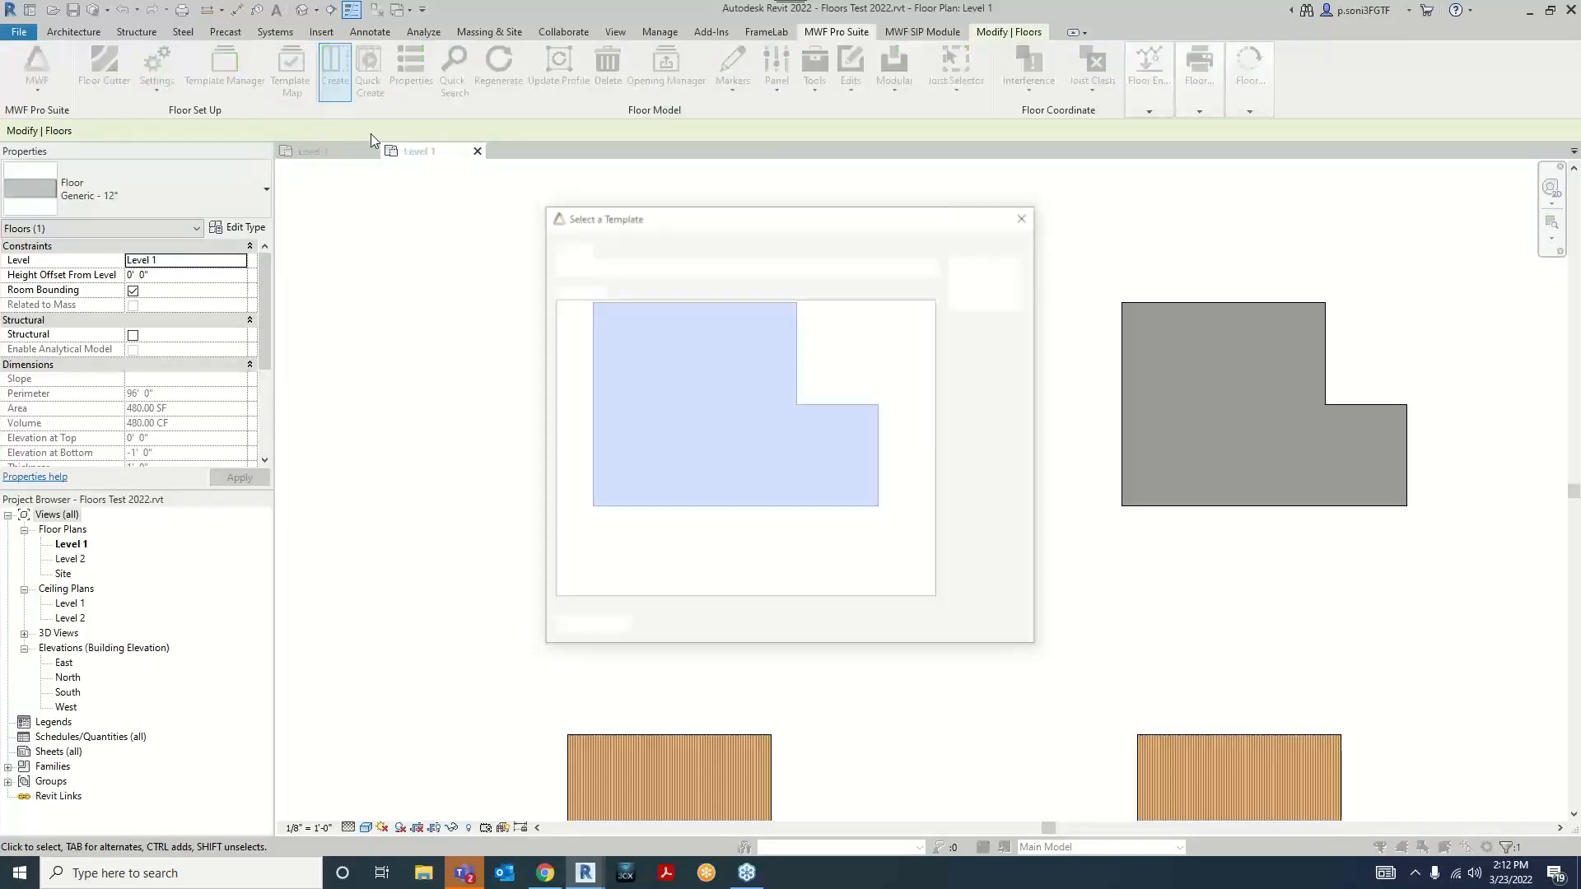
{"action": "left_click_drag", "start_coordinate": [652, 224], "coordinate": [1004, 177]}
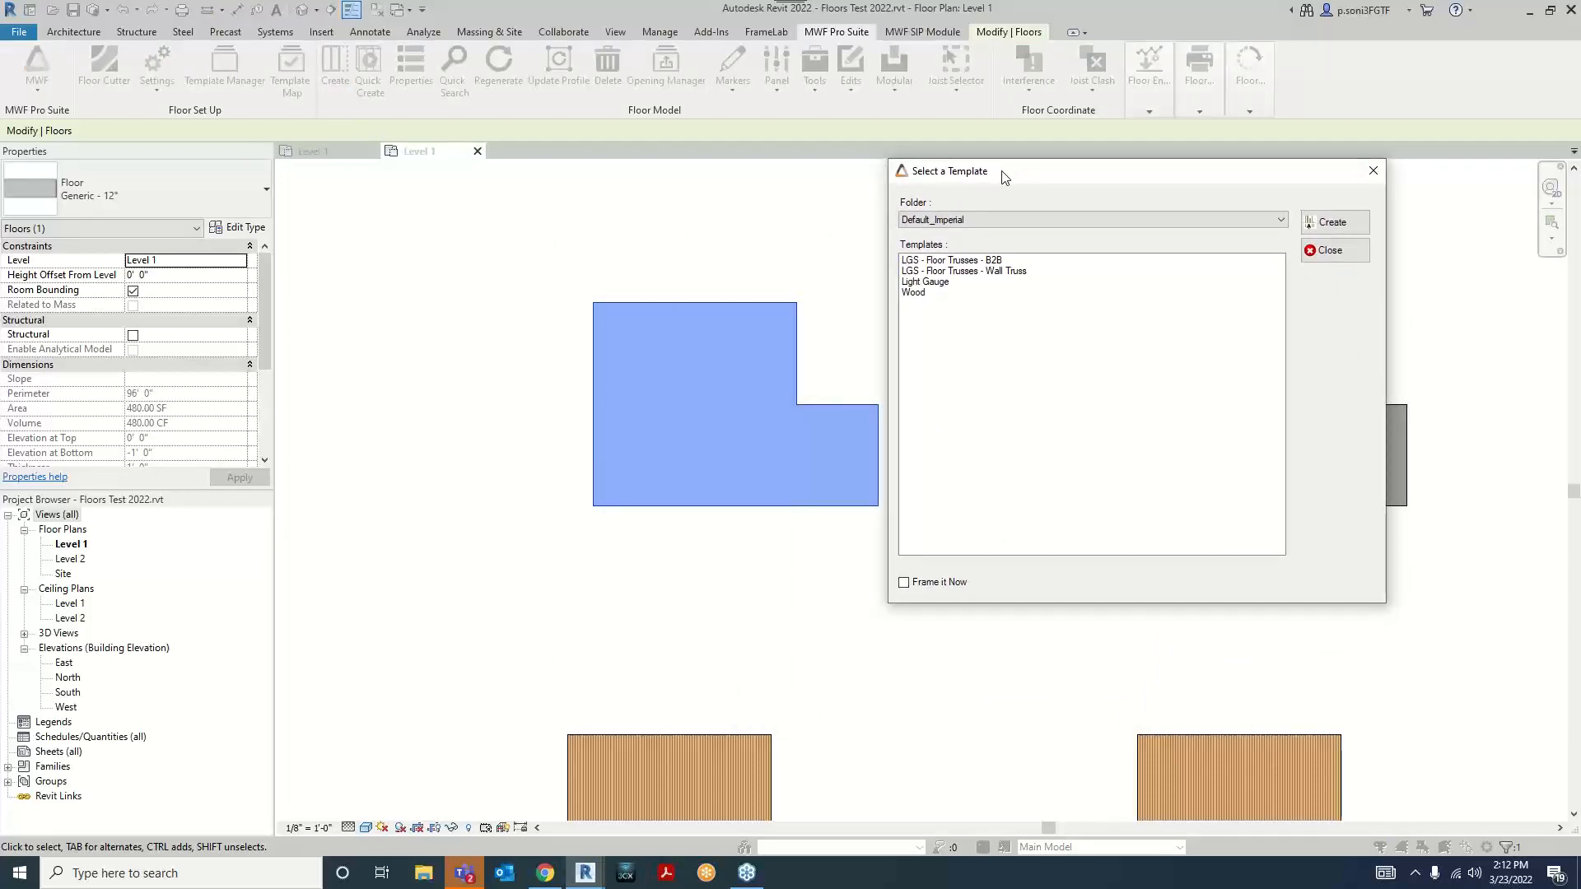
{"action": "left_click", "coordinate": [918, 296]}
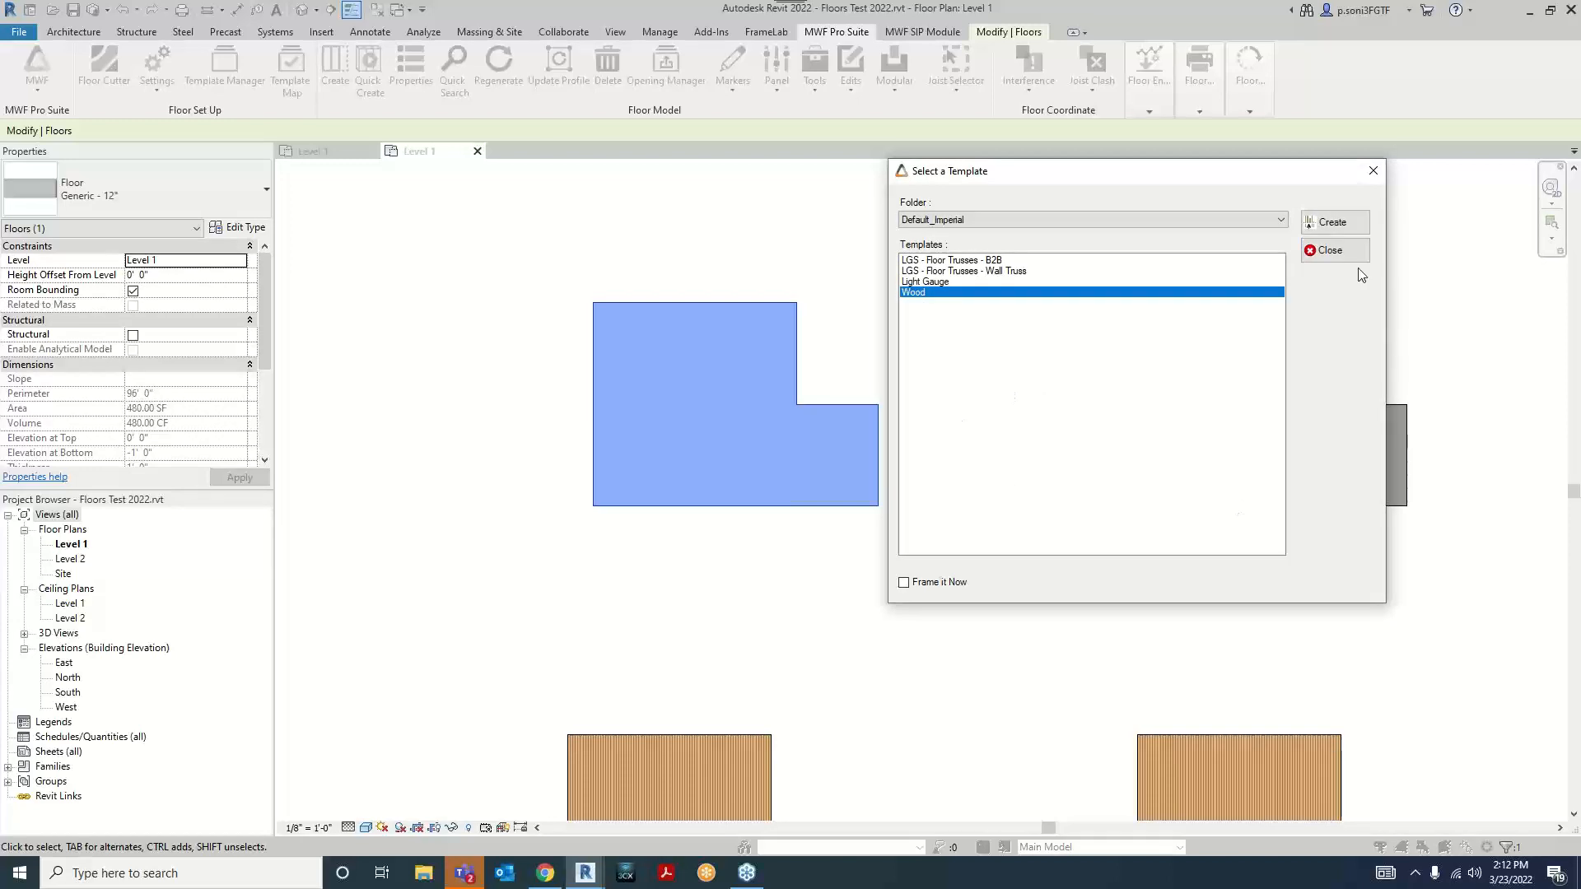
{"action": "left_click", "coordinate": [1329, 223]}
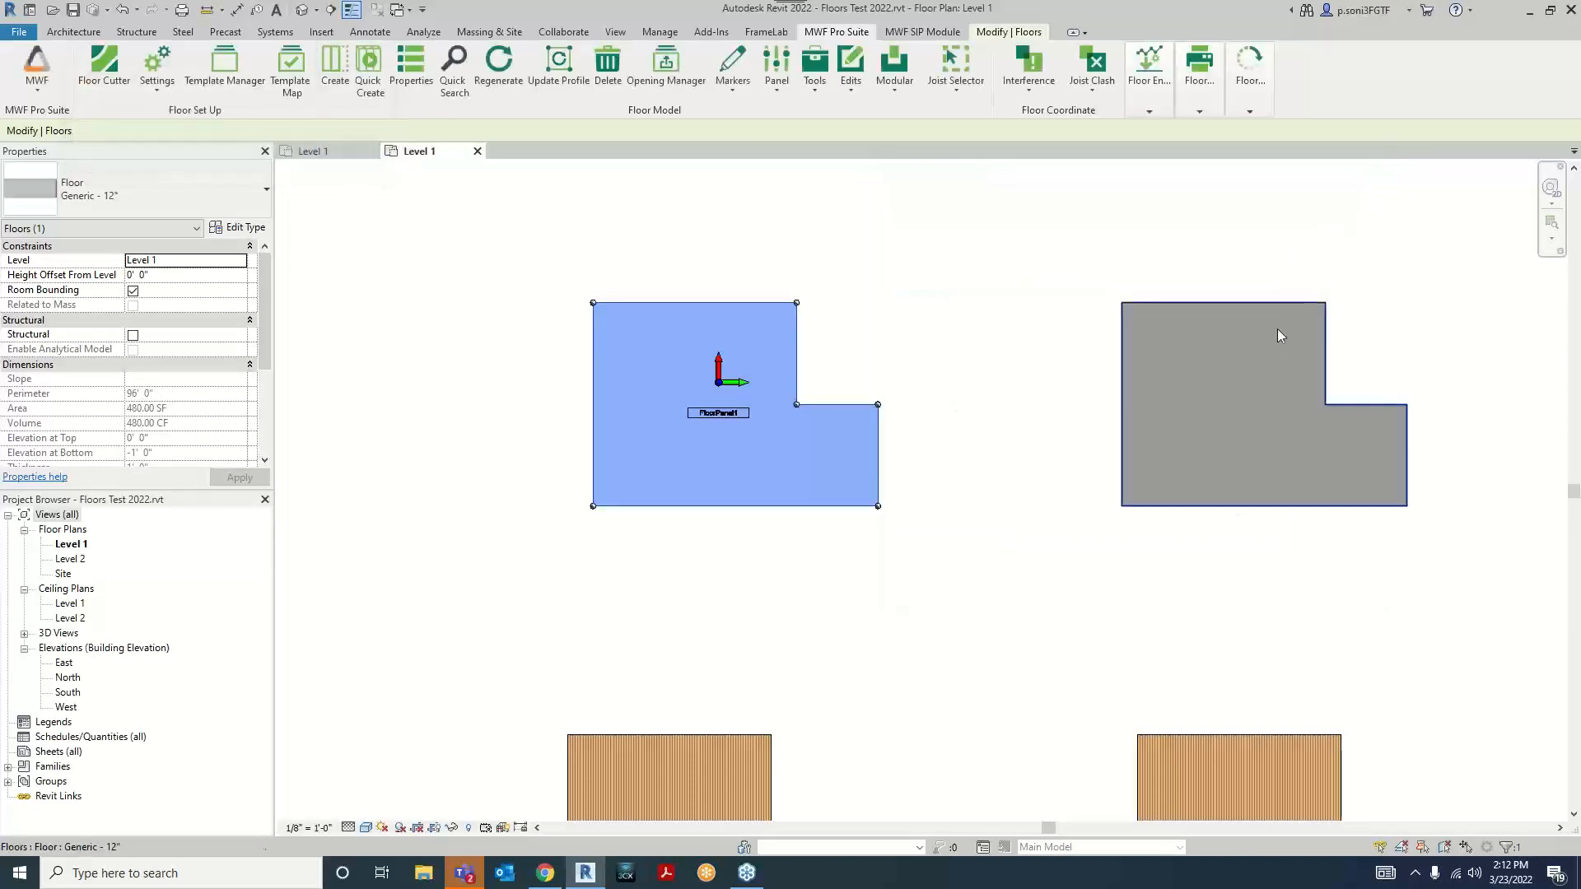
{"action": "left_click", "coordinate": [941, 344]}
Step: Examine the new floor panel's corner markers, name label and direction arrows in the plan
{"action": "middle_click_drag", "start_coordinate": [899, 355], "coordinate": [984, 343]}
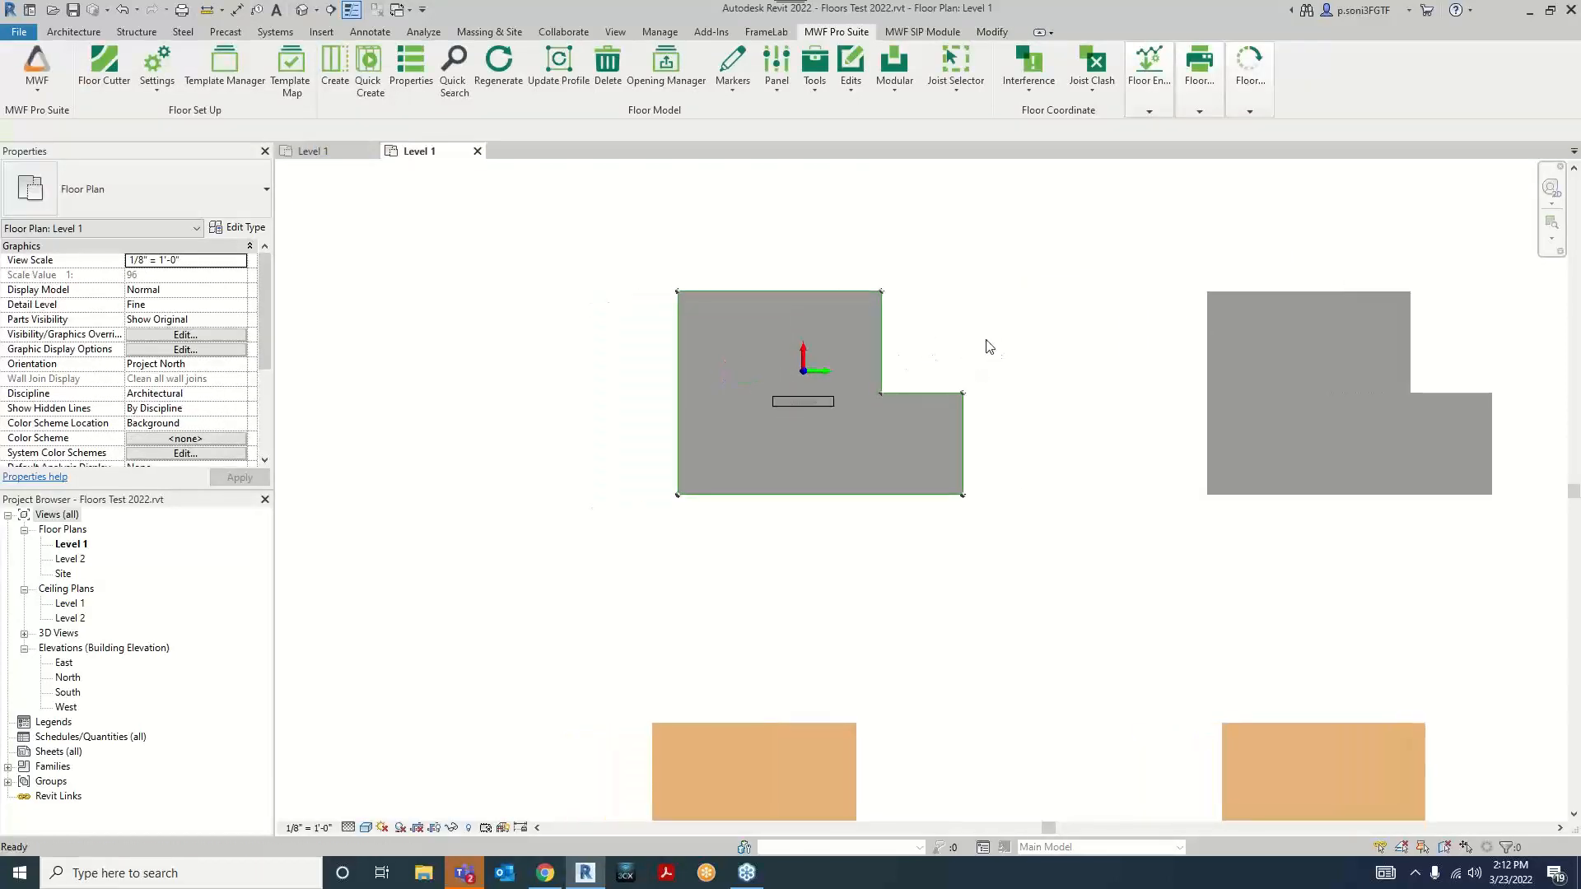
{"action": "scroll", "coordinate": [787, 375], "scroll_direction": "up", "scroll_amount": 5}
{"action": "middle_click_drag", "start_coordinate": [1114, 324], "coordinate": [1129, 363]}
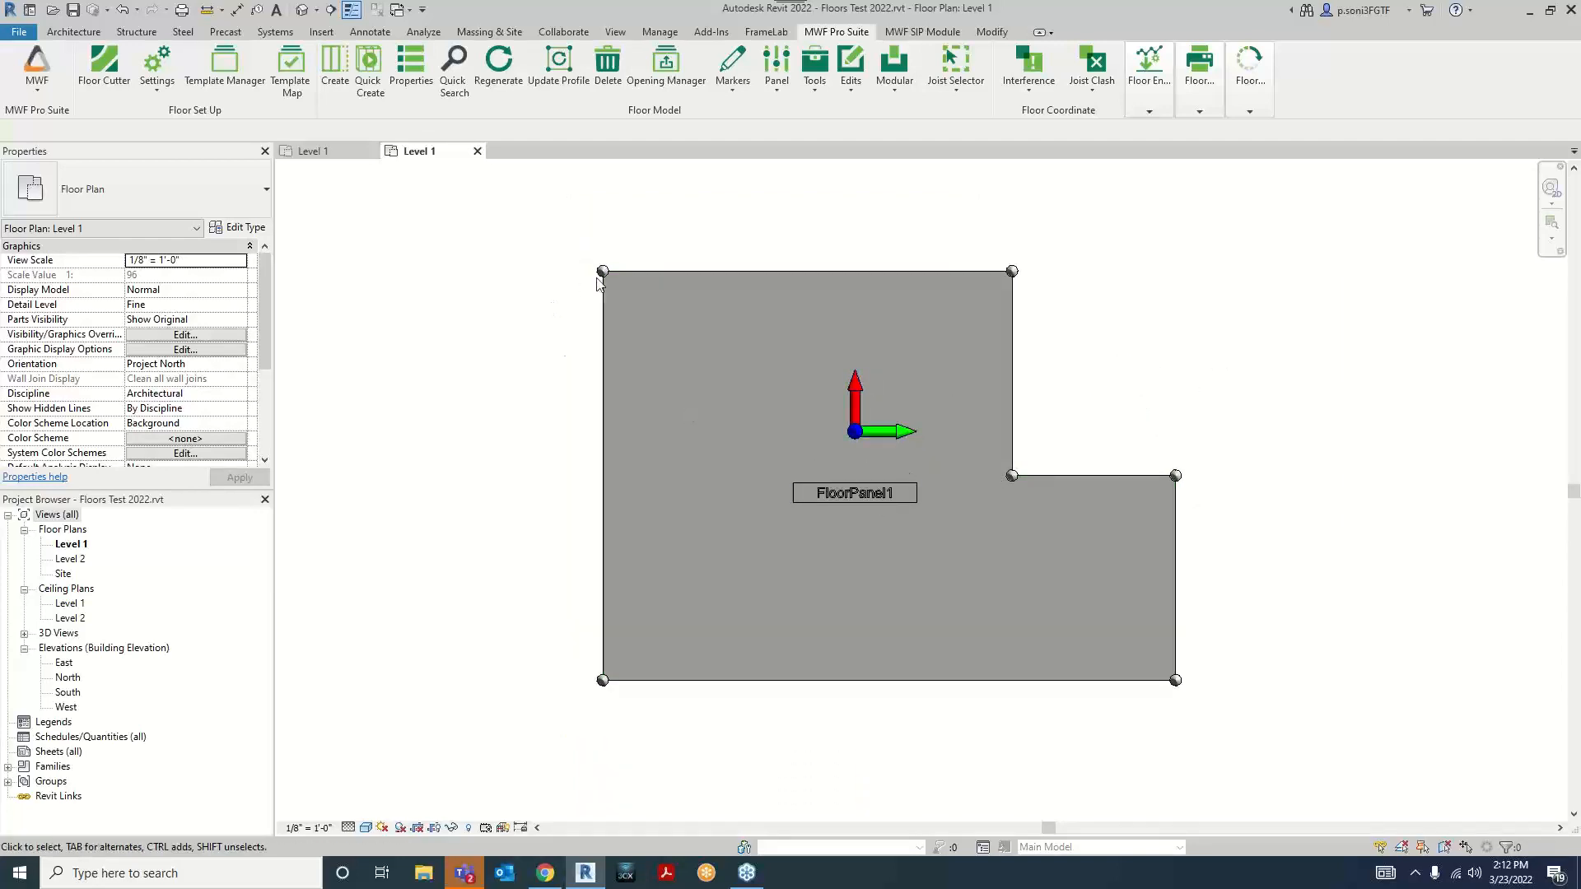
{"action": "left_click", "coordinate": [857, 428]}
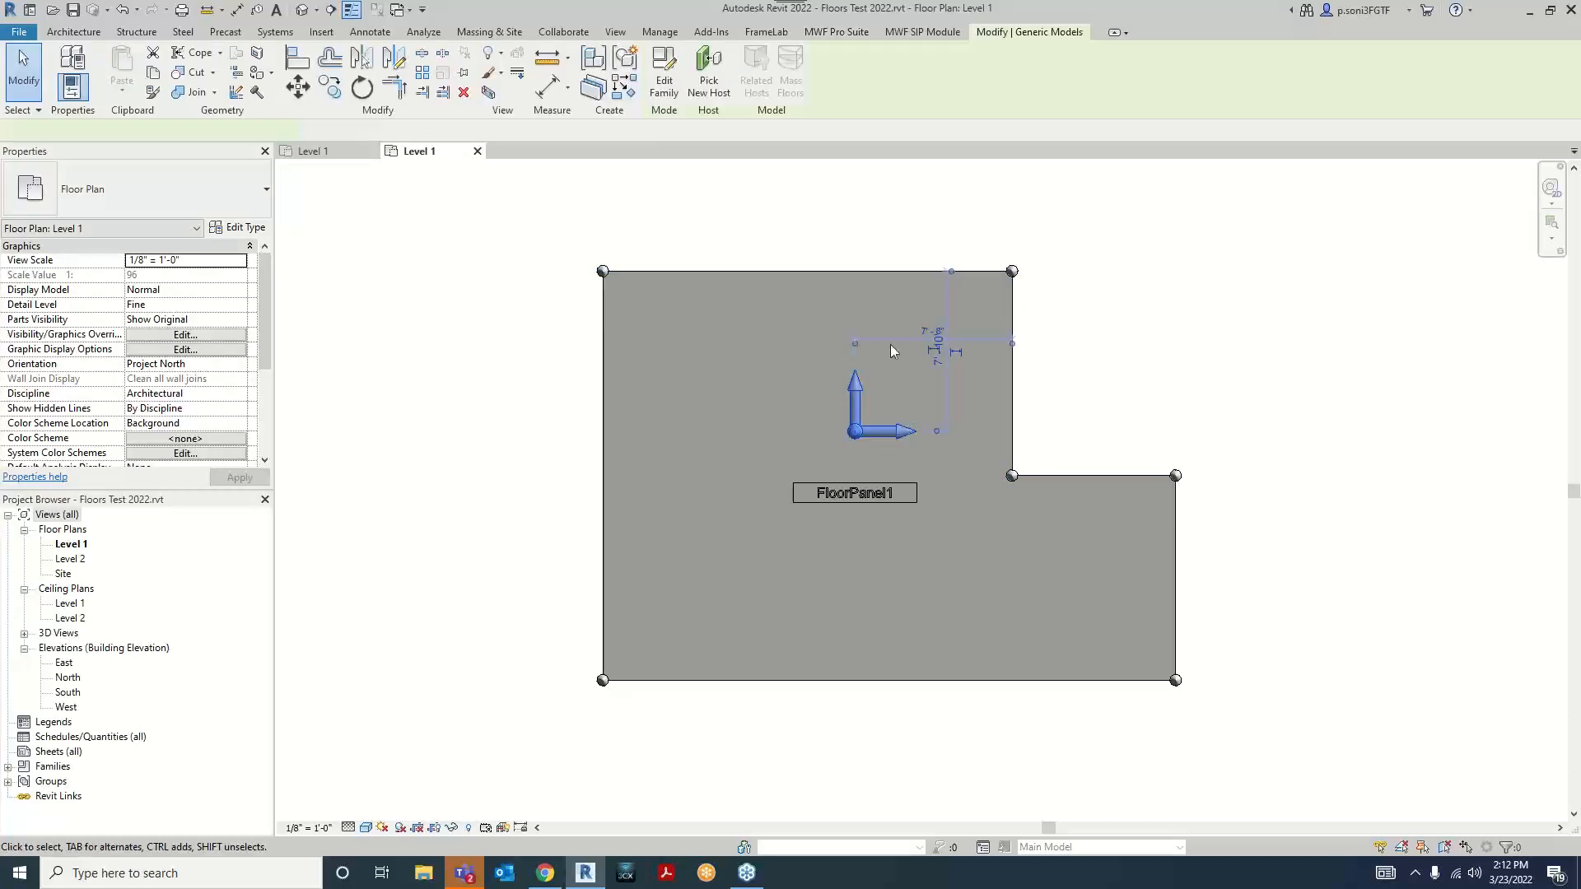
{"action": "left_click", "coordinate": [1121, 363]}
{"action": "scroll", "coordinate": [738, 297], "scroll_direction": "down", "scroll_amount": 2}
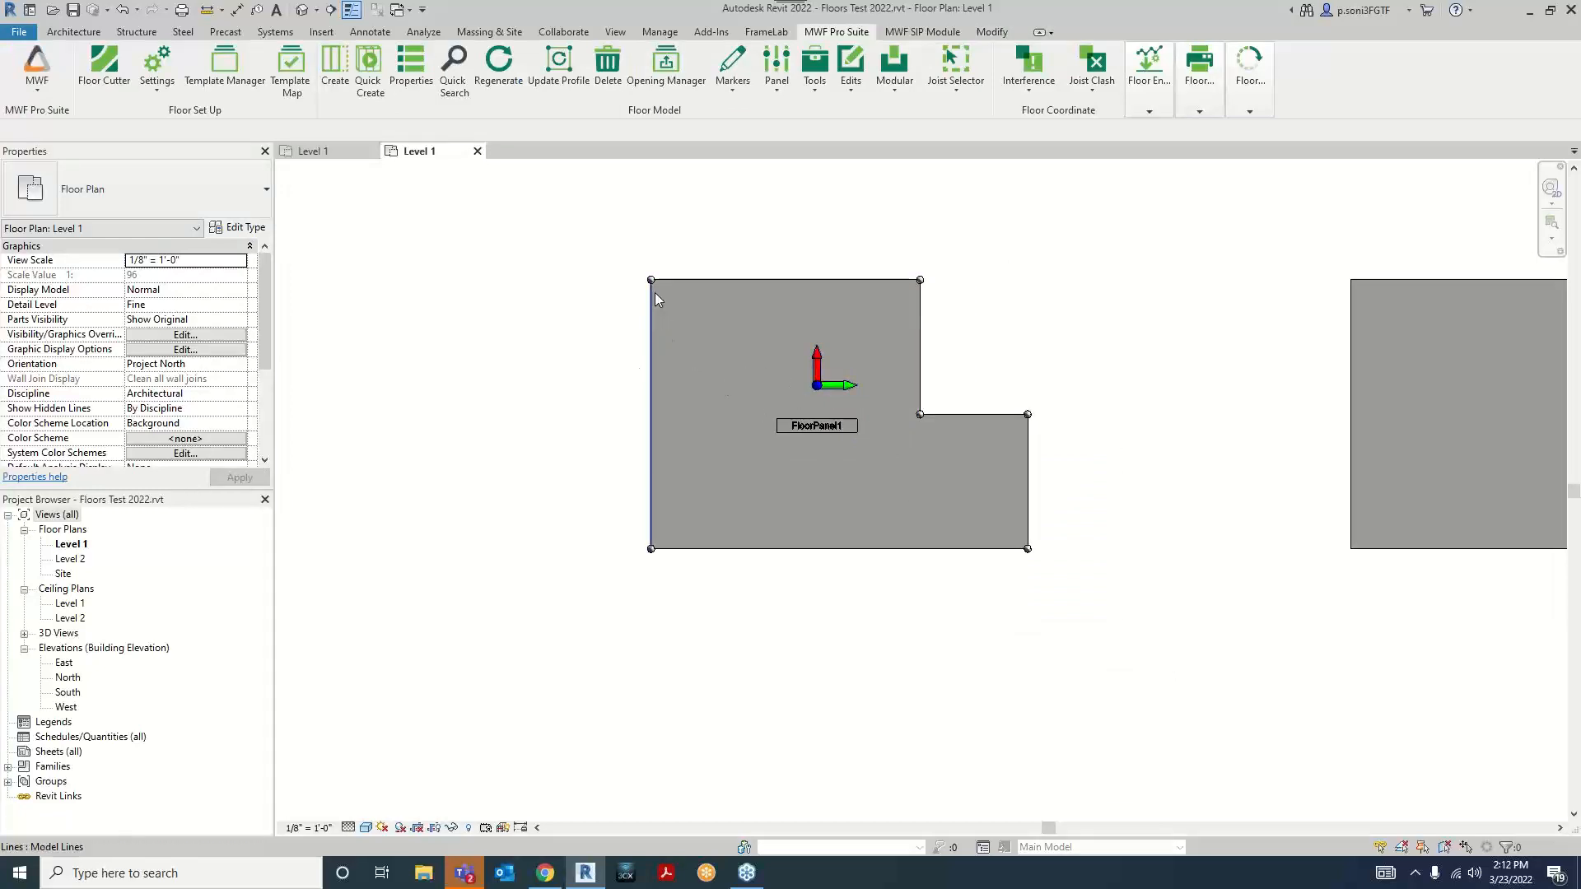
{"action": "scroll", "coordinate": [652, 280], "scroll_direction": "up", "scroll_amount": 2}
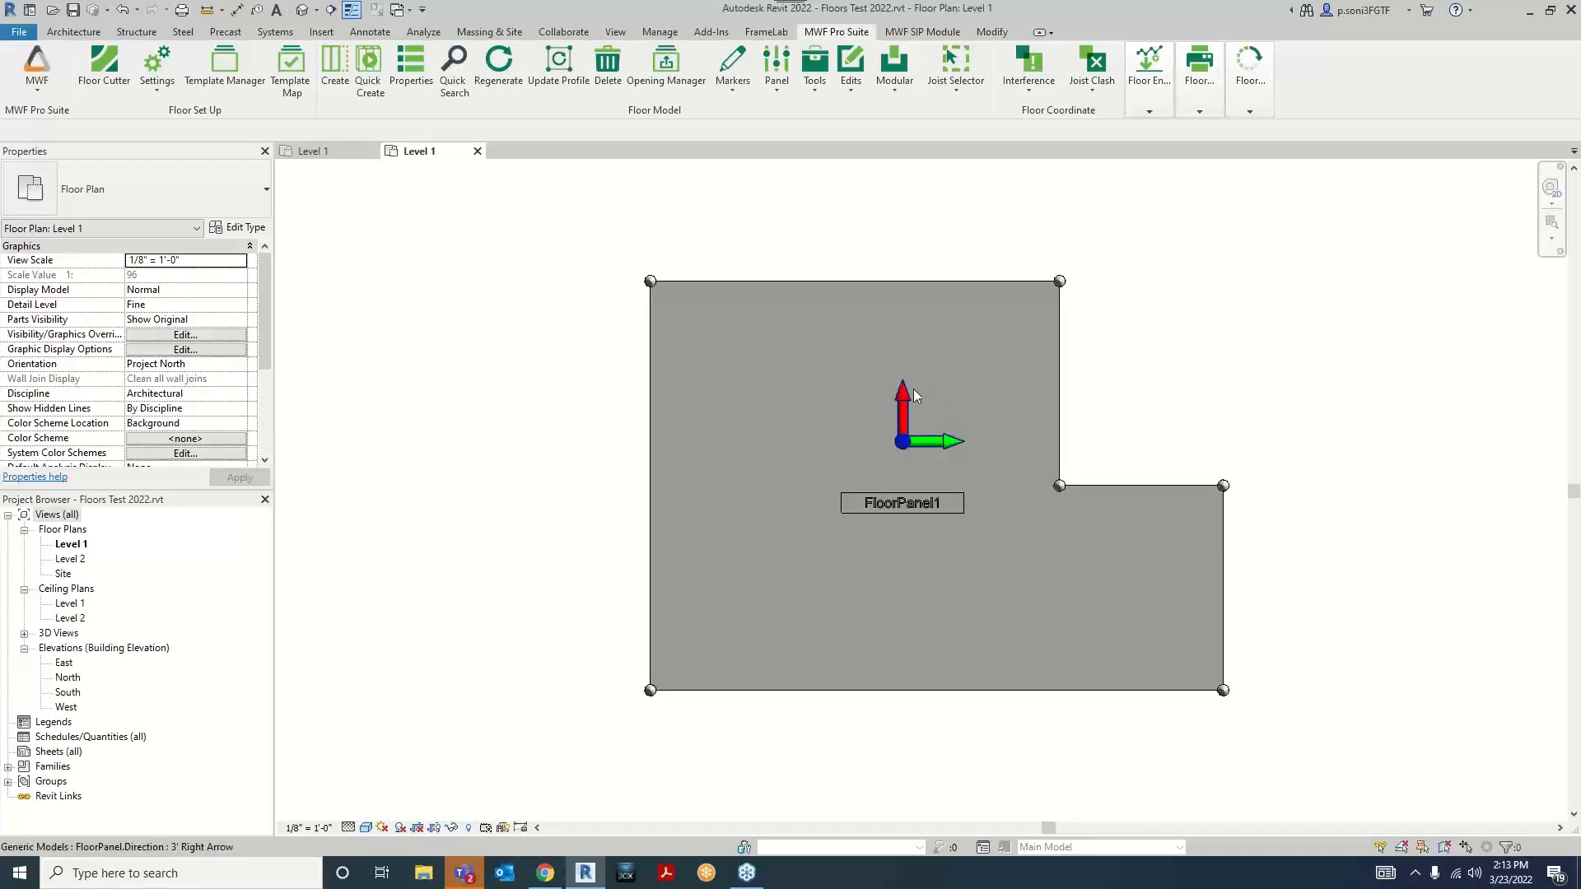
{"action": "scroll", "coordinate": [920, 372], "scroll_direction": "down", "scroll_amount": 3}
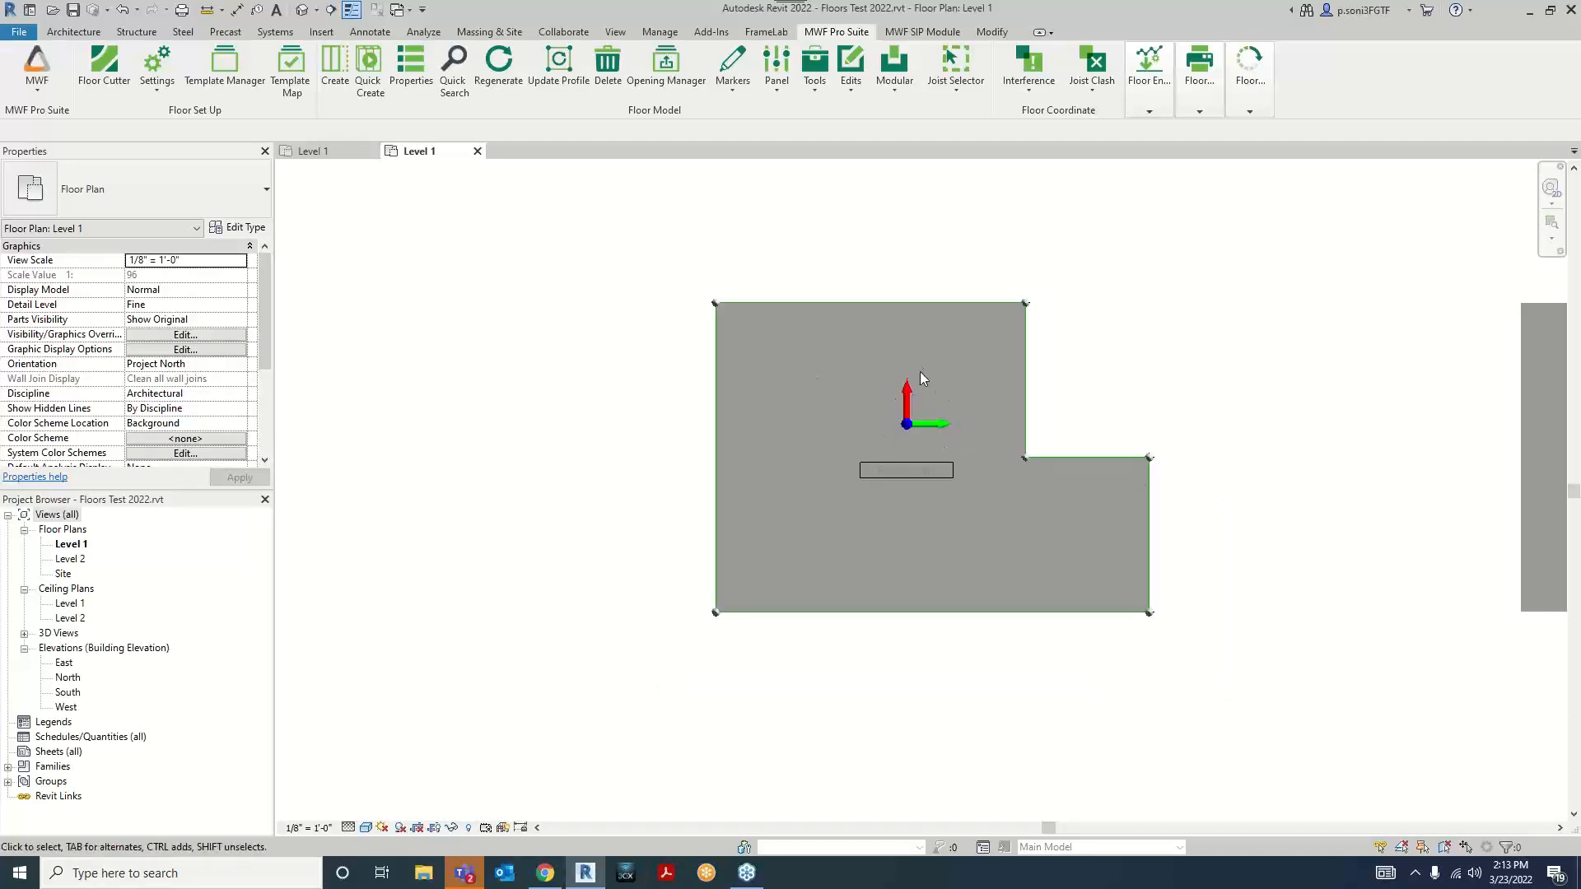
{"action": "middle_click_drag", "start_coordinate": [1139, 413], "coordinate": [999, 378]}
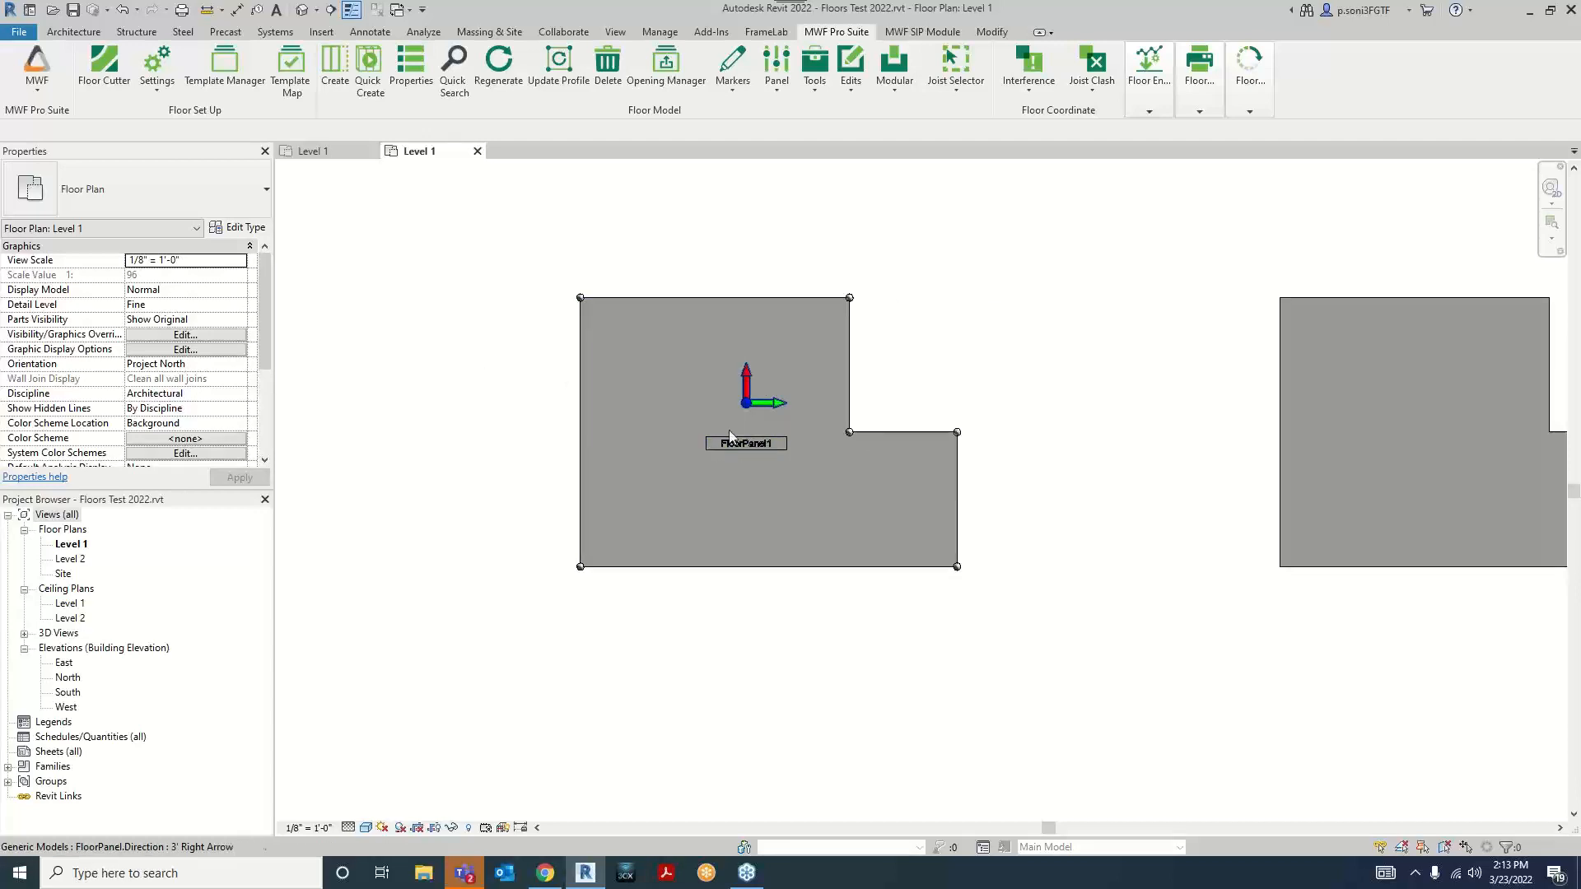
Step: Regenerate the floor panel from its direction marker to generate the joist framing
{"action": "left_click", "coordinate": [714, 446]}
{"action": "left_click", "coordinate": [827, 32]}
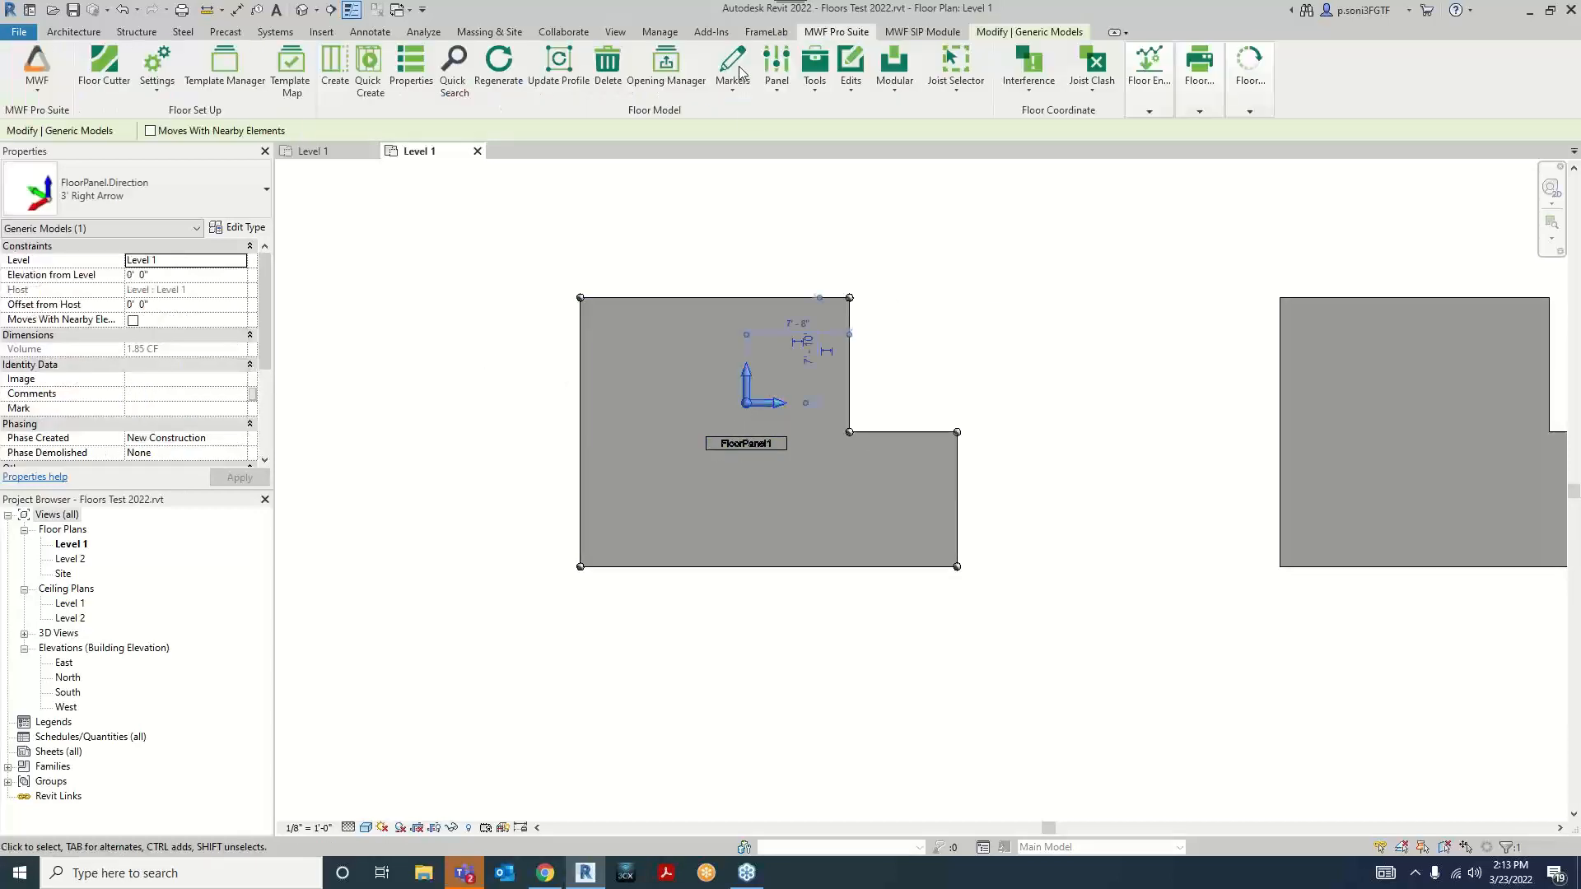
{"action": "left_click", "coordinate": [514, 87]}
Step: Isolate the entire framed floor panel with a selection box in the 3D view
{"action": "left_click_drag", "start_coordinate": [490, 239], "coordinate": [1078, 639]}
{"action": "key", "text": "b"}
{"action": "key", "text": "x"}
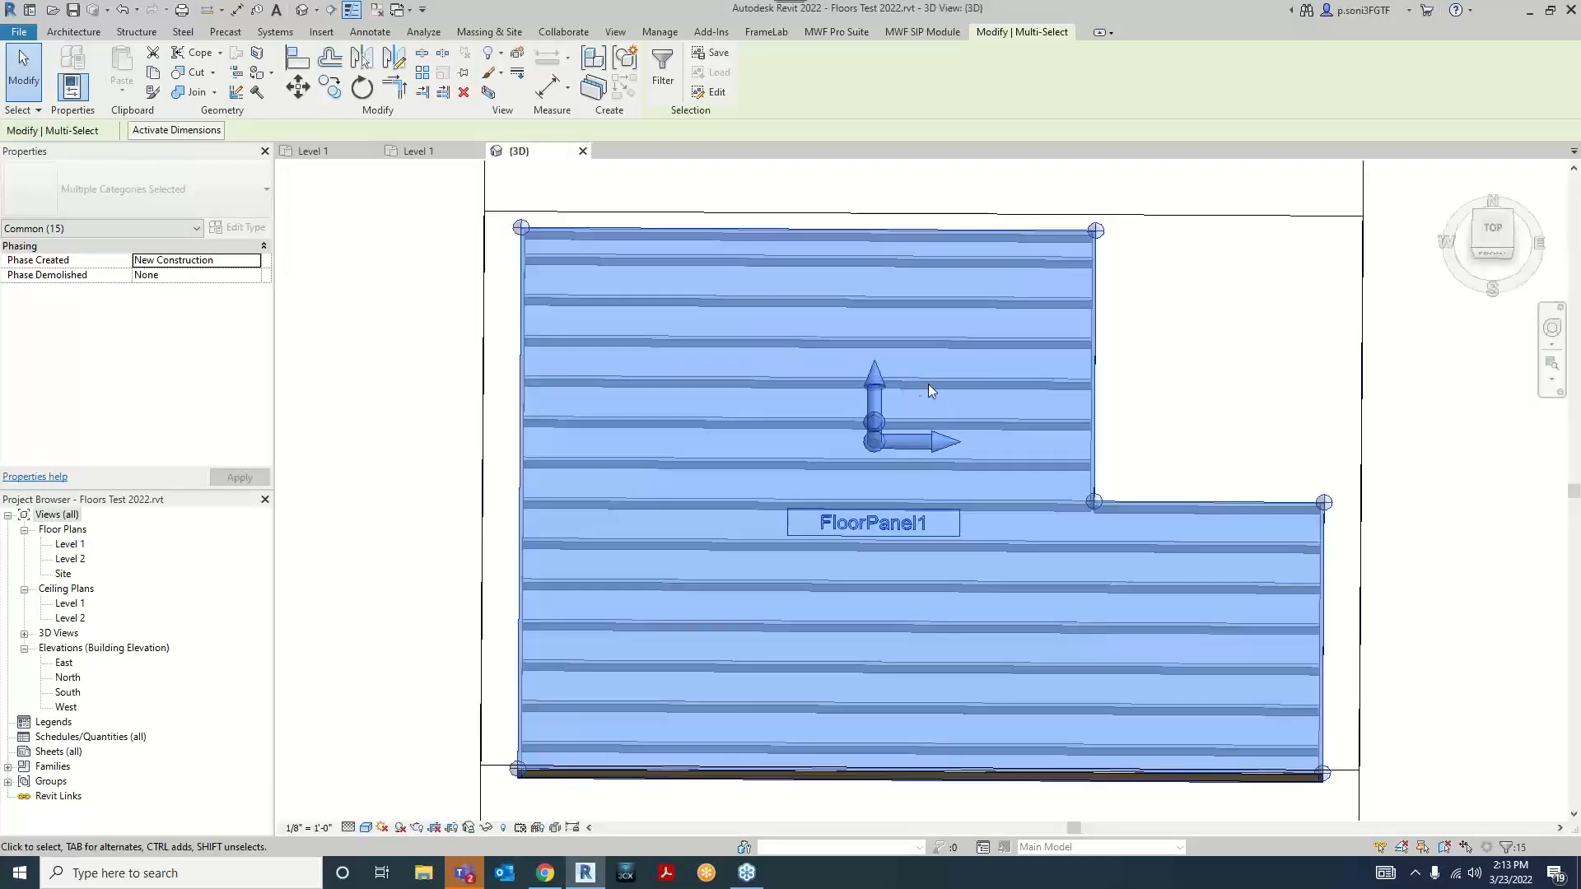
Step: Override the Floors category's surface transparency to 80 in the 3D view and inspect the joists through the floor
{"action": "key", "text": "Escape"}
{"action": "key", "text": "v"}
{"action": "key", "text": "g"}
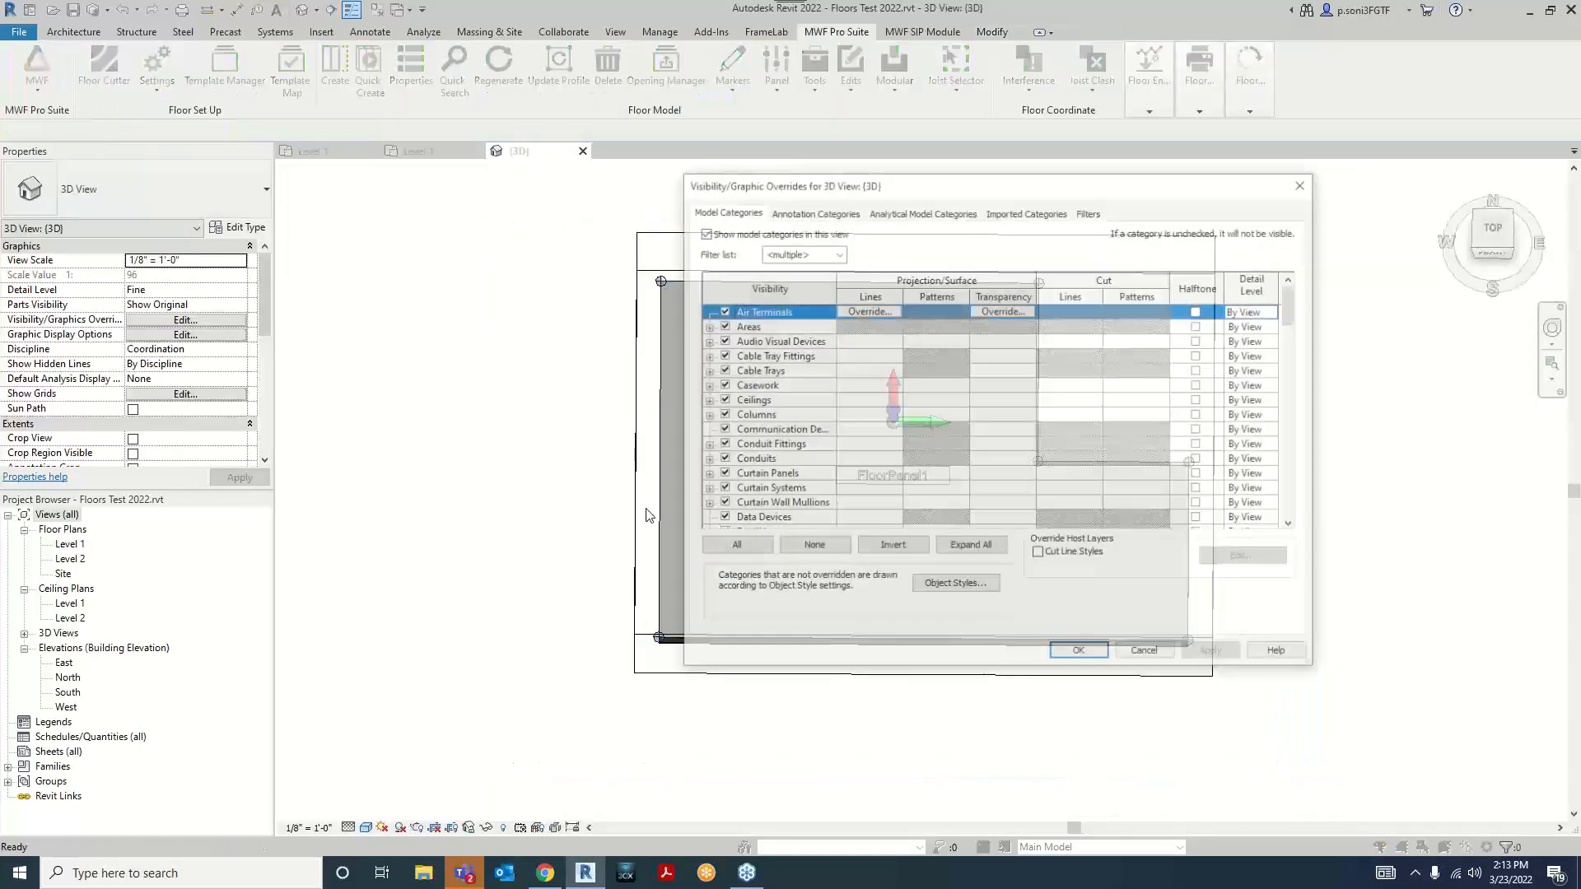
{"action": "left_click", "coordinate": [770, 490]}
{"action": "key", "text": "f"}
{"action": "key", "text": "l"}
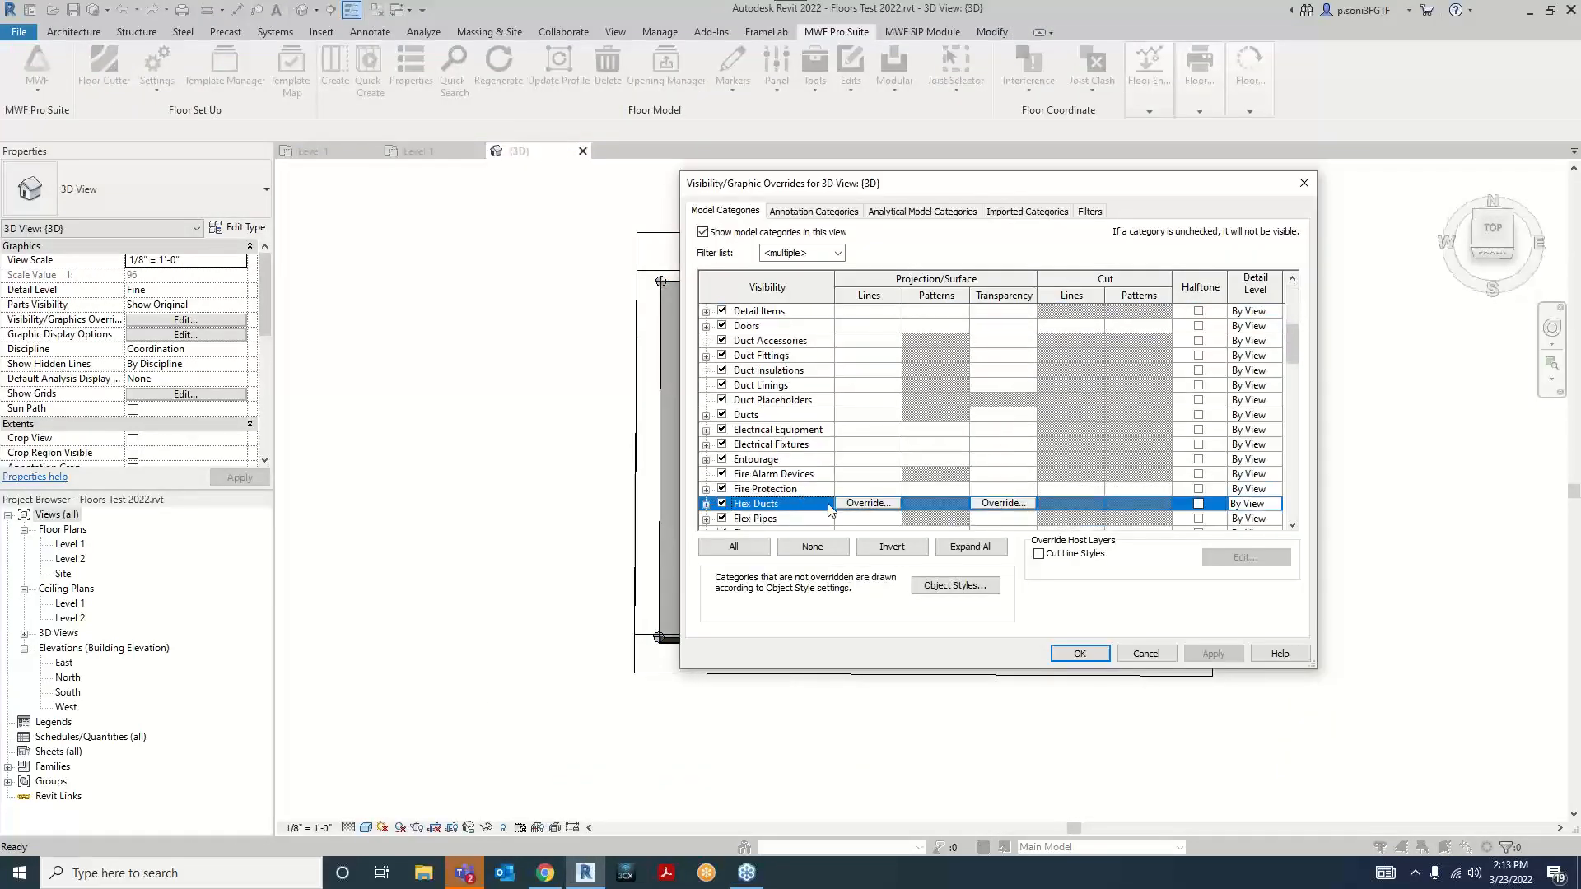
{"action": "scroll", "coordinate": [828, 509], "scroll_direction": "down", "scroll_amount": 1}
{"action": "left_click", "coordinate": [798, 493]}
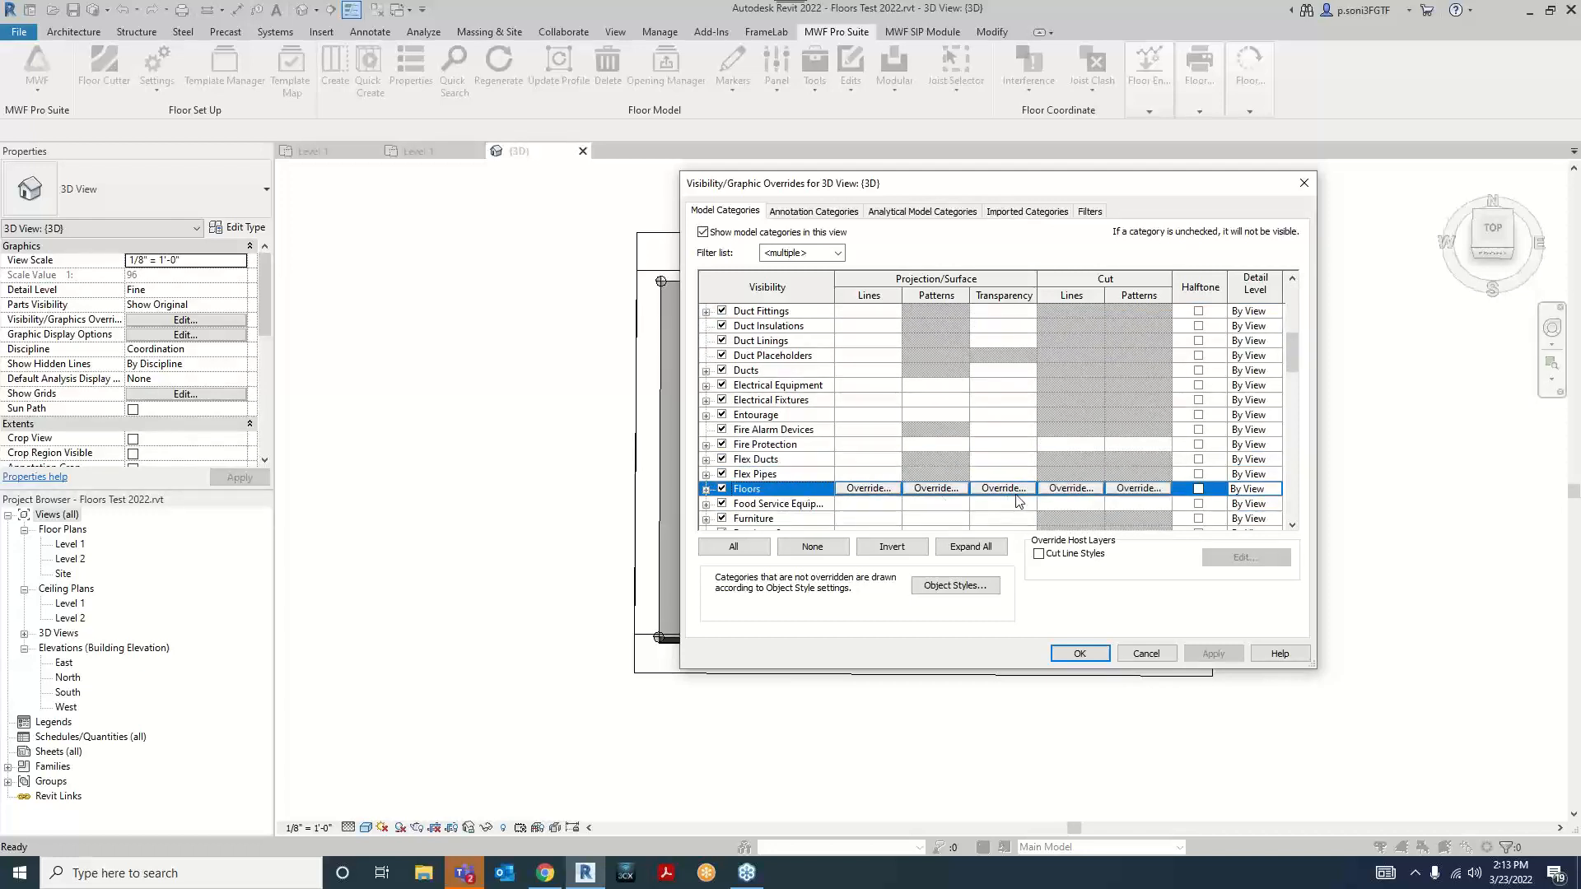
{"action": "left_click", "coordinate": [1005, 490]}
{"action": "left_click", "coordinate": [1069, 423]}
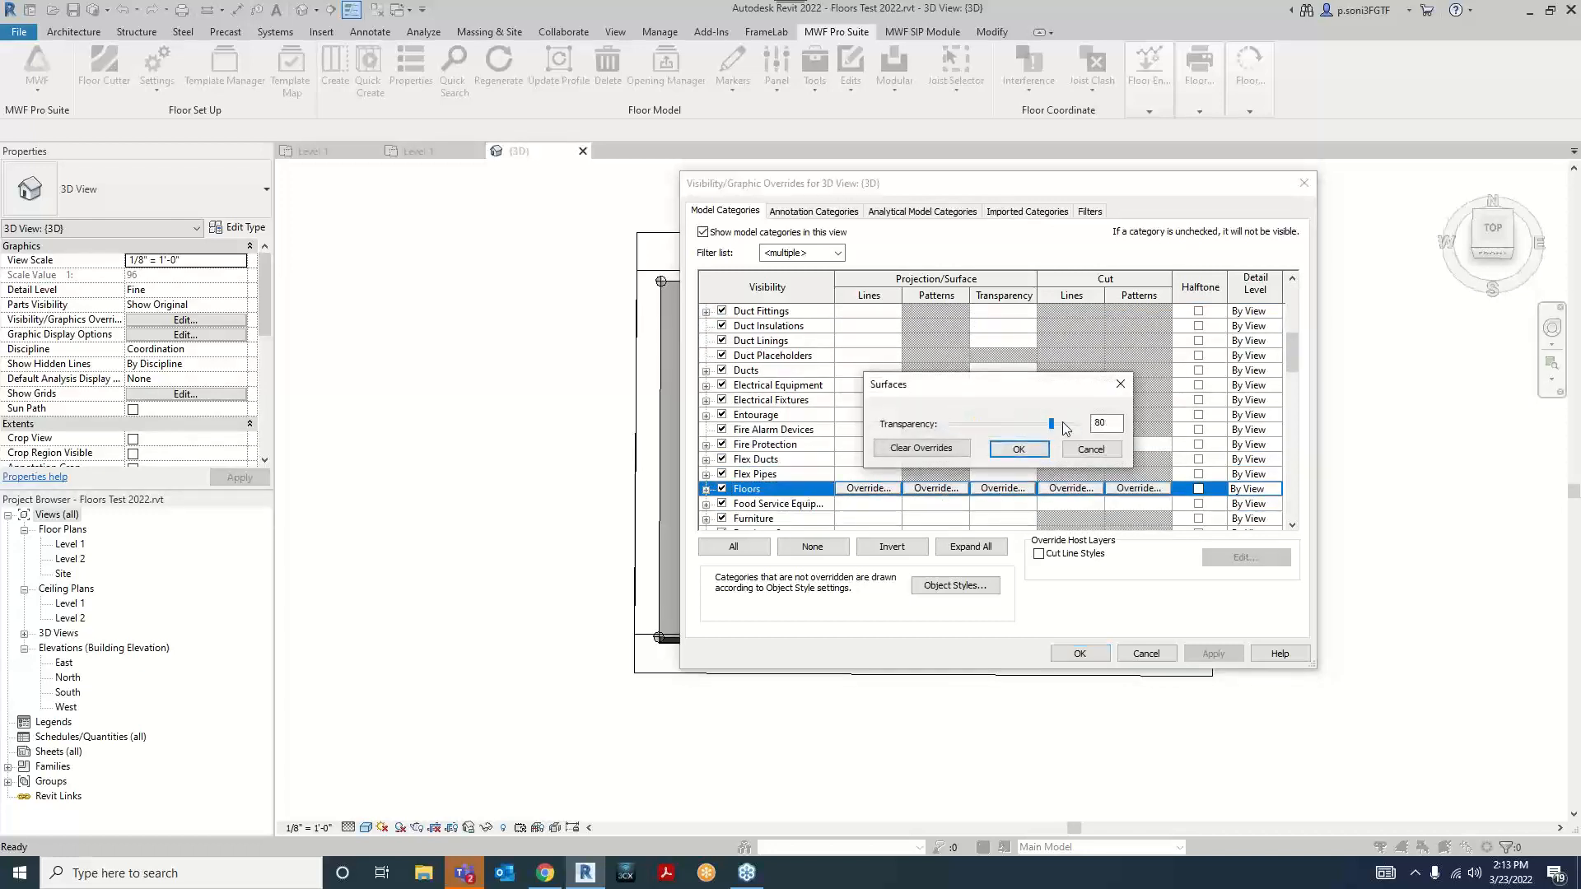
{"action": "left_click", "coordinate": [1018, 449]}
{"action": "left_click", "coordinate": [1079, 652]}
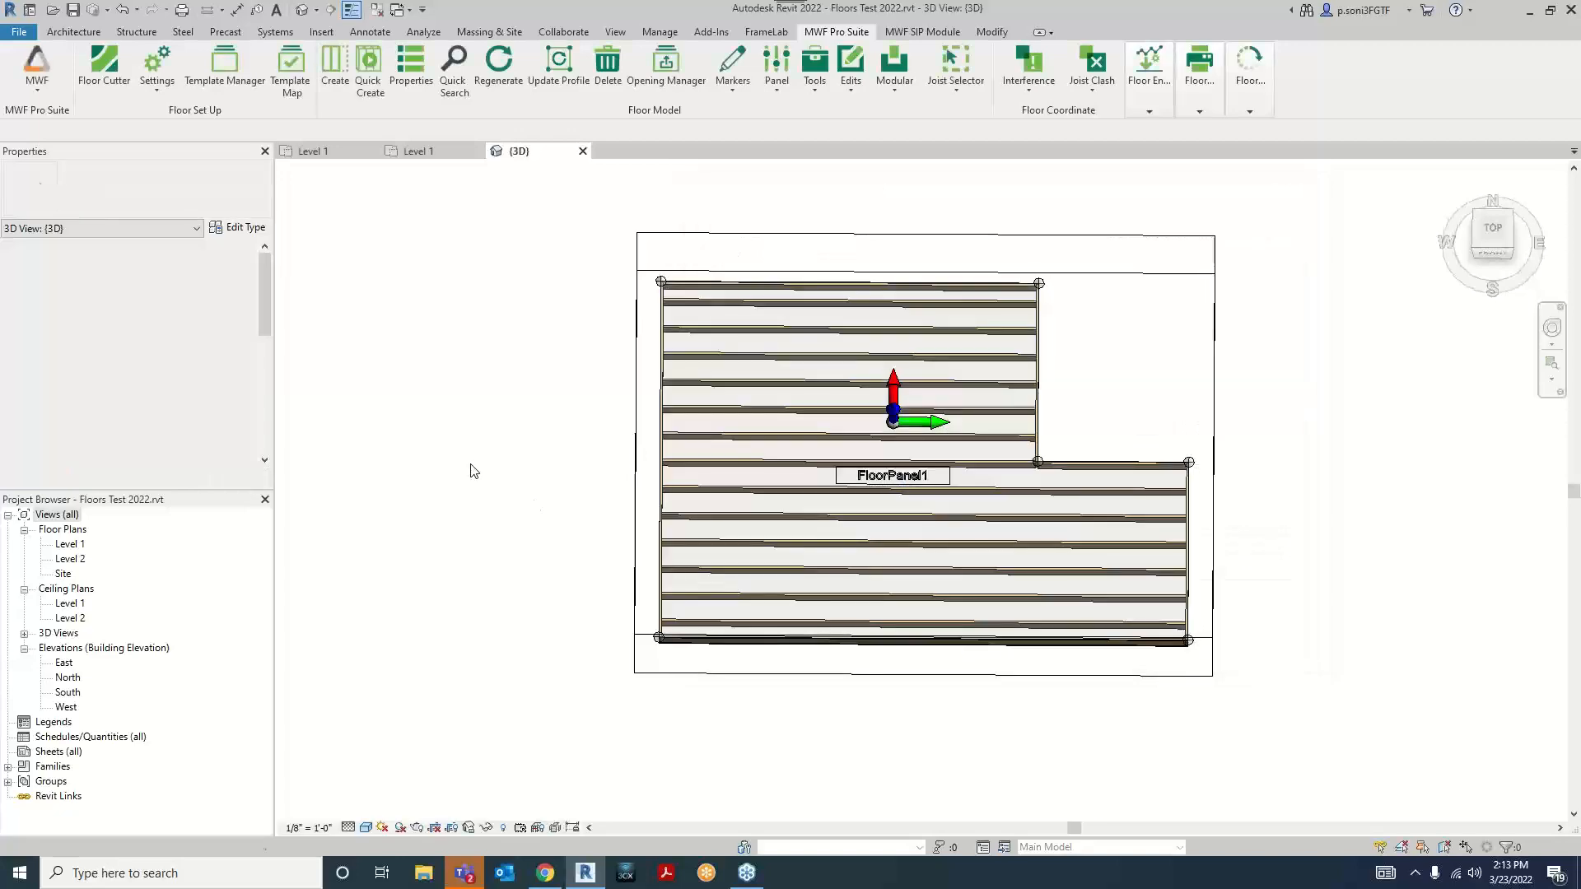
{"action": "middle_click_drag", "start_coordinate": [947, 494], "coordinate": [1309, 592], "text": "shift"}
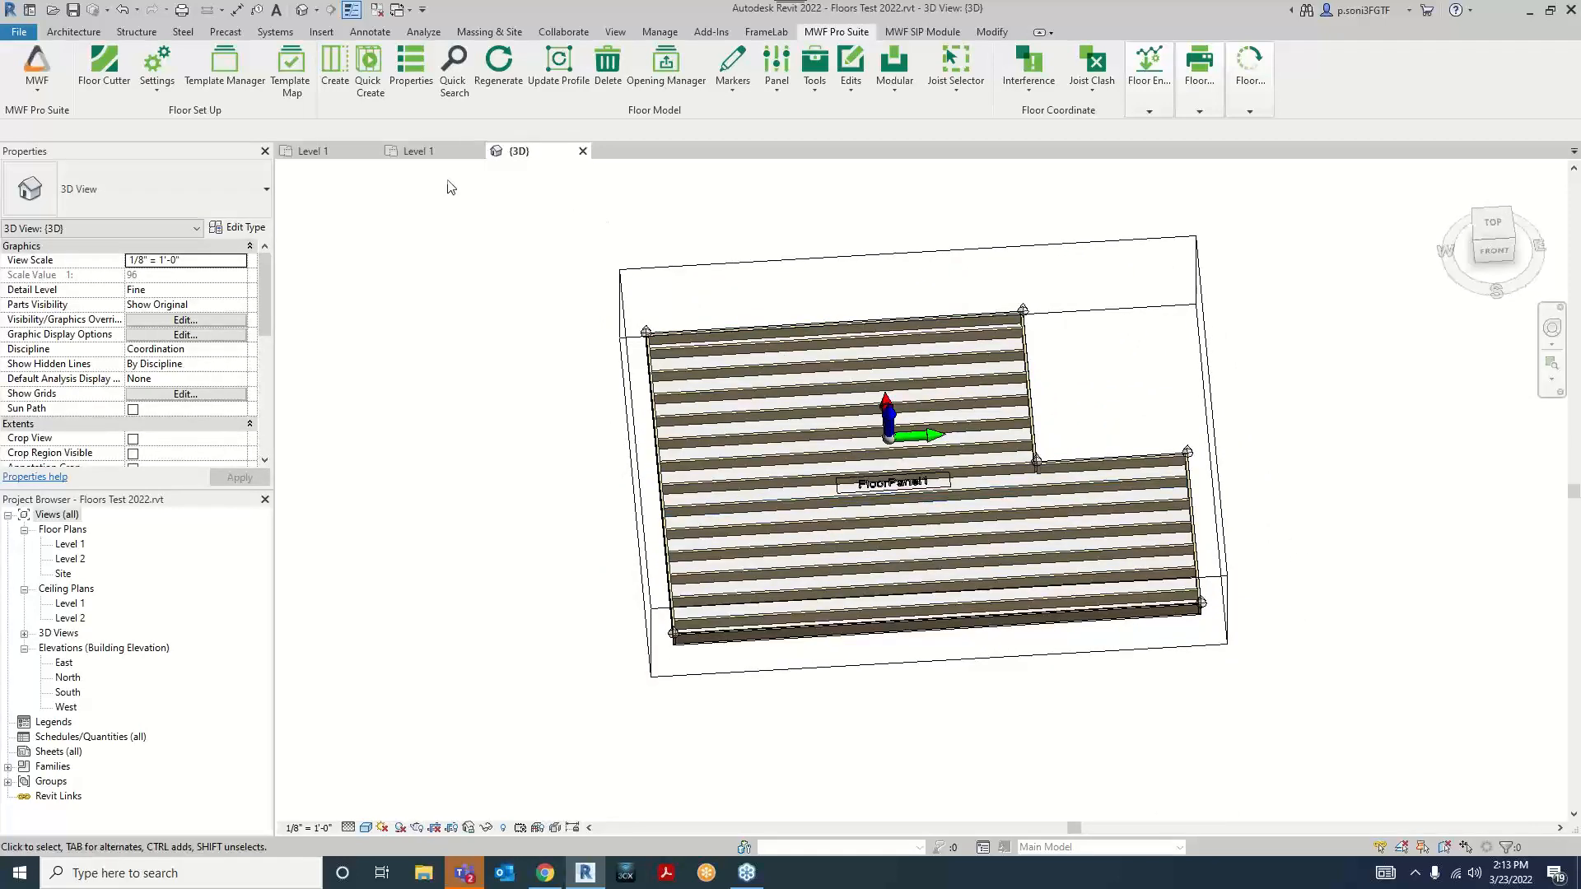
Step: Delete the entire floor panel from the left Generic - 12" floor in the Level 1 plan, using the Delete panel(s) option
{"action": "left_click", "coordinate": [418, 151]}
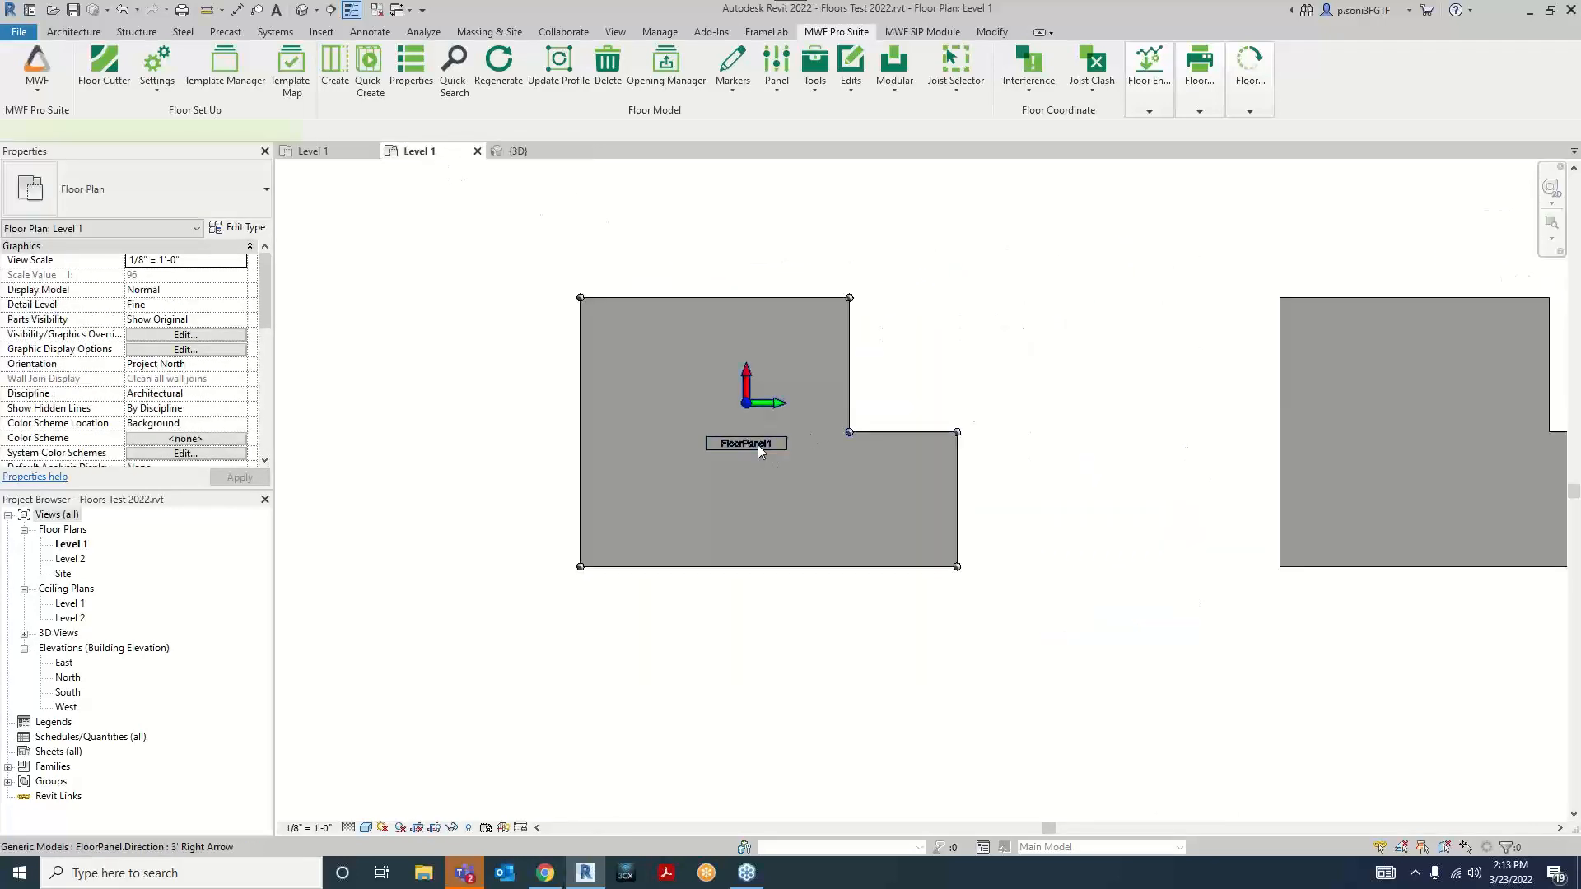
{"action": "left_click", "coordinate": [757, 444]}
{"action": "left_click", "coordinate": [837, 32]}
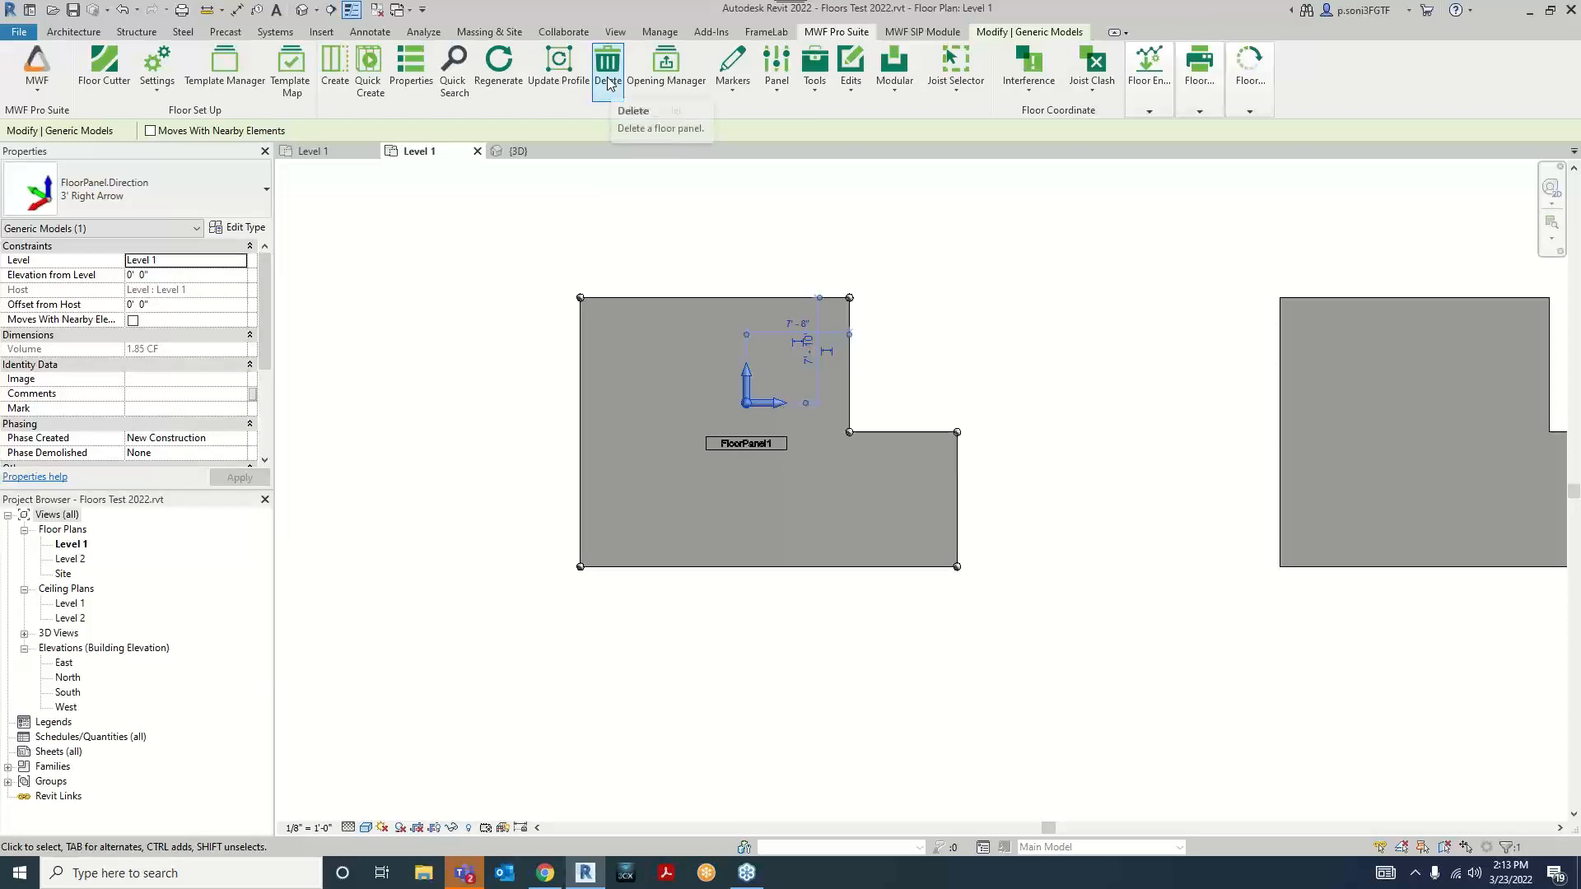
{"action": "left_click", "coordinate": [36, 70]}
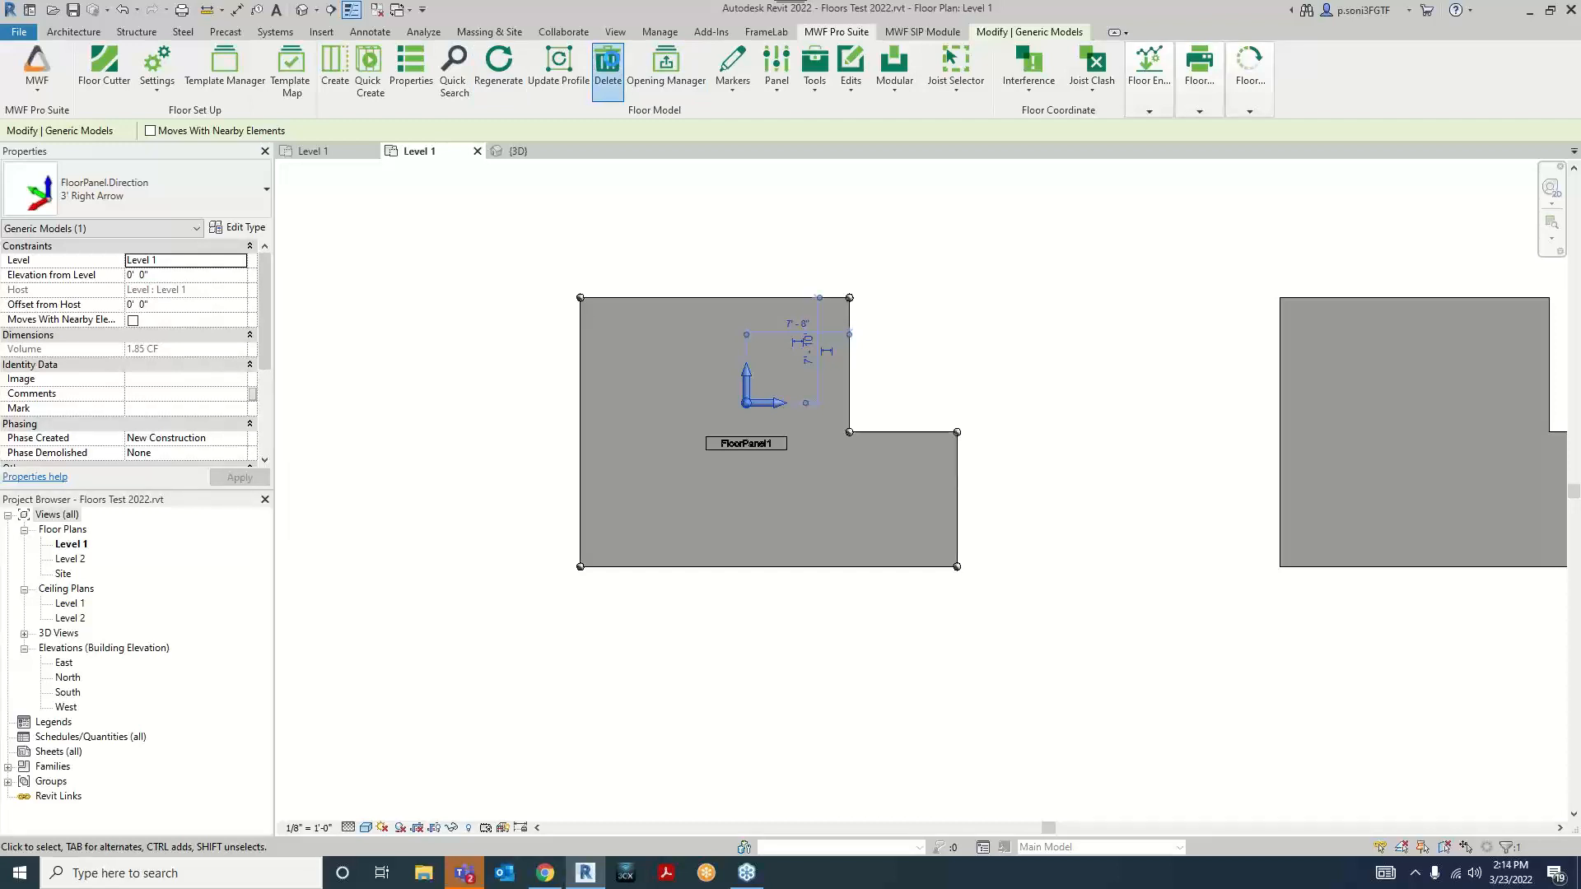
{"action": "left_click", "coordinate": [614, 66]}
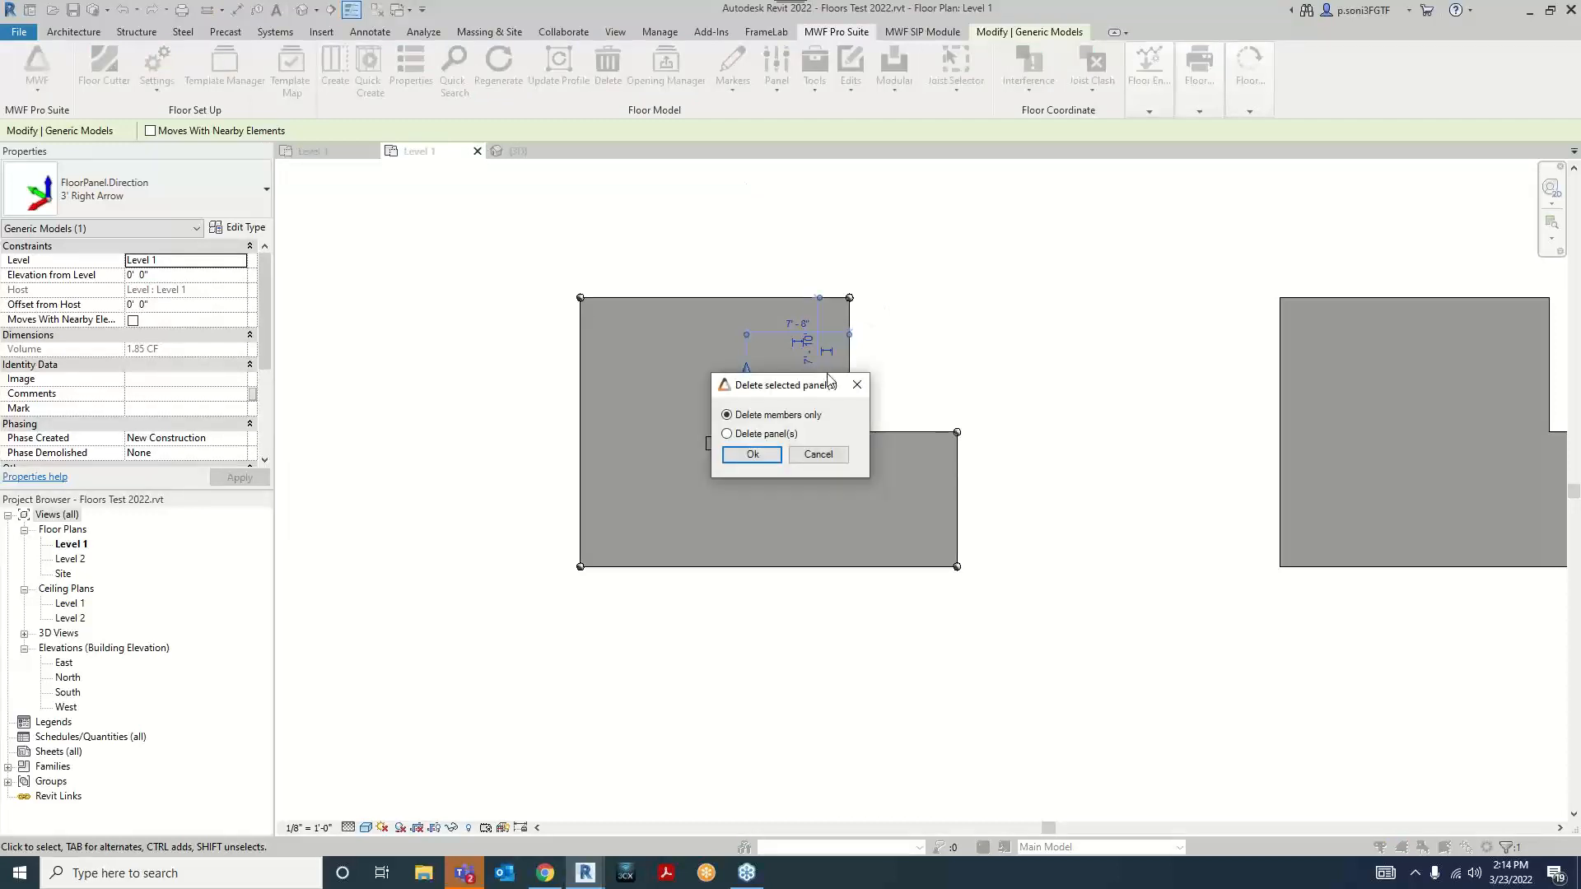
{"action": "left_click_drag", "start_coordinate": [776, 391], "coordinate": [988, 316]}
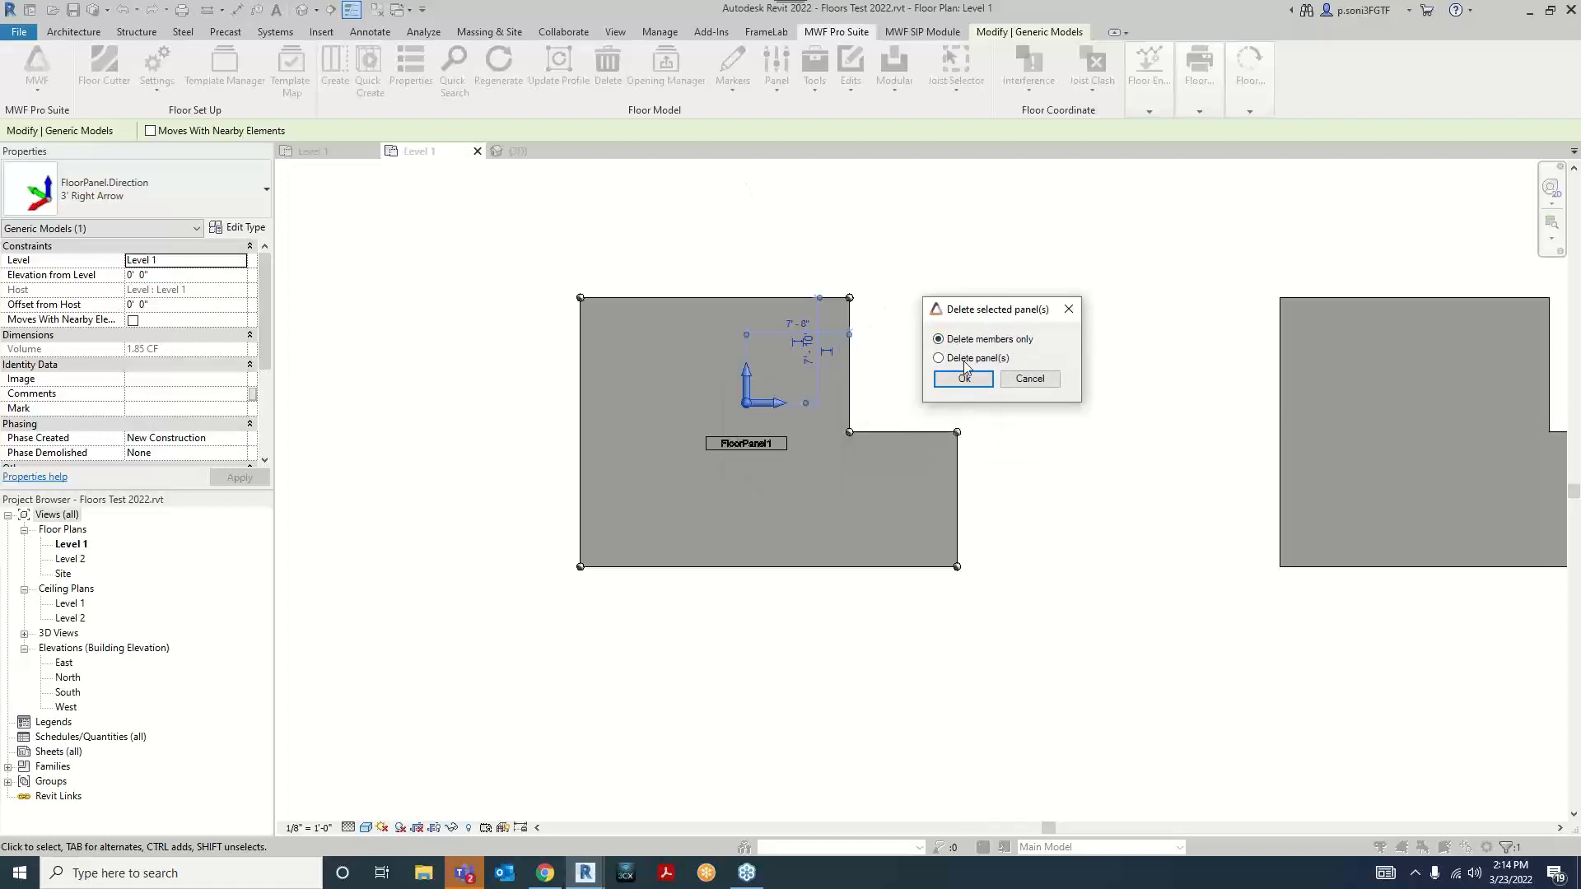
{"action": "left_click", "coordinate": [968, 359]}
{"action": "left_click", "coordinate": [963, 378]}
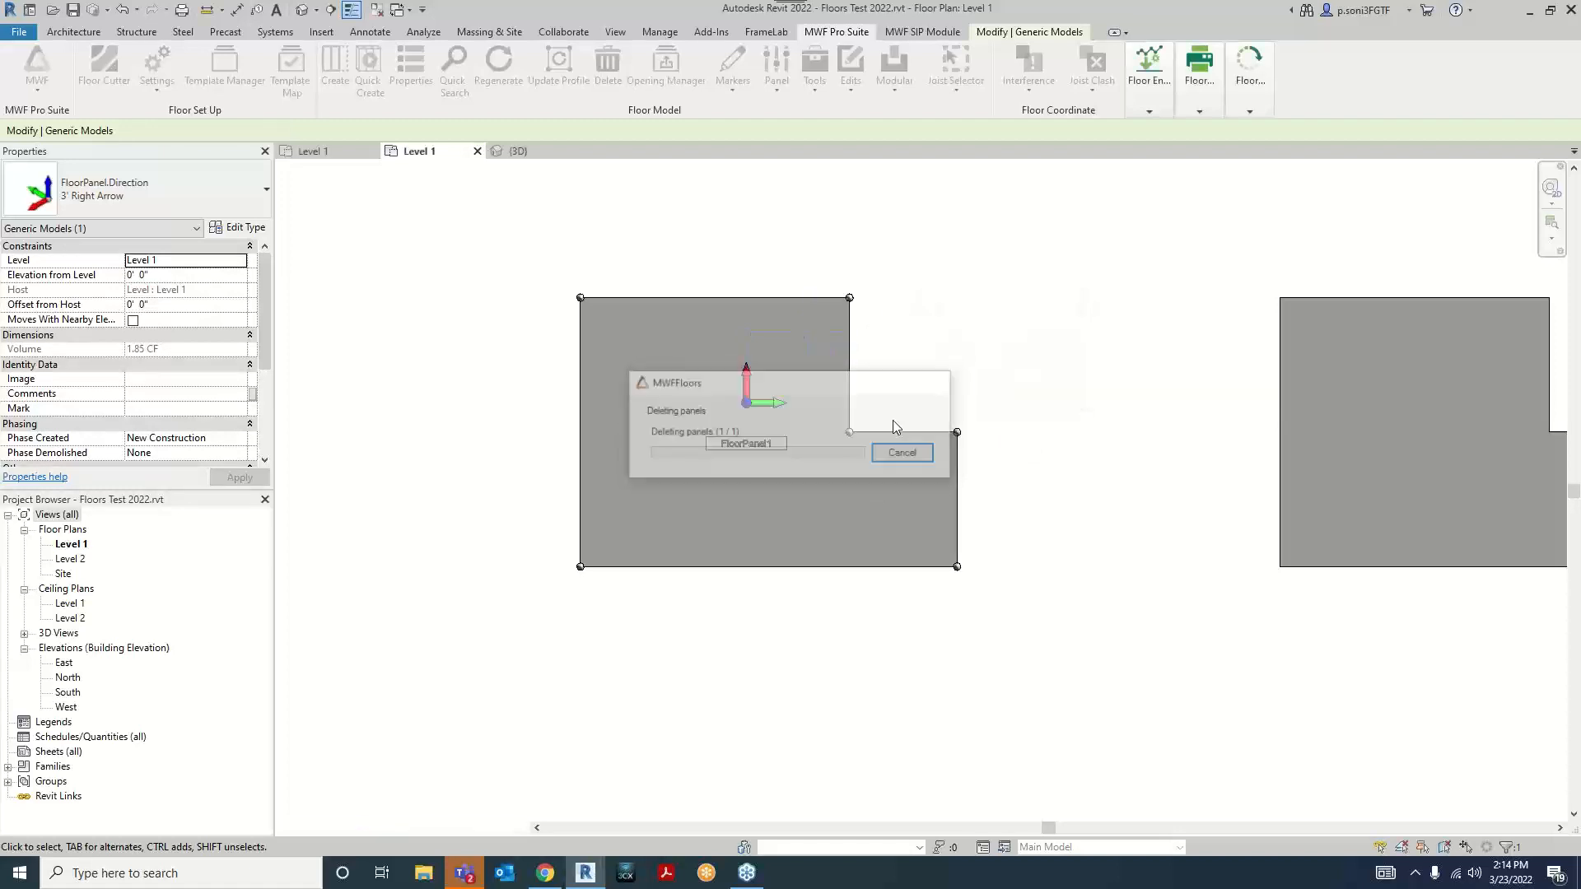
Step: Create a new floor template map named Test in the Template Map Manager
{"action": "scroll", "coordinate": [970, 341], "scroll_direction": "down", "scroll_amount": 3}
{"action": "middle_click_drag", "start_coordinate": [1024, 462], "coordinate": [950, 445]}
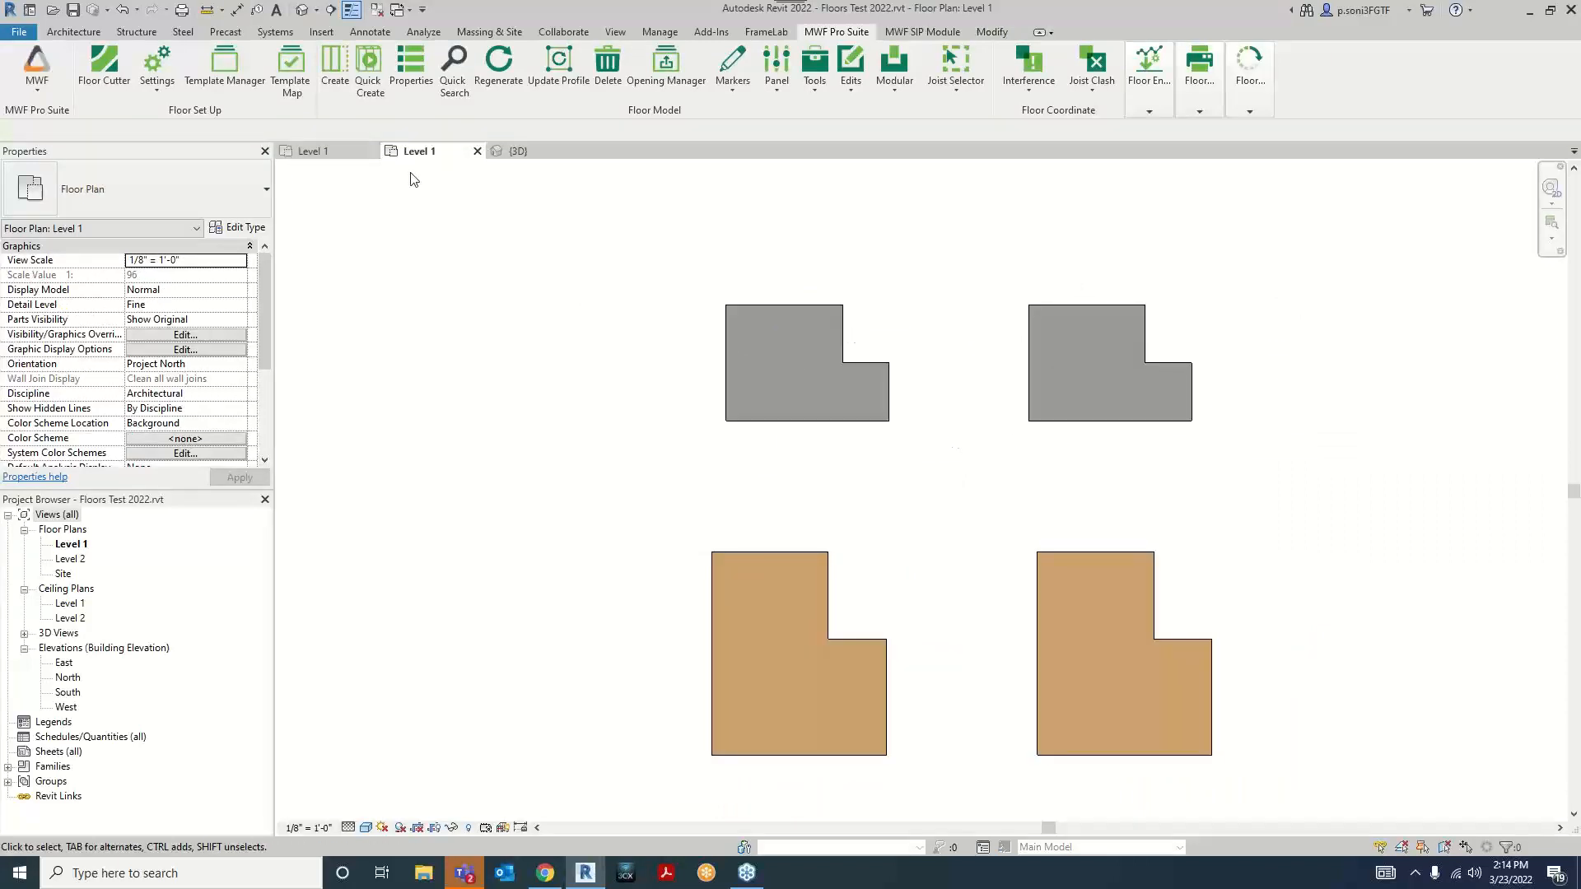
{"action": "left_click", "coordinate": [300, 83]}
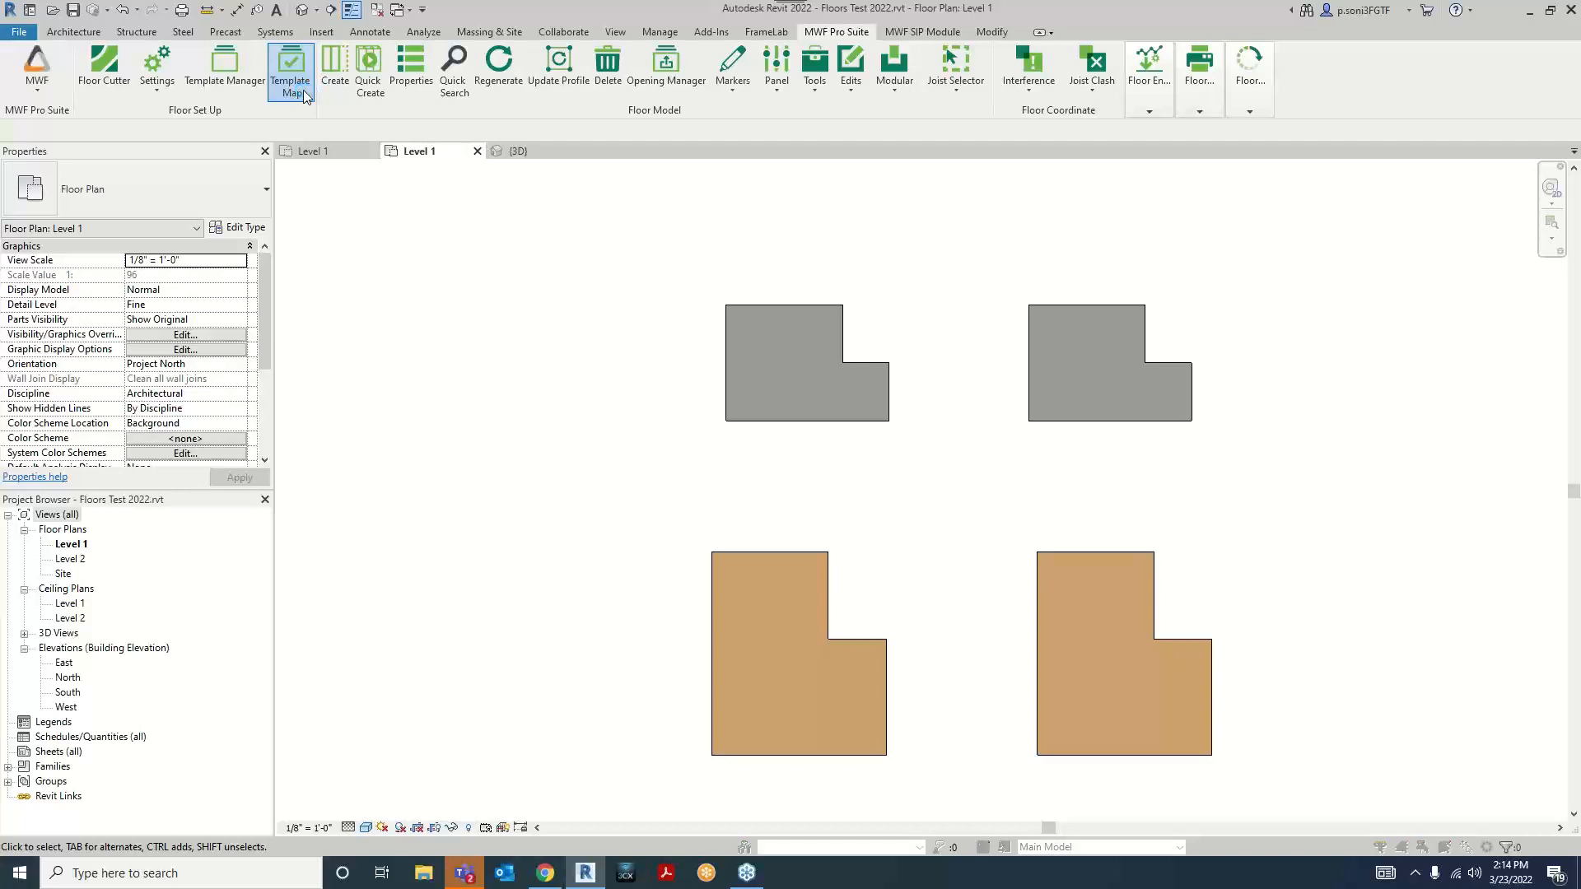
{"action": "left_click_drag", "start_coordinate": [585, 210], "coordinate": [941, 210]}
{"action": "left_click_drag", "start_coordinate": [823, 211], "coordinate": [759, 242]}
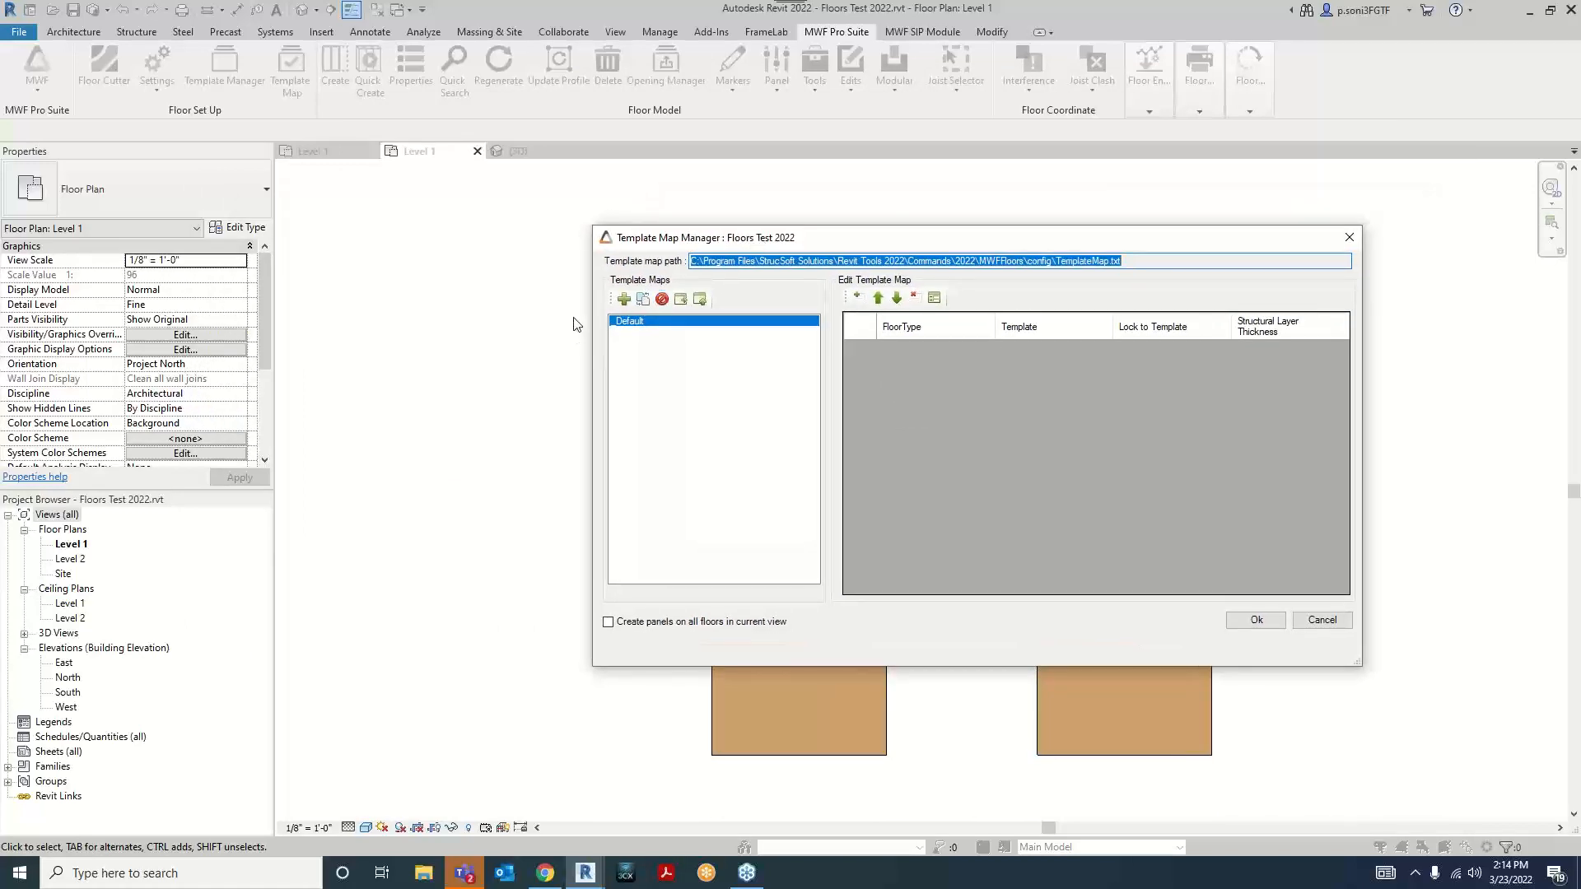
{"action": "left_click", "coordinate": [624, 299]}
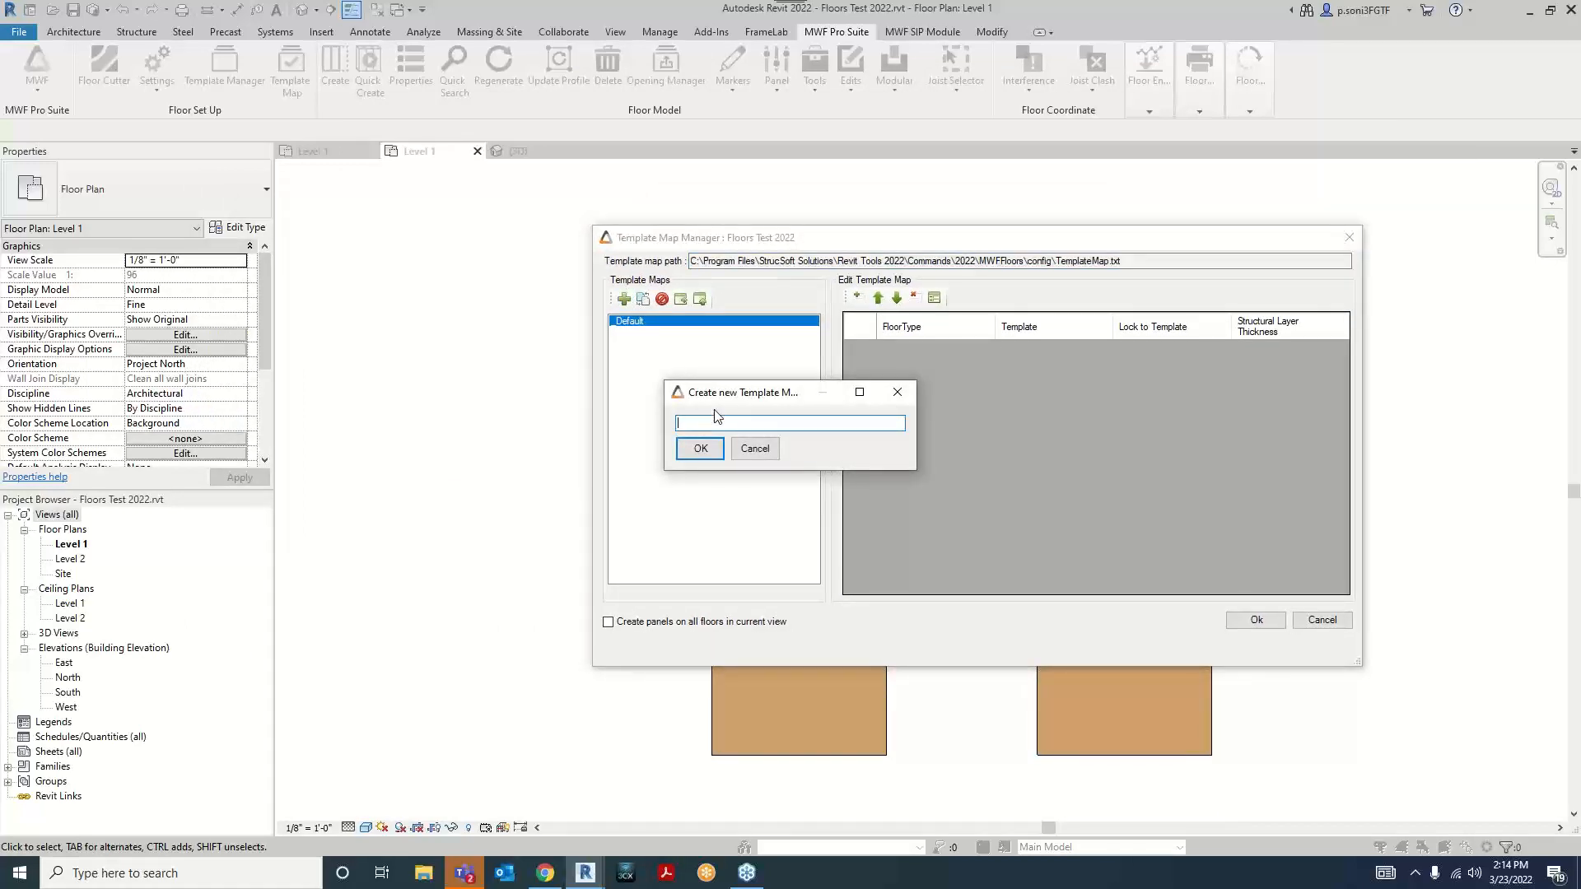
{"action": "left_click", "coordinate": [701, 449]}
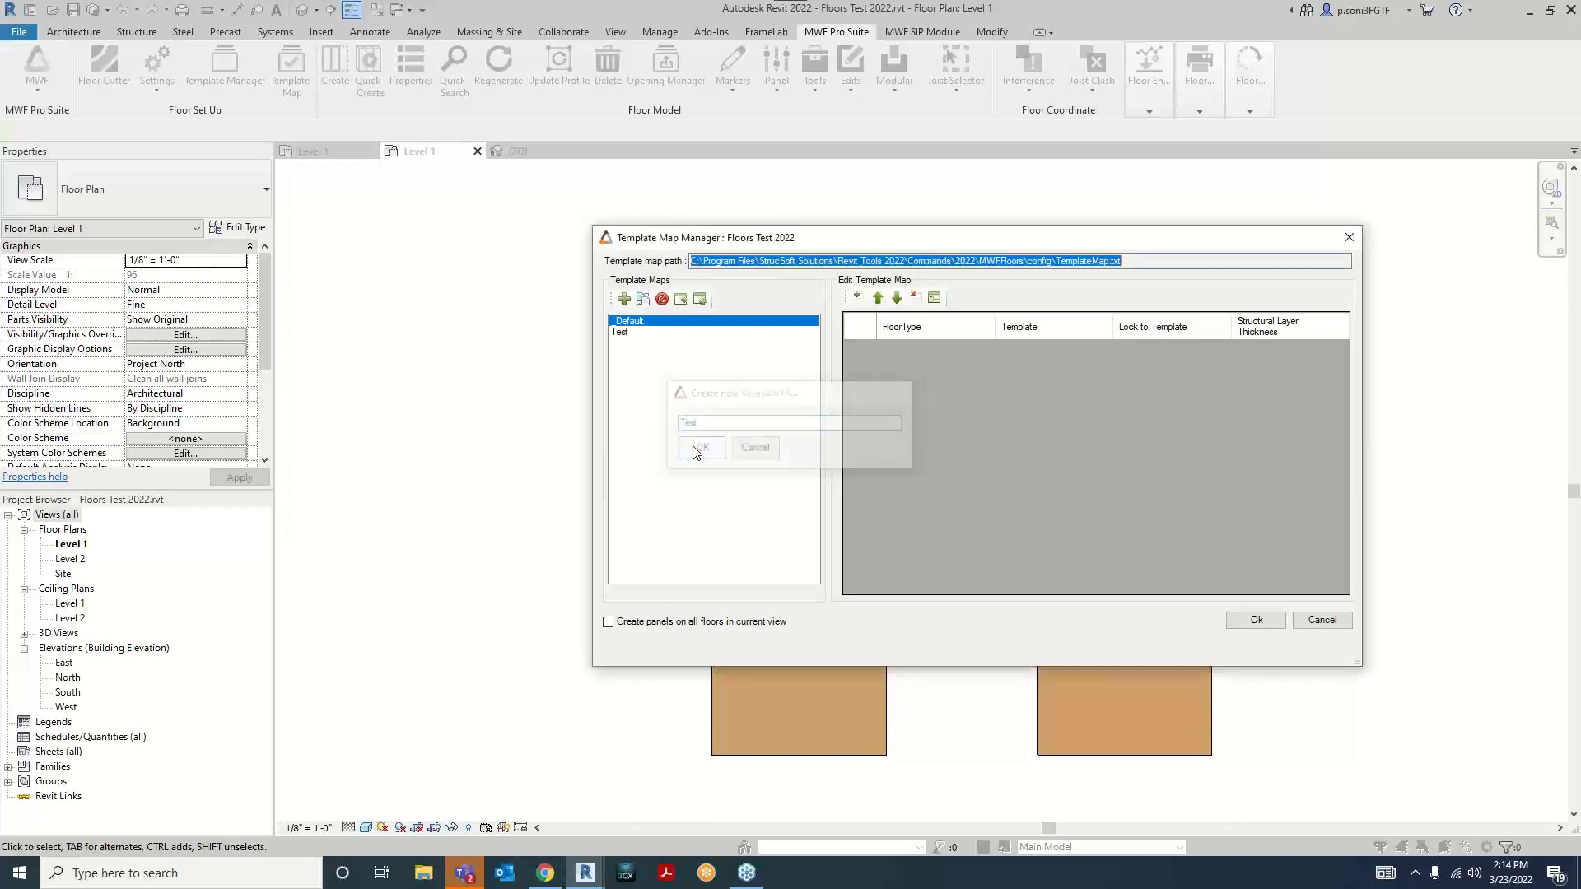
Step: Add an entry to the Test map that assigns the Default_Imperial/Light Gauge template to the Generic - 12" floor type
{"action": "left_click", "coordinate": [859, 302]}
{"action": "left_click", "coordinate": [979, 354]}
{"action": "left_click", "coordinate": [986, 351]}
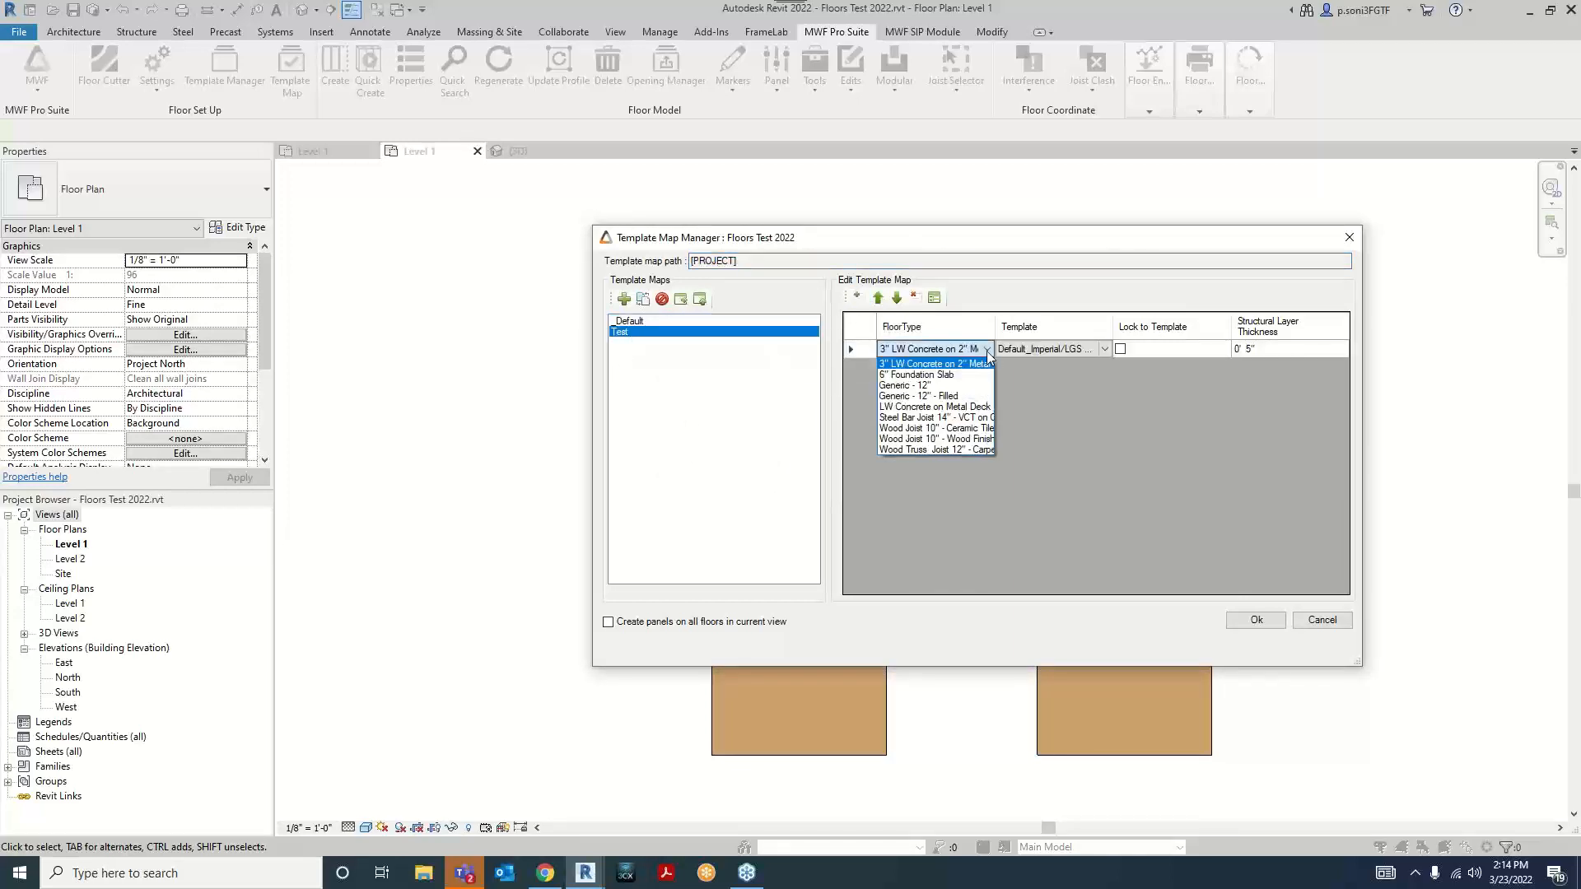
{"action": "left_click", "coordinate": [905, 384]}
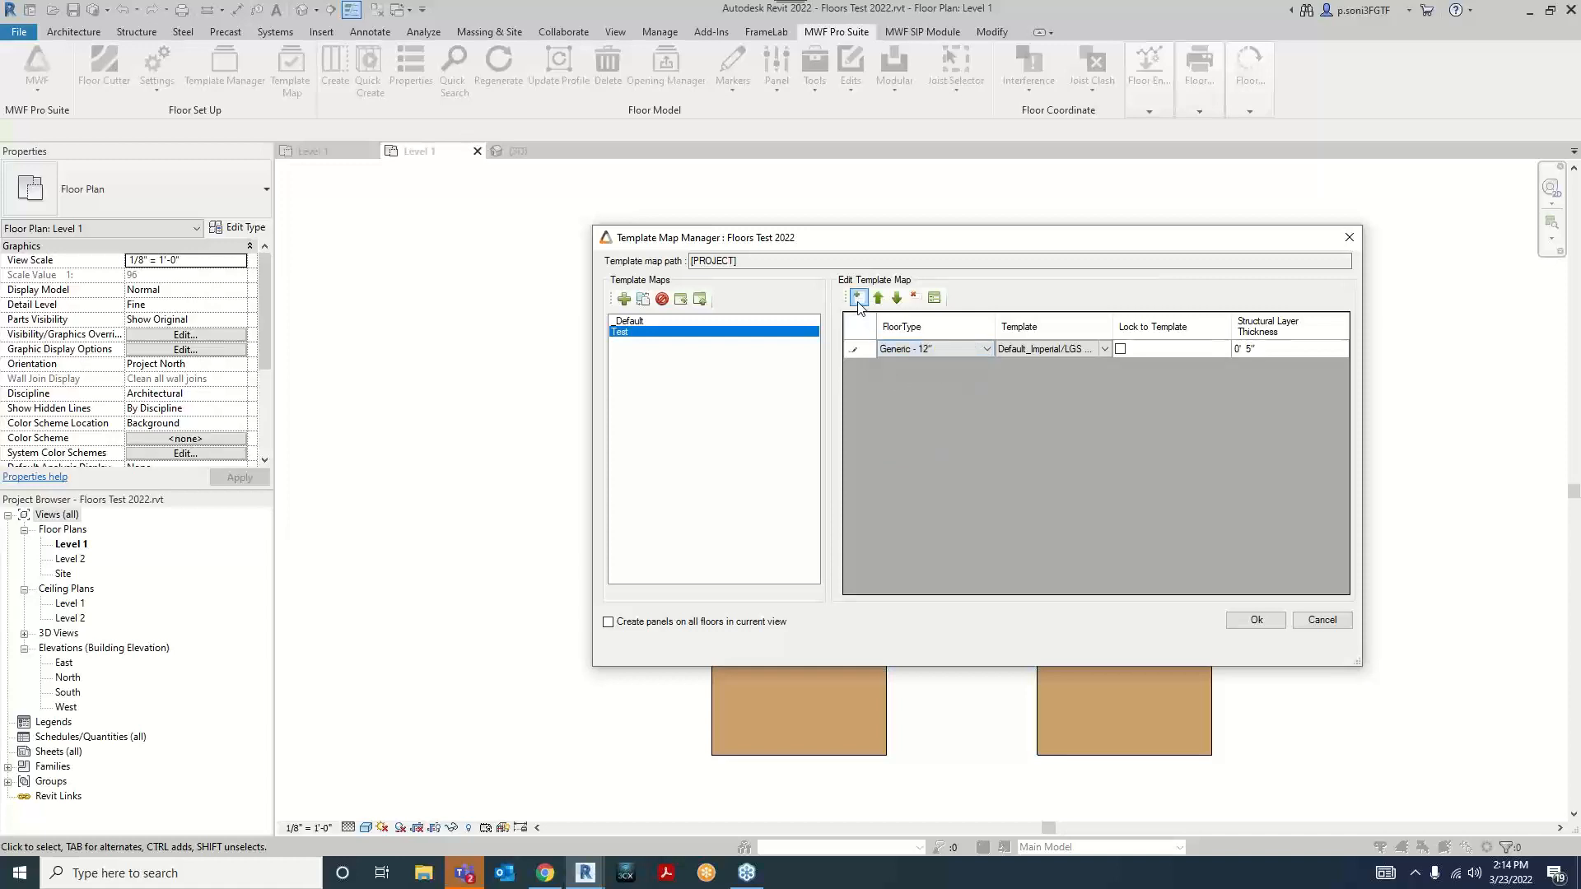
{"action": "left_click", "coordinate": [1111, 352]}
{"action": "left_click", "coordinate": [1110, 353]}
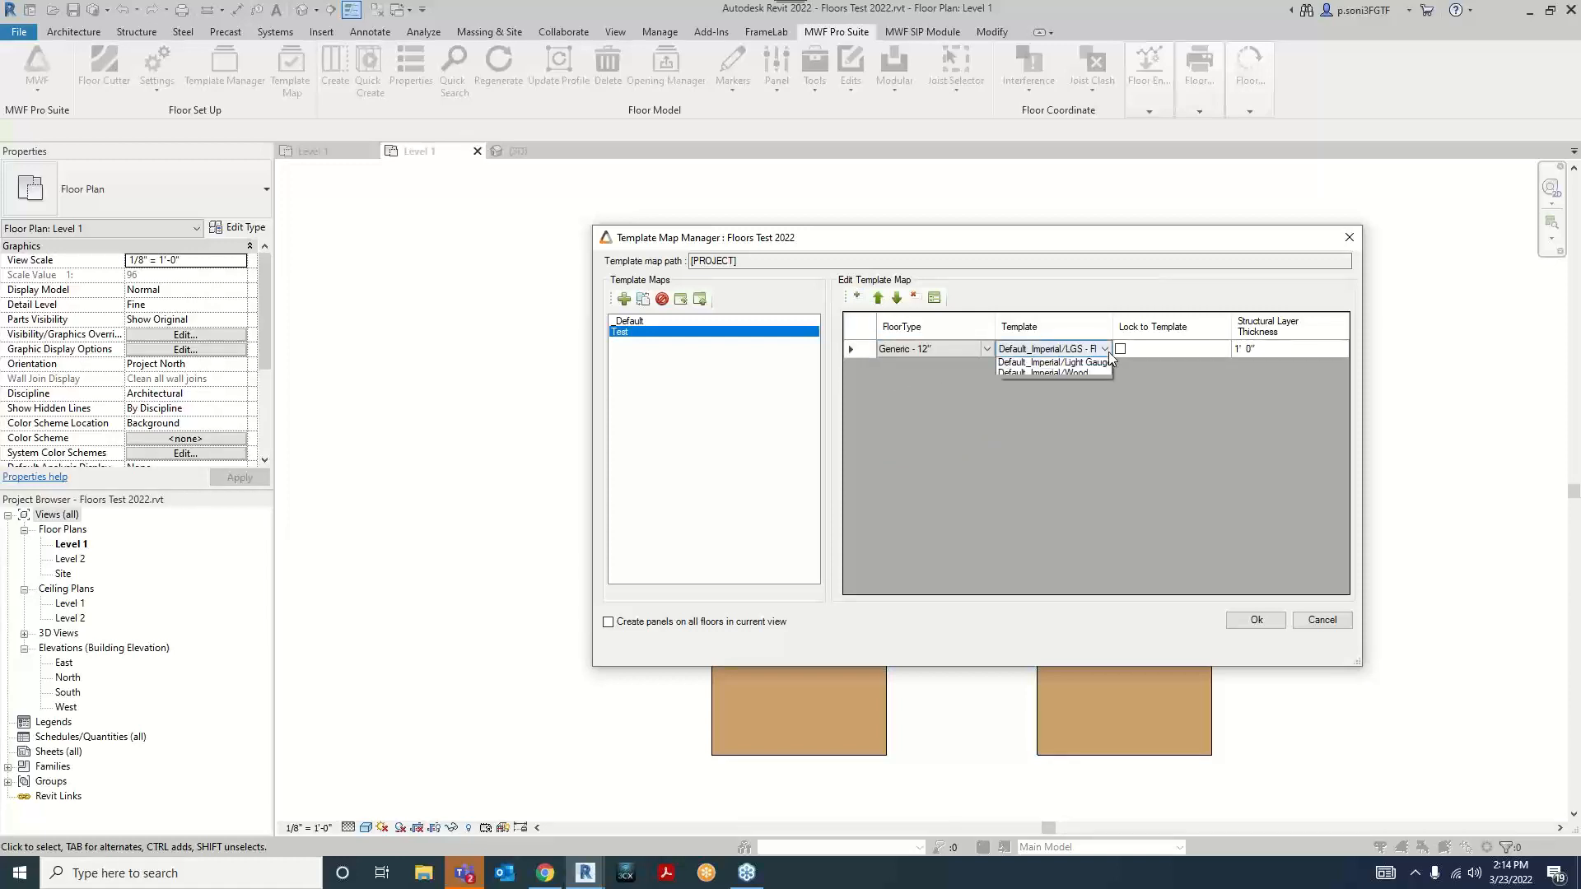
{"action": "left_click", "coordinate": [1108, 363]}
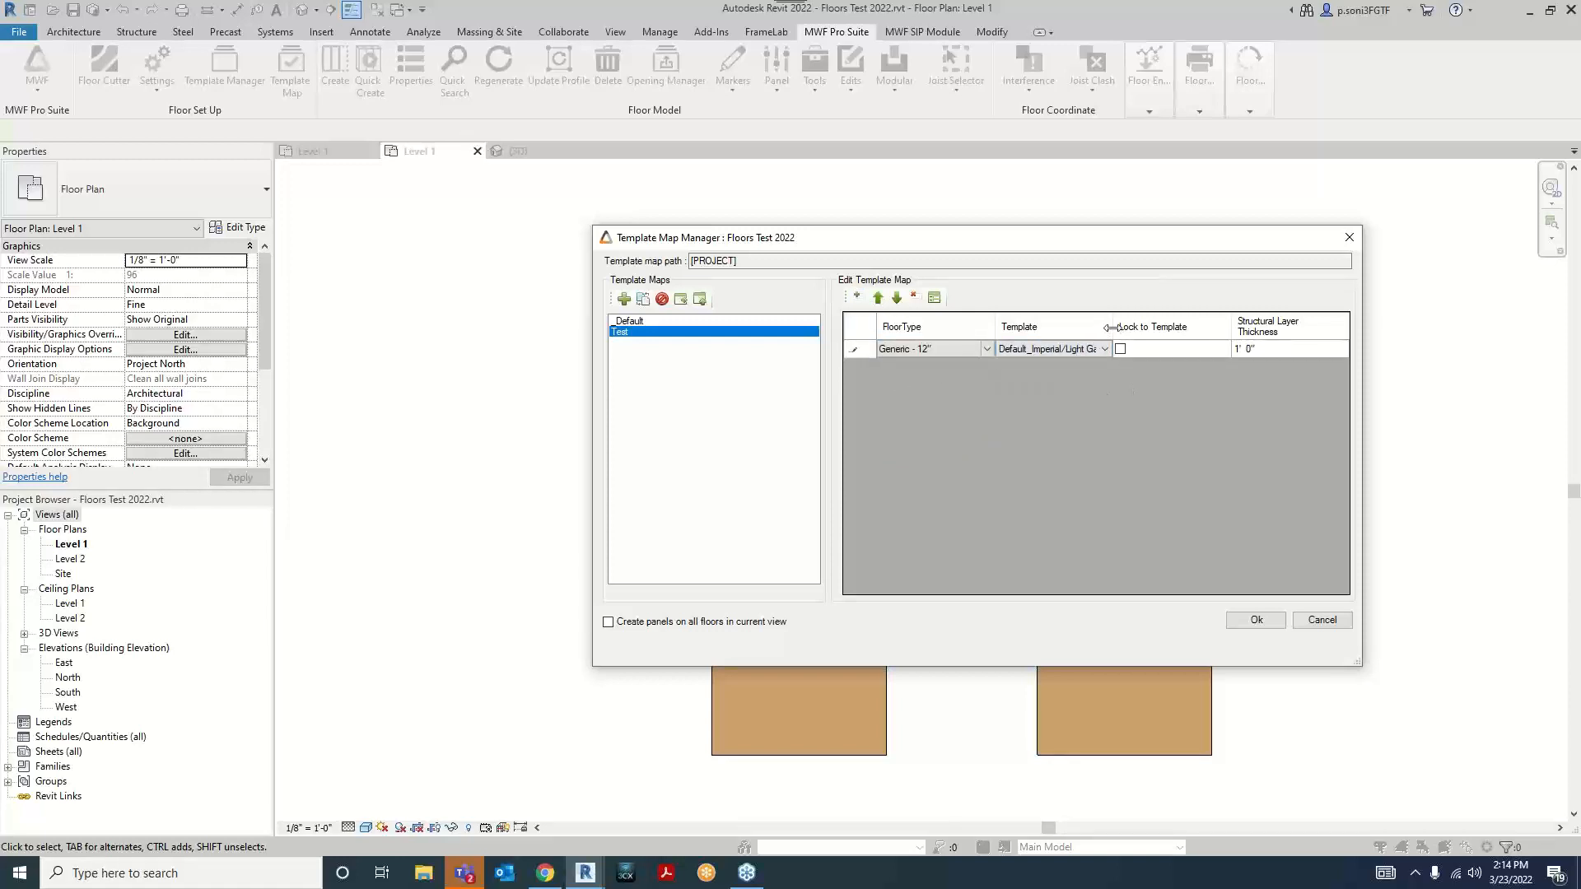
Step: Add a second Test map entry assigning Default_Imperial/Wood to the Wood Joist 10" - Wood Finish floor type, and save the map
{"action": "left_click", "coordinate": [856, 297]}
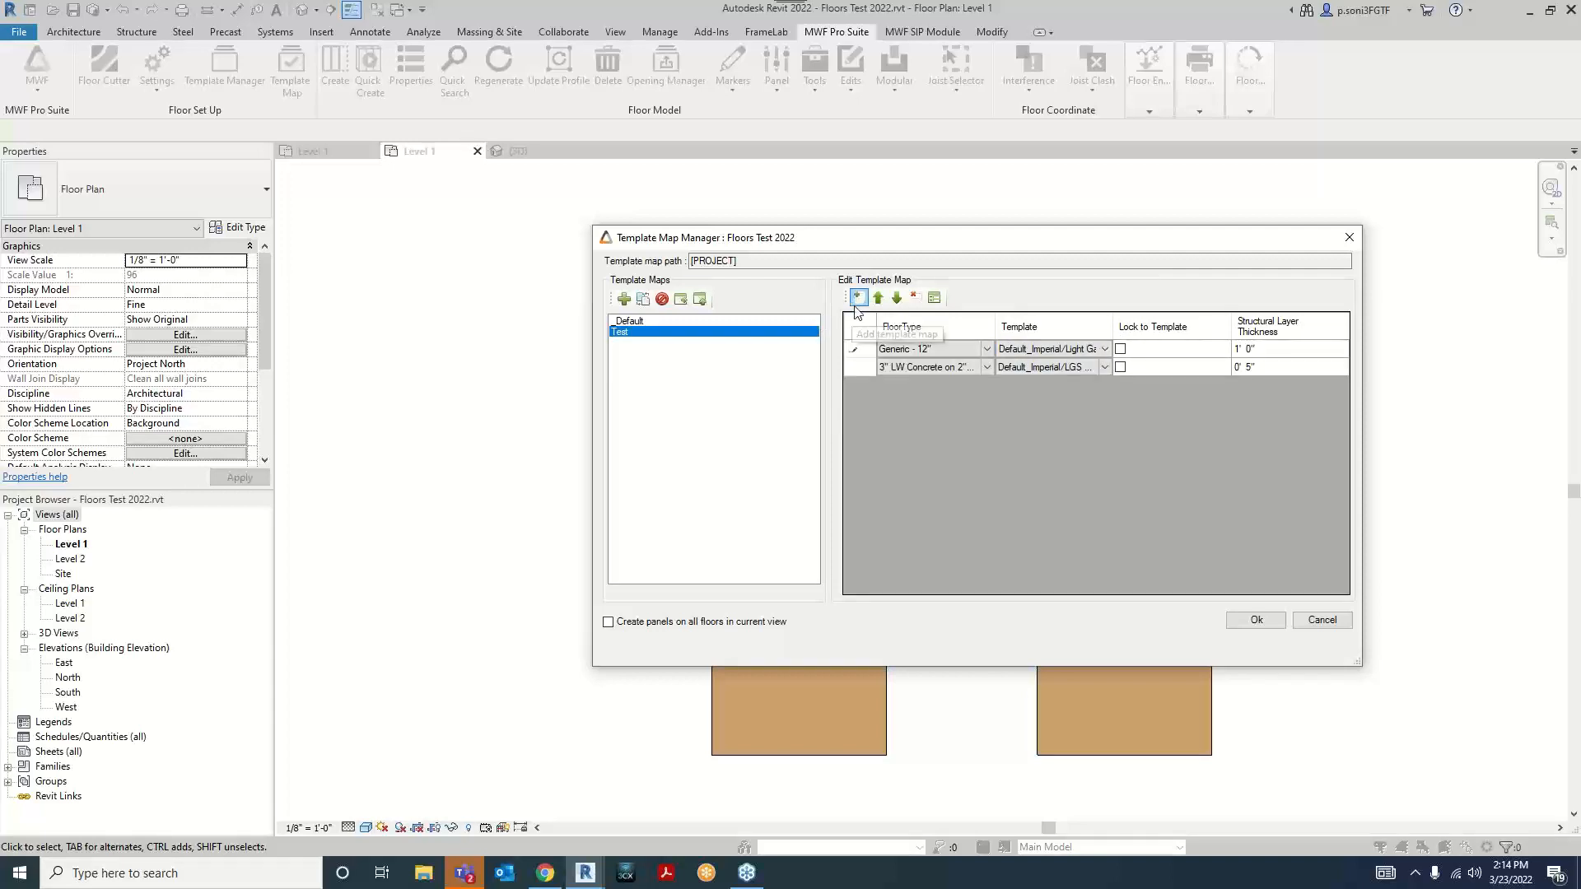
{"action": "left_click", "coordinate": [983, 368]}
{"action": "left_click", "coordinate": [971, 458]}
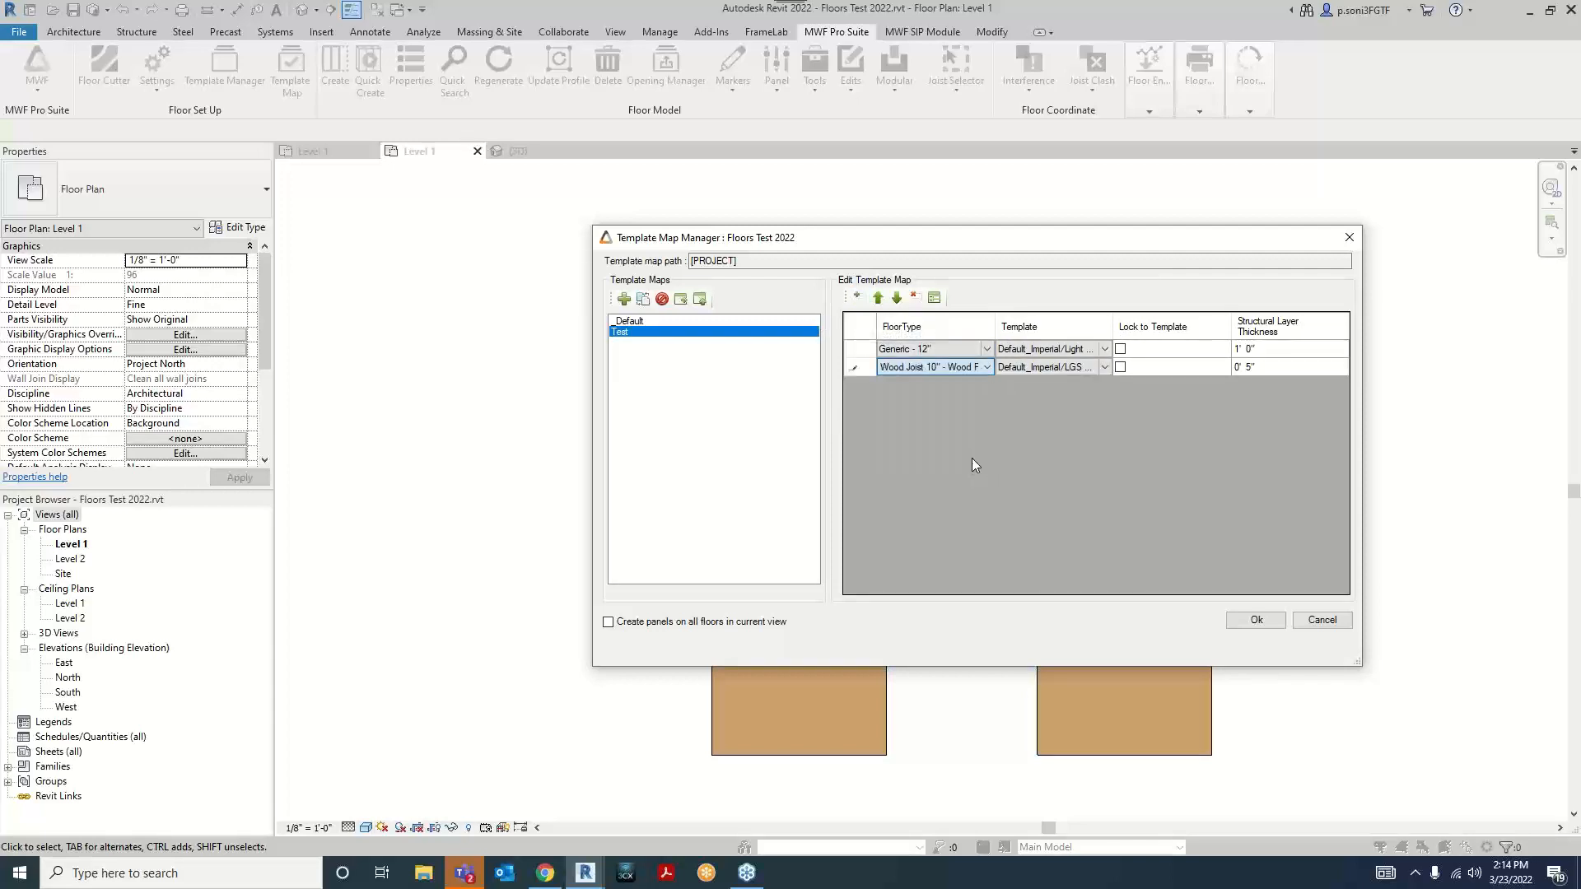
{"action": "left_click", "coordinate": [1104, 368]}
{"action": "left_click", "coordinate": [1069, 417]}
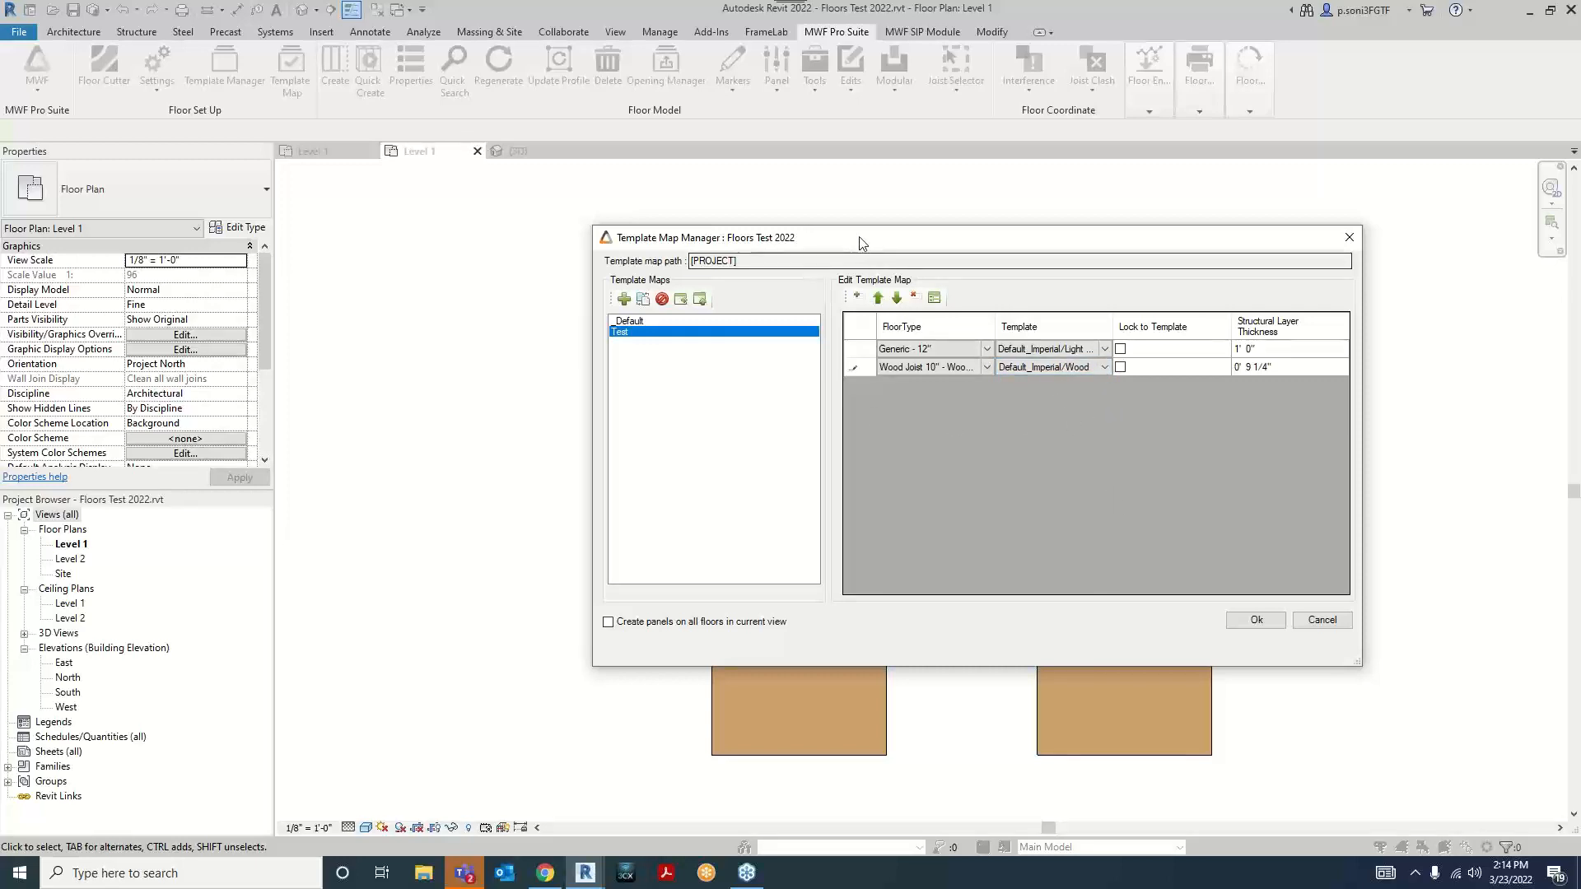
{"action": "mouse_move", "coordinate": [867, 241]}
{"action": "left_mouse_down"}
{"action": "mouse_move", "coordinate": [788, 248]}
{"action": "mouse_move", "coordinate": [780, 214]}
{"action": "mouse_move", "coordinate": [862, 217]}
{"action": "left_mouse_up"}
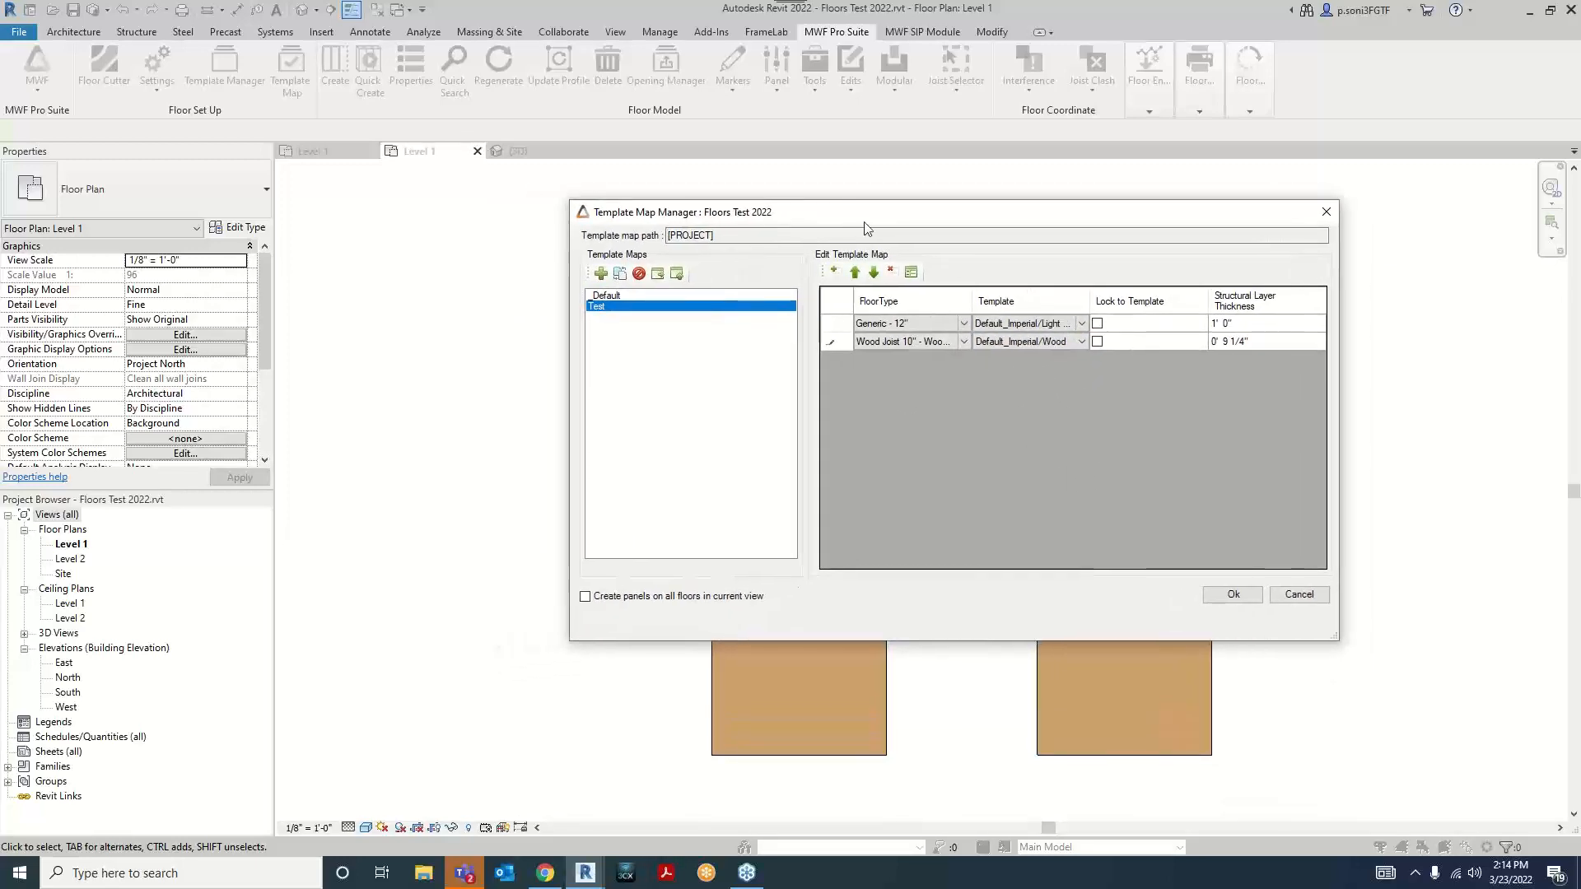
{"action": "left_click", "coordinate": [1209, 598]}
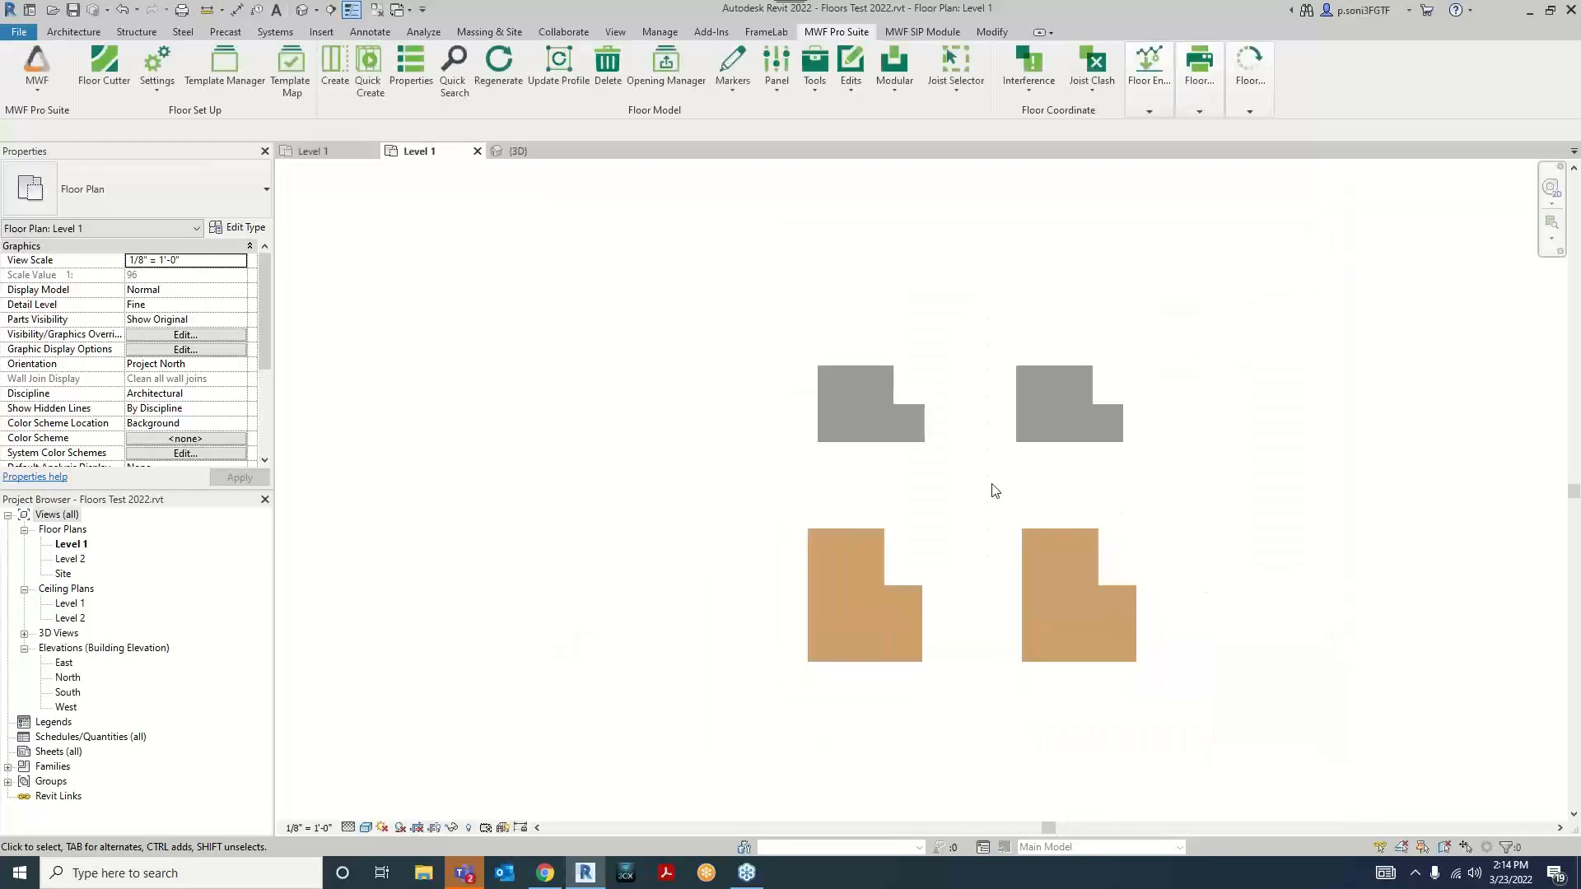
Step: Create panels on all four floors at once with Quick Create
{"action": "left_click_drag", "start_coordinate": [647, 284], "coordinate": [1169, 734]}
{"action": "left_click", "coordinate": [825, 31]}
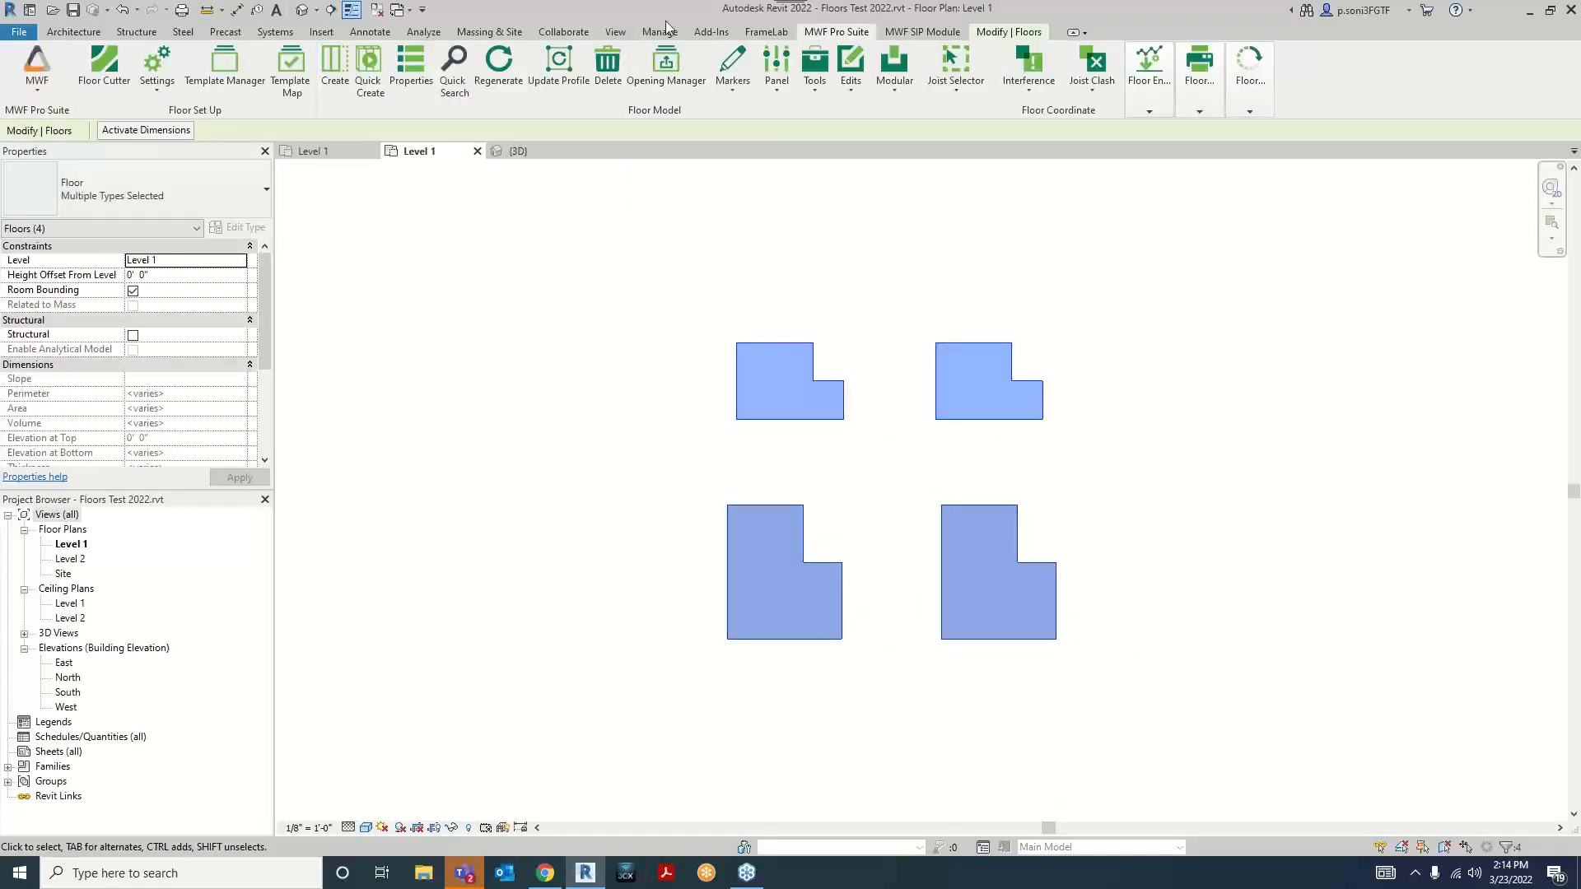
{"action": "left_click", "coordinate": [373, 88]}
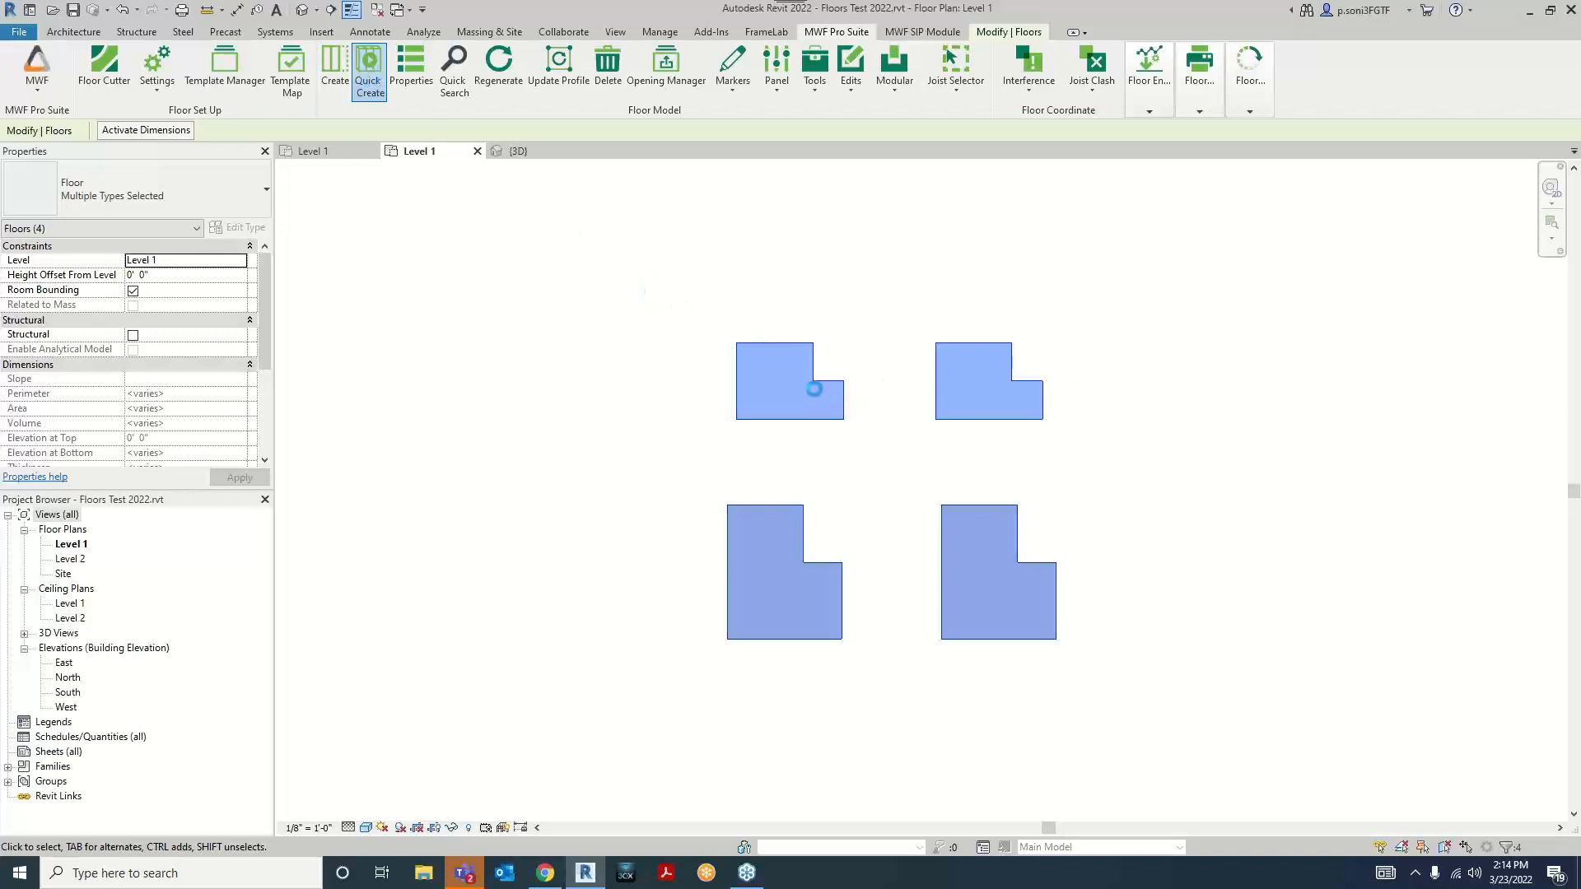
{"action": "left_click", "coordinate": [816, 394]}
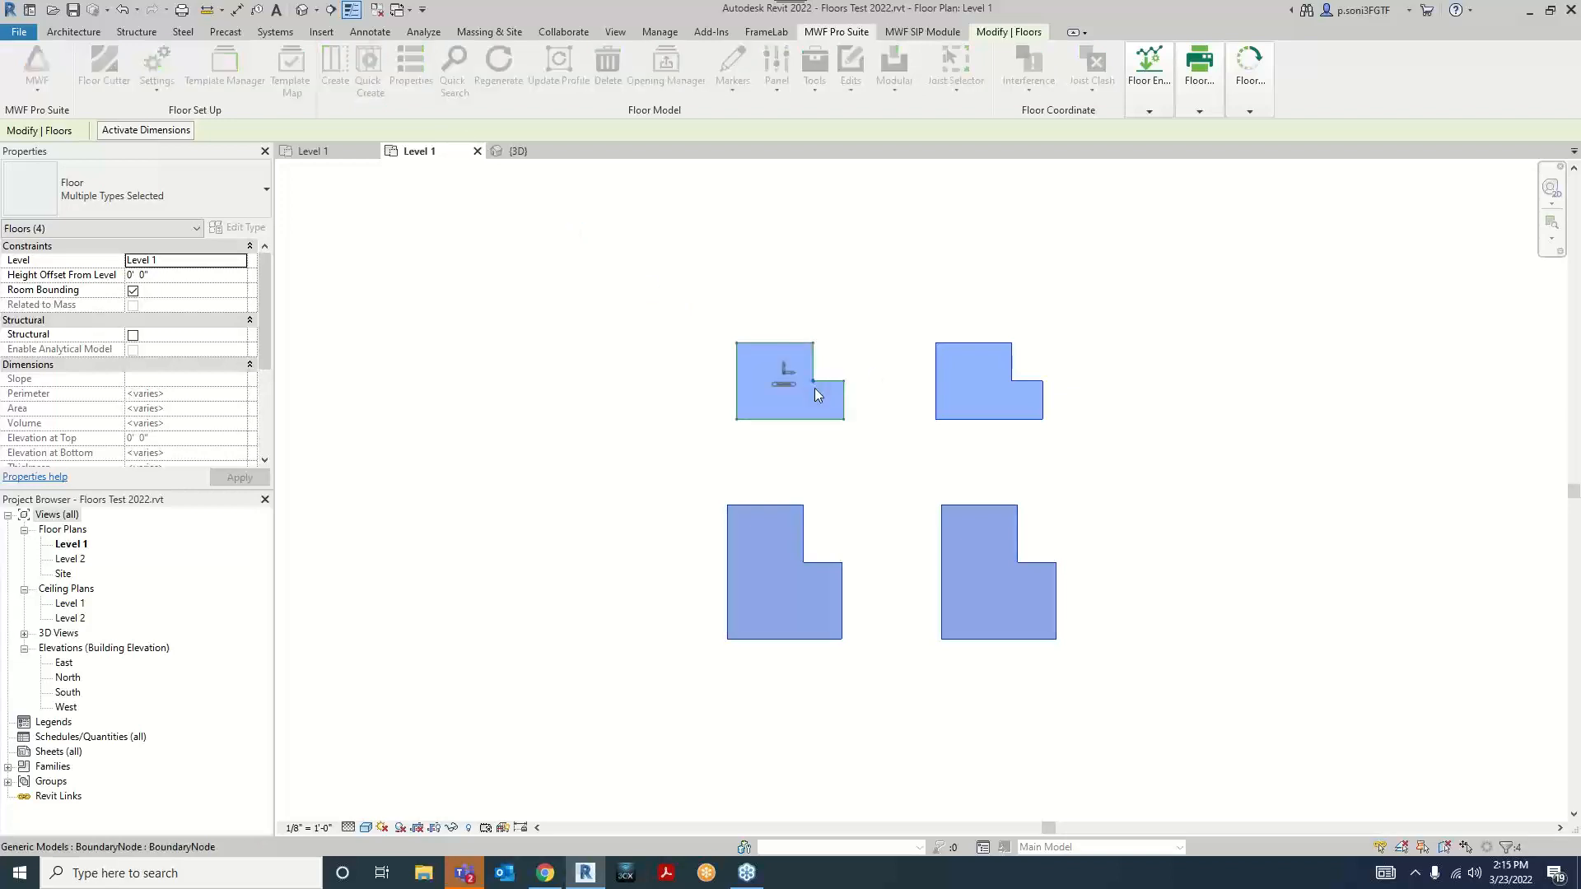
{"action": "scroll", "coordinate": [851, 552], "scroll_direction": "up", "scroll_amount": 2}
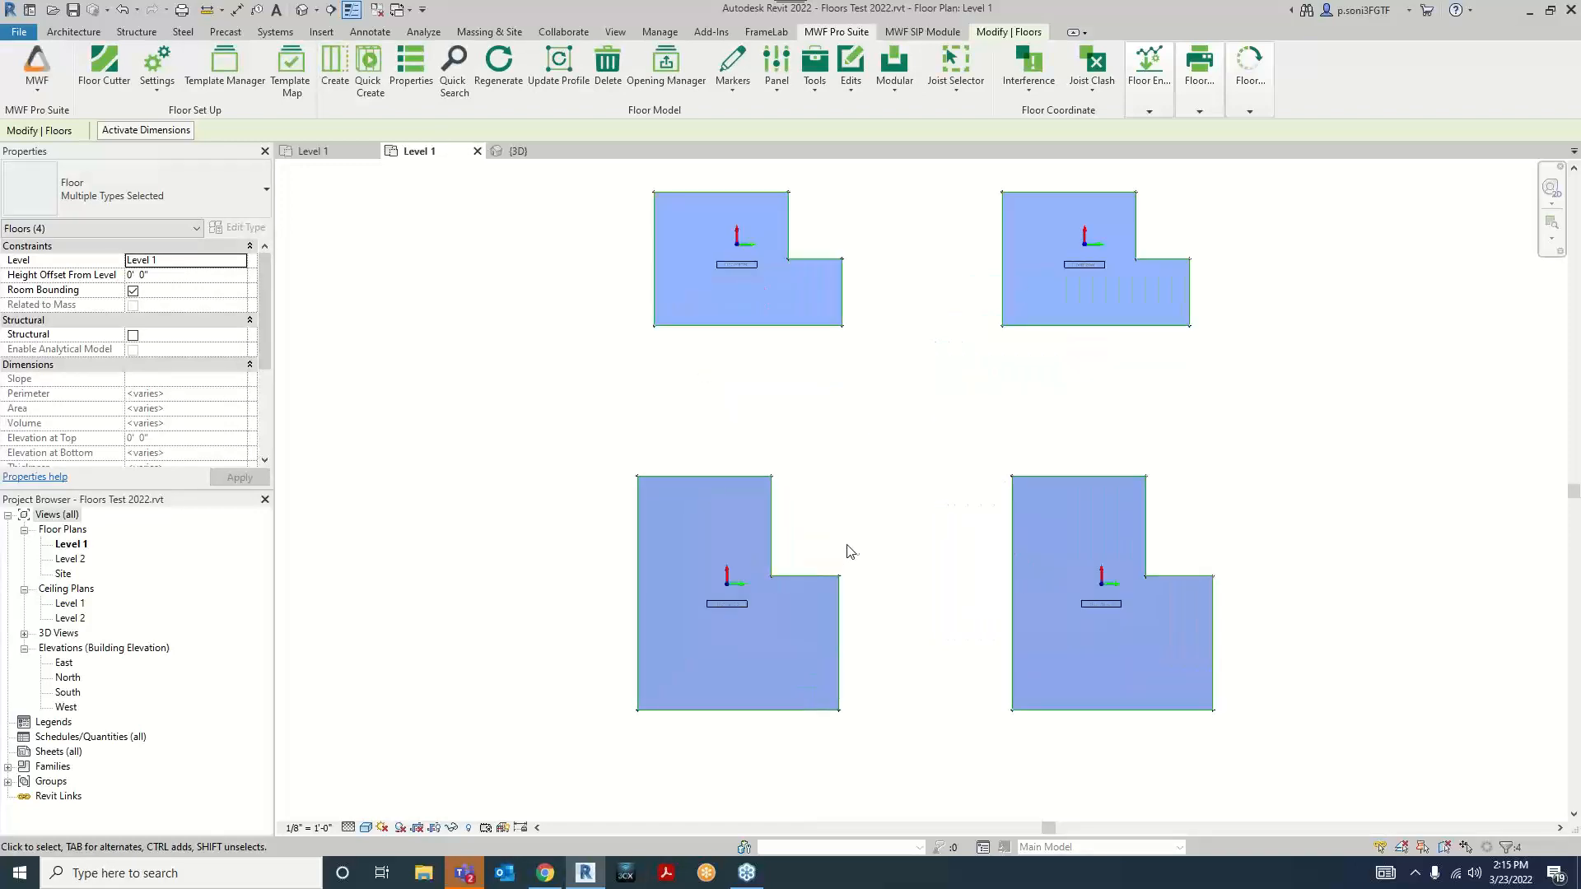
{"action": "middle_click_drag", "start_coordinate": [893, 551], "coordinate": [877, 493]}
{"action": "scroll", "coordinate": [876, 493], "scroll_direction": "up", "scroll_amount": 1}
{"action": "scroll", "coordinate": [877, 493], "scroll_direction": "down", "scroll_amount": 4}
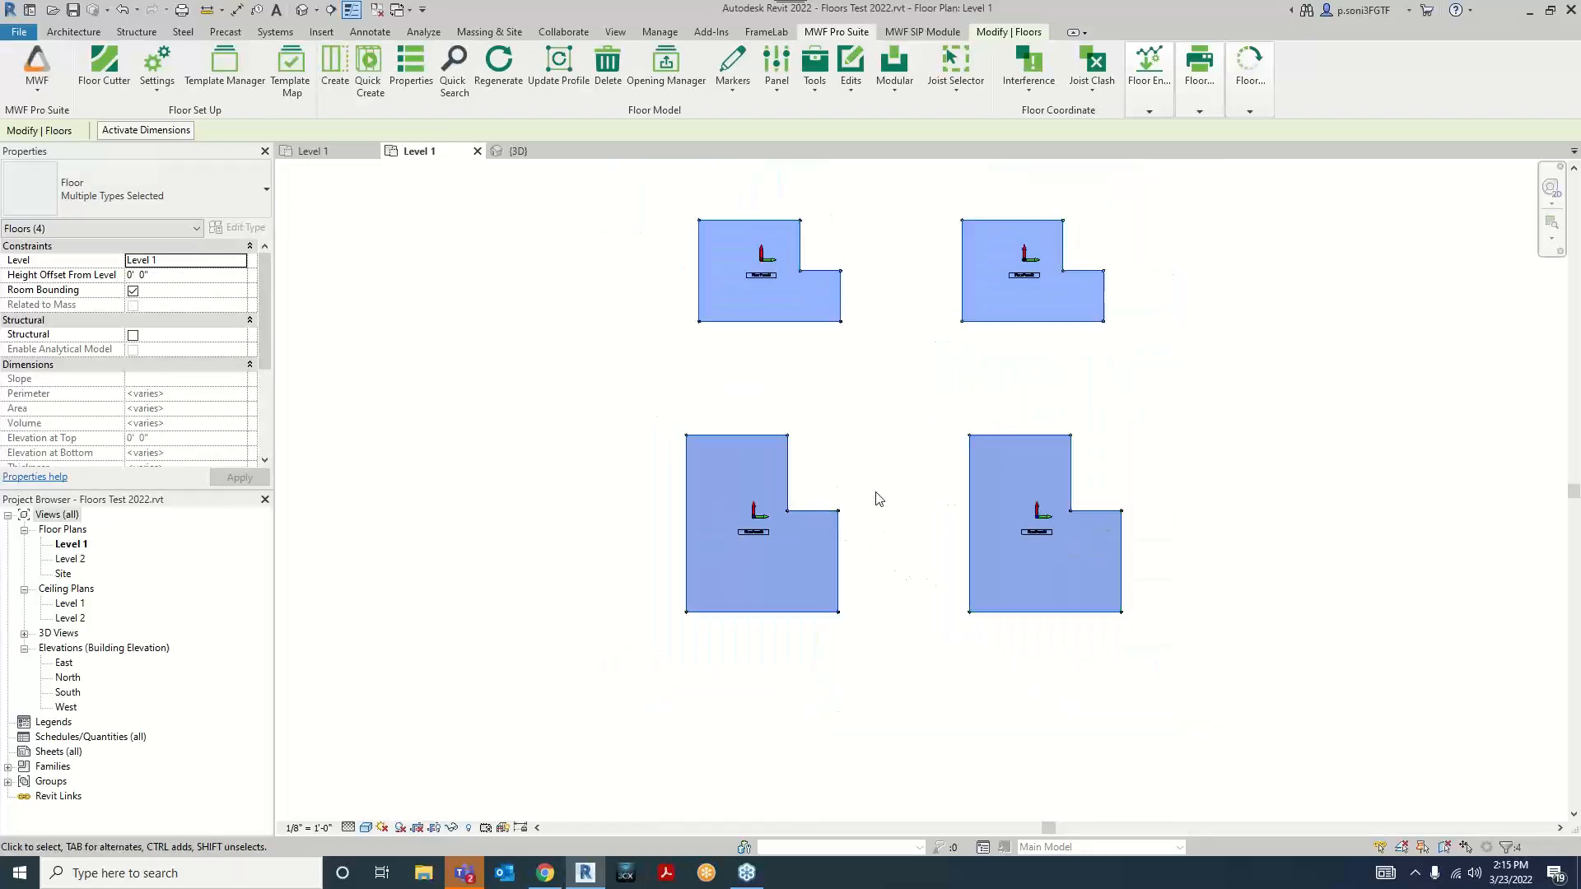
{"action": "left_click", "coordinate": [850, 428]}
{"action": "middle_click_drag", "start_coordinate": [846, 419], "coordinate": [848, 456]}
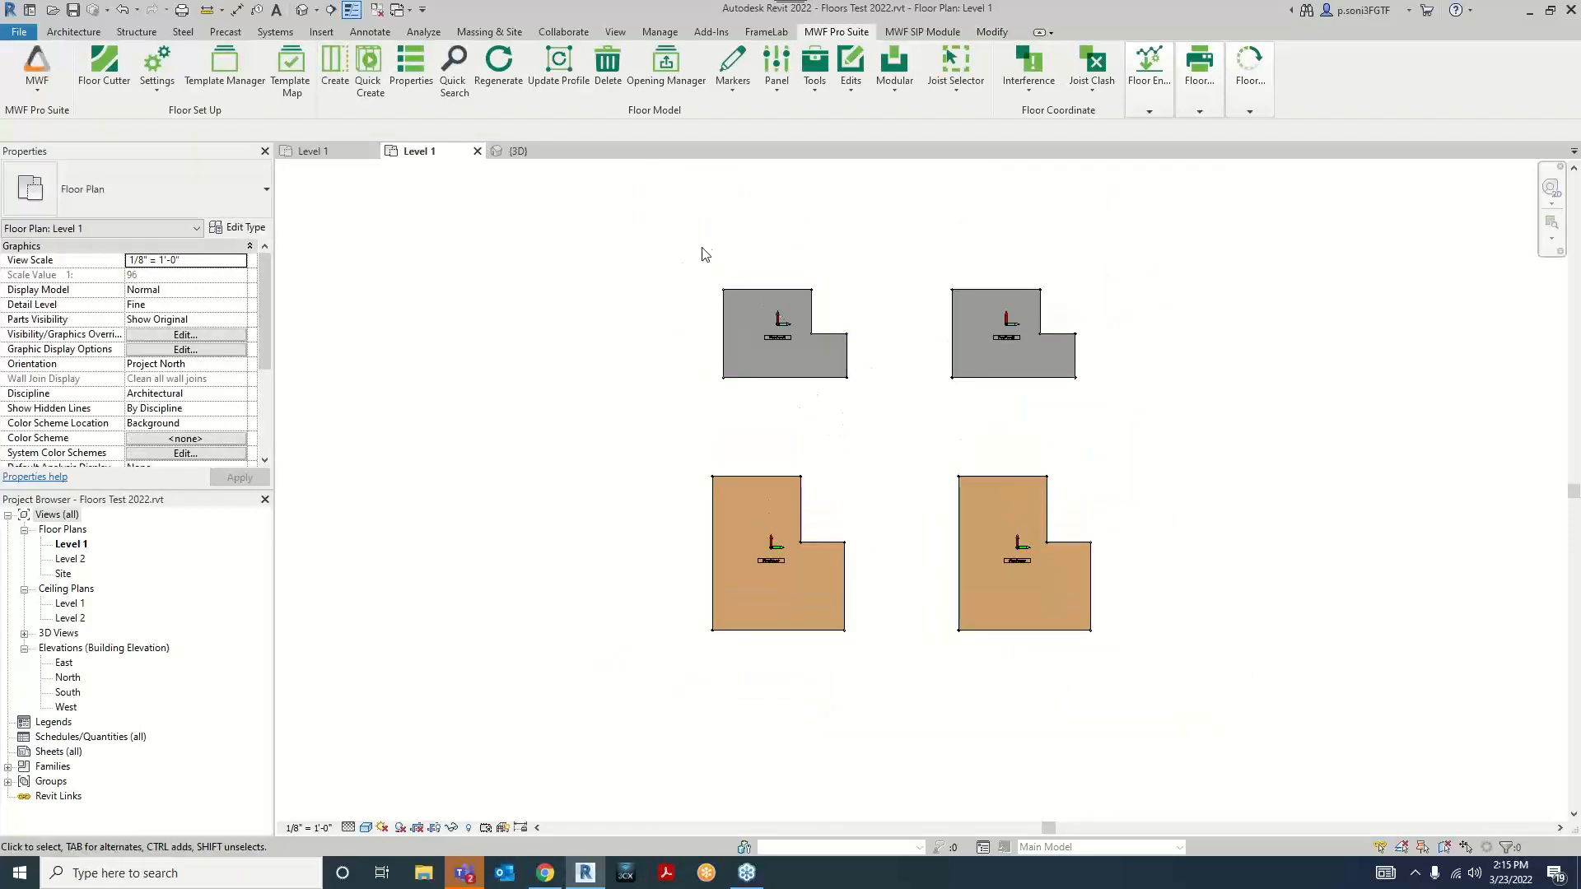
Step: Regenerate all four floor panels together to generate their framing, and clear the selection
{"action": "left_click_drag", "start_coordinate": [648, 238], "coordinate": [1177, 725]}
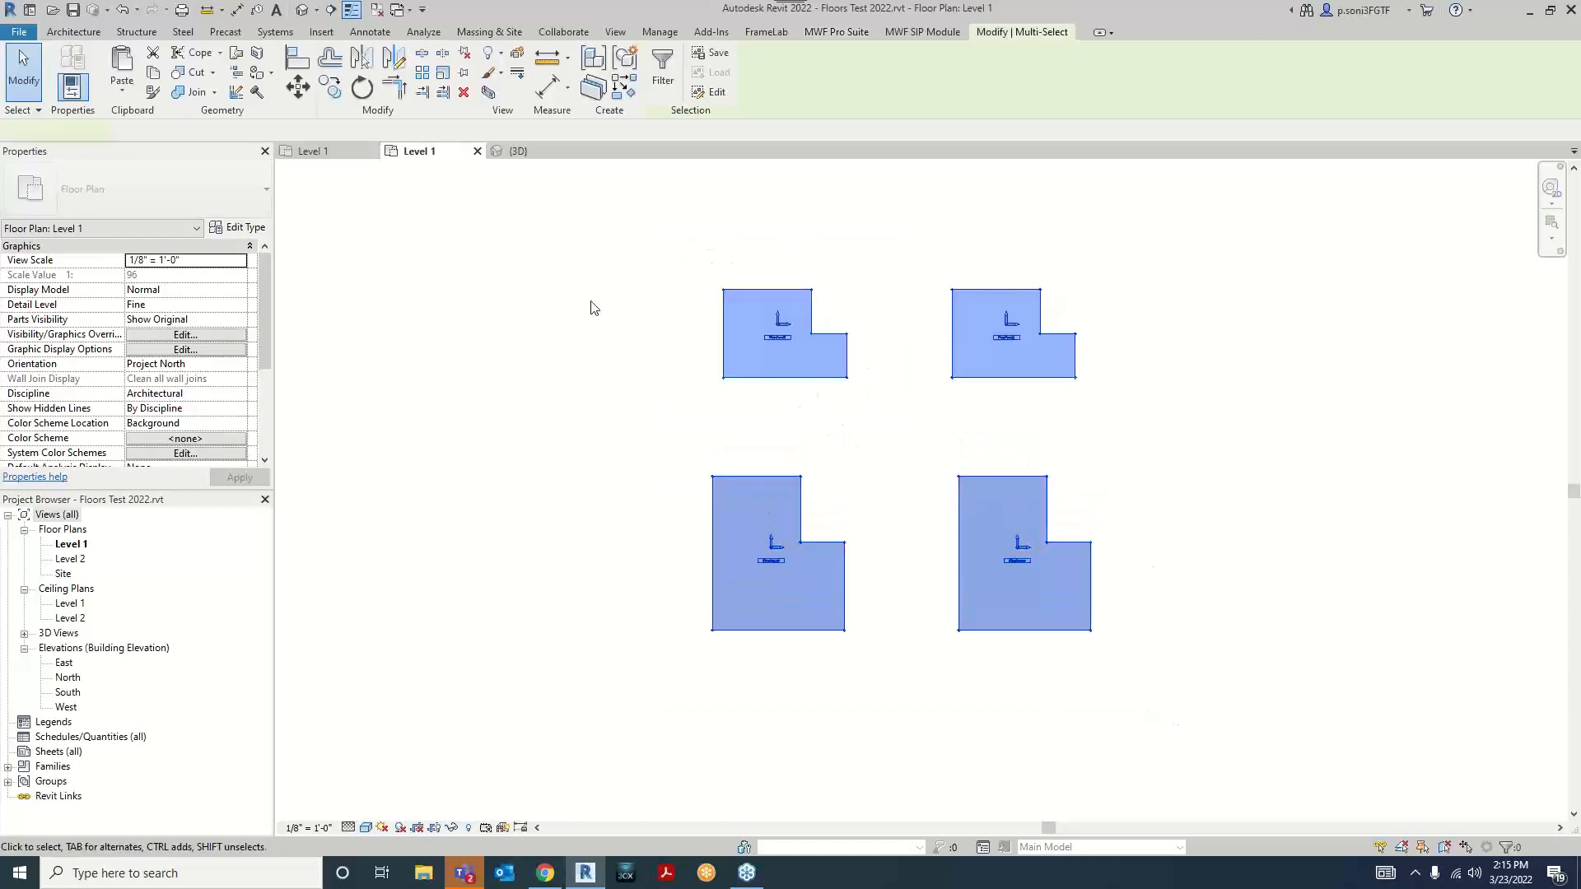
{"action": "left_click", "coordinate": [842, 32]}
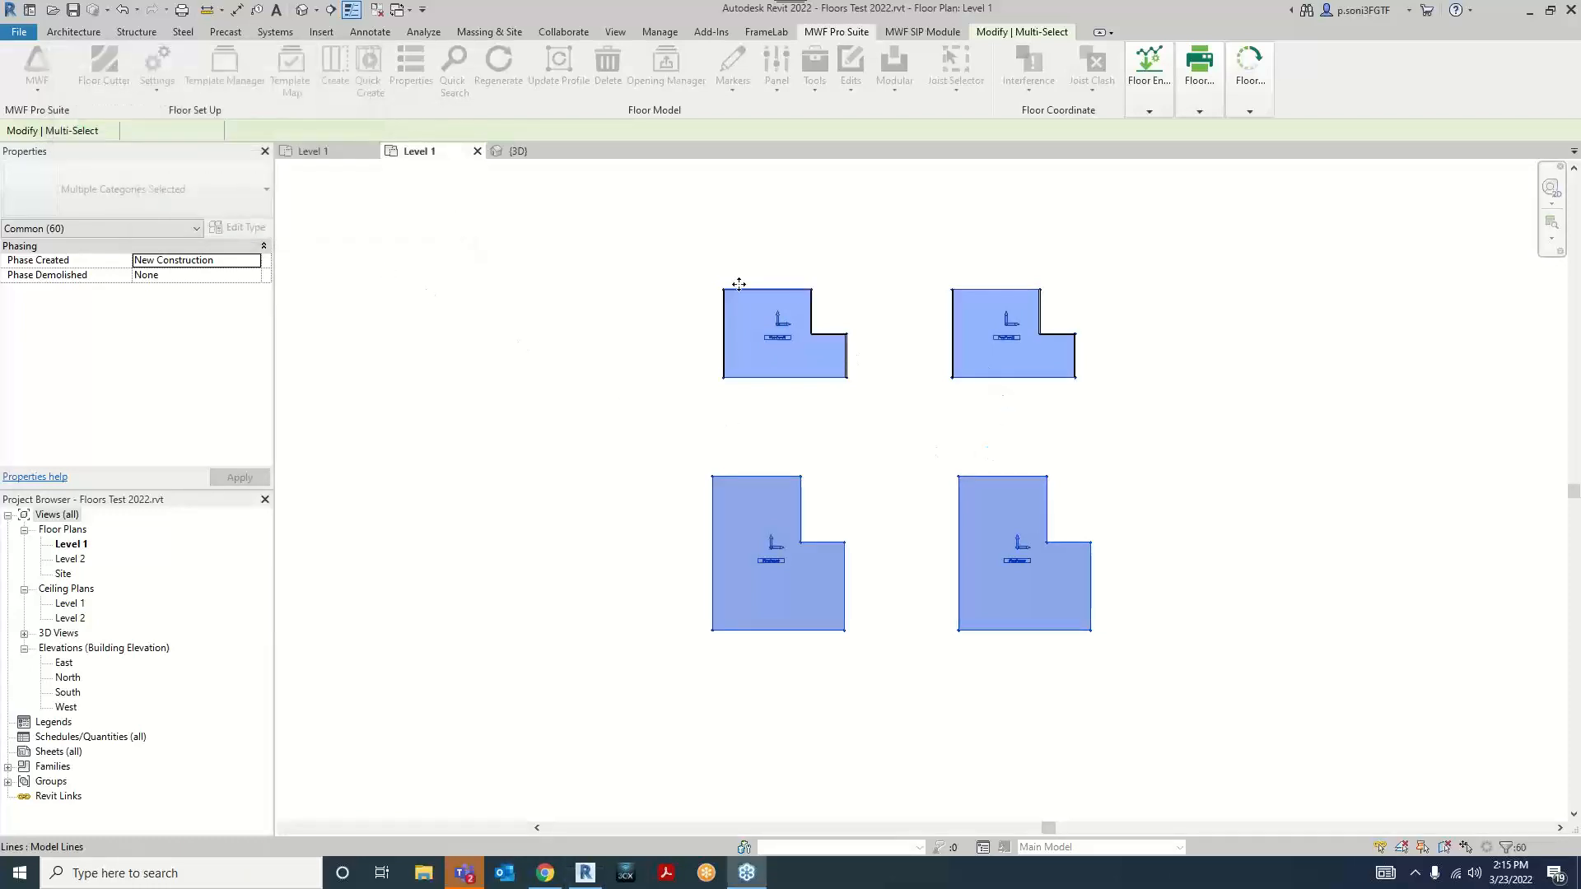
{"action": "left_click", "coordinate": [933, 429]}
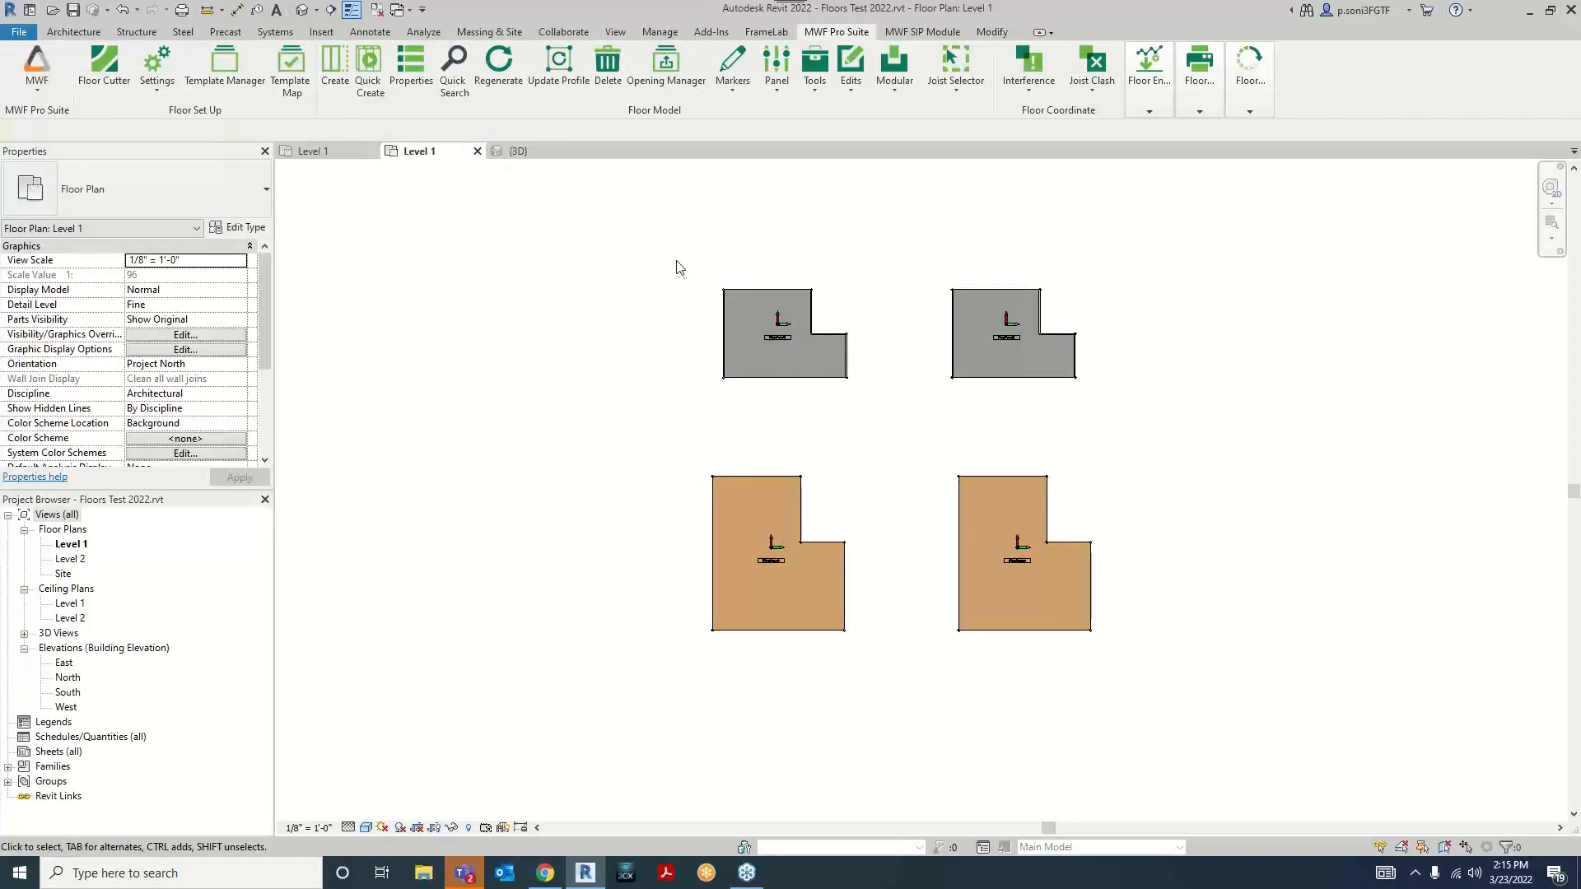
Step: Open the 3D view of the floors and turn off its section box
{"action": "left_click", "coordinate": [303, 9]}
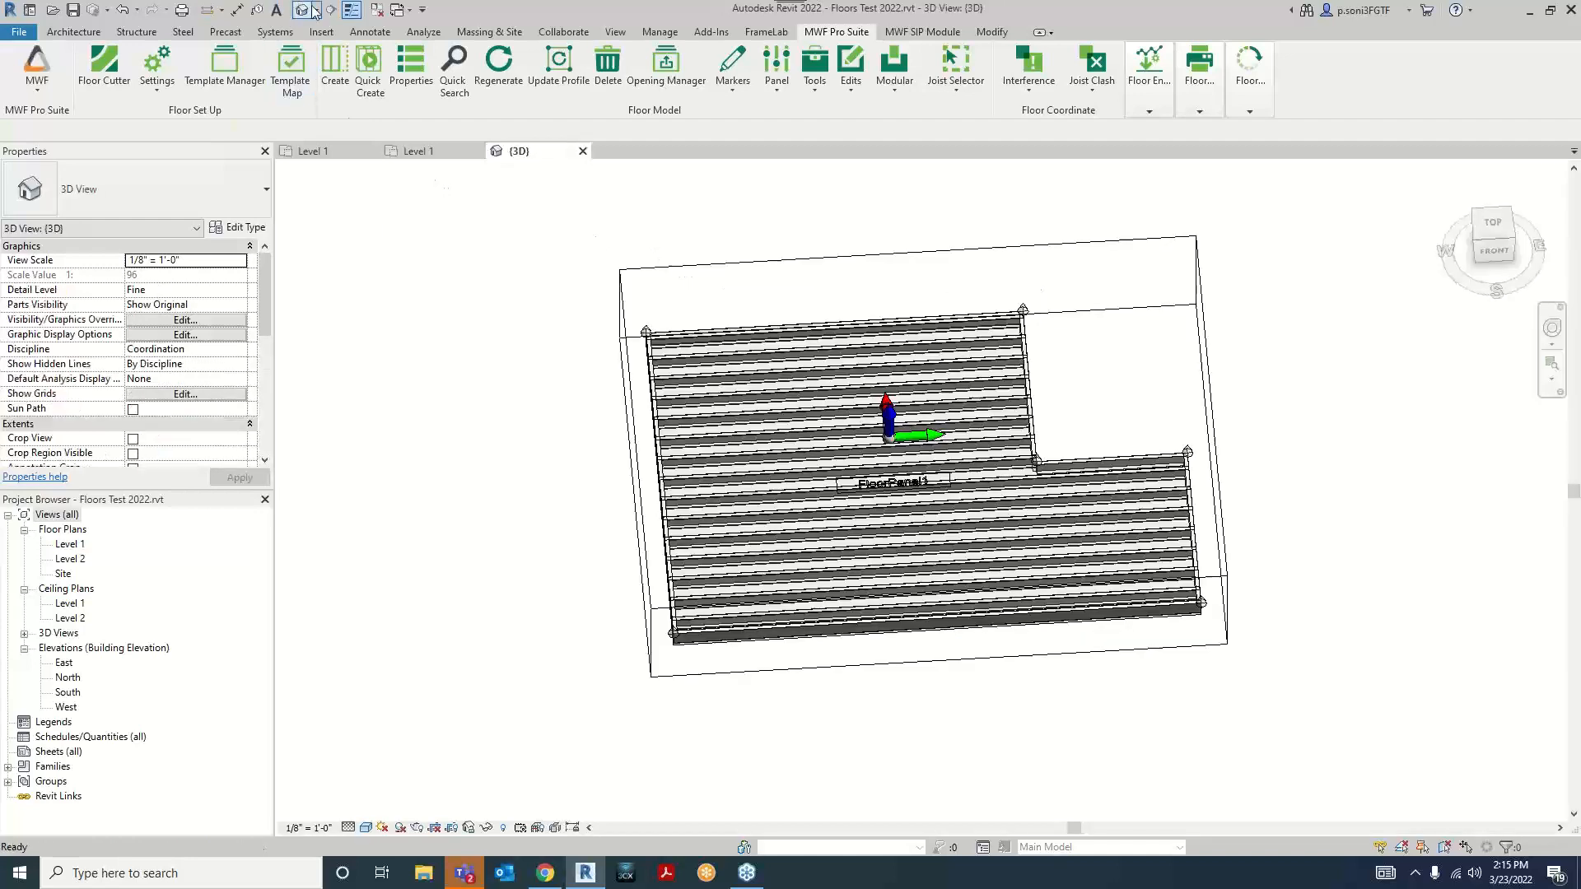
{"action": "scroll", "coordinate": [153, 399], "scroll_direction": "down", "scroll_amount": 3}
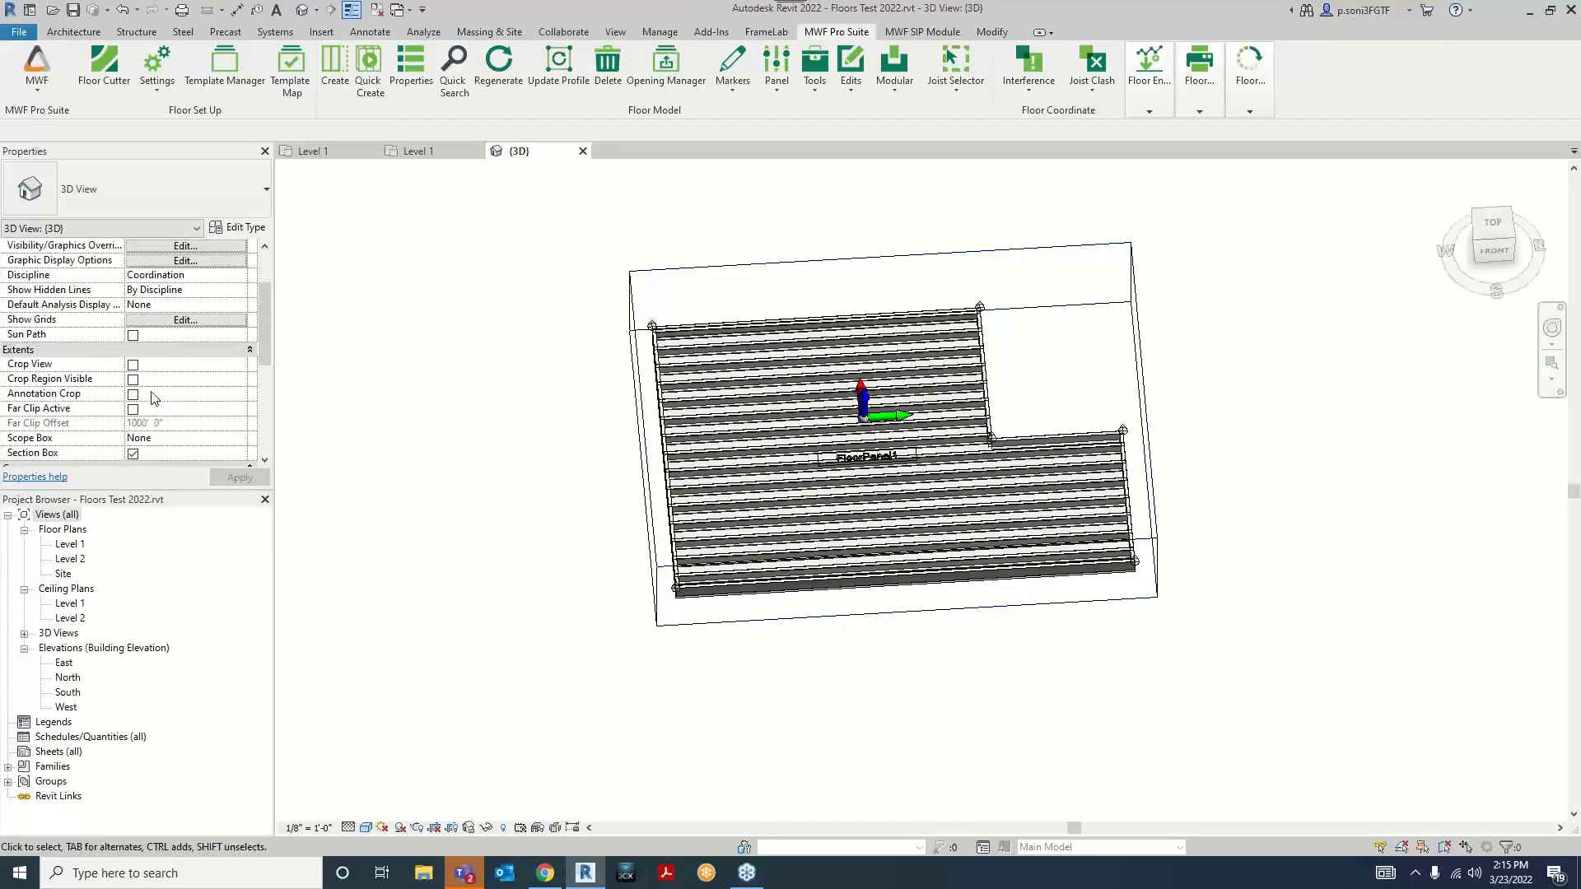
{"action": "left_click", "coordinate": [133, 454]}
{"action": "scroll", "coordinate": [576, 428], "scroll_direction": "down", "scroll_amount": 4}
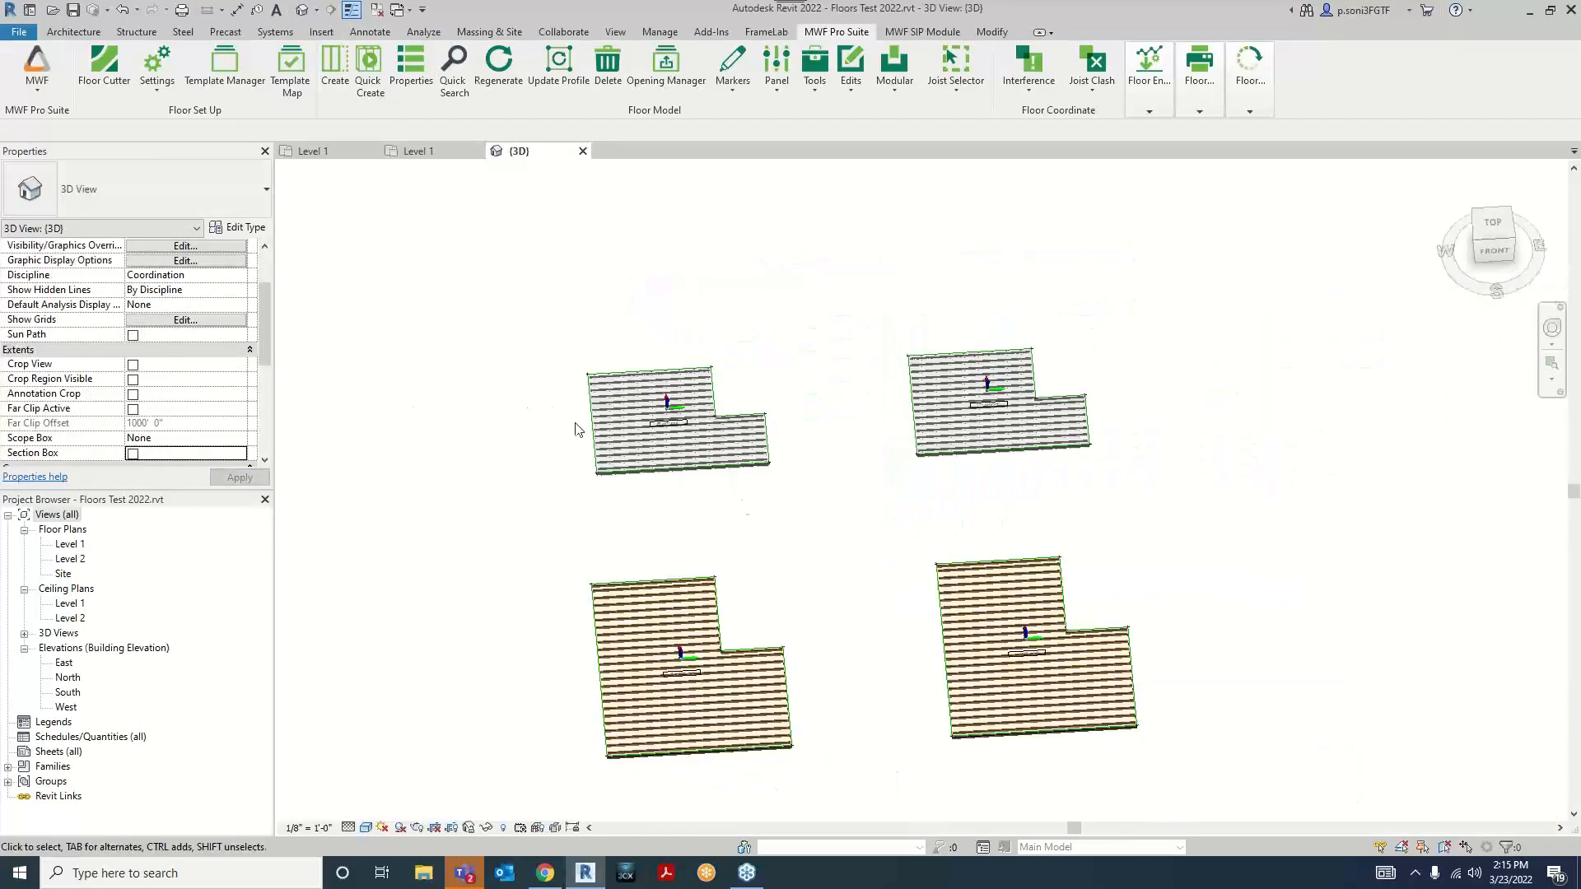
Step: Inspect the generated joist framing of the light gauge and wood floor panels in 3D
{"action": "scroll", "coordinate": [807, 497], "scroll_direction": "up", "scroll_amount": 5}
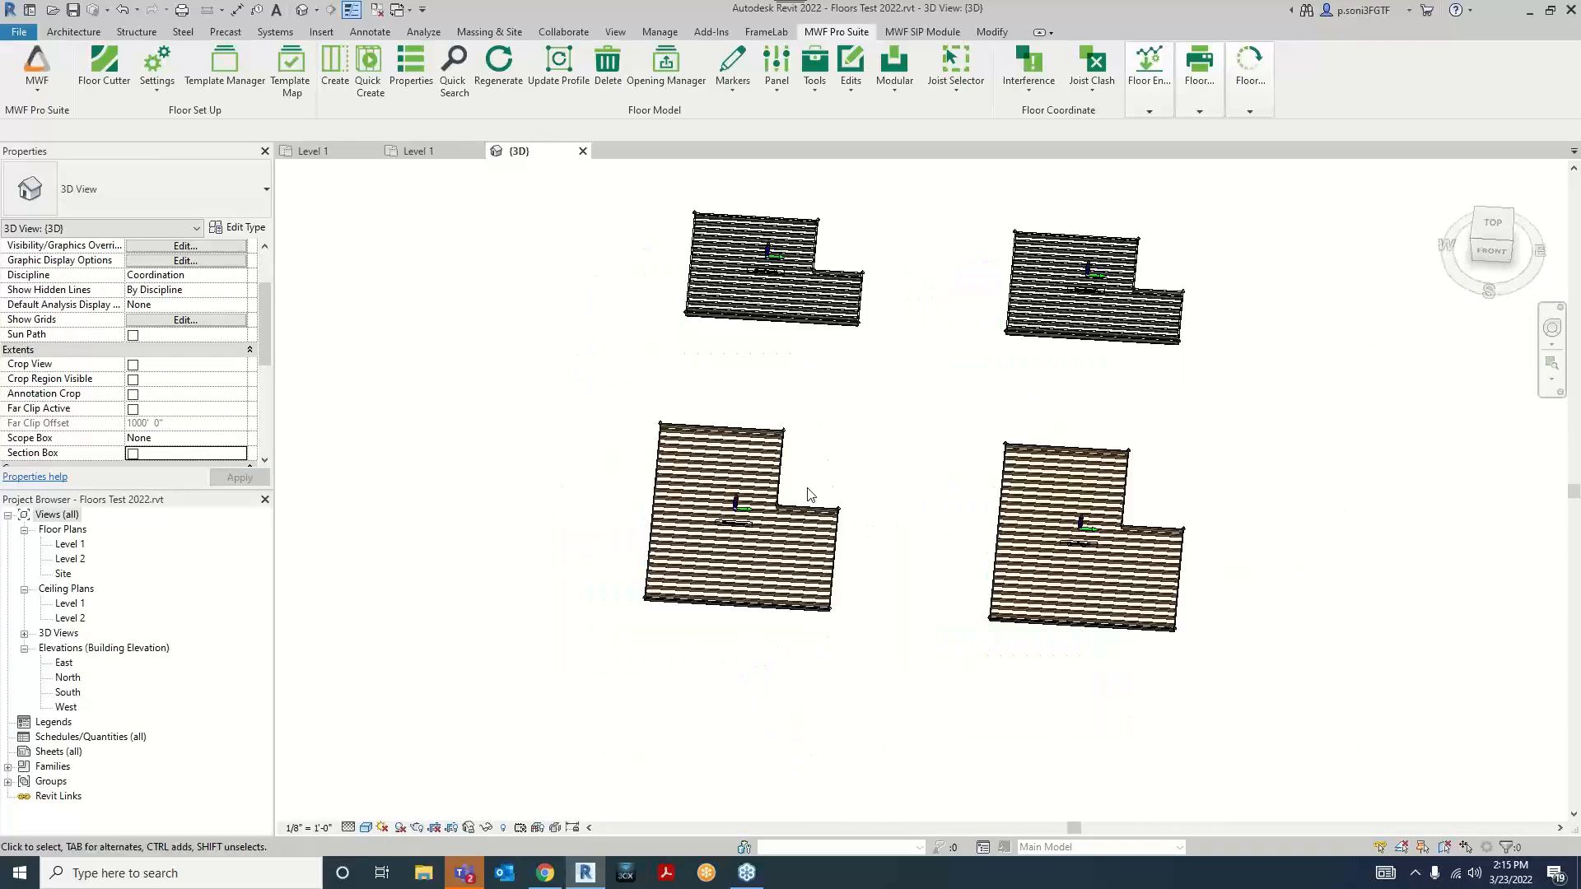
{"action": "scroll", "coordinate": [934, 564], "scroll_direction": "down", "scroll_amount": 3}
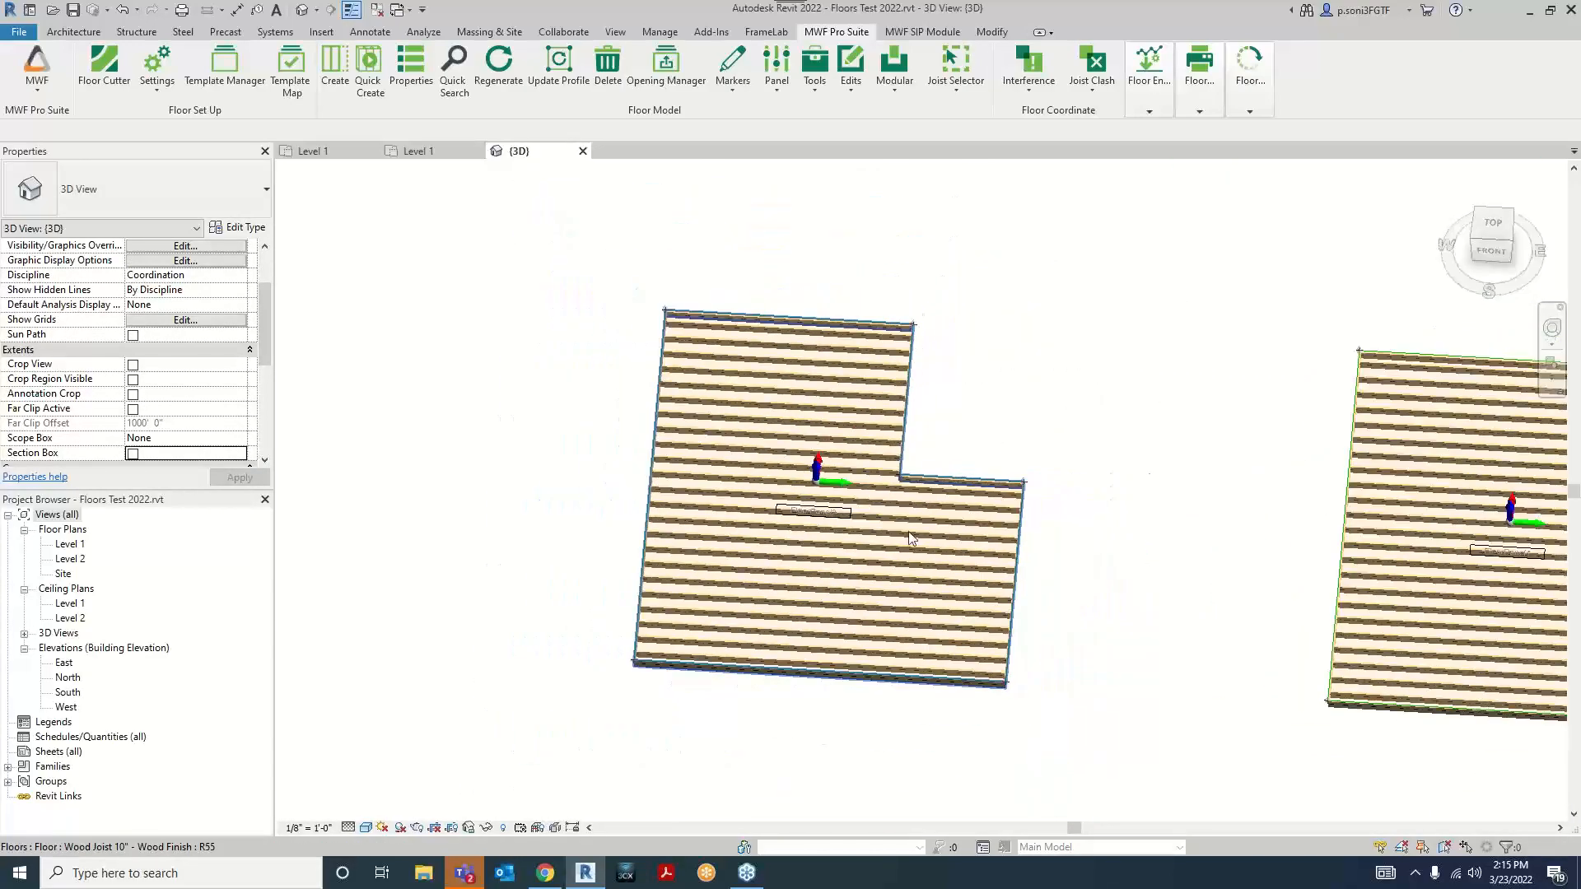
{"action": "scroll", "coordinate": [1066, 330], "scroll_direction": "up", "scroll_amount": 5}
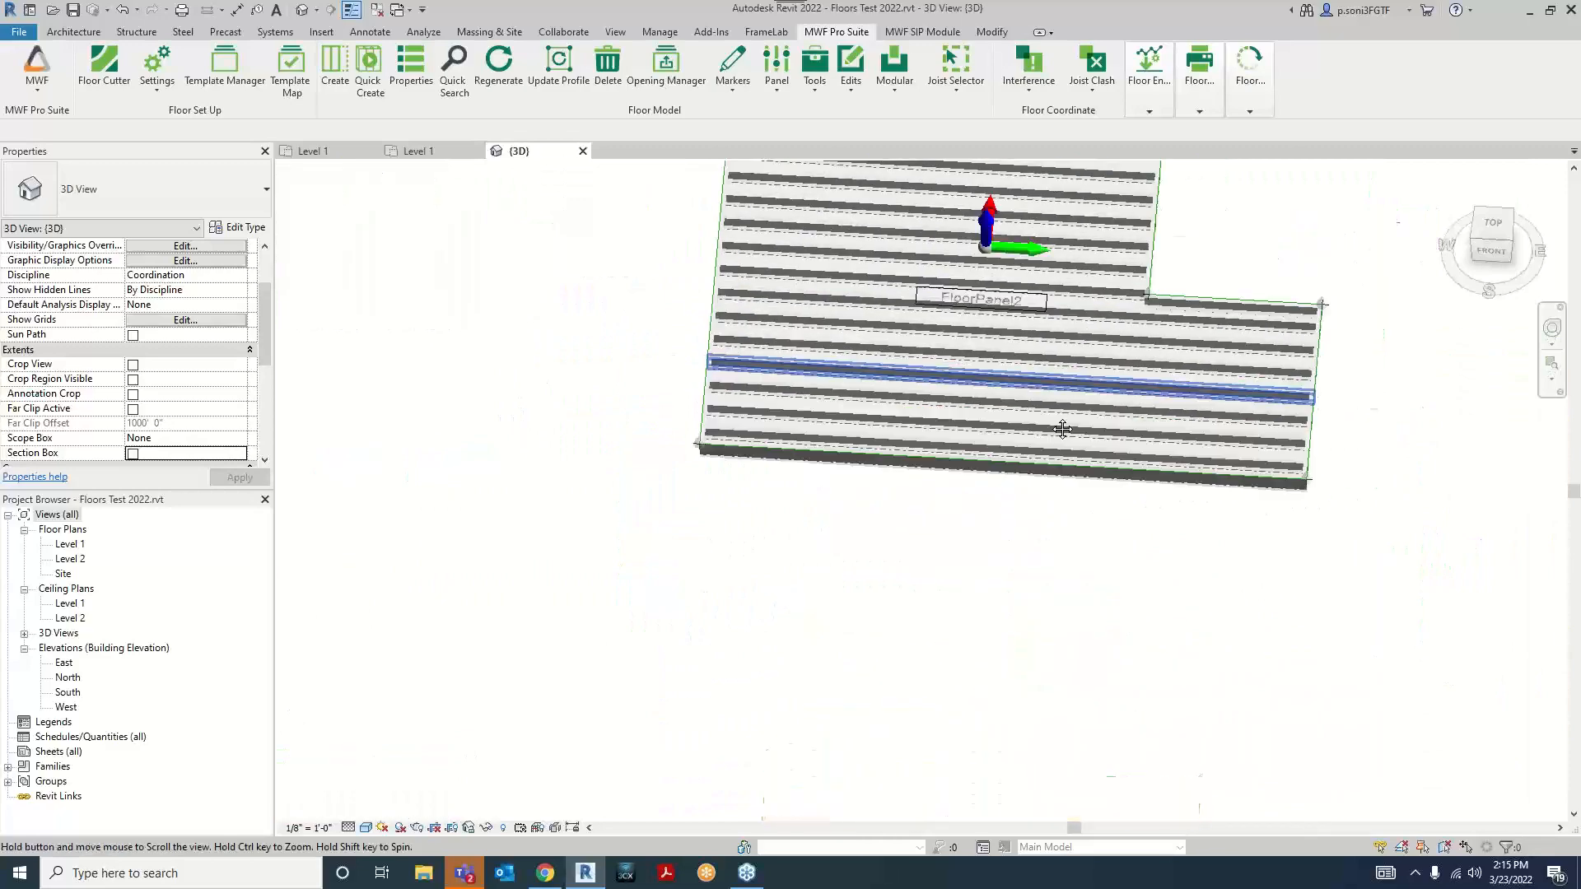
{"action": "scroll", "coordinate": [1067, 329], "scroll_direction": "up", "scroll_amount": 3}
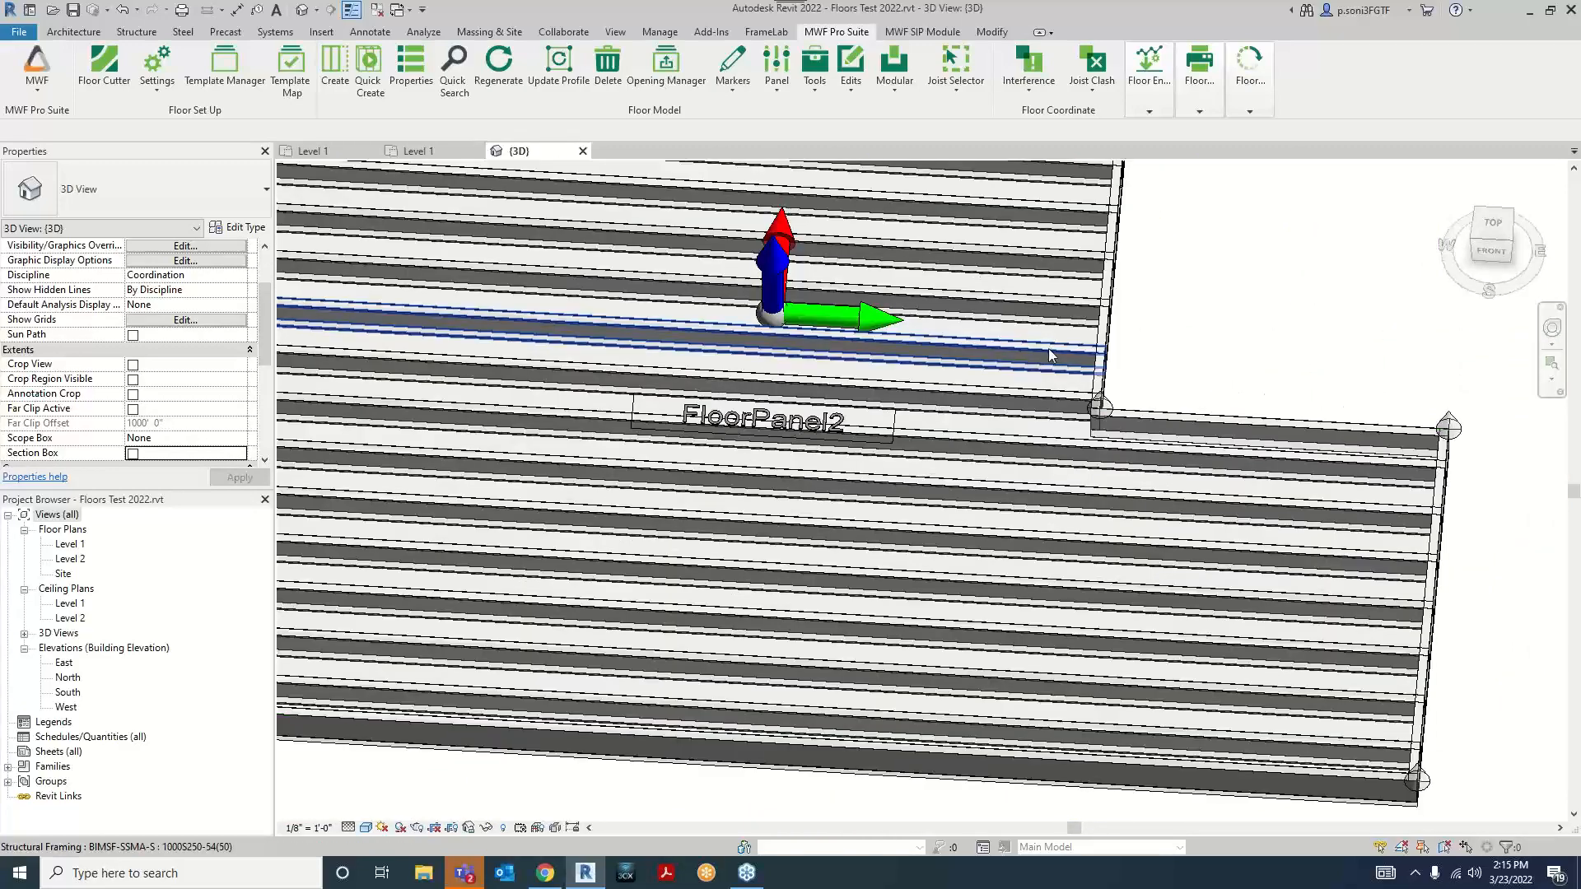
{"action": "scroll", "coordinate": [1052, 354], "scroll_direction": "down", "scroll_amount": 4}
{"action": "middle_click_drag", "start_coordinate": [870, 463], "coordinate": [999, 336]}
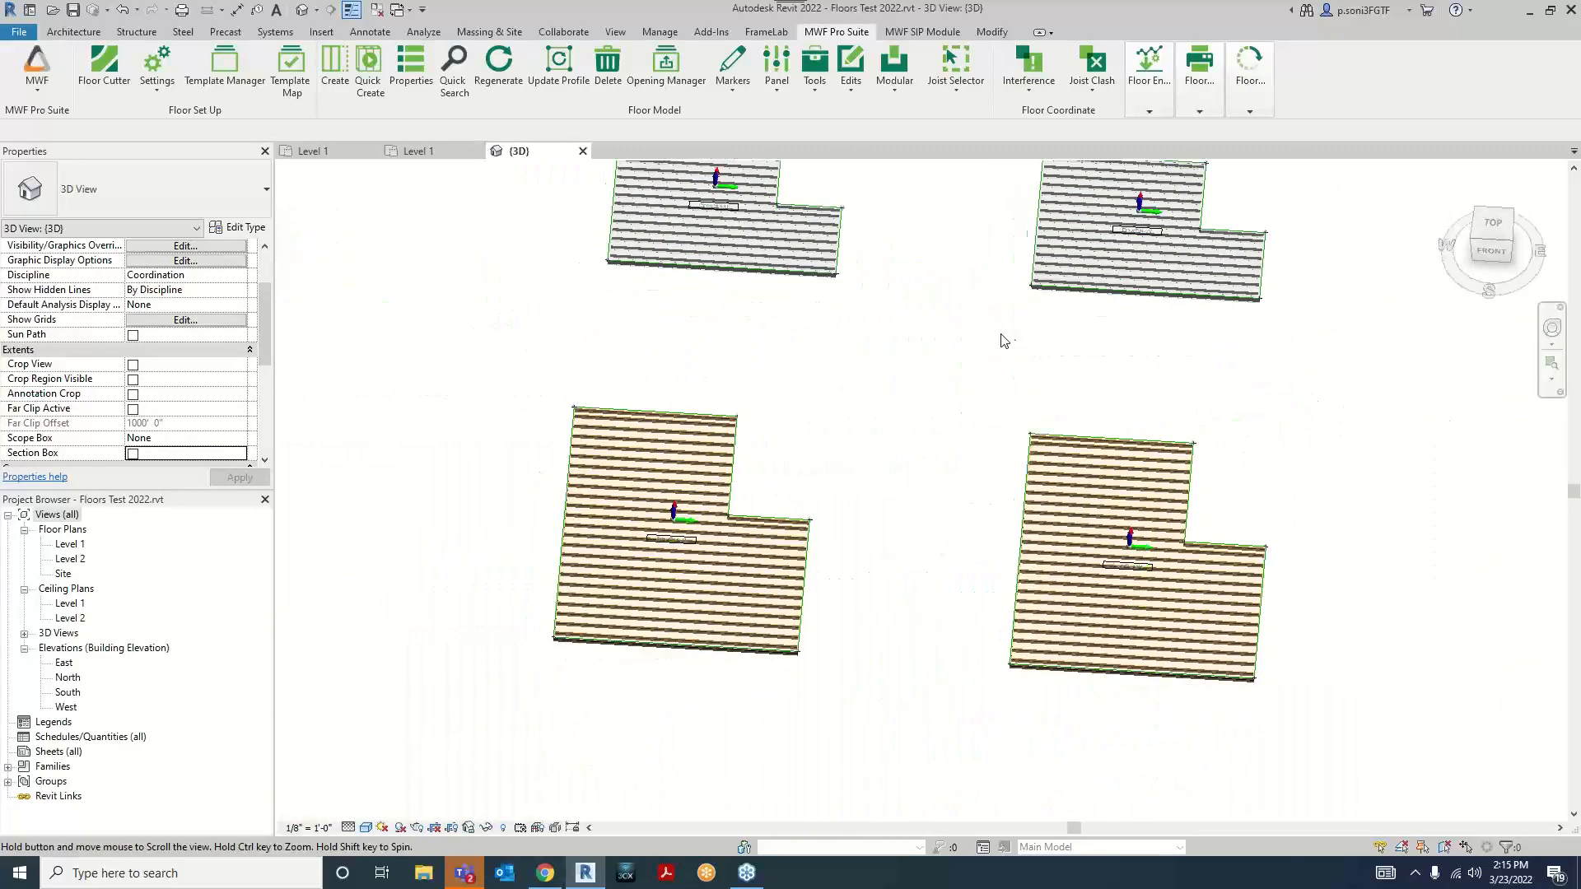
{"action": "scroll", "coordinate": [683, 551], "scroll_direction": "up", "scroll_amount": 5}
{"action": "middle_click_drag", "start_coordinate": [741, 543], "coordinate": [843, 522], "text": "shift"}
{"action": "middle_click_drag", "start_coordinate": [953, 481], "coordinate": [892, 409]}
{"action": "scroll", "coordinate": [892, 409], "scroll_direction": "down", "scroll_amount": 2}
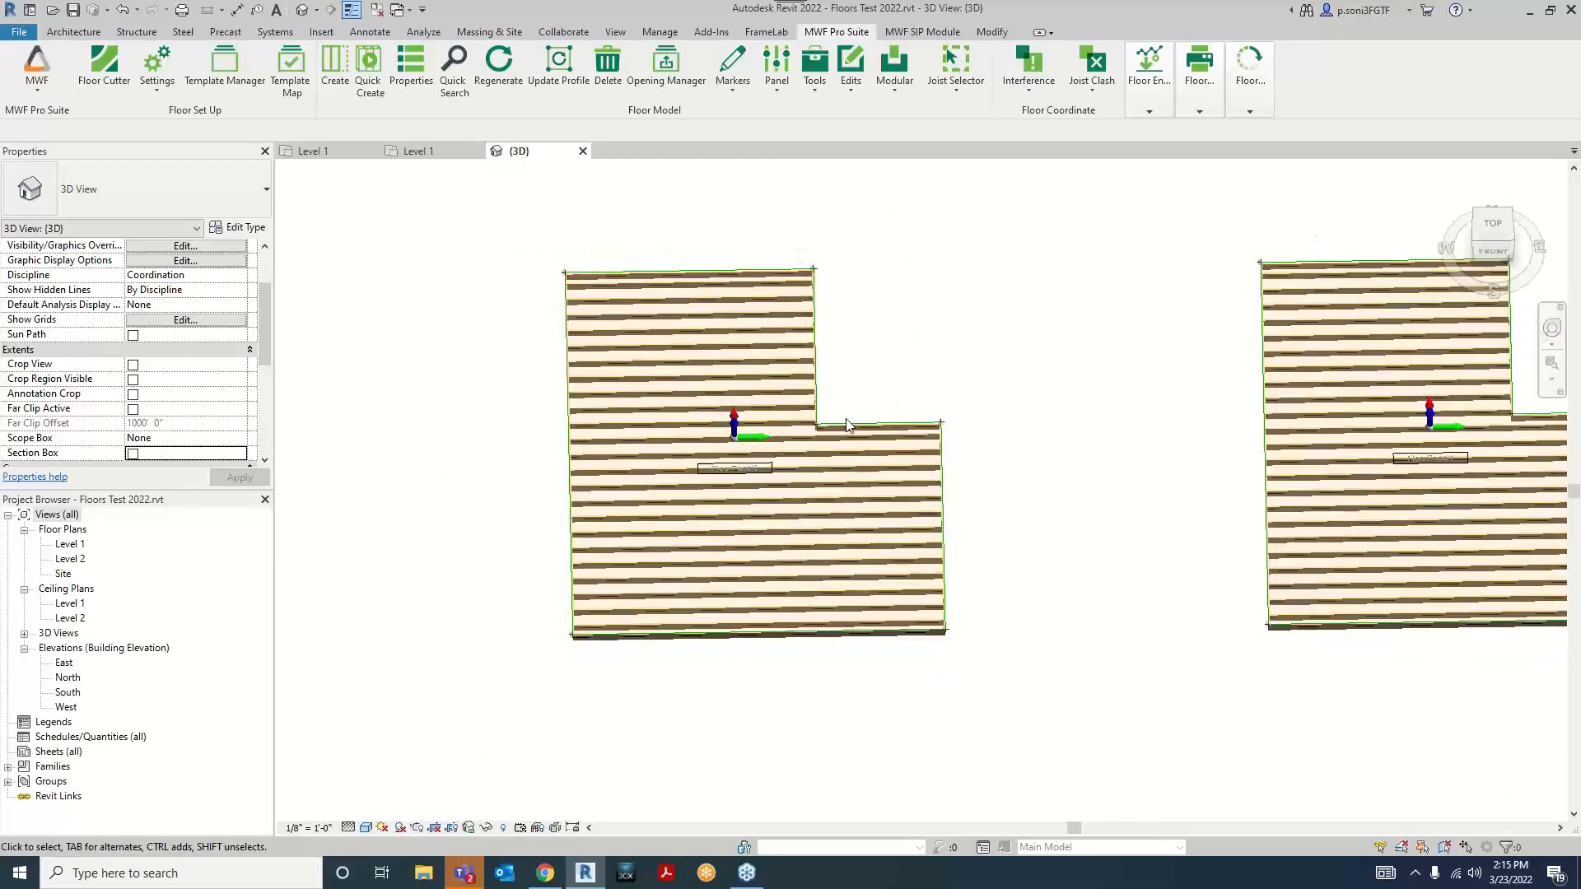
{"action": "scroll", "coordinate": [622, 391], "scroll_direction": "up", "scroll_amount": 3}
{"action": "scroll", "coordinate": [650, 383], "scroll_direction": "up", "scroll_amount": 1}
{"action": "scroll", "coordinate": [667, 377], "scroll_direction": "down", "scroll_amount": 4}
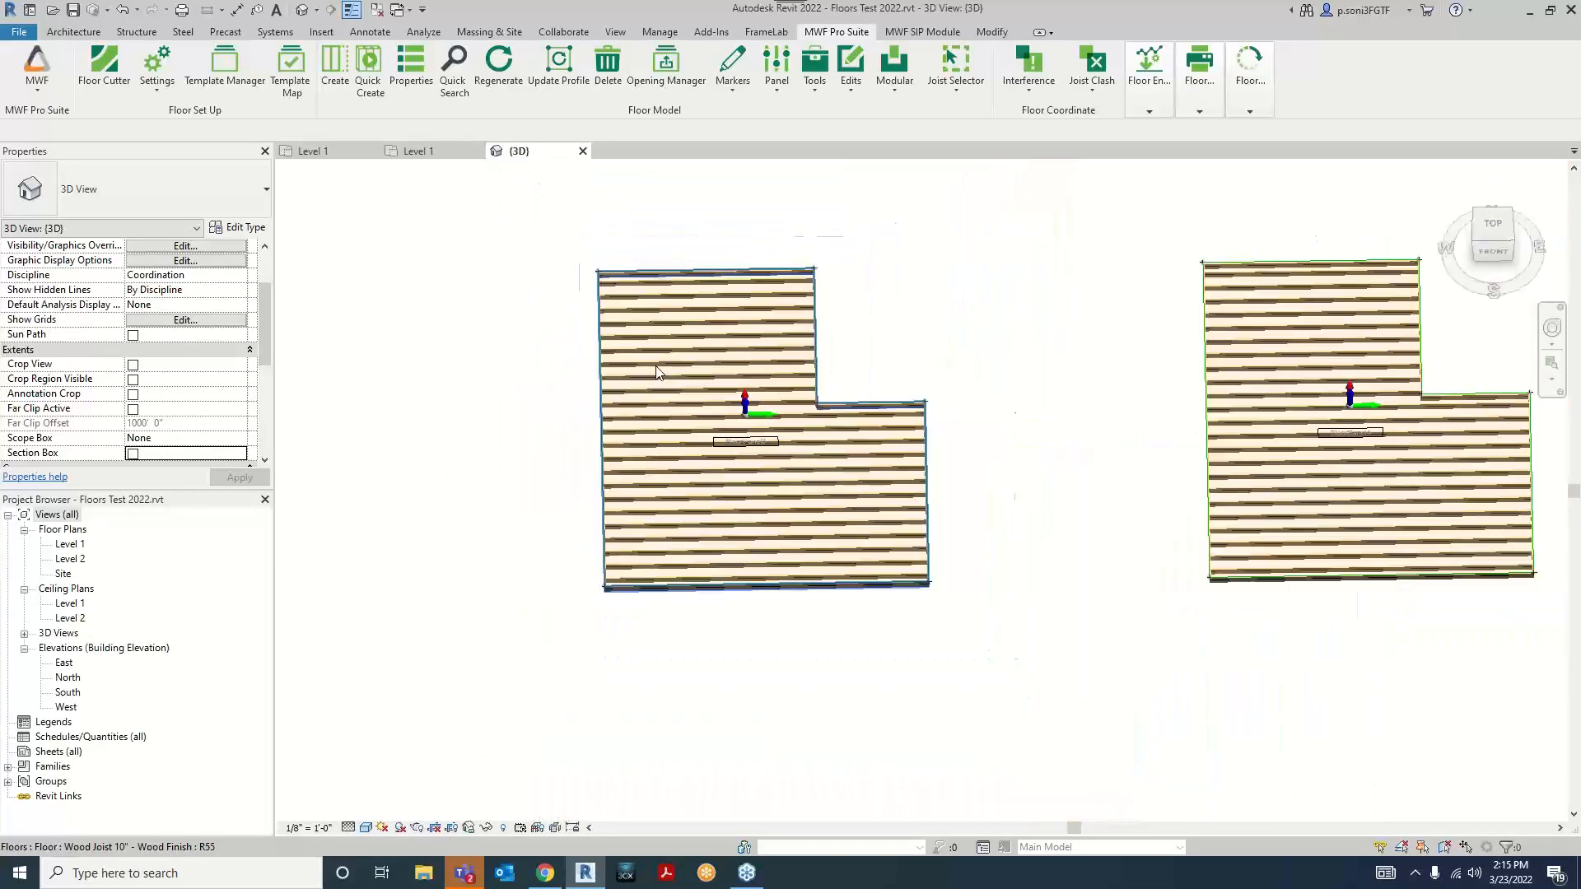
{"action": "middle_click_drag", "start_coordinate": [843, 345], "coordinate": [773, 529]}
{"action": "scroll", "coordinate": [773, 529], "scroll_direction": "down", "scroll_amount": 1}
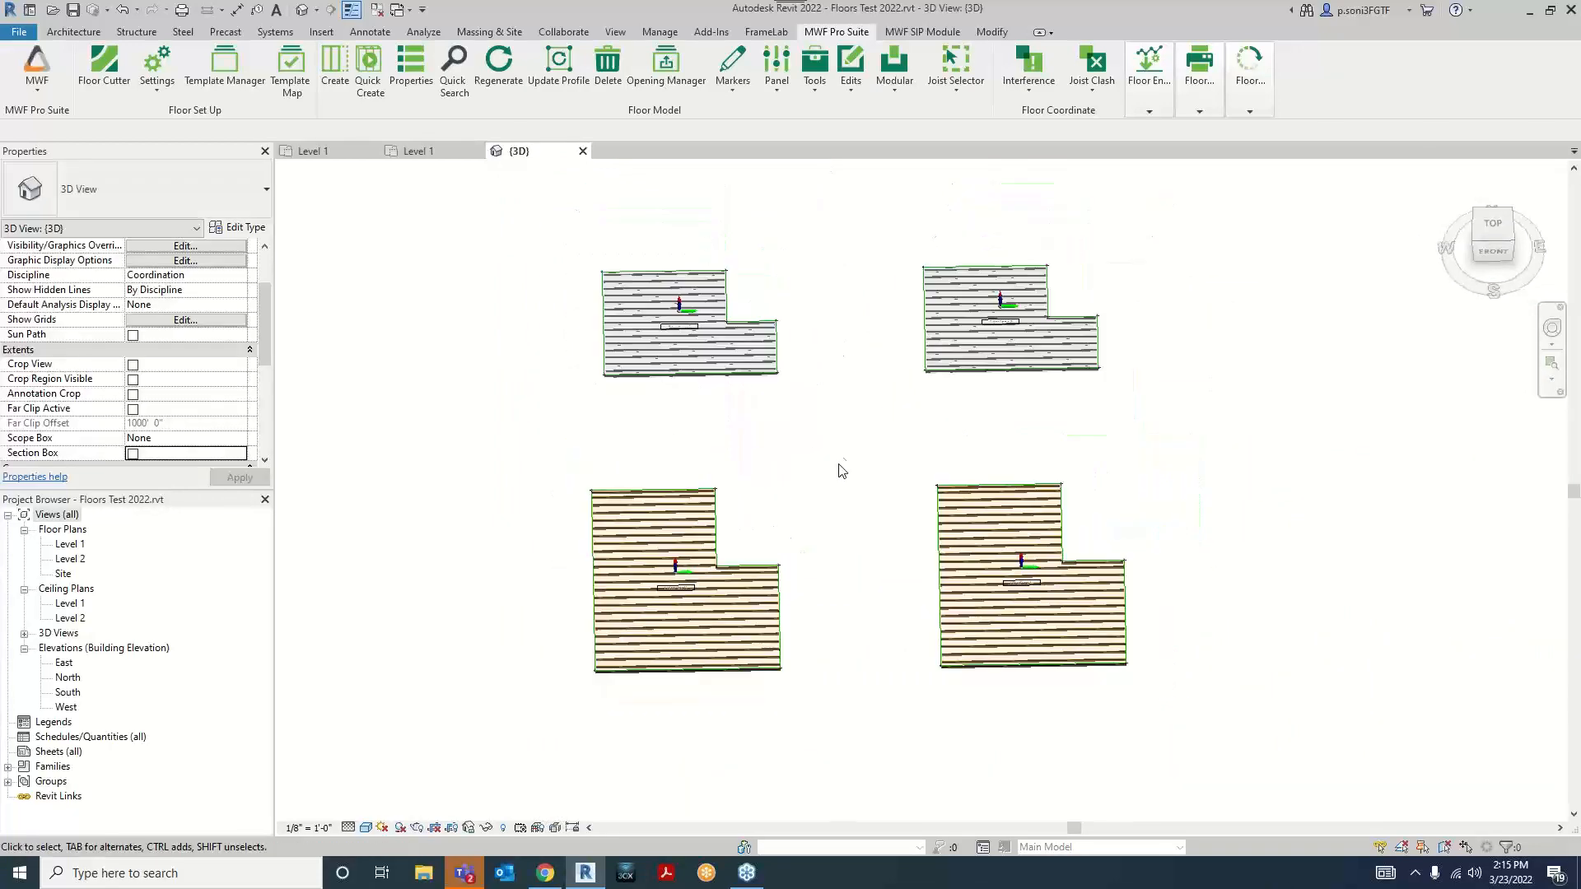
{"action": "scroll", "coordinate": [644, 346], "scroll_direction": "up", "scroll_amount": 3}
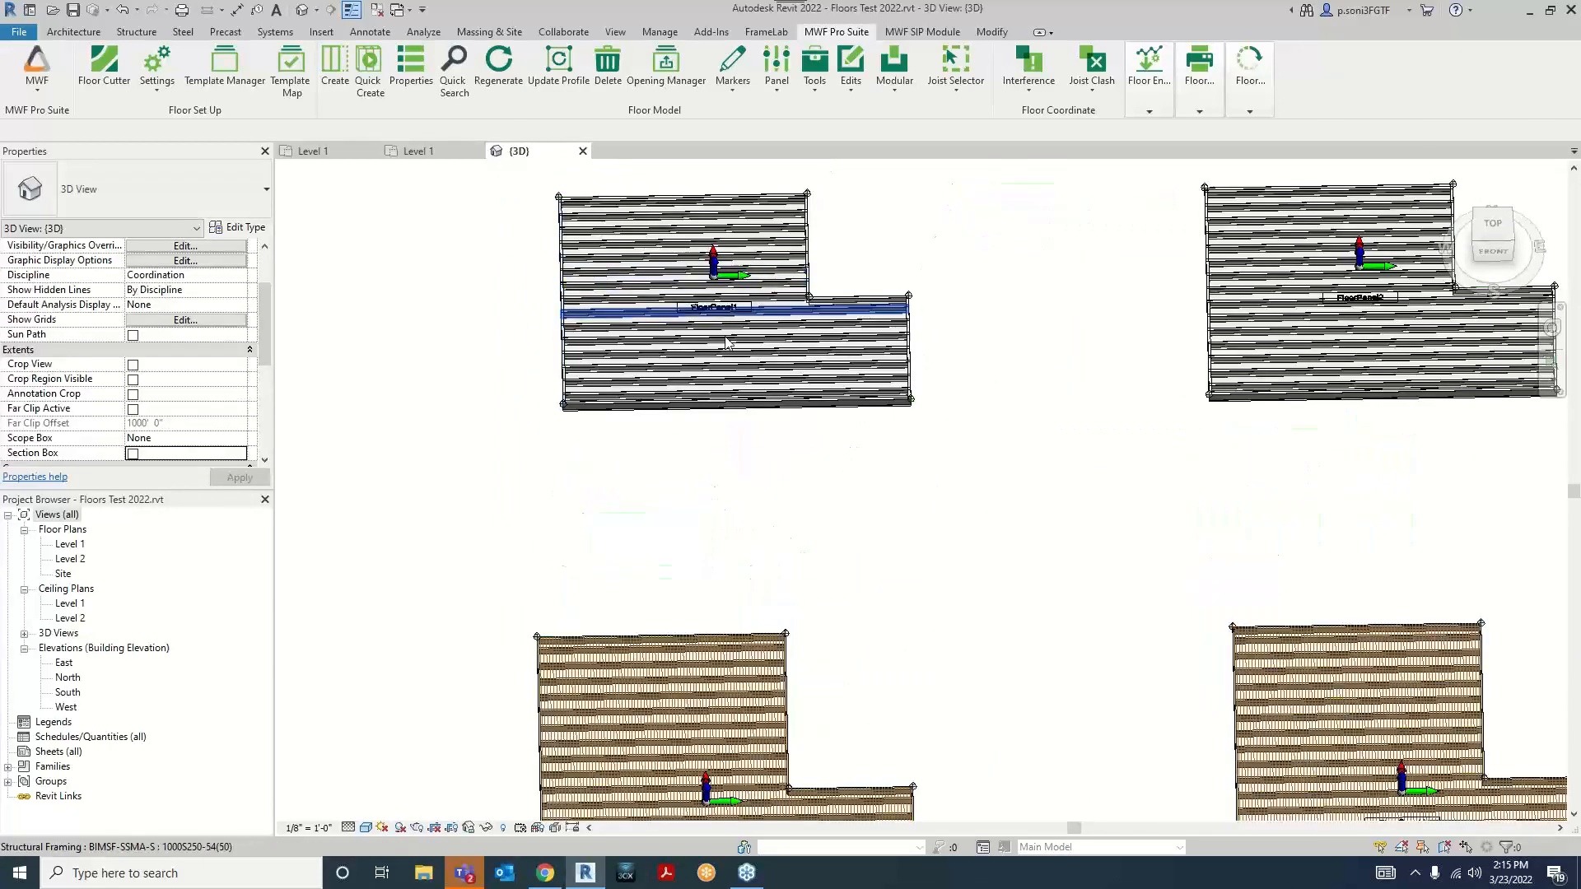
{"action": "middle_click_drag", "start_coordinate": [728, 488], "coordinate": [847, 659]}
{"action": "scroll", "coordinate": [751, 490], "scroll_direction": "up", "scroll_amount": 2}
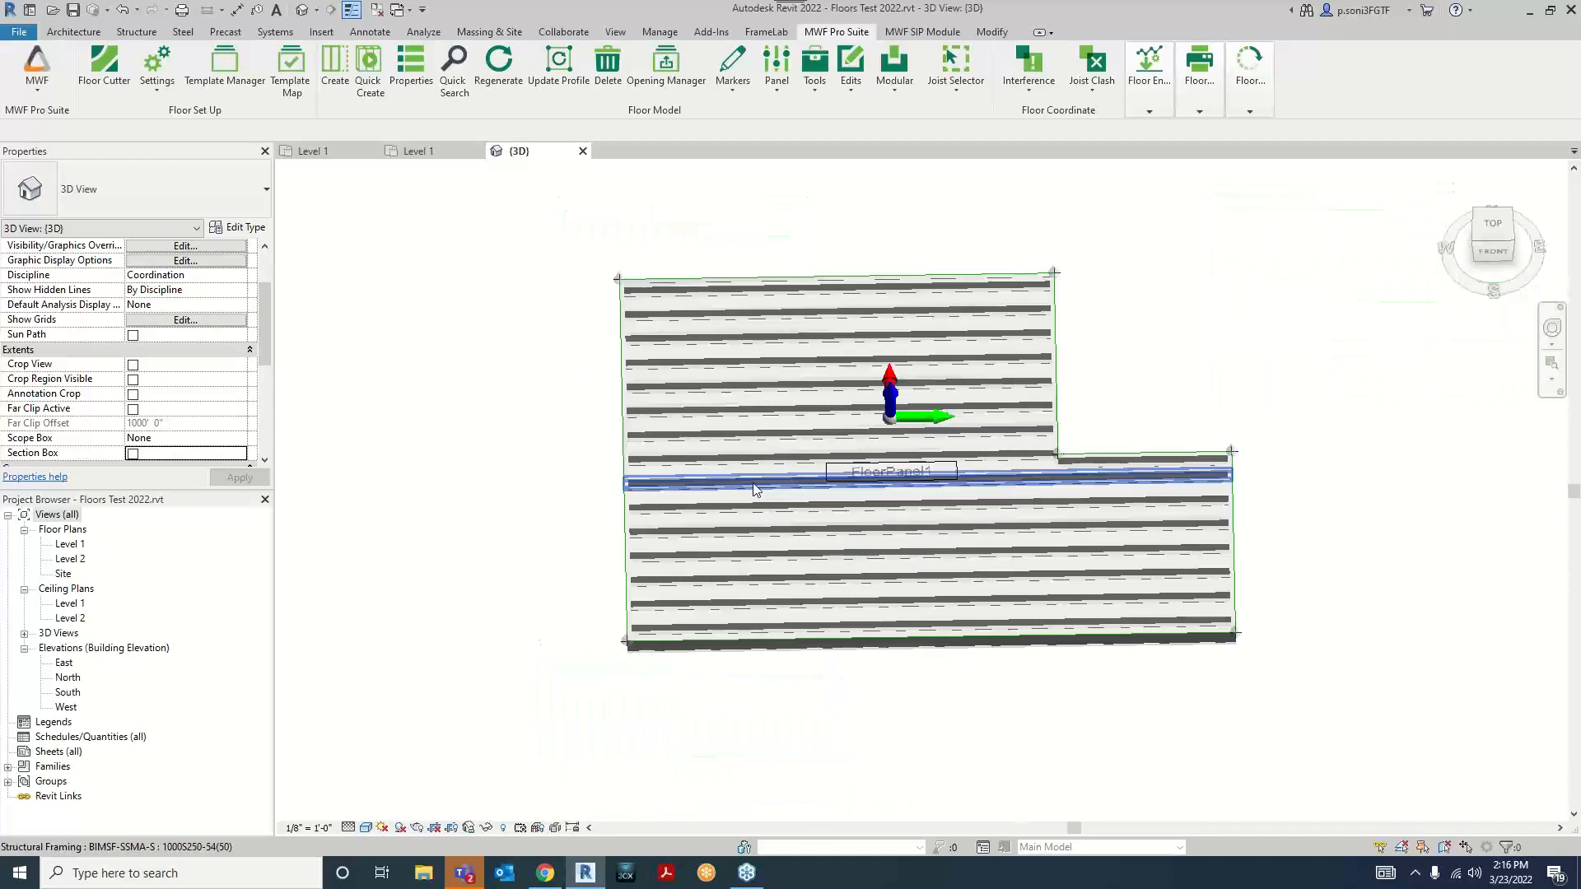
Step: Select a joist of FloorPanel1 and open the panel's member properties
{"action": "left_click", "coordinate": [703, 501]}
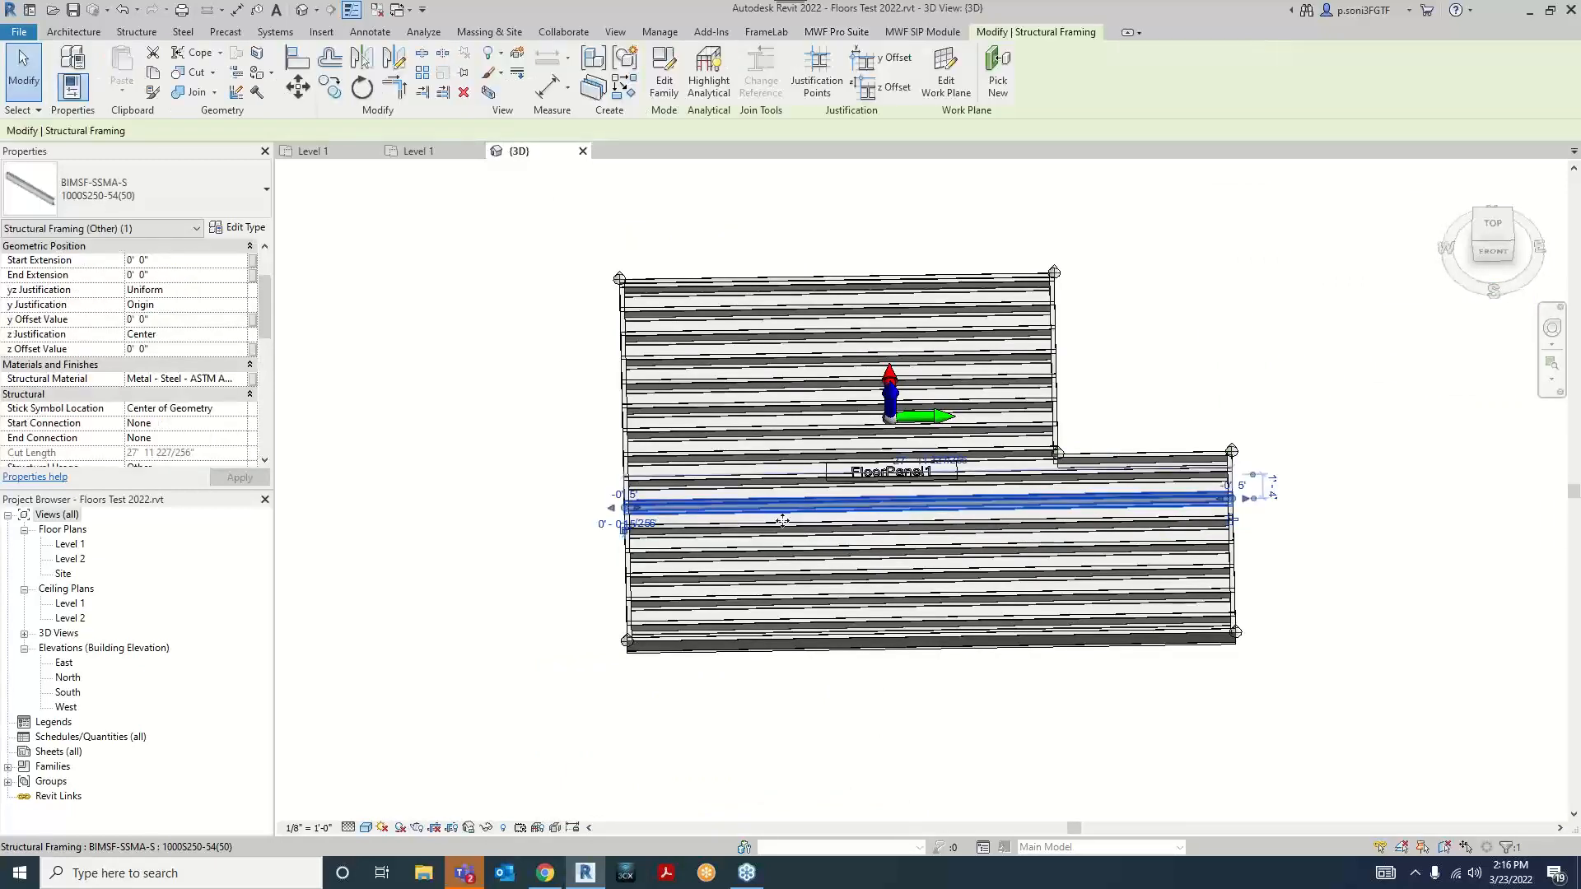
{"action": "left_click", "coordinate": [838, 33]}
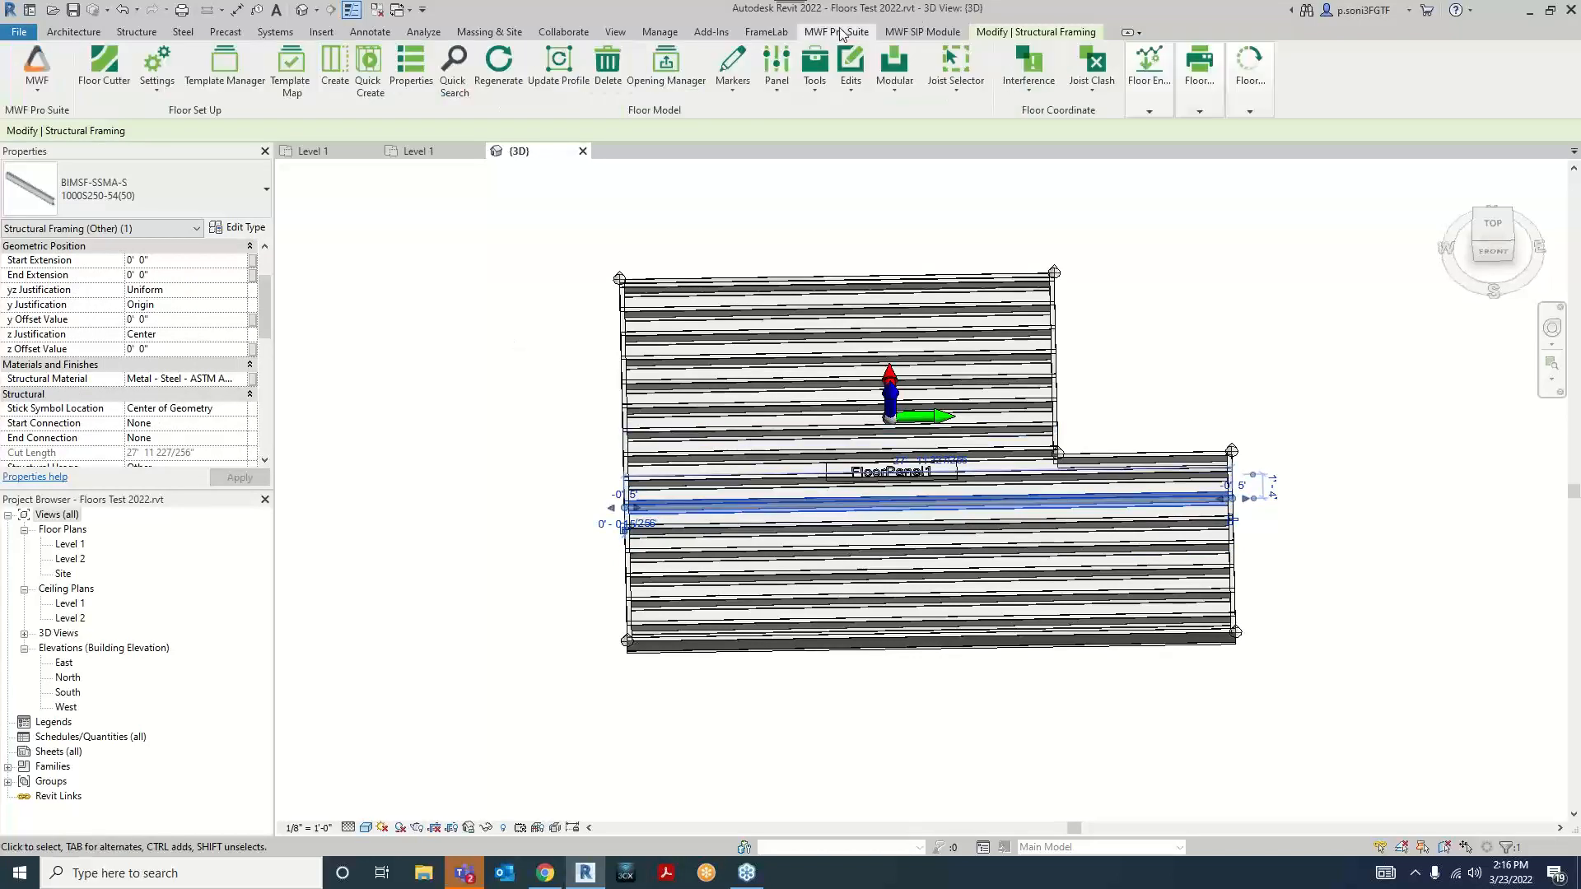
{"action": "left_click", "coordinate": [408, 68]}
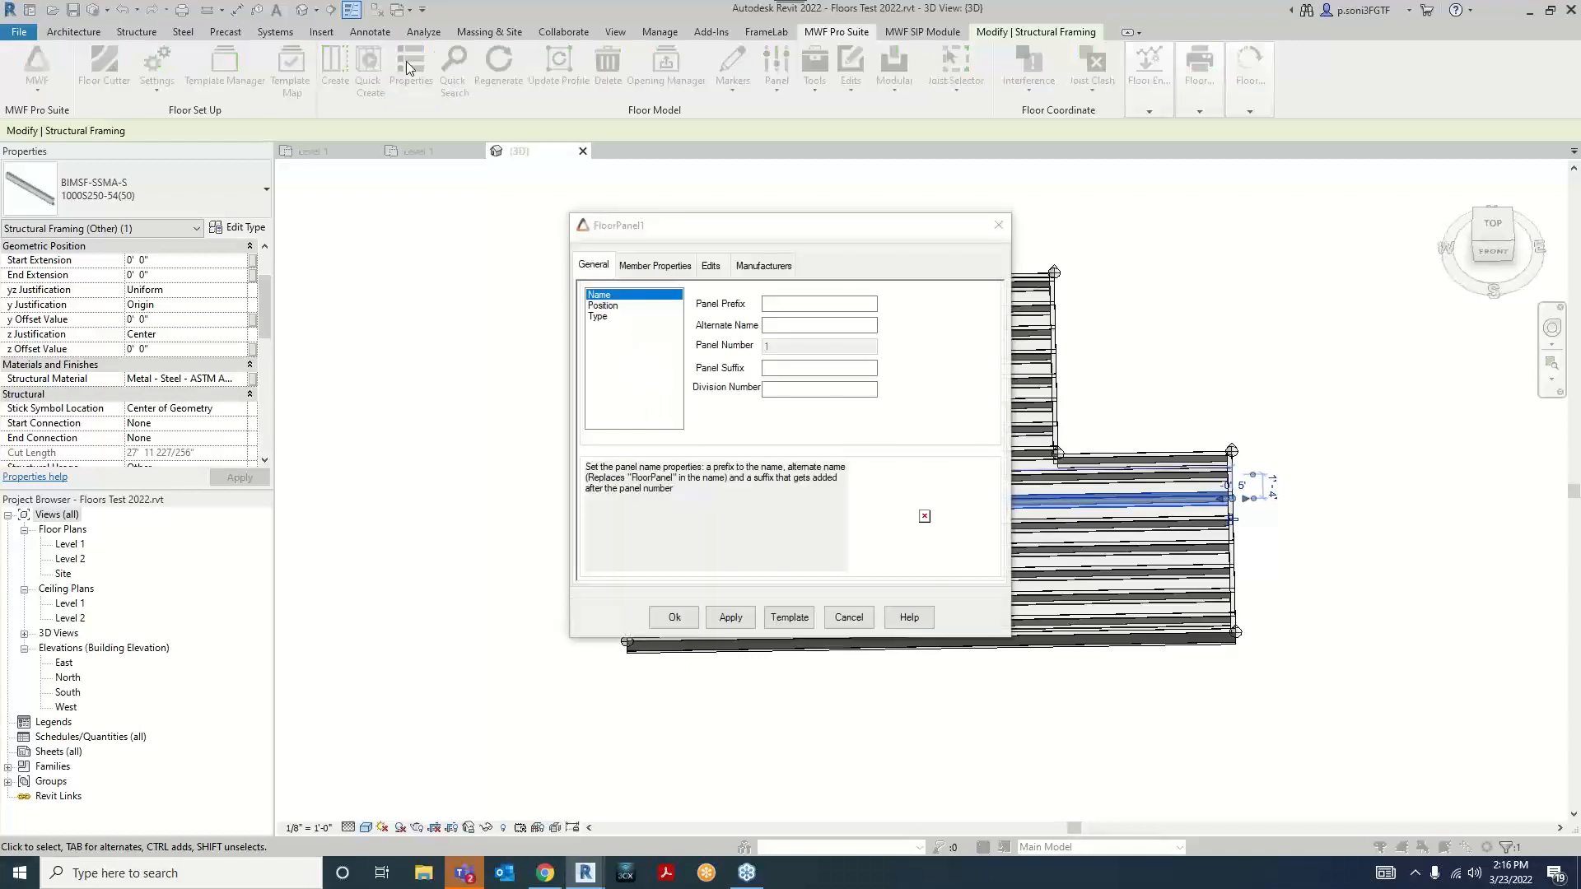
{"action": "left_click", "coordinate": [778, 228]}
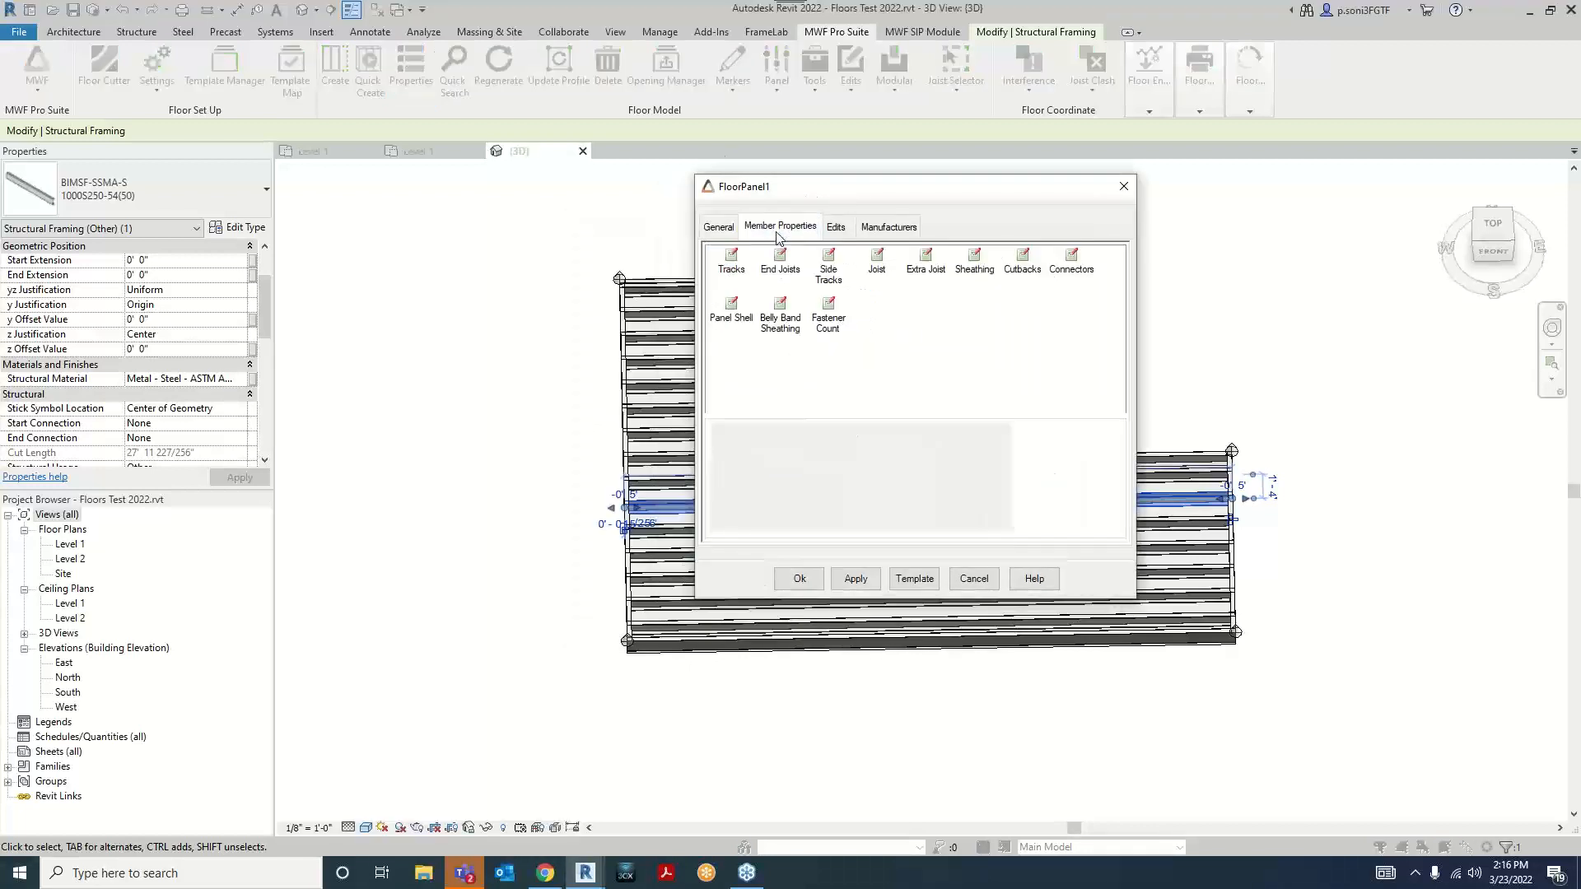
{"action": "left_click_drag", "start_coordinate": [840, 193], "coordinate": [1018, 174]}
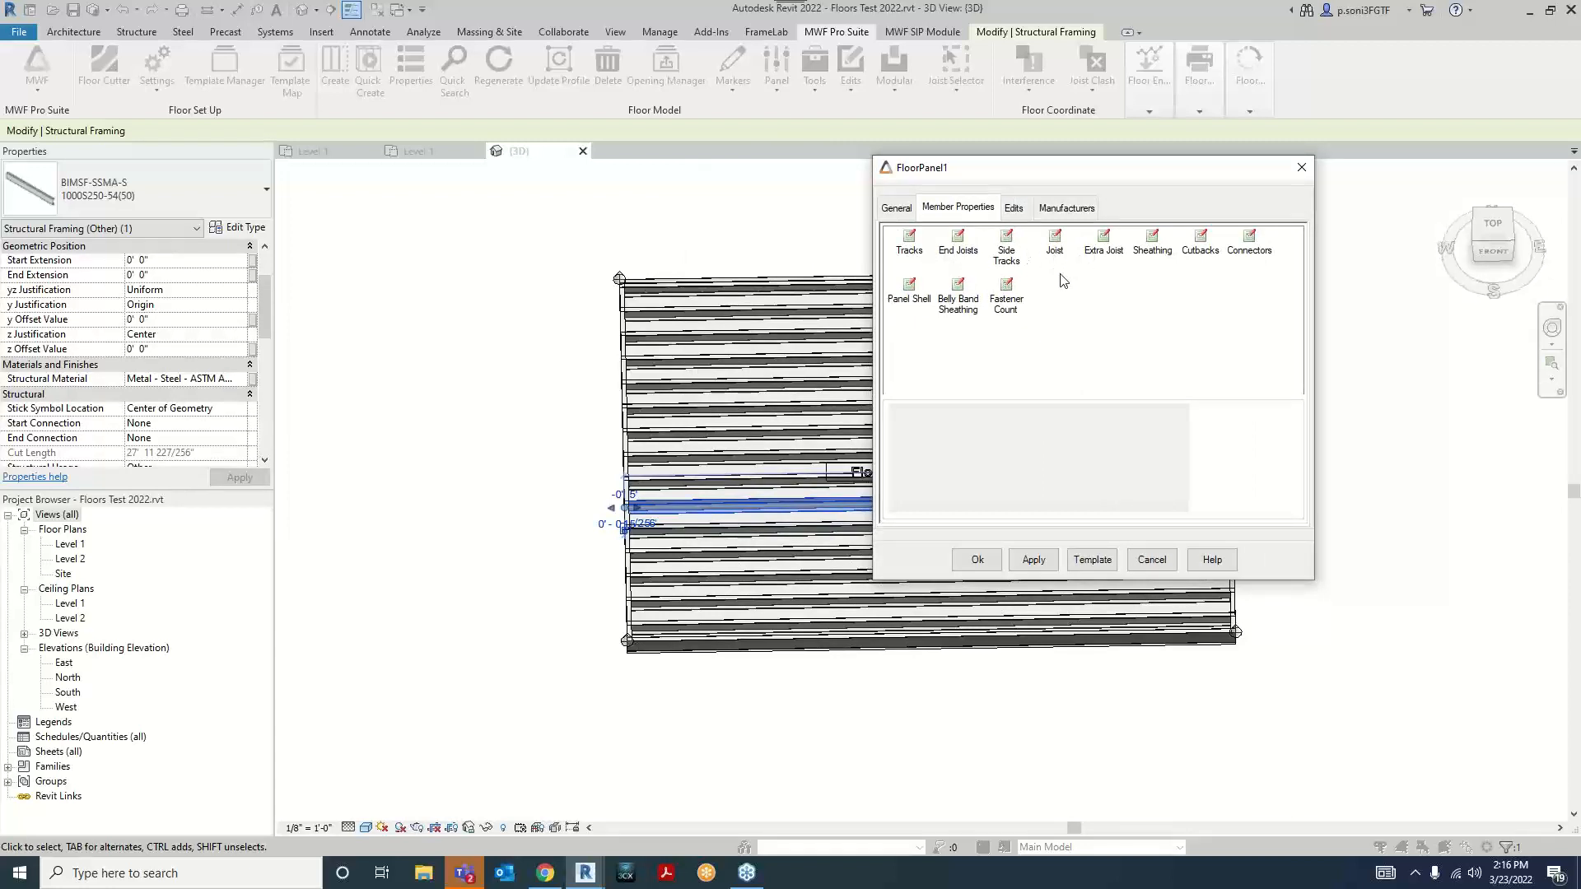
Step: Set FloorPanel1's joist configuration to Double and apply the panel properties
{"action": "left_click", "coordinate": [1054, 239]}
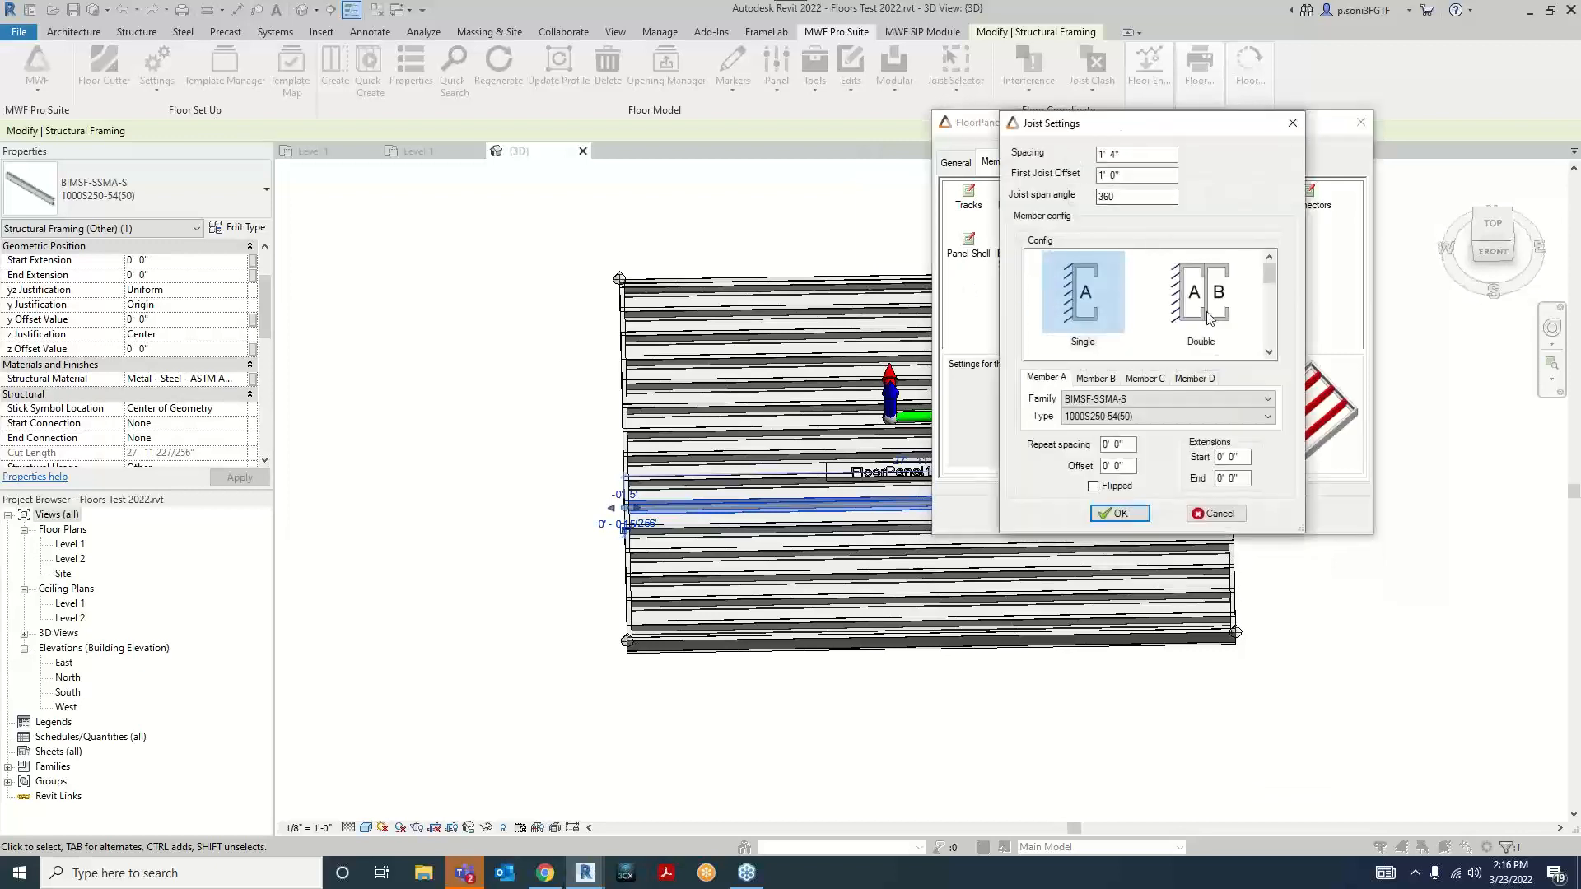
{"action": "scroll", "coordinate": [1239, 333], "scroll_direction": "down", "scroll_amount": 1}
{"action": "scroll", "coordinate": [1099, 327], "scroll_direction": "down", "scroll_amount": 1}
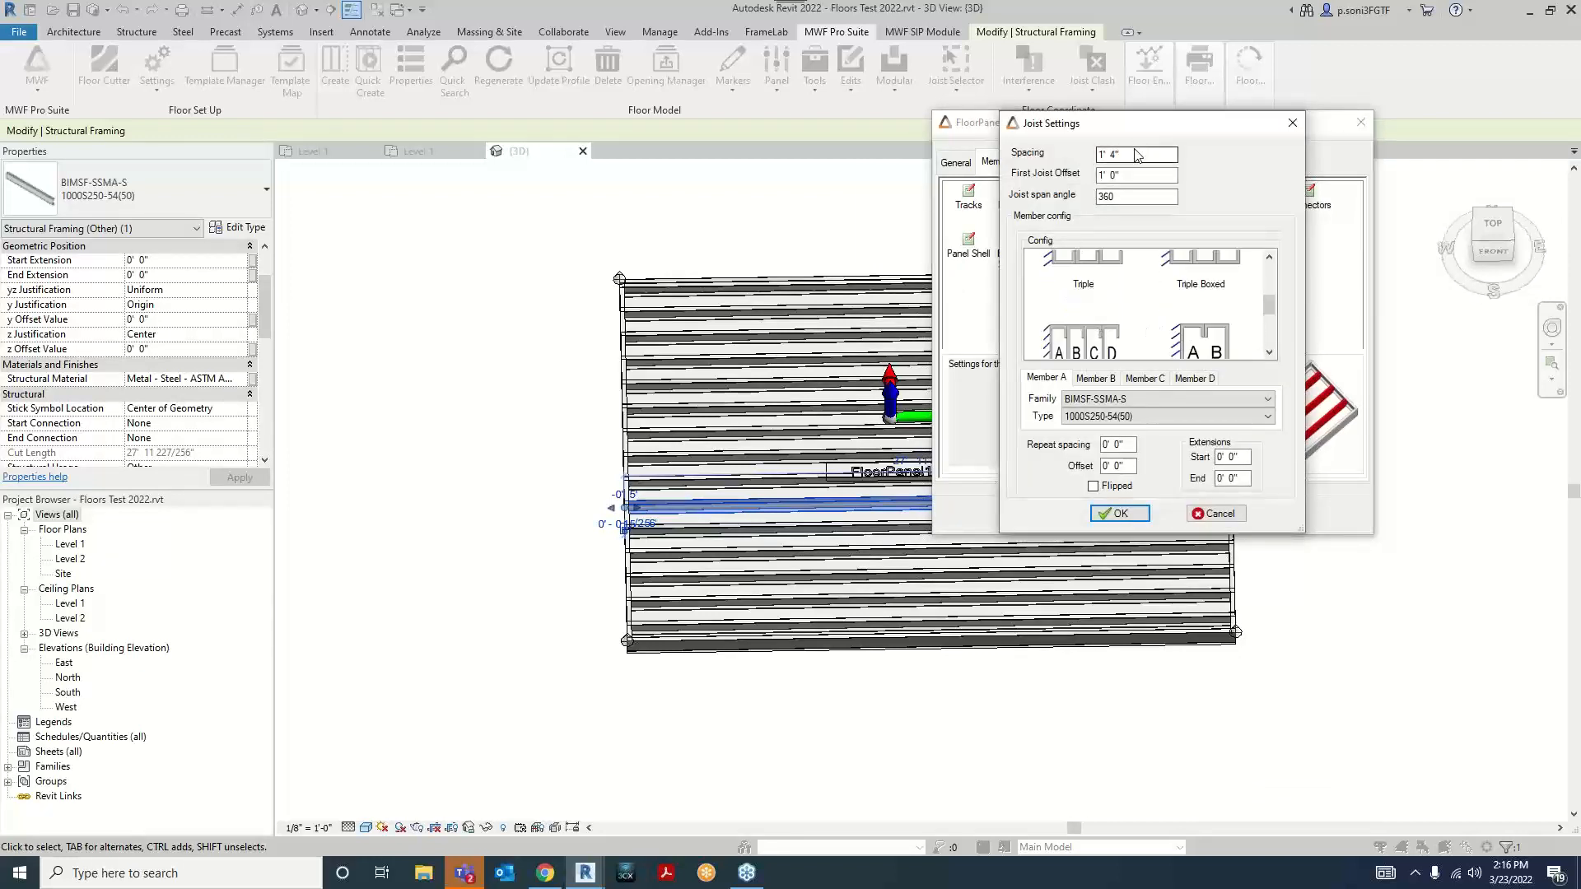
{"action": "mouse_move", "coordinate": [1134, 125]}
{"action": "left_mouse_down"}
{"action": "mouse_move", "coordinate": [1062, 106]}
{"action": "mouse_move", "coordinate": [1141, 96]}
{"action": "left_mouse_up"}
{"action": "scroll", "coordinate": [1186, 297], "scroll_direction": "down", "scroll_amount": 1}
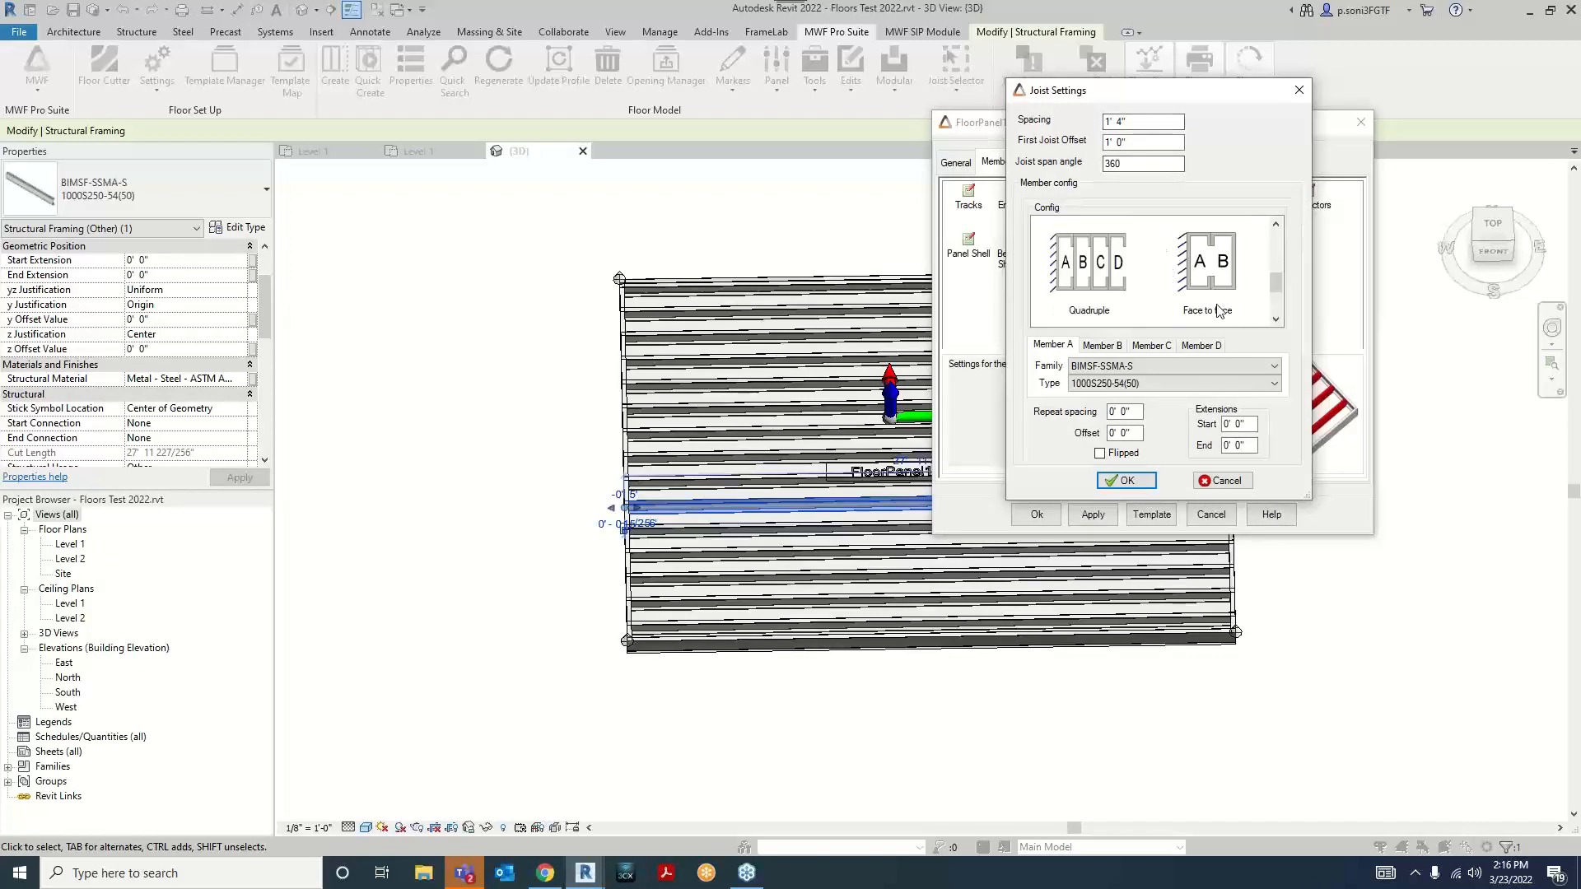
{"action": "scroll", "coordinate": [1188, 302], "scroll_direction": "up", "scroll_amount": 2}
{"action": "scroll", "coordinate": [1161, 281], "scroll_direction": "up", "scroll_amount": 1}
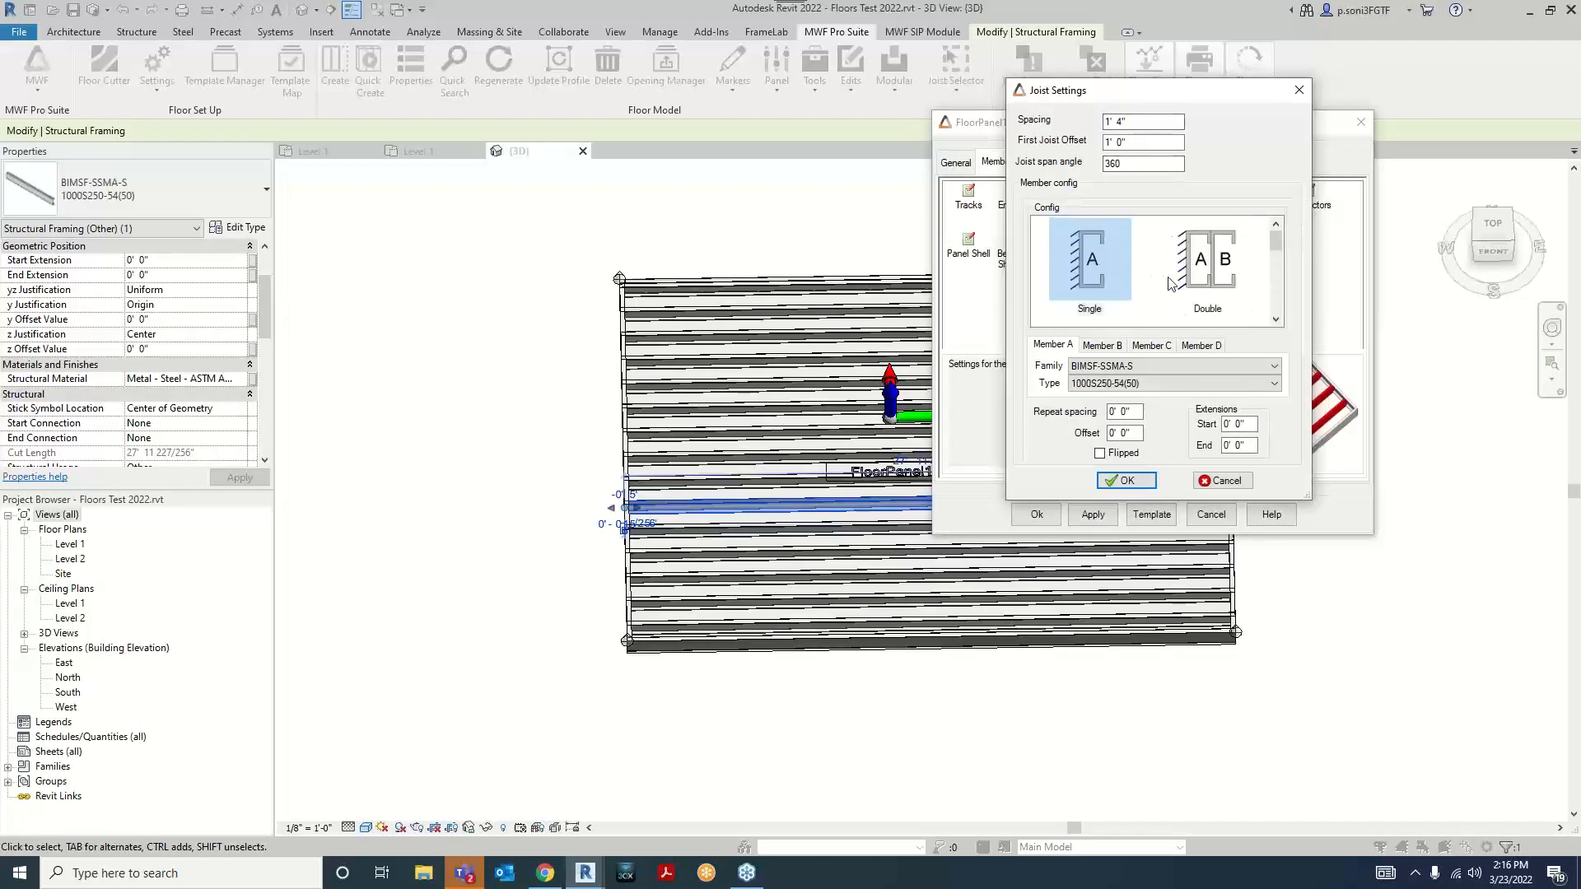
{"action": "left_click", "coordinate": [1200, 284]}
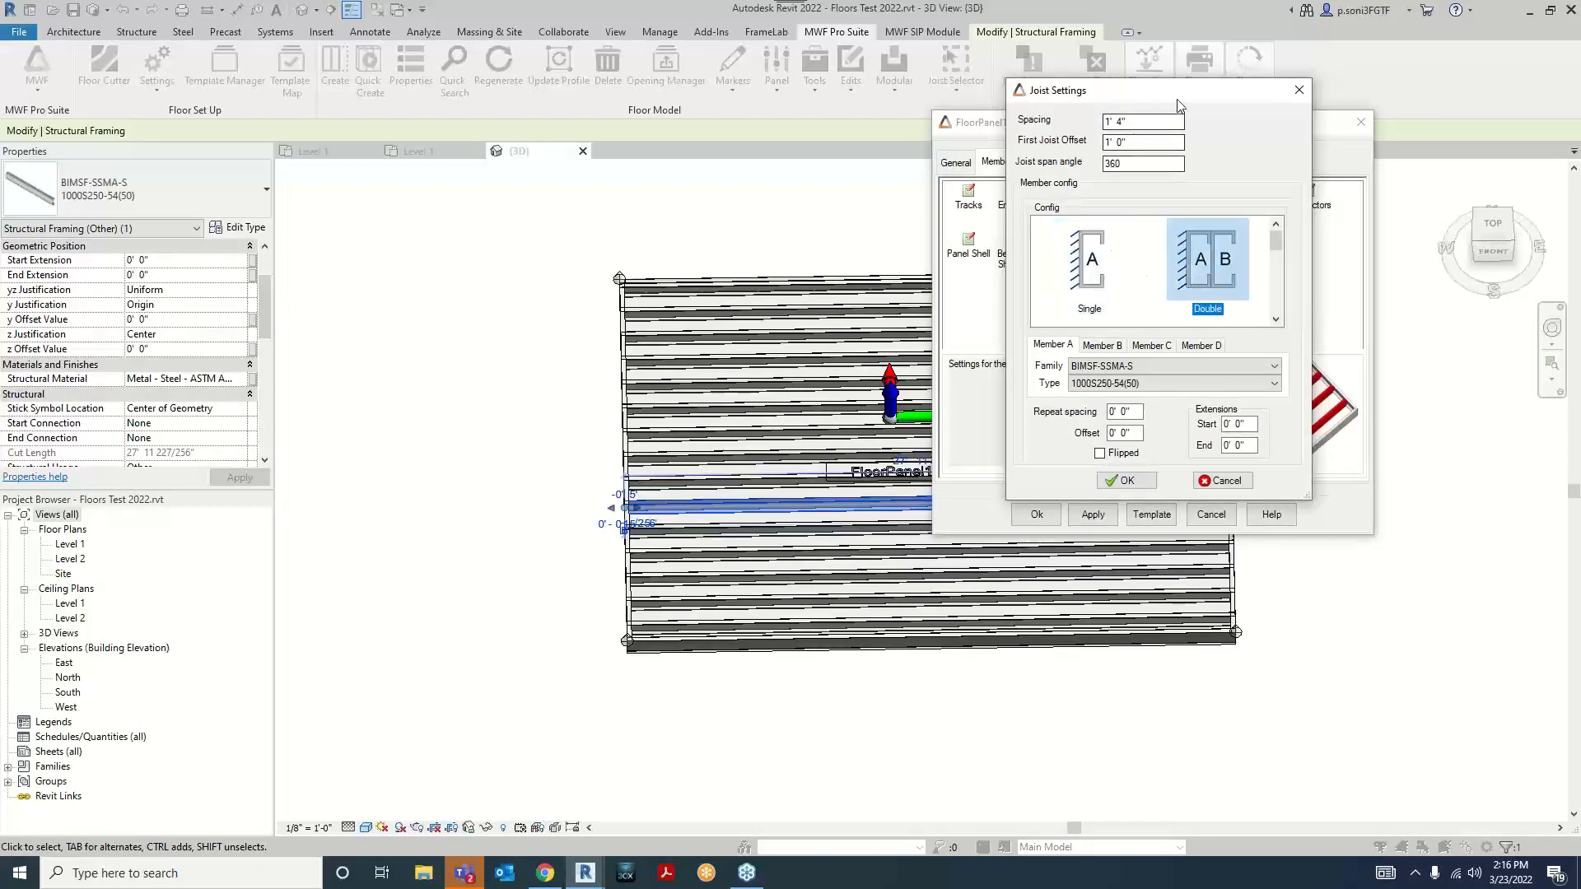
{"action": "left_click_drag", "start_coordinate": [1176, 95], "coordinate": [1234, 122]}
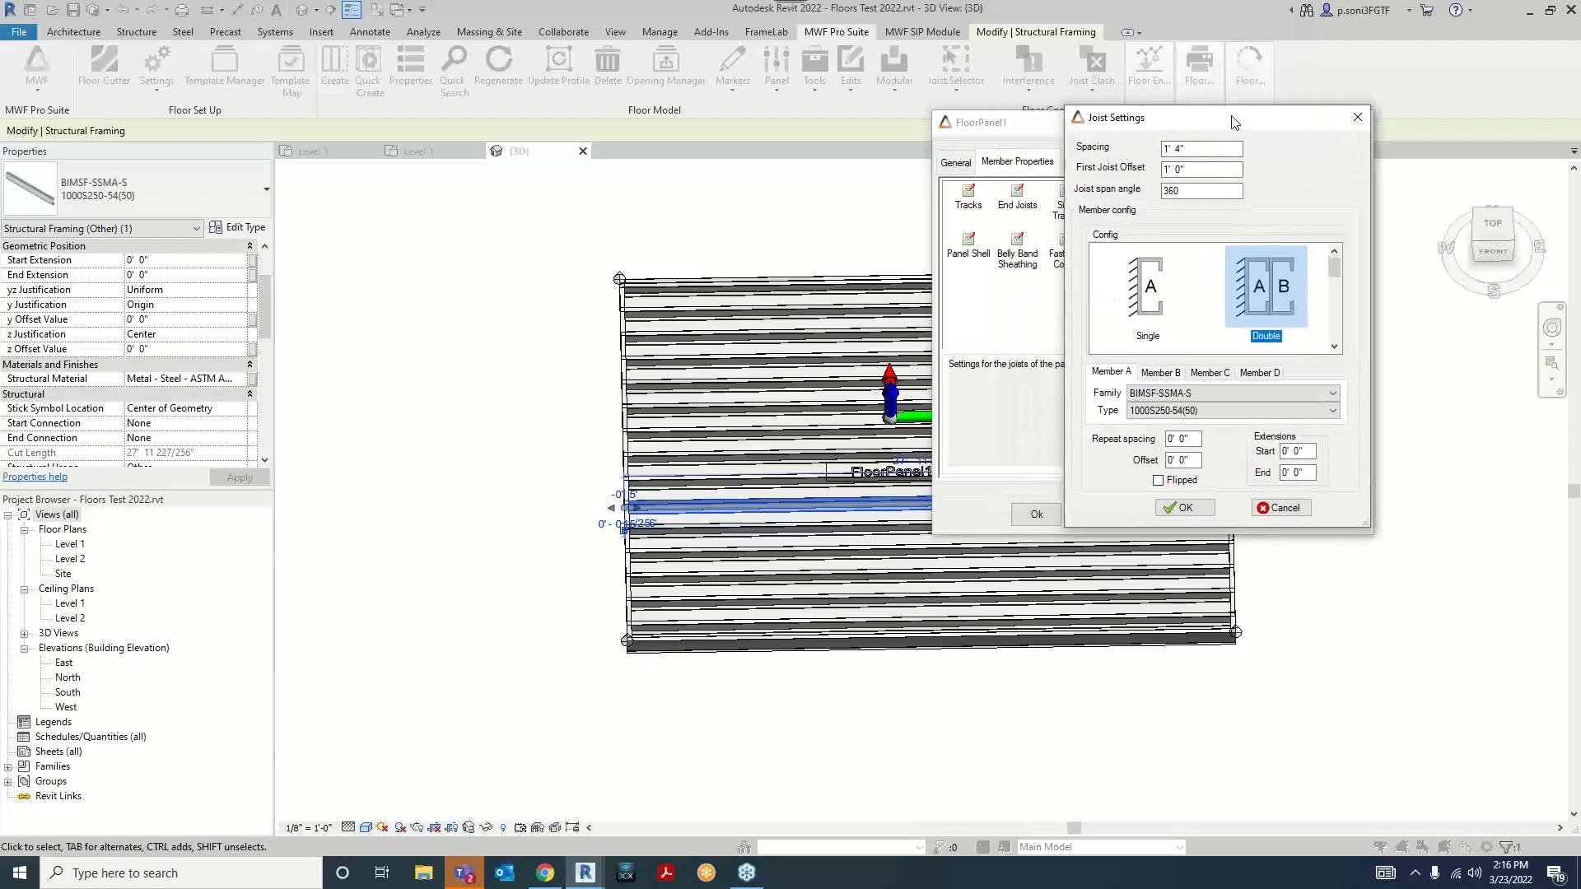
{"action": "left_click", "coordinate": [1184, 507]}
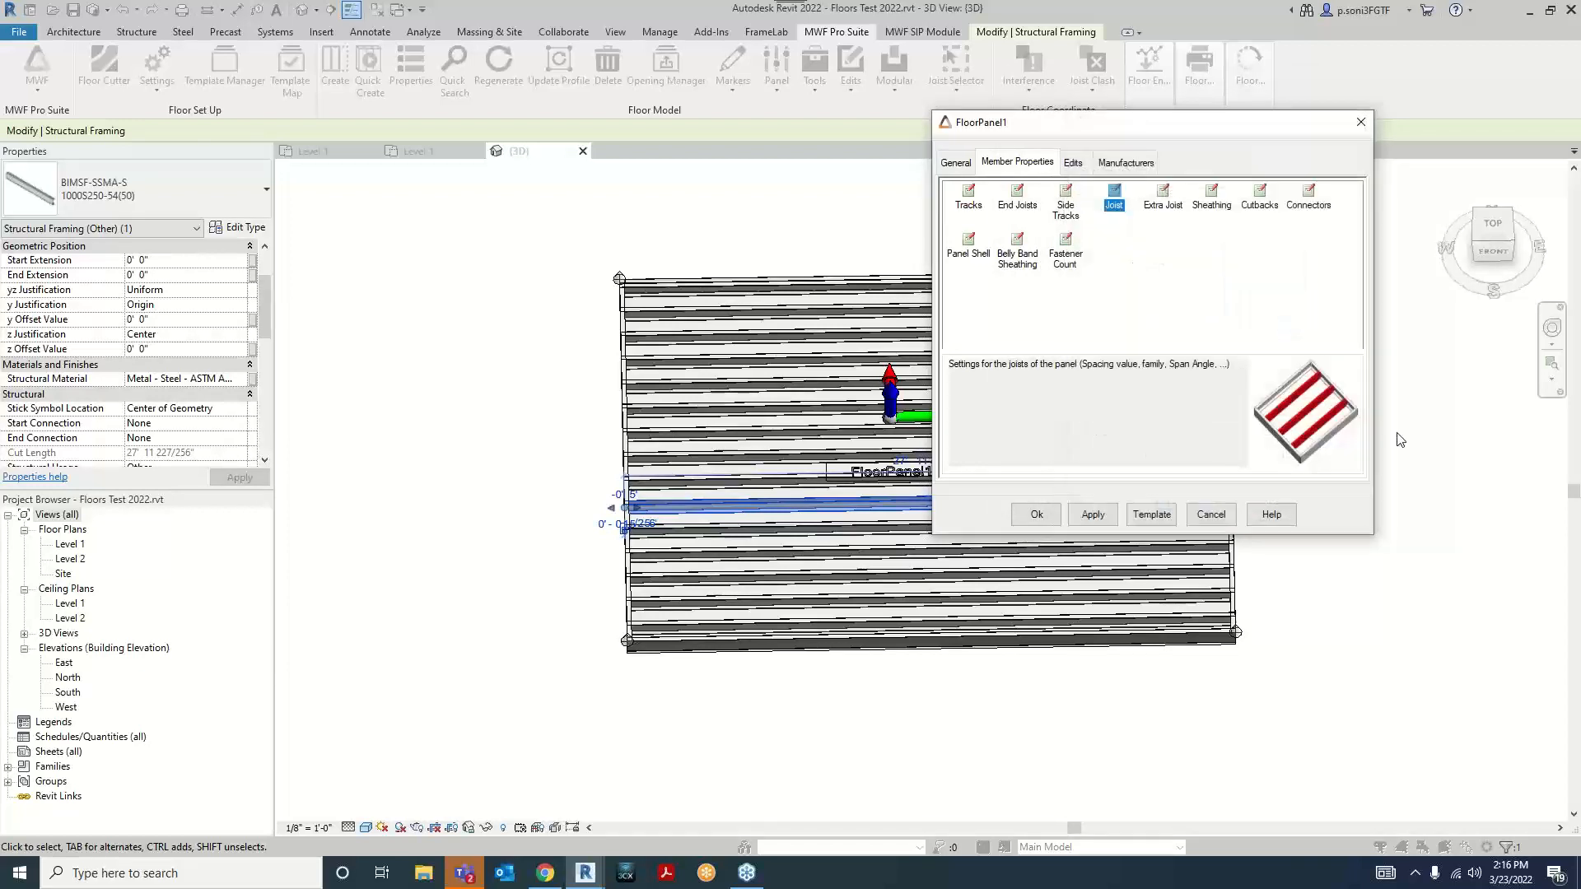
{"action": "left_click", "coordinate": [1037, 514]}
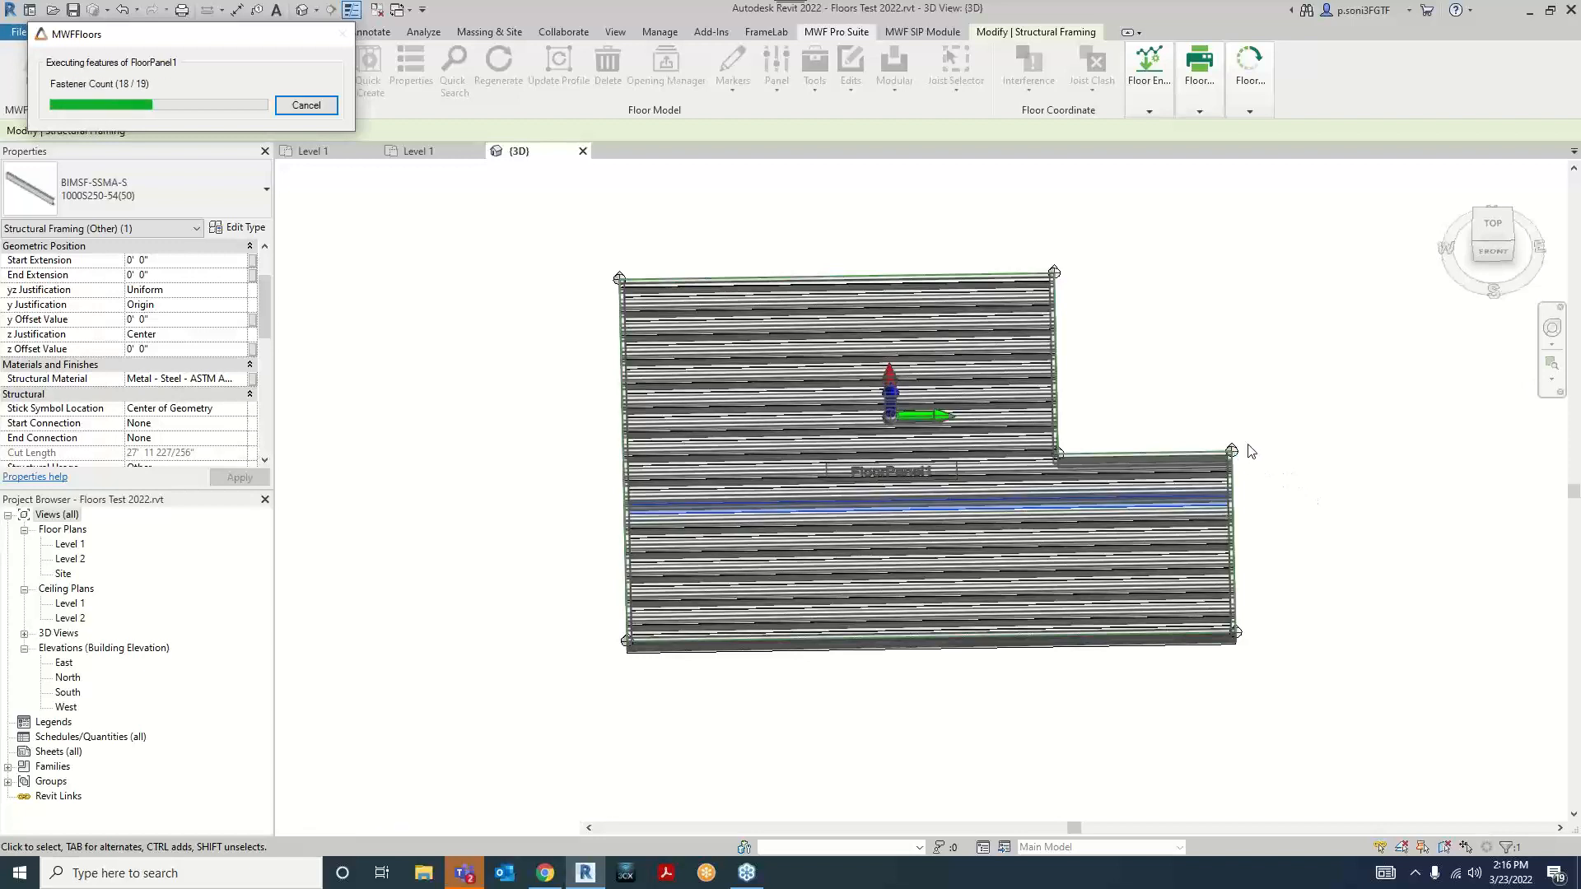
Step: Check the doubled joists of FloorPanel1 up close and regenerate the panel from one of its joists
{"action": "scroll", "coordinate": [1179, 395], "scroll_direction": "up", "scroll_amount": 2}
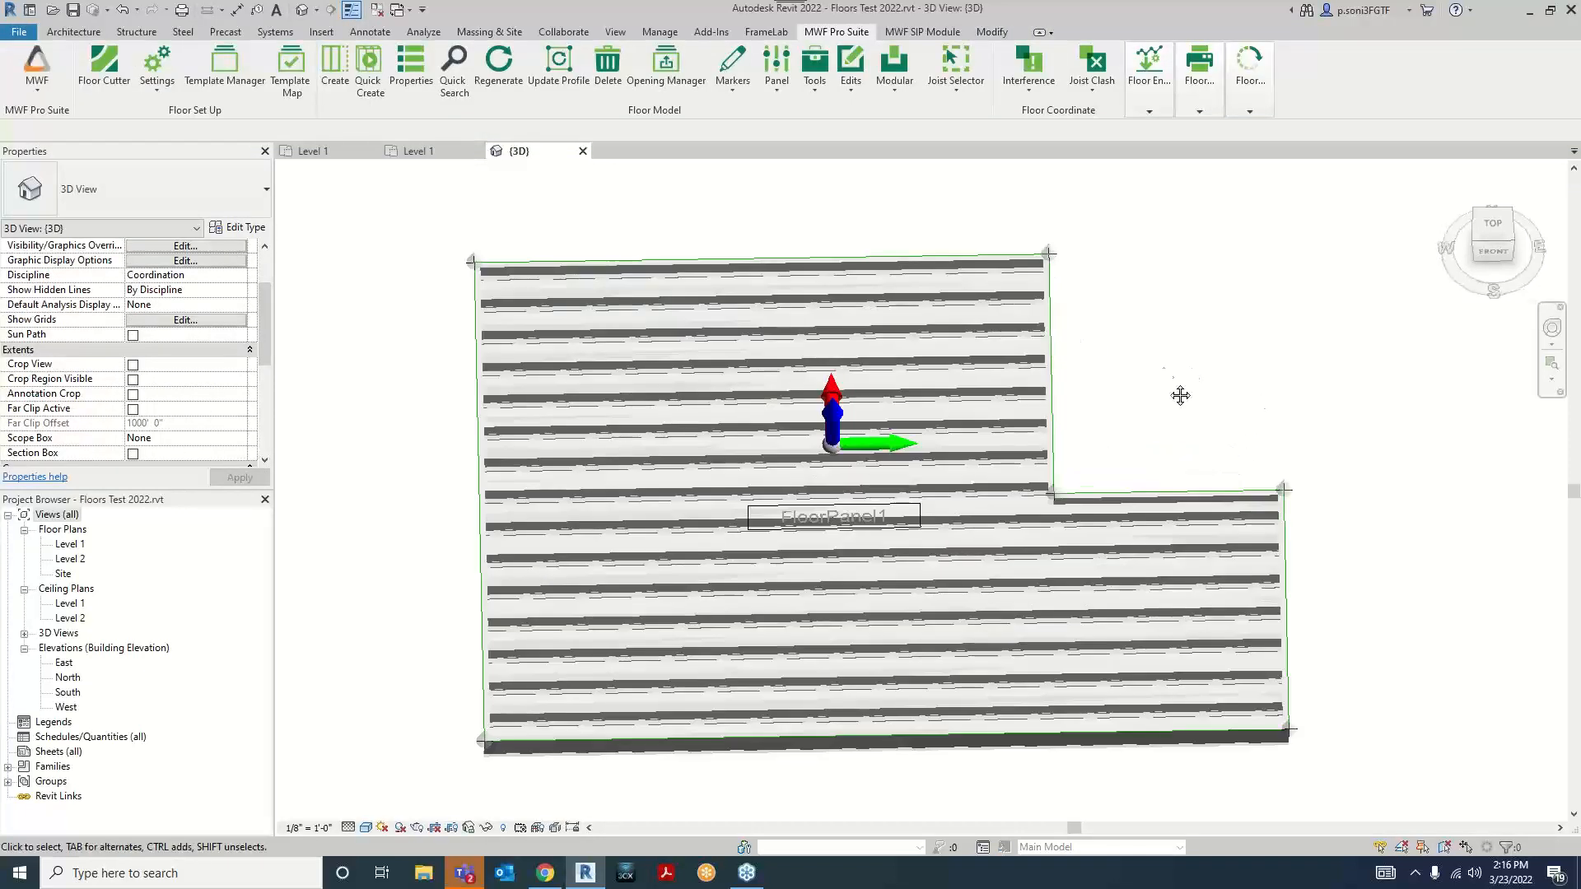
{"action": "scroll", "coordinate": [986, 466], "scroll_direction": "up", "scroll_amount": 4}
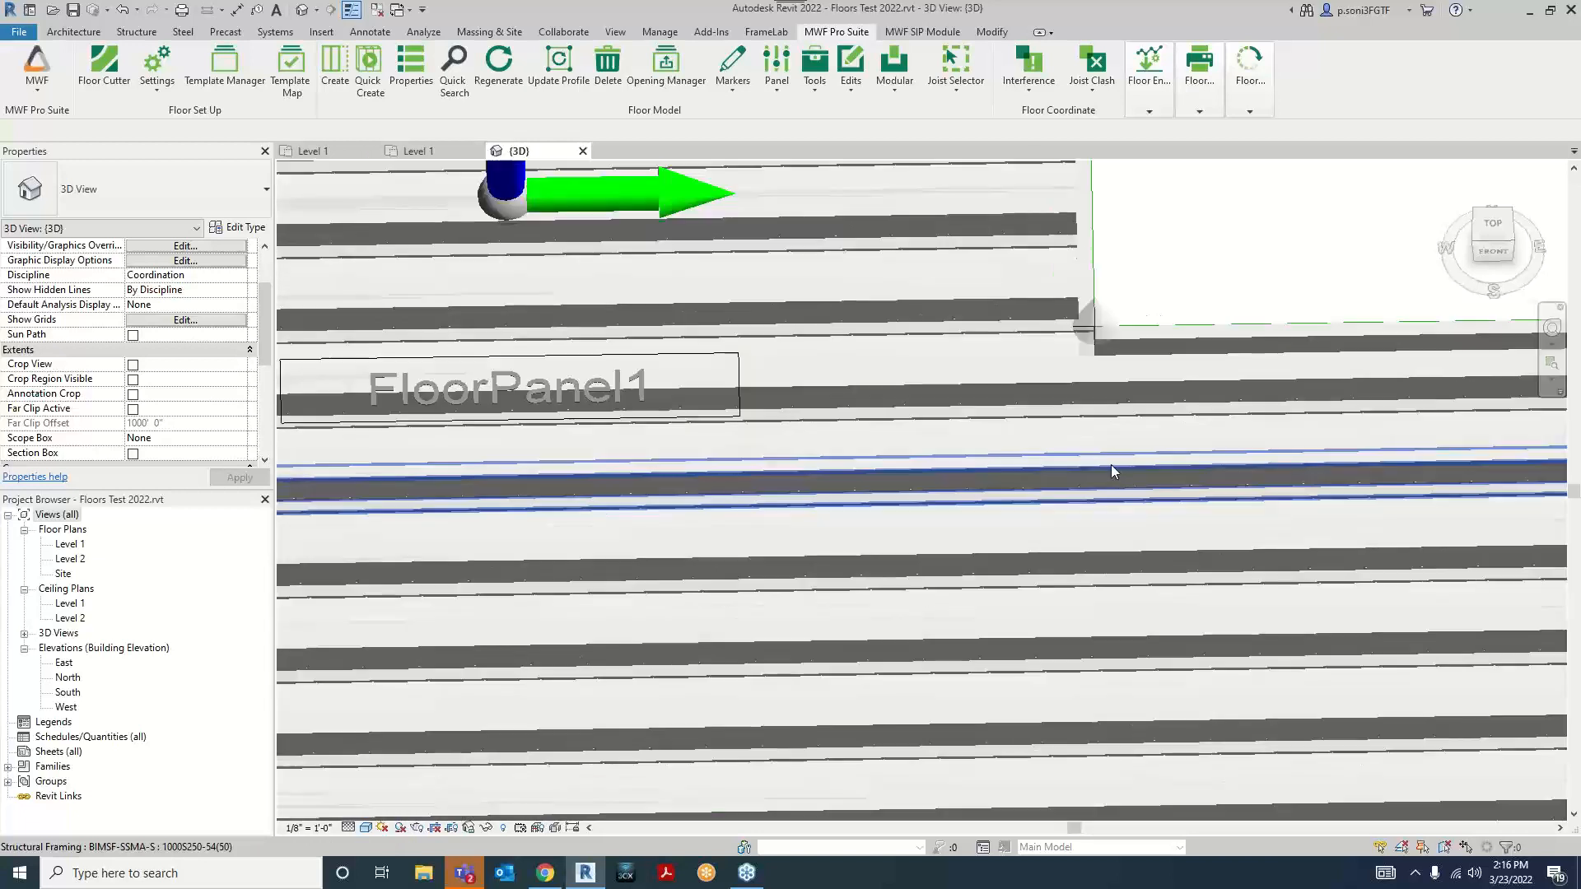
{"action": "scroll", "coordinate": [1129, 471], "scroll_direction": "down", "scroll_amount": 5}
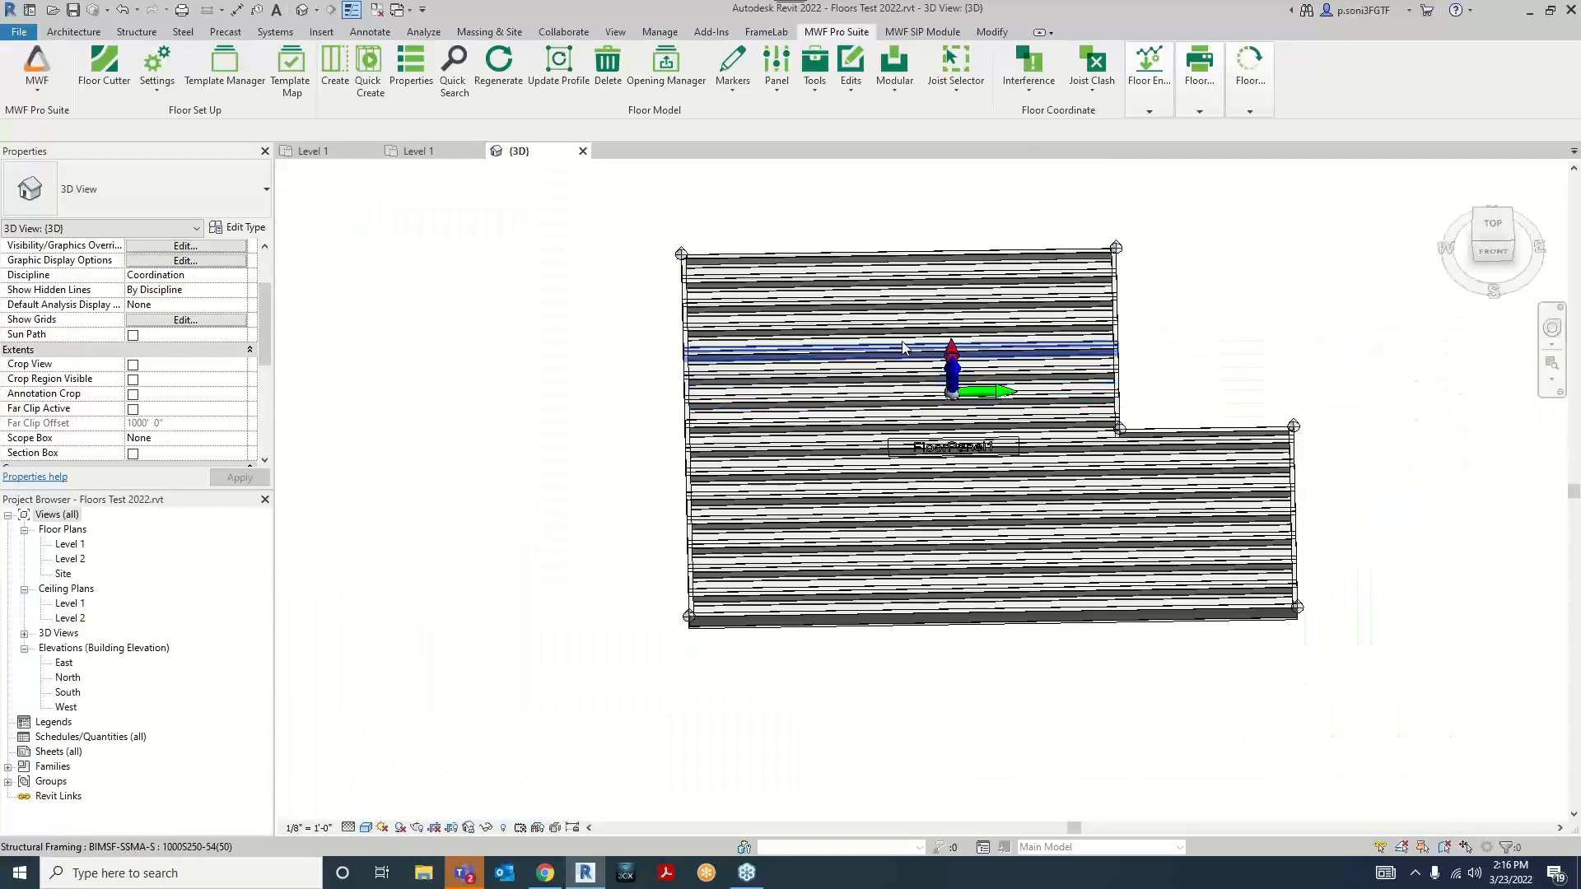
{"action": "left_click", "coordinate": [819, 487]}
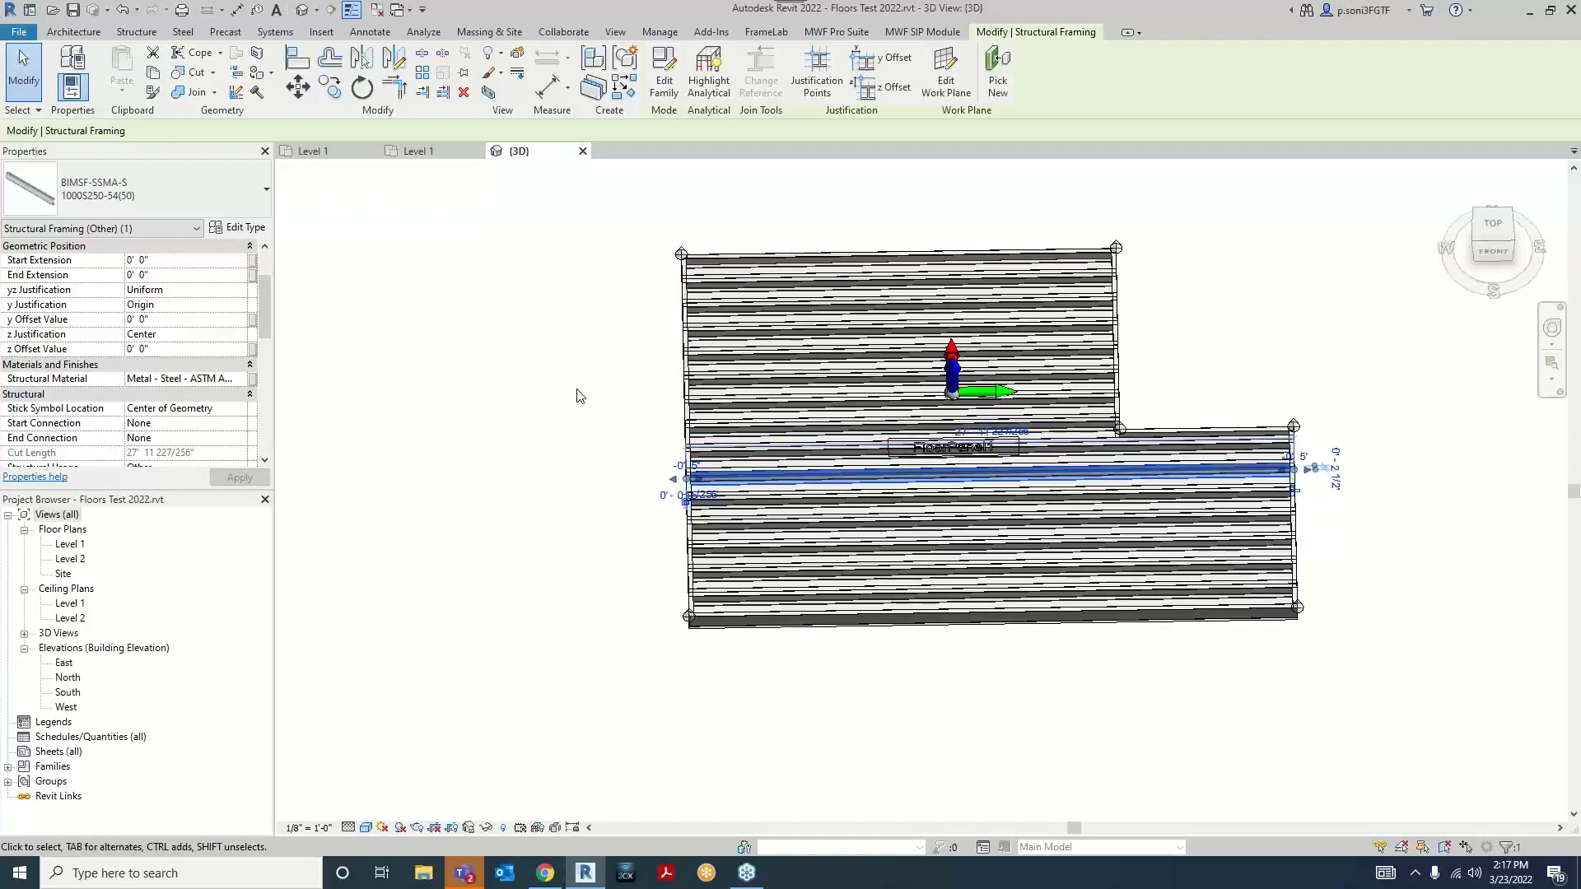
{"action": "scroll", "coordinate": [1223, 375], "scroll_direction": "down", "scroll_amount": 1}
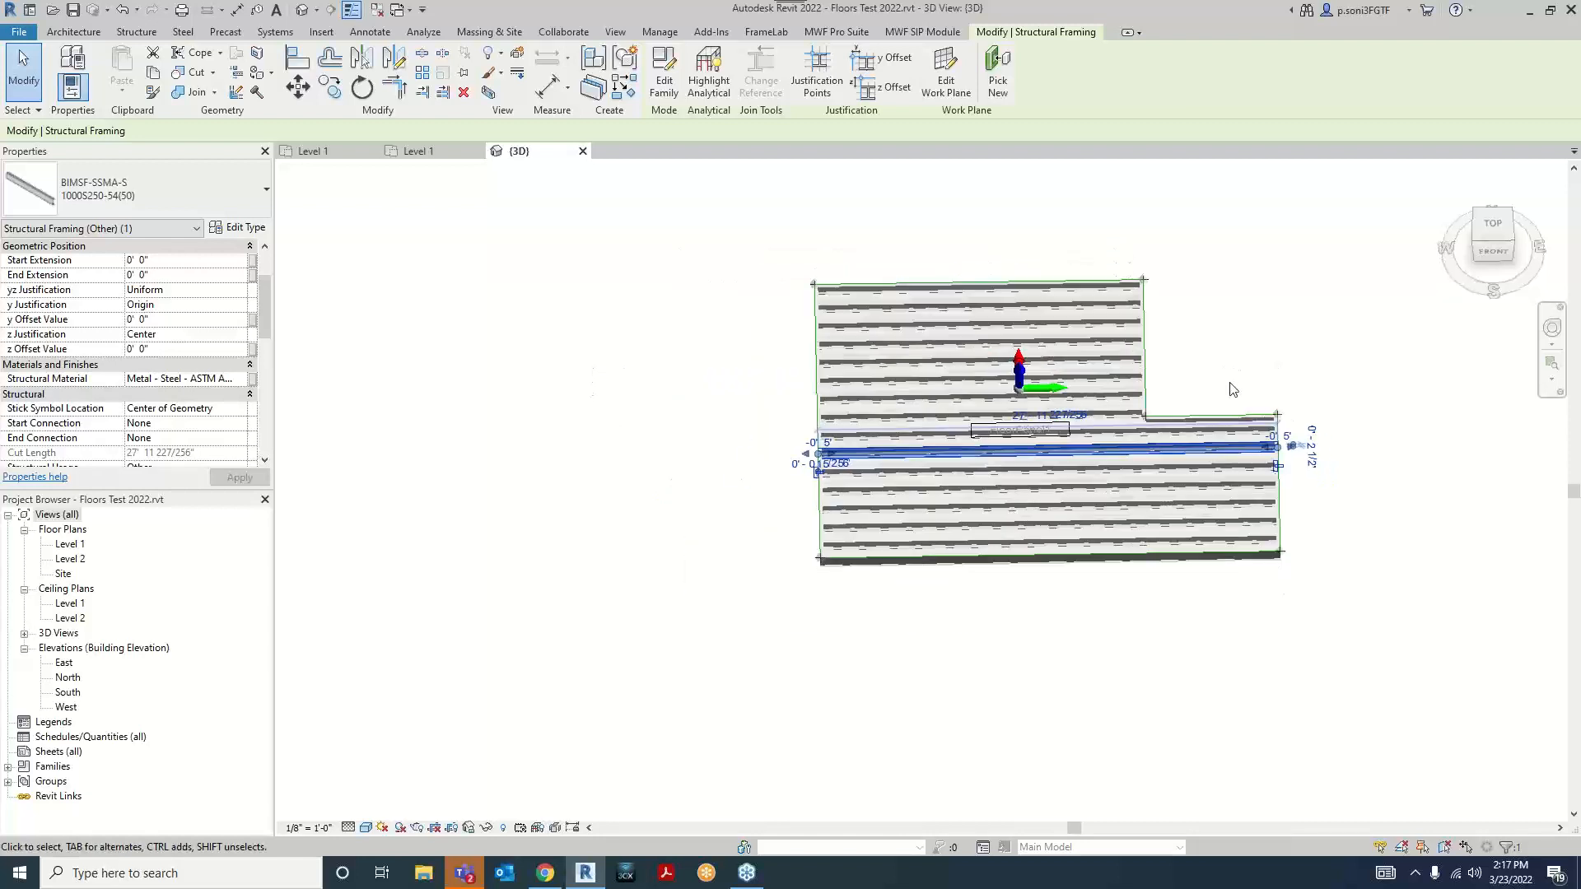
{"action": "left_click", "coordinate": [836, 32]}
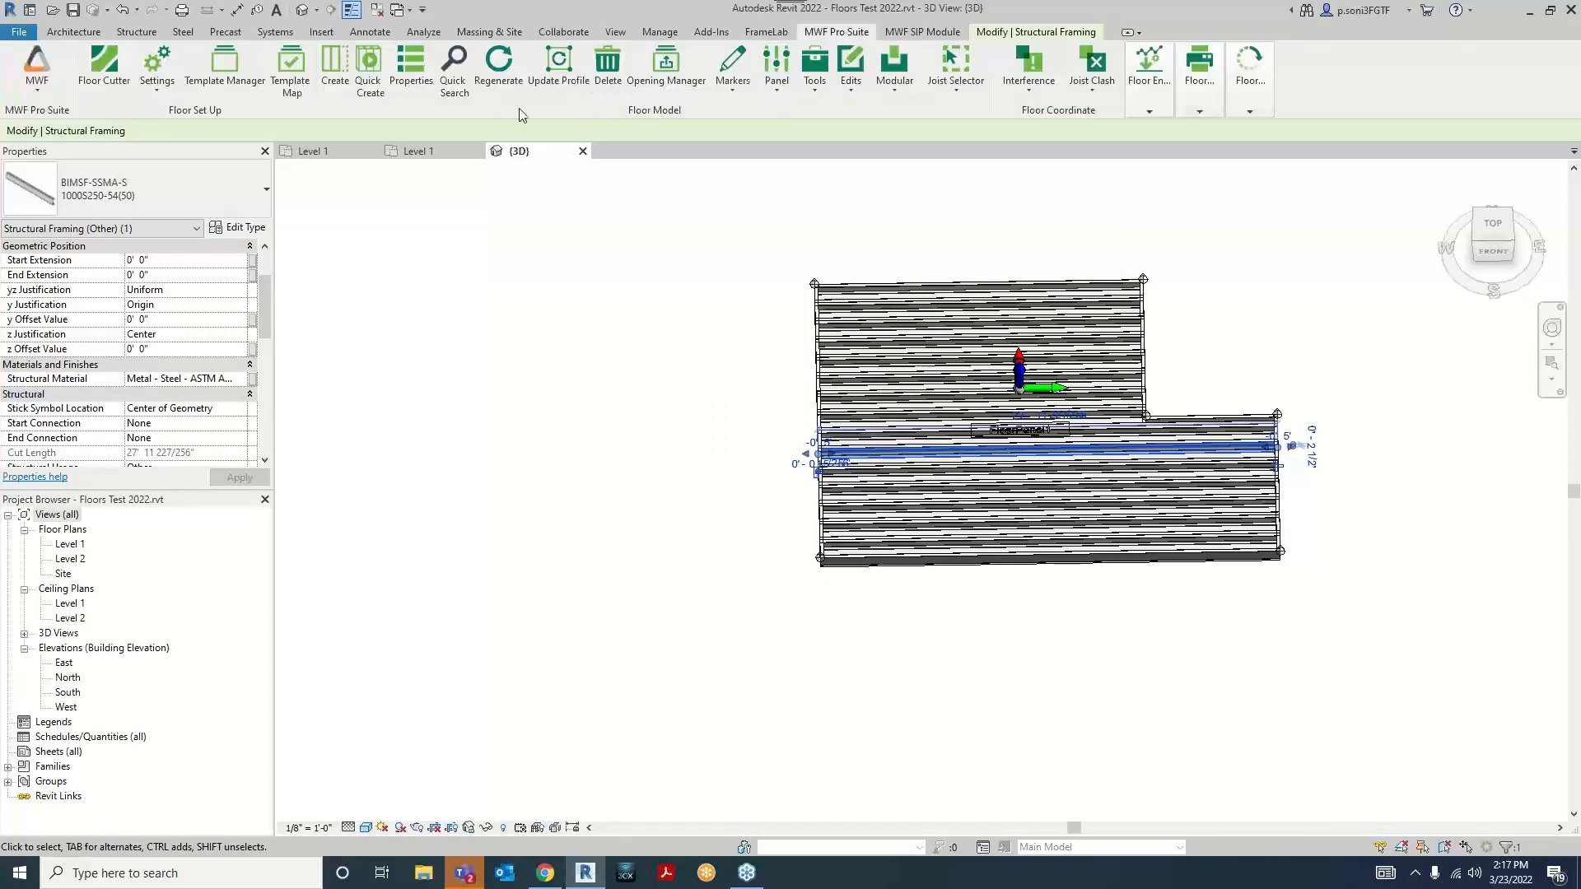
{"action": "left_click", "coordinate": [508, 80]}
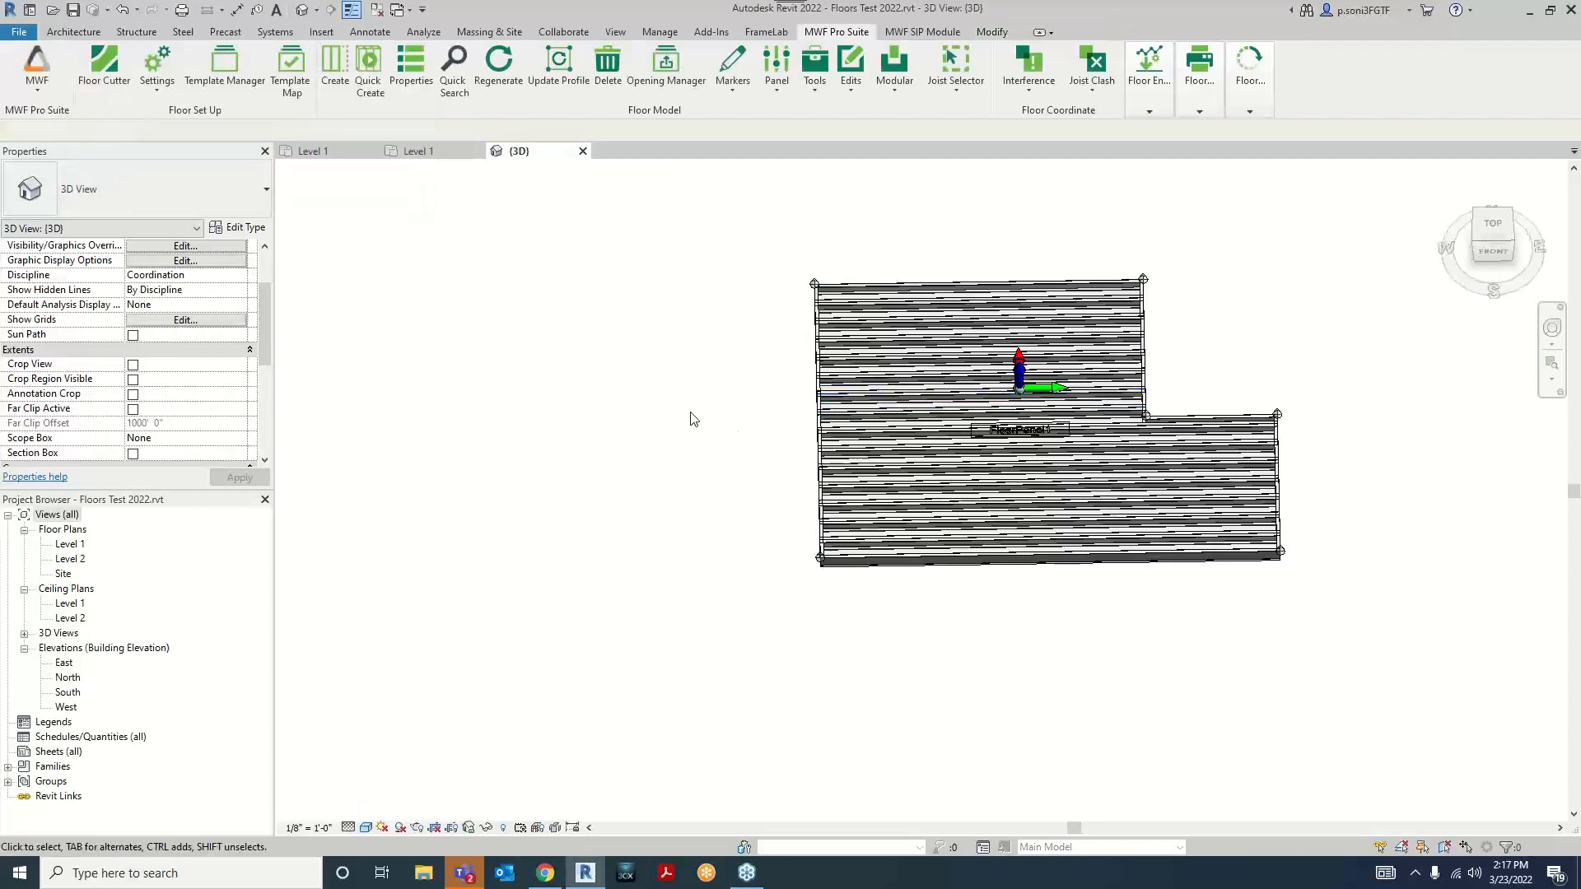
Step: Review all four framed floors in 3D, and return to the Walls Test 2022 Level 1 plan to view the framed walls and house
{"action": "scroll", "coordinate": [689, 416], "scroll_direction": "down", "scroll_amount": 3}
{"action": "middle_click_drag", "start_coordinate": [938, 494], "coordinate": [961, 467], "text": "shift"}
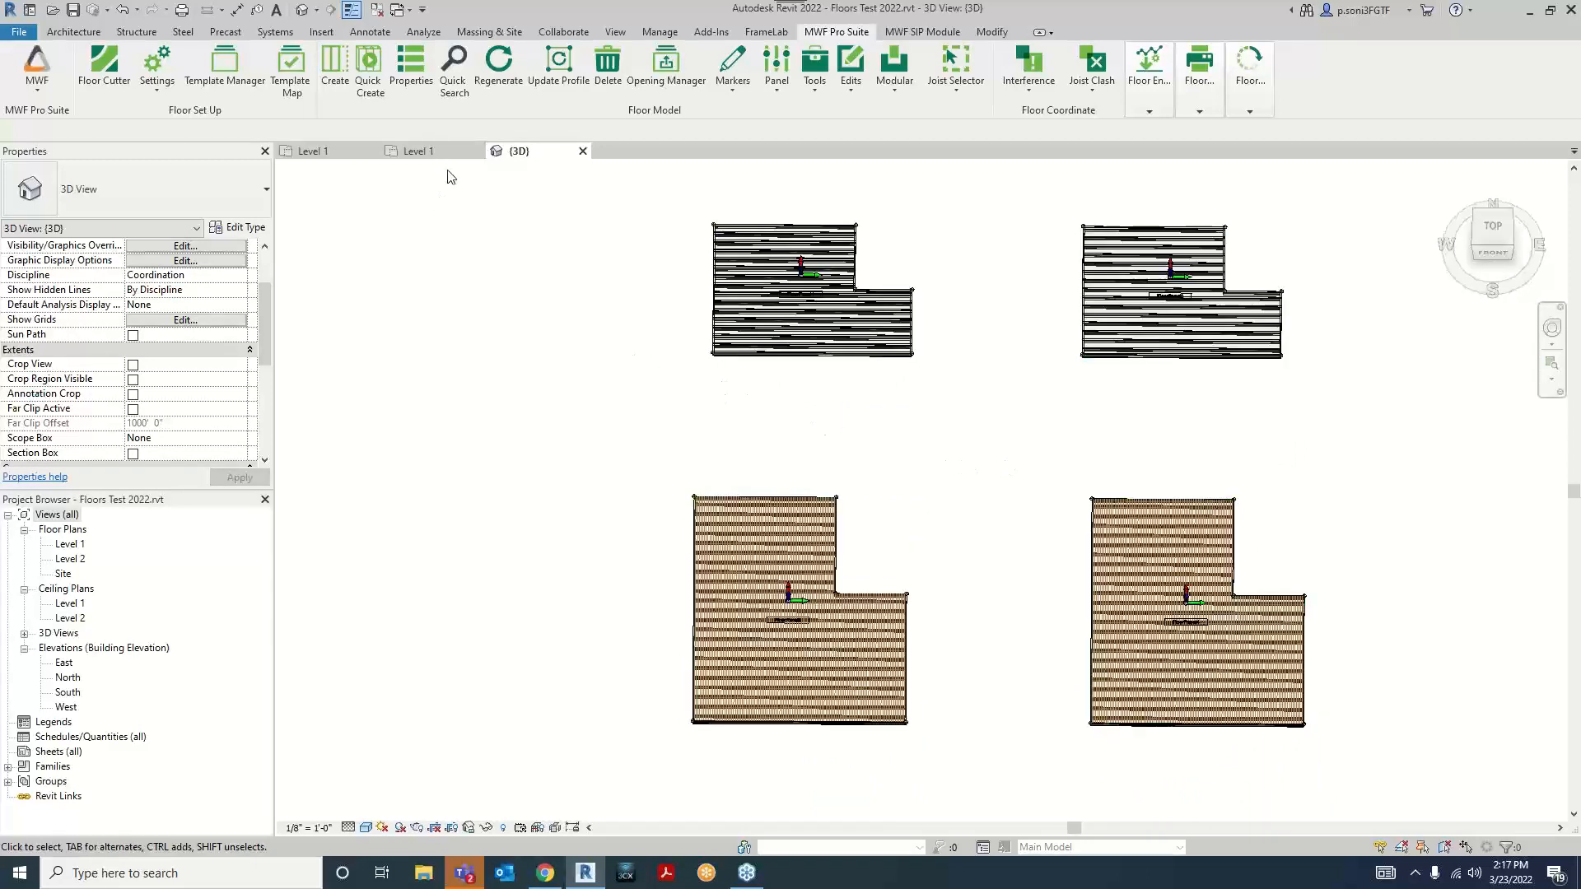
{"action": "left_click", "coordinate": [448, 149]}
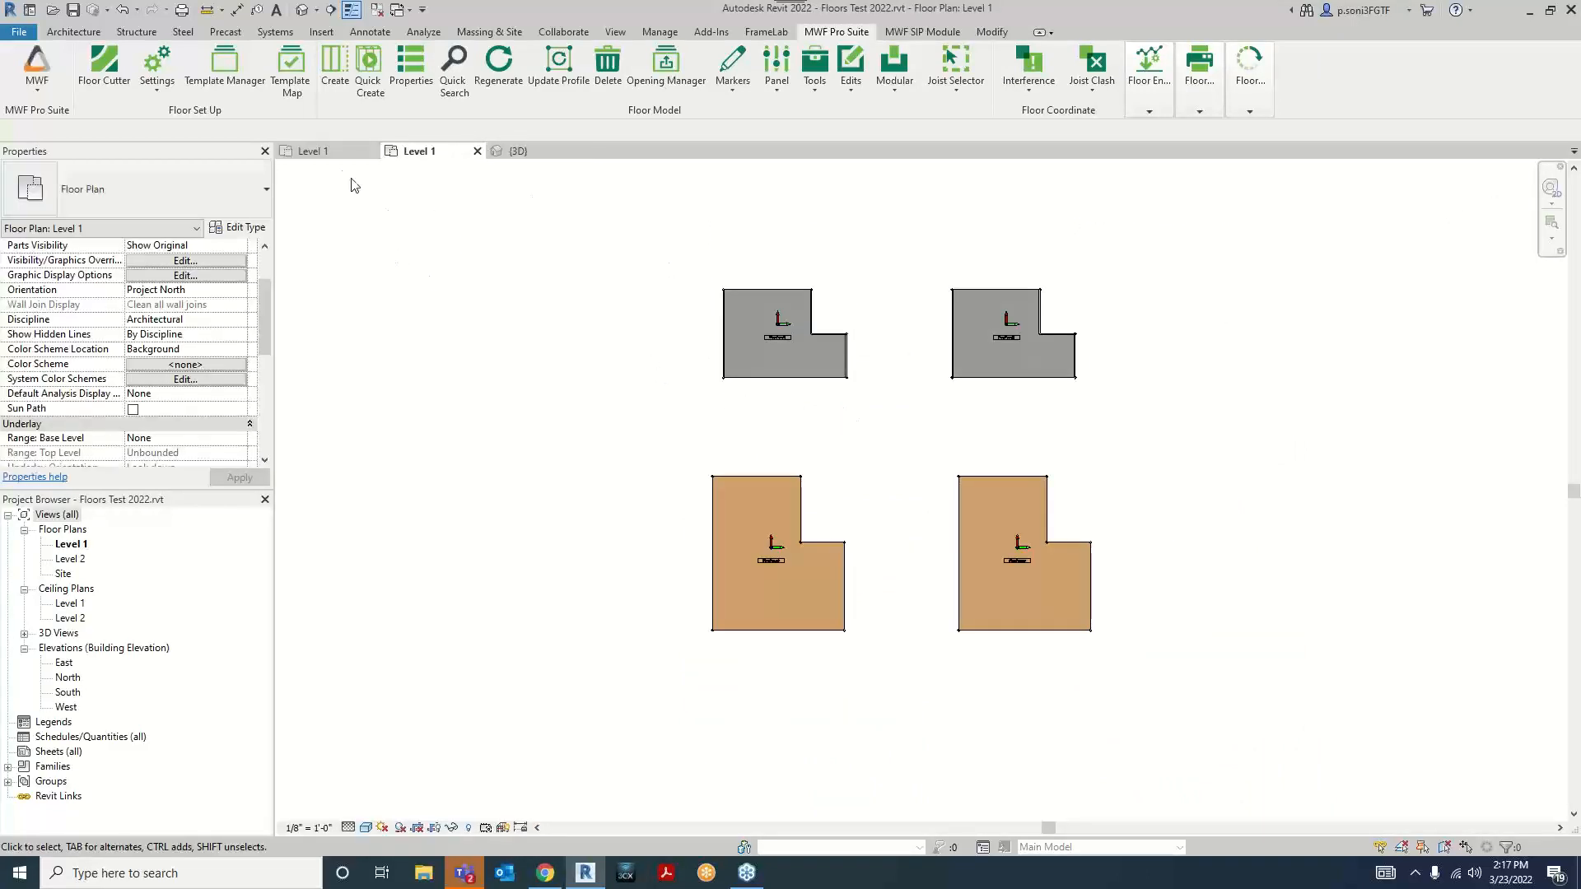
{"action": "left_click", "coordinate": [317, 152]}
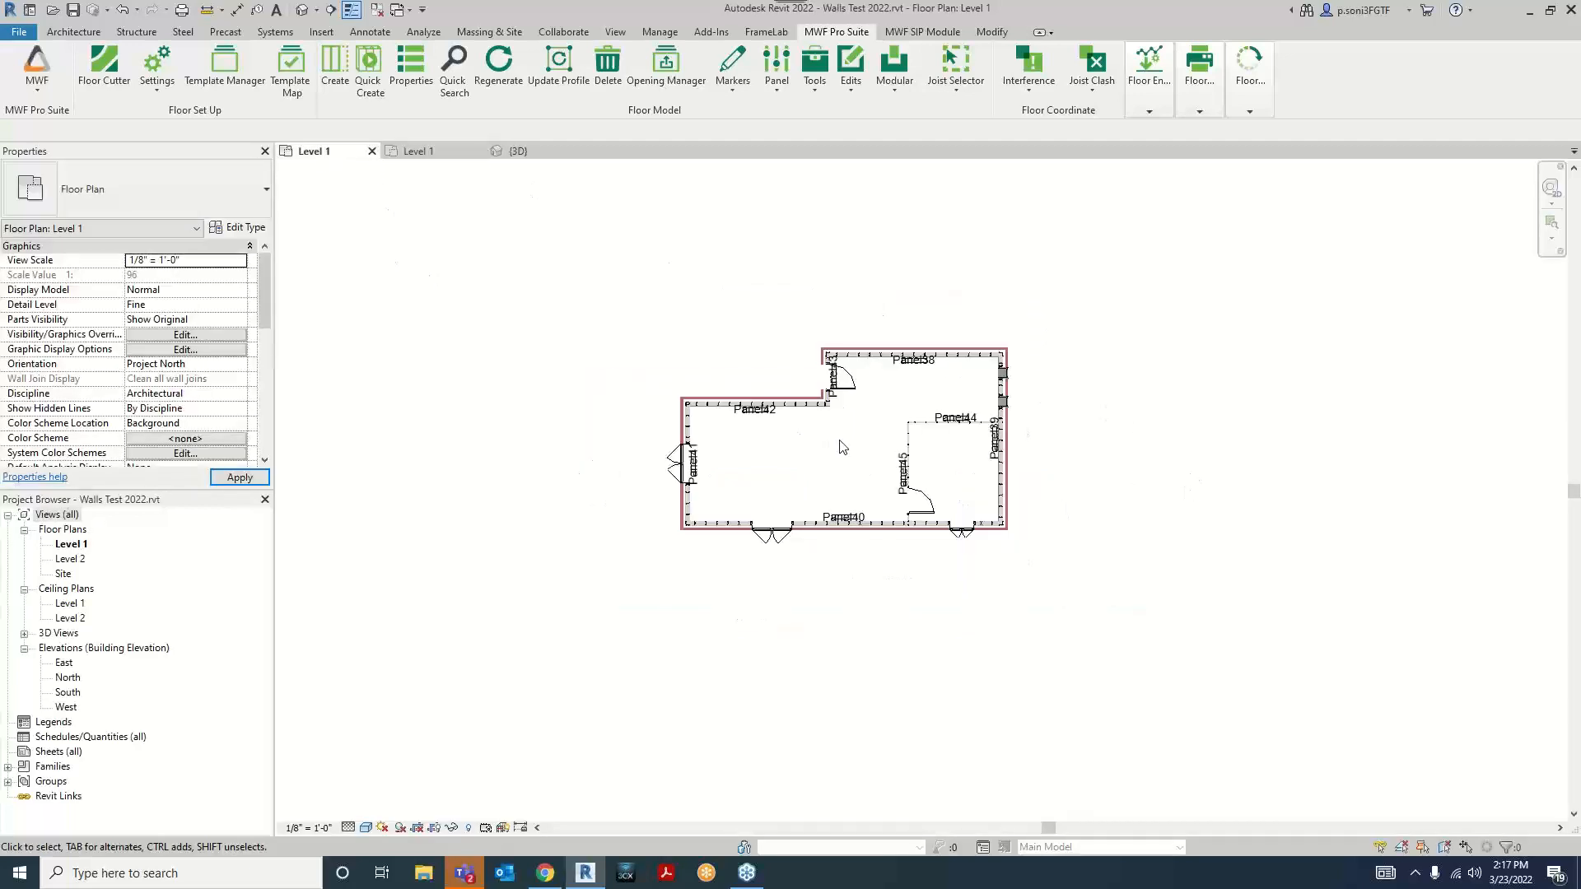
{"action": "scroll", "coordinate": [839, 441], "scroll_direction": "down", "scroll_amount": 2}
{"action": "middle_click_drag", "start_coordinate": [652, 300], "coordinate": [741, 347]}
{"action": "scroll", "coordinate": [741, 347], "scroll_direction": "down", "scroll_amount": 1}
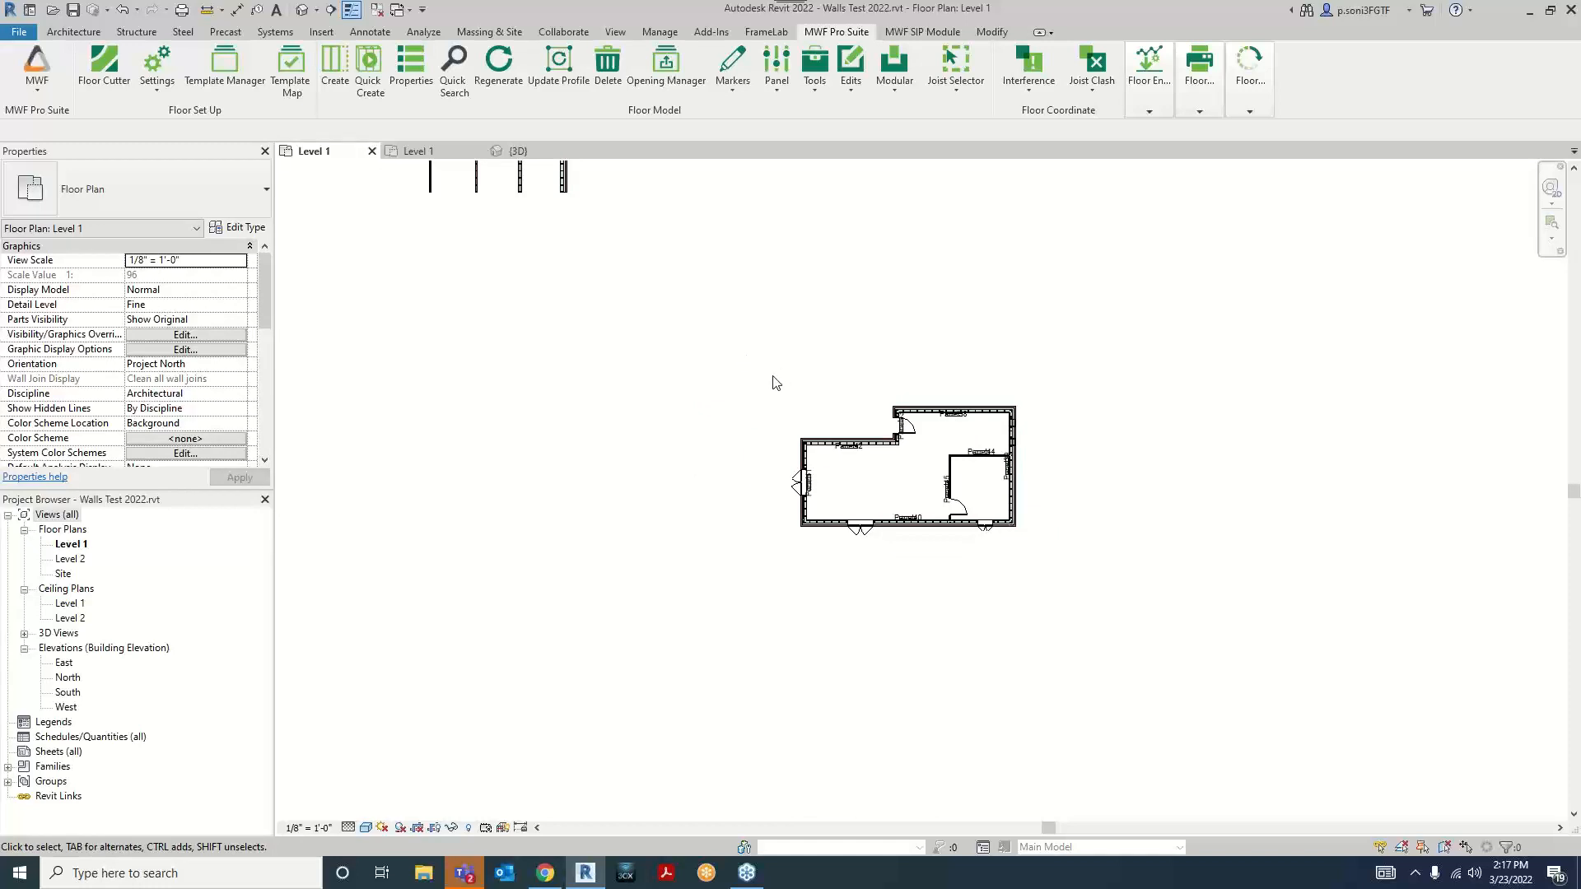
{"action": "middle_click_drag", "start_coordinate": [795, 369], "coordinate": [877, 528]}
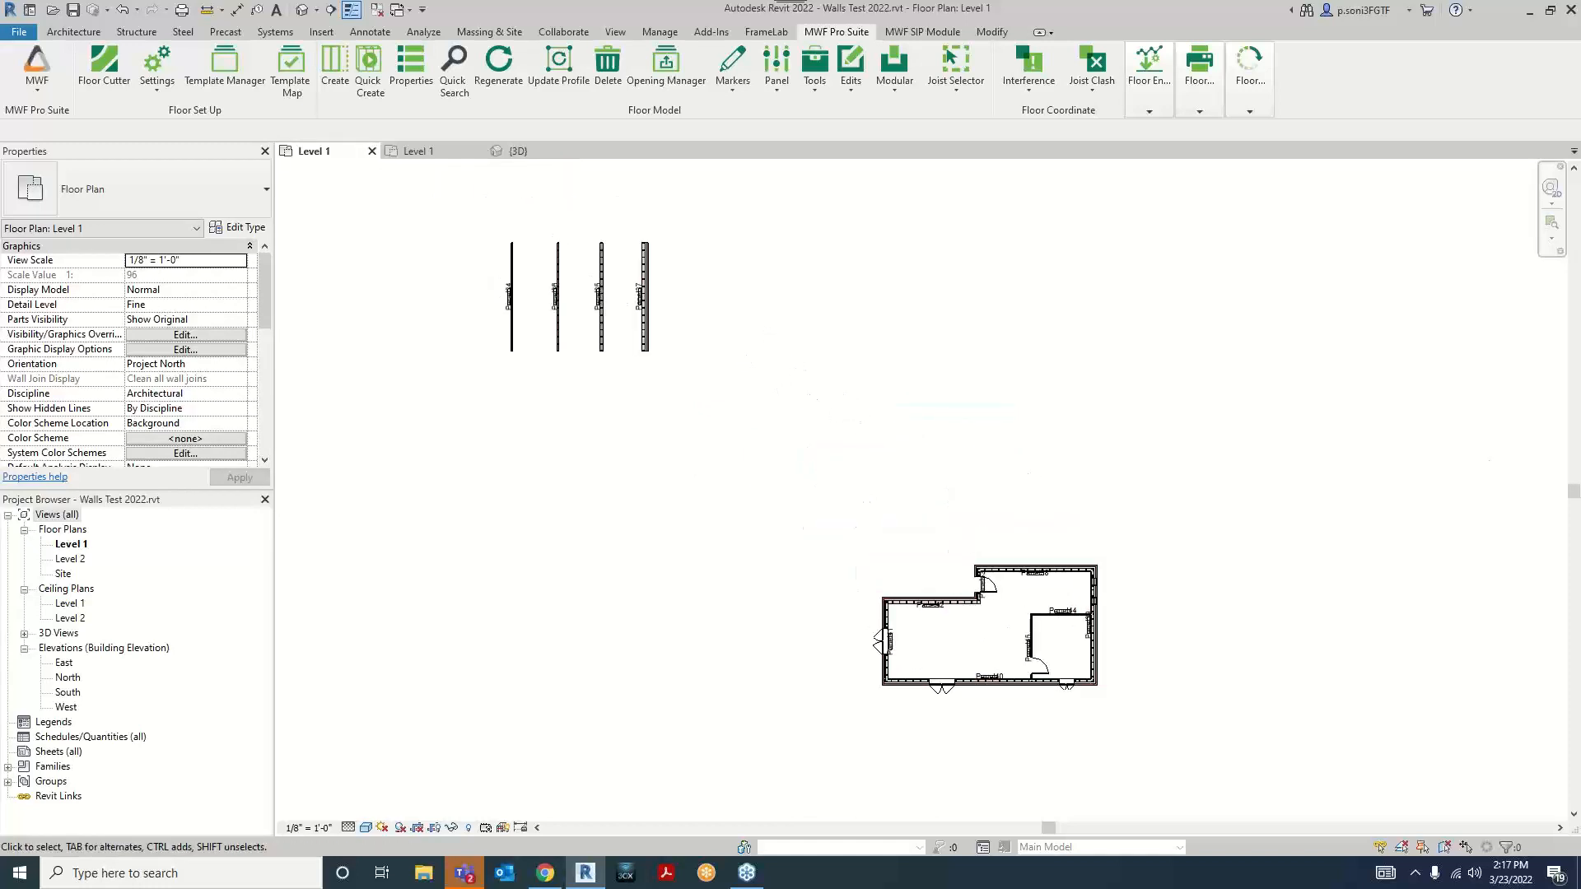